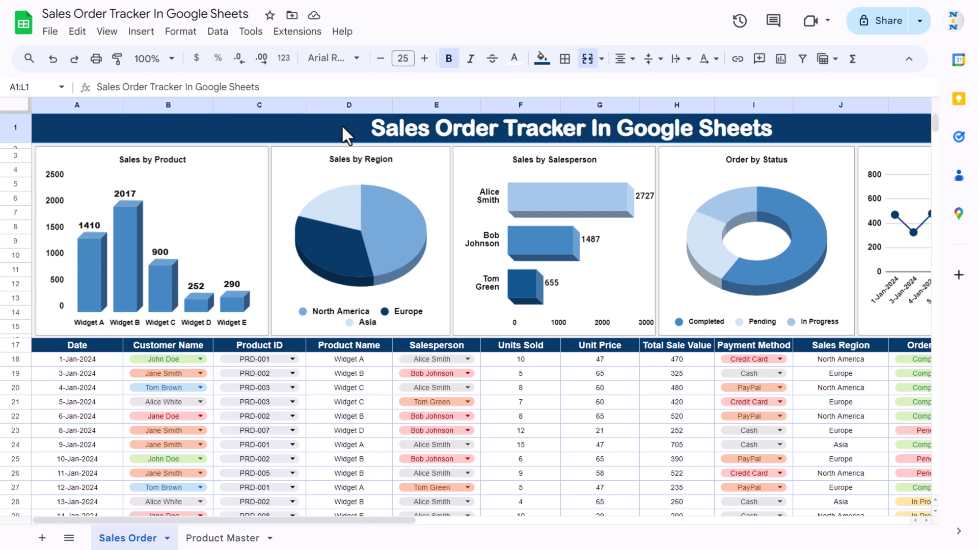
- Review the order table's column headings from Date through Comments
{"action": "scroll", "coordinate": [337, 126], "scroll_direction": "down", "scroll_amount": 3}
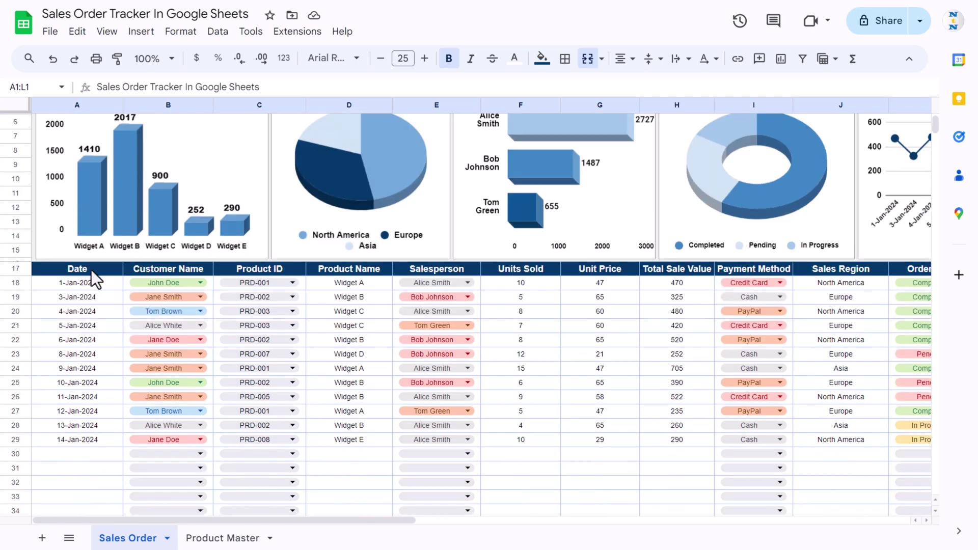
{"action": "left_click_drag", "start_coordinate": [91, 270], "coordinate": [74, 468]}
{"action": "left_click_drag", "start_coordinate": [184, 270], "coordinate": [179, 440]}
{"action": "left_click", "coordinate": [281, 270]}
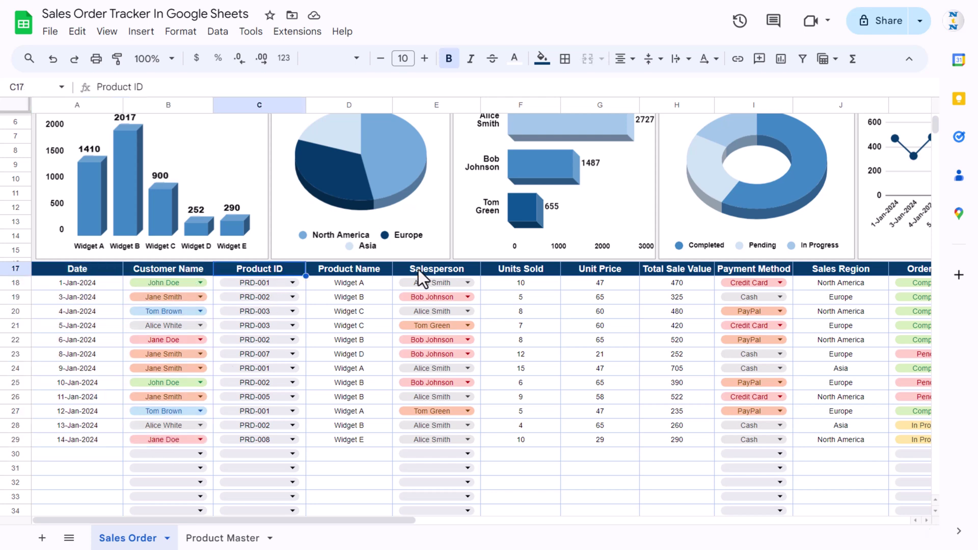
{"action": "left_click", "coordinate": [365, 272]}
{"action": "left_click", "coordinate": [448, 273]}
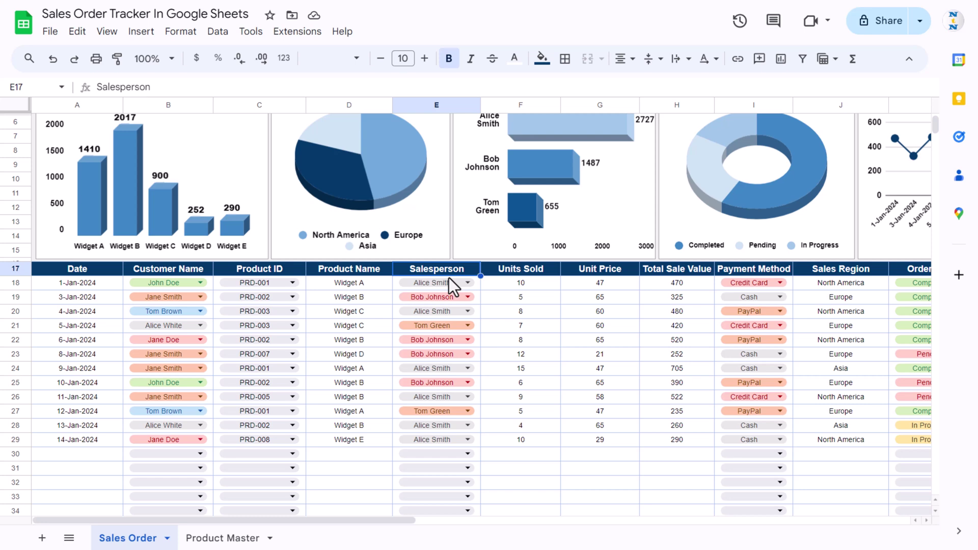
{"action": "left_click", "coordinate": [535, 271]}
{"action": "left_click", "coordinate": [621, 271]}
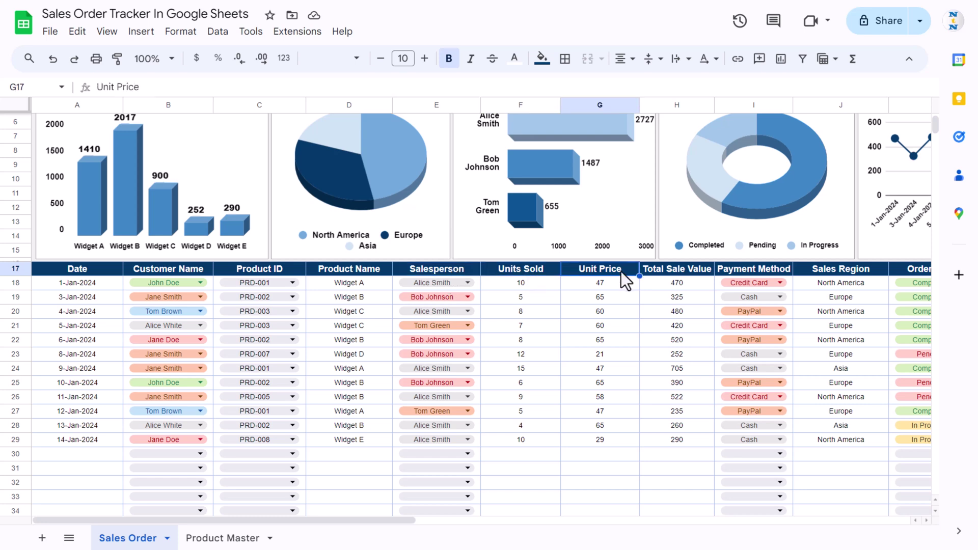
{"action": "left_click", "coordinate": [683, 270]}
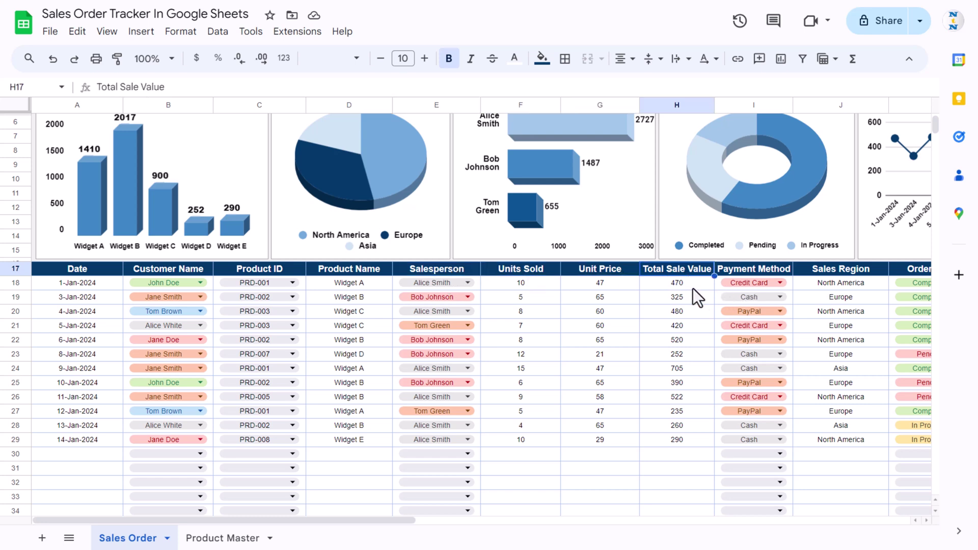
{"action": "left_click", "coordinate": [788, 269]}
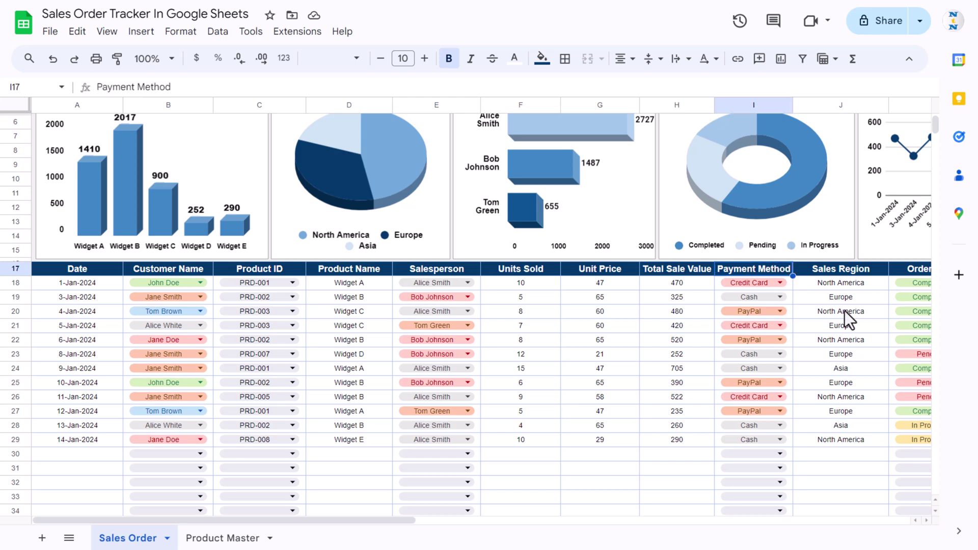
{"action": "left_click", "coordinate": [845, 266]}
{"action": "key", "text": "Right"}
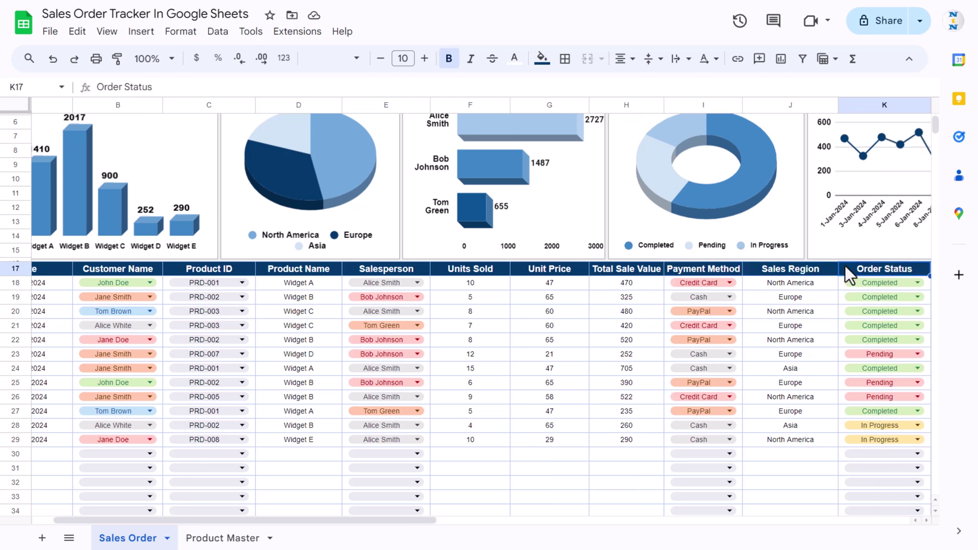
{"action": "key", "text": "Right"}
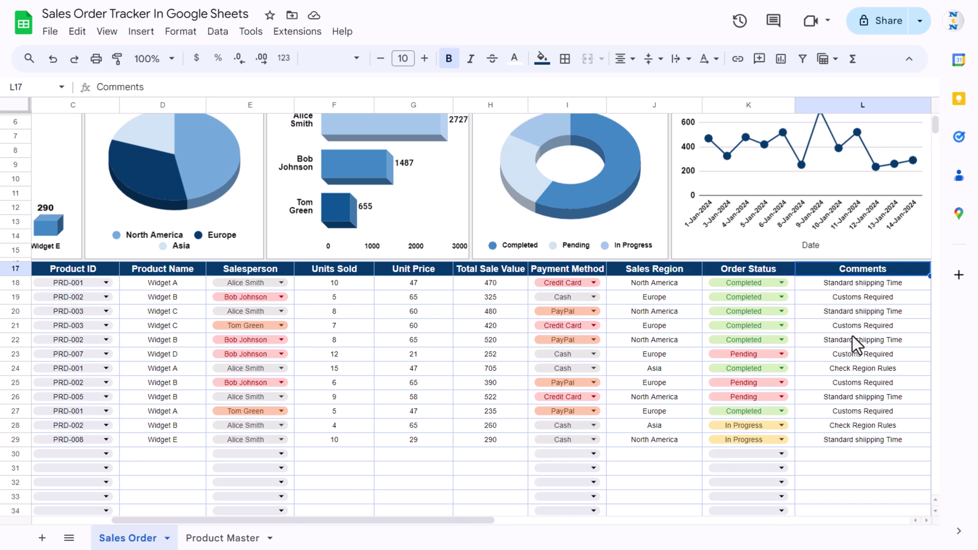
{"action": "key", "text": "Home"}
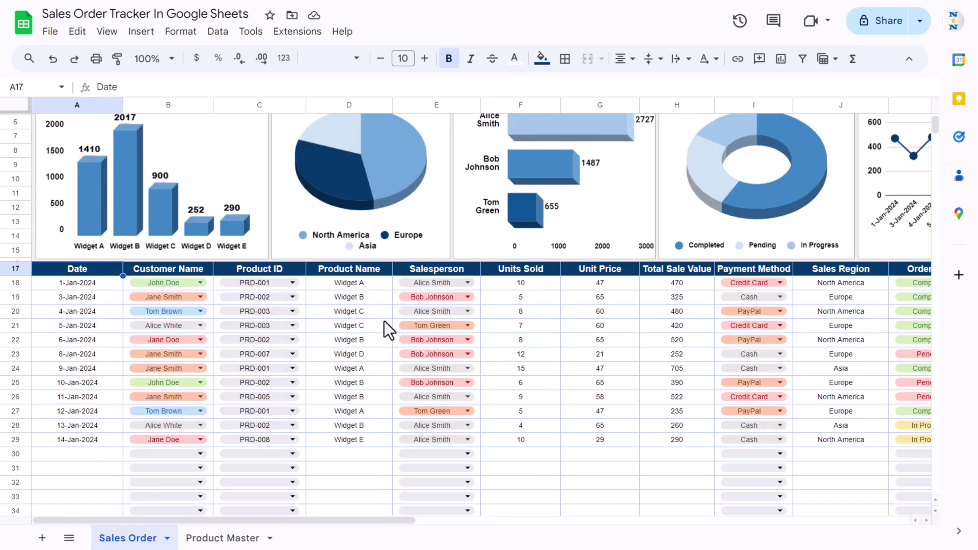
{"action": "scroll", "coordinate": [110, 425], "scroll_direction": "up", "scroll_amount": 2}
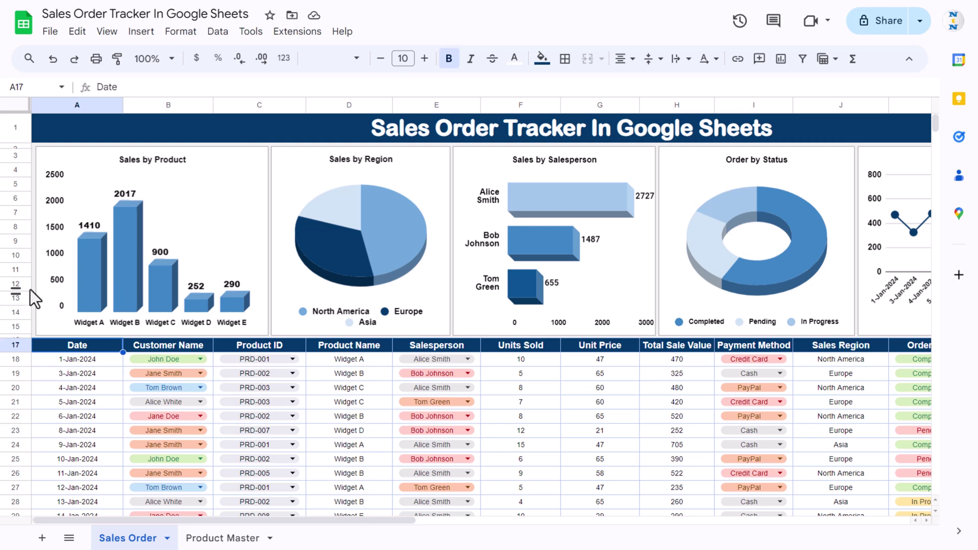
- Start row 30 with date 1-Oct-2024, a customer, product PRD-005 and a salesperson
{"action": "scroll", "coordinate": [164, 389], "scroll_direction": "down", "scroll_amount": 3}
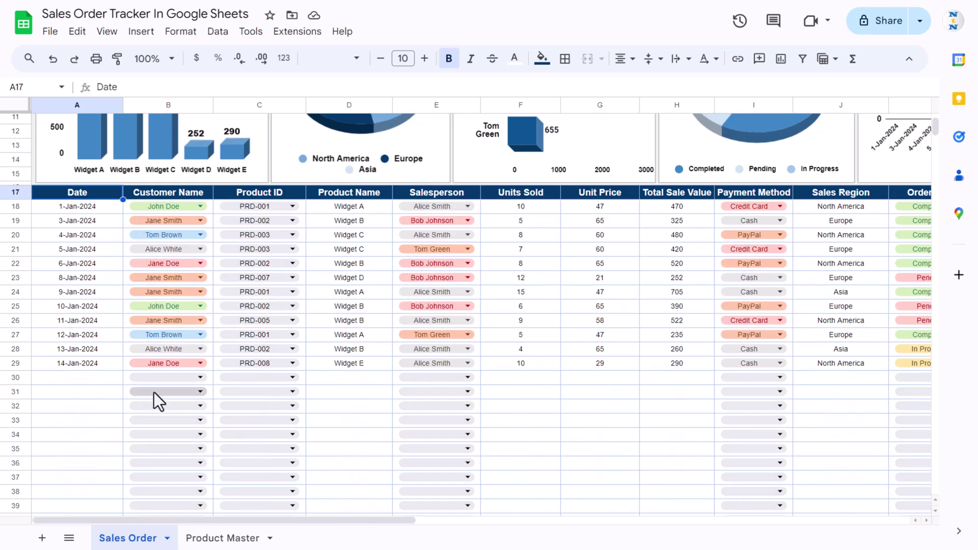
{"action": "double_click", "coordinate": [97, 378]}
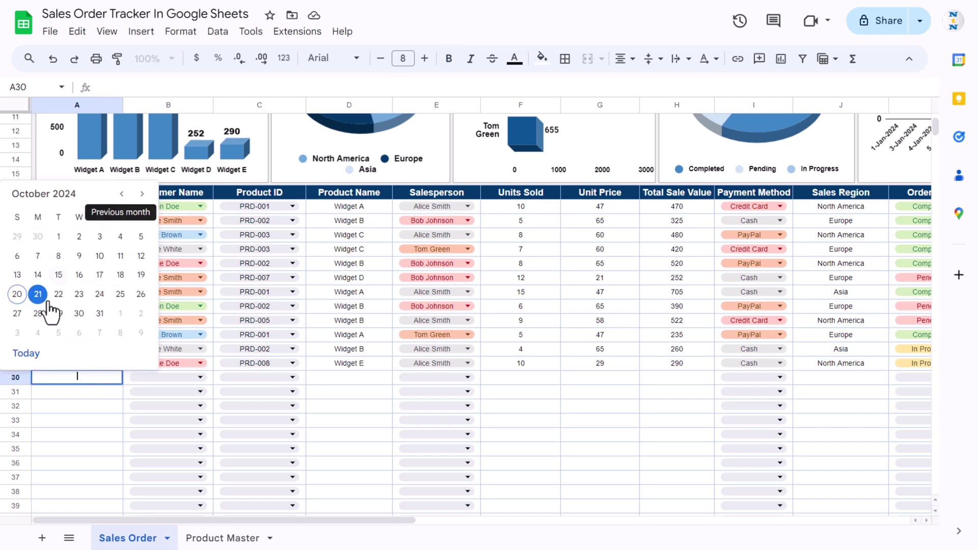
{"action": "left_click", "coordinate": [58, 236]}
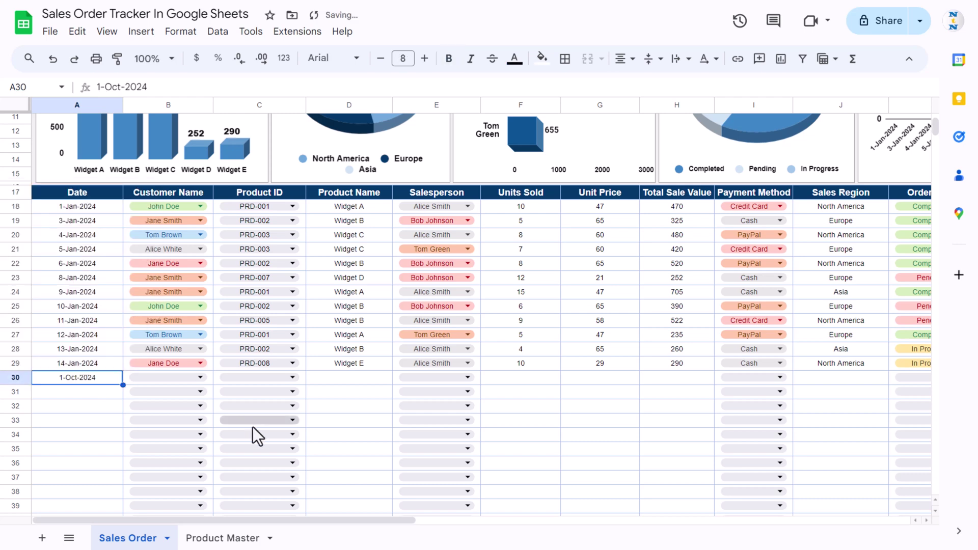
{"action": "left_click", "coordinate": [201, 379]}
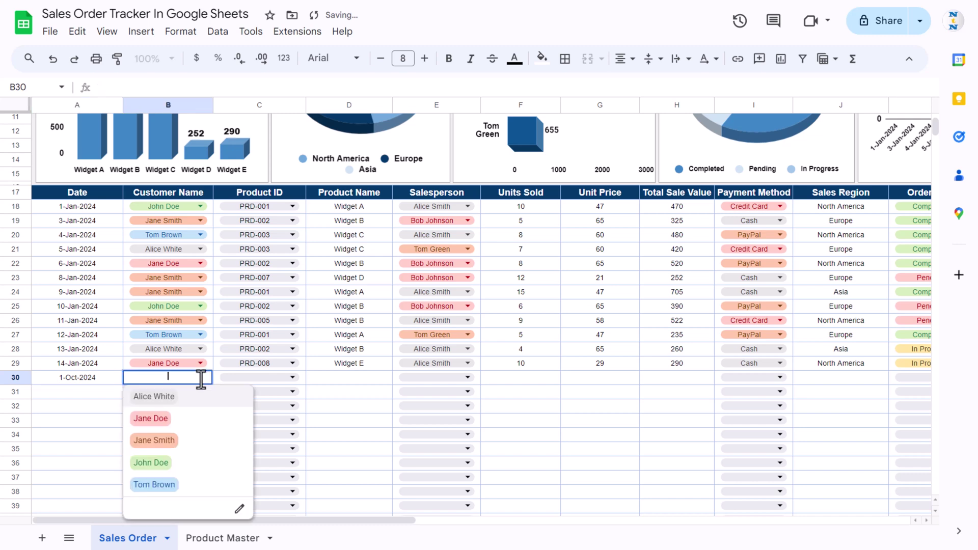
{"action": "left_click", "coordinate": [152, 419]}
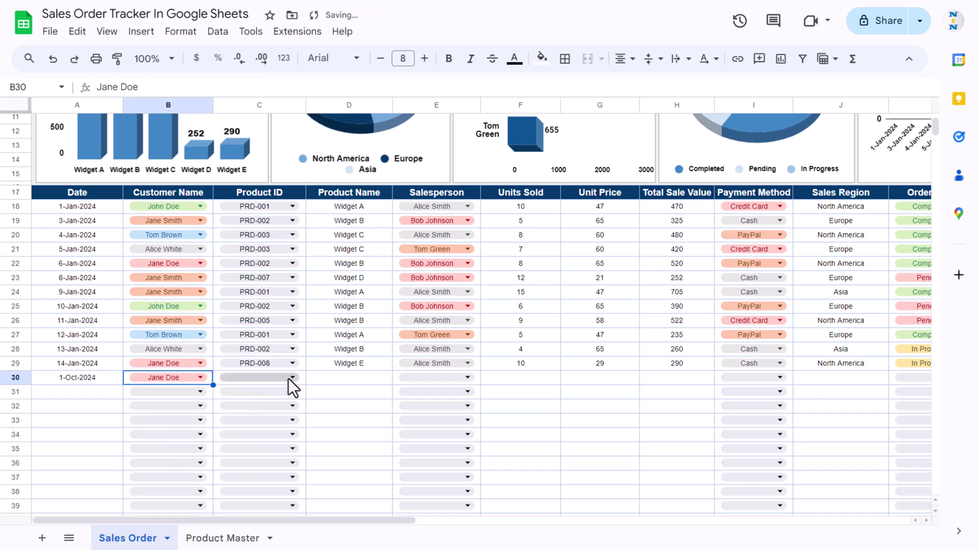
{"action": "left_click", "coordinate": [289, 377]}
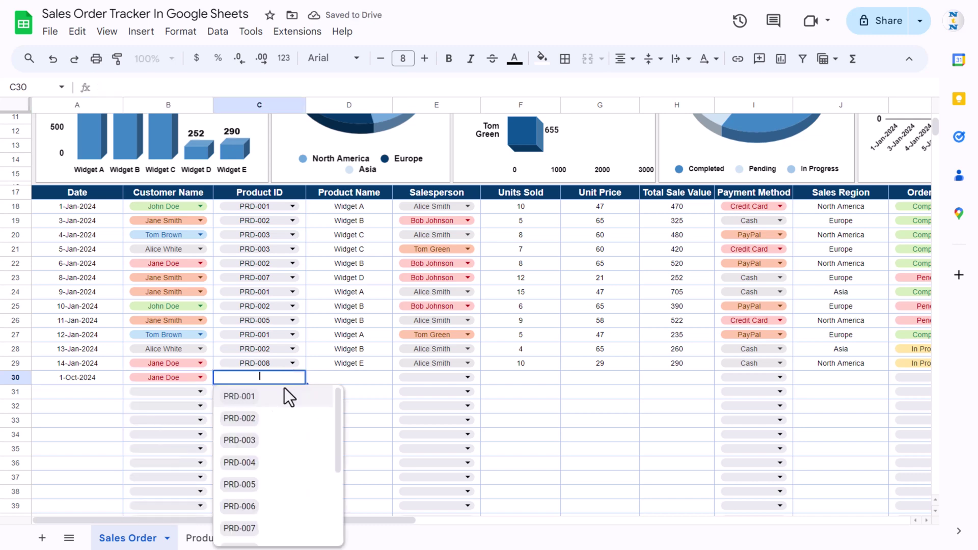
{"action": "left_click", "coordinate": [252, 482]}
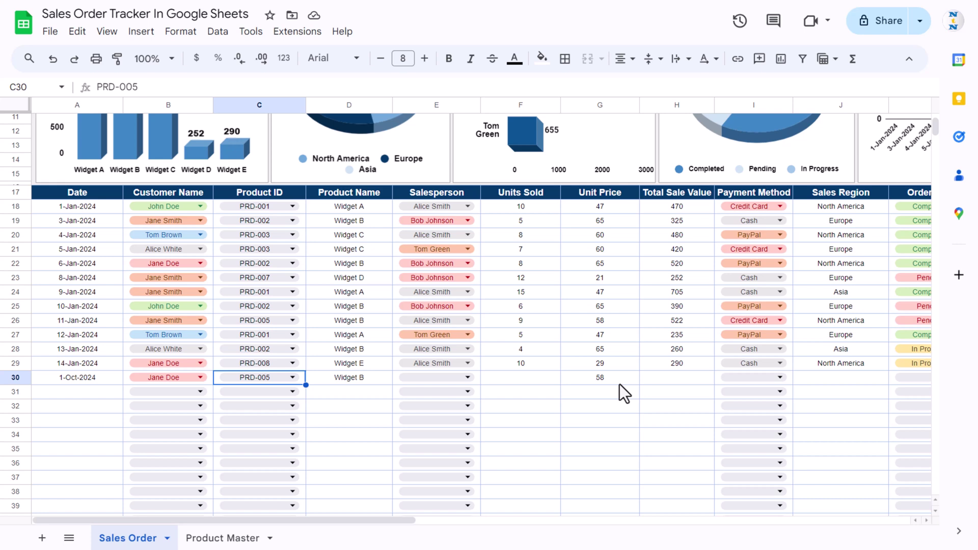
{"action": "left_click", "coordinate": [467, 378]}
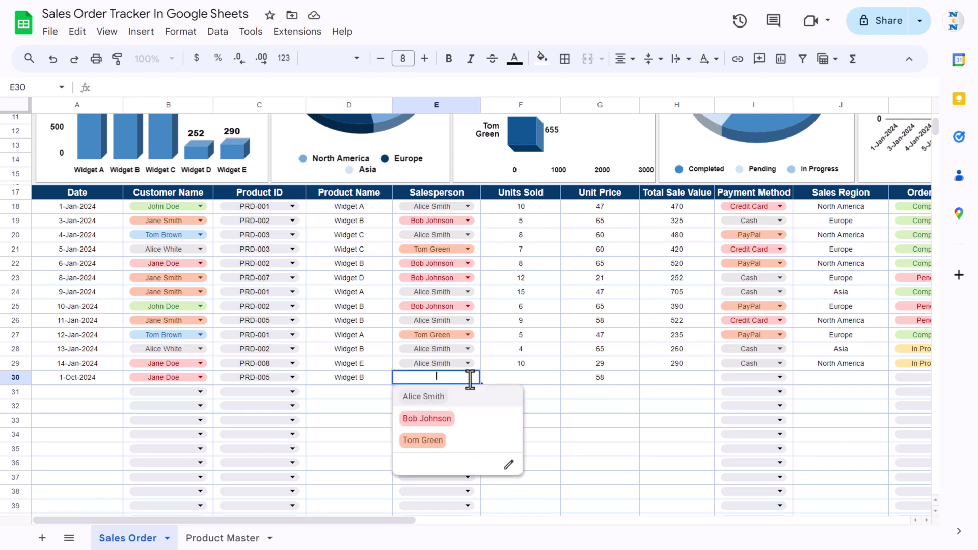
{"action": "left_click", "coordinate": [427, 418]}
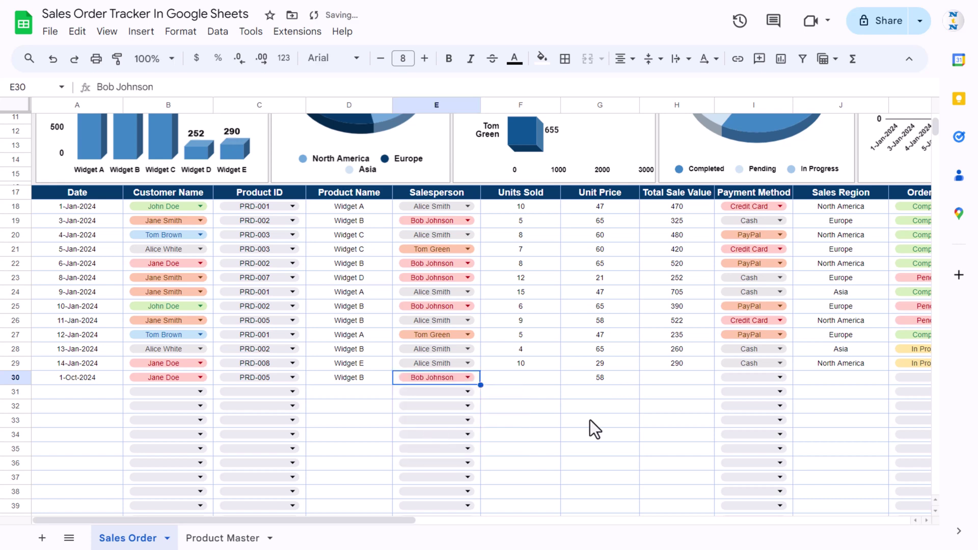
- Enter 23 units, Credit Card payment, and fill North America into J30
{"action": "left_click", "coordinate": [516, 388]}
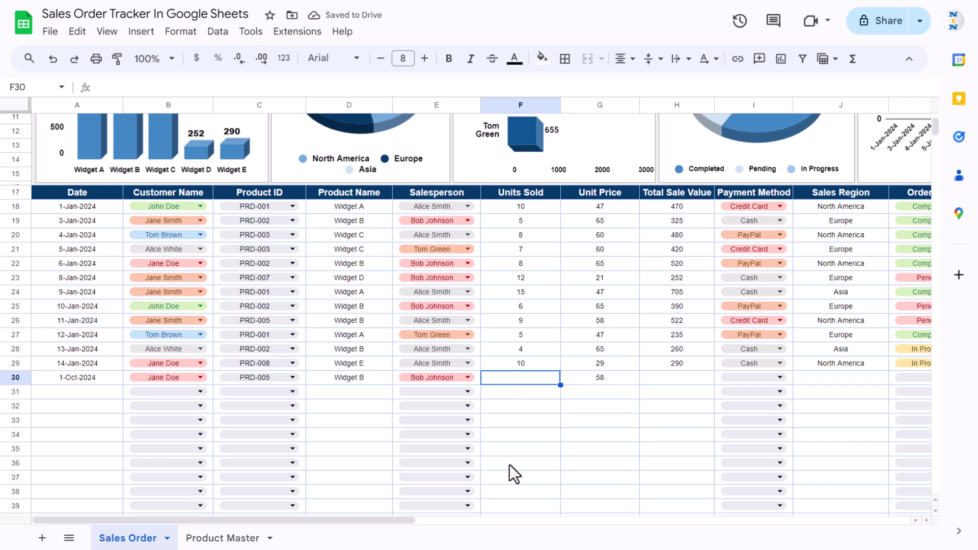
{"action": "type", "text": "23"}
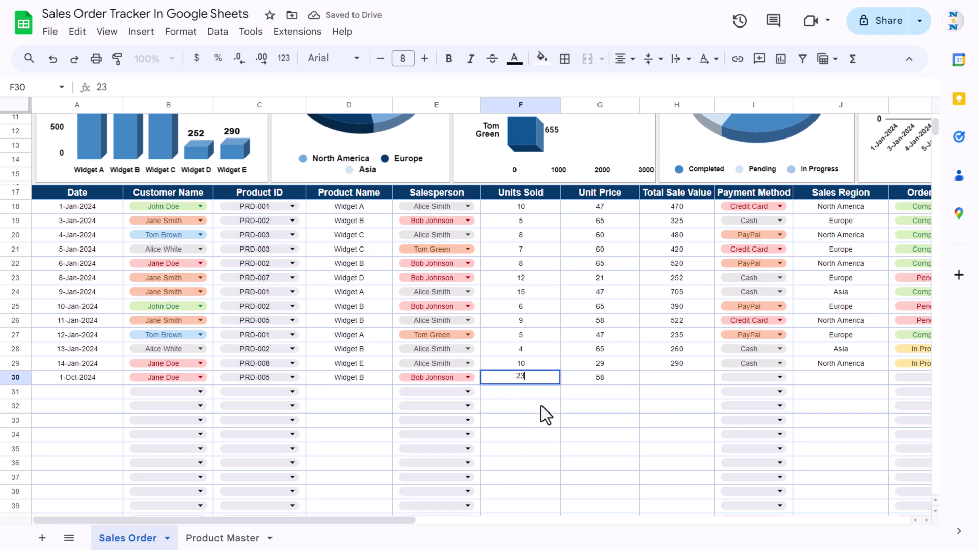
{"action": "left_click", "coordinate": [540, 405]}
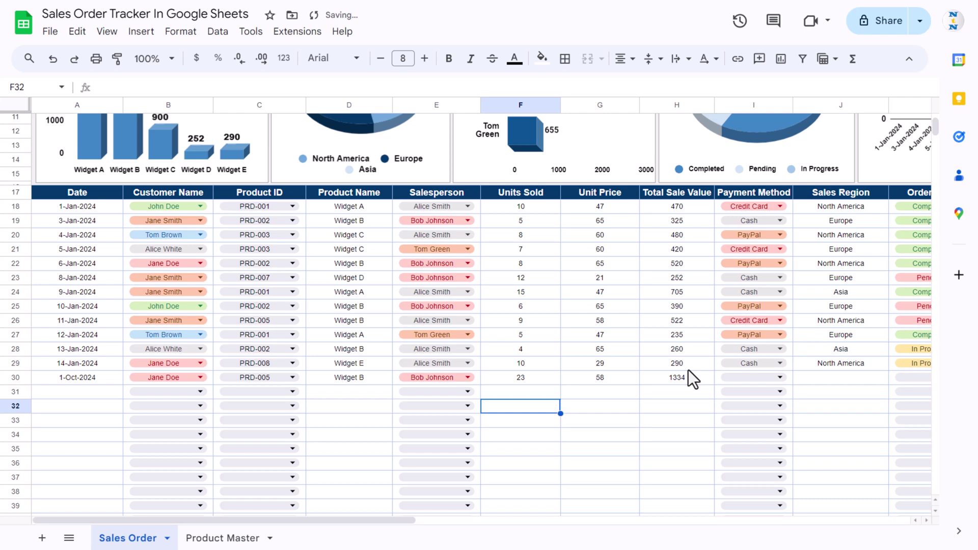
{"action": "left_click", "coordinate": [779, 377]}
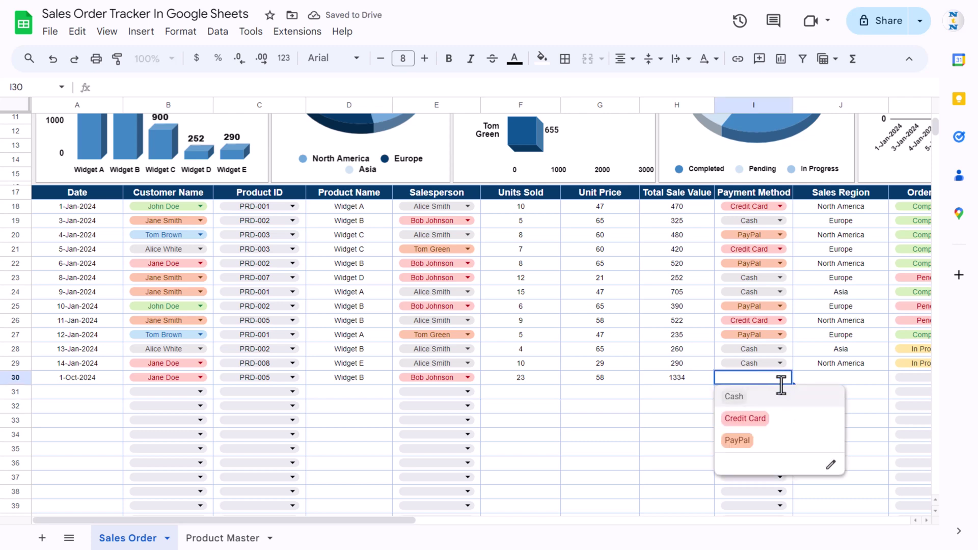
{"action": "left_click", "coordinate": [745, 420]}
{"action": "left_click", "coordinate": [827, 380]}
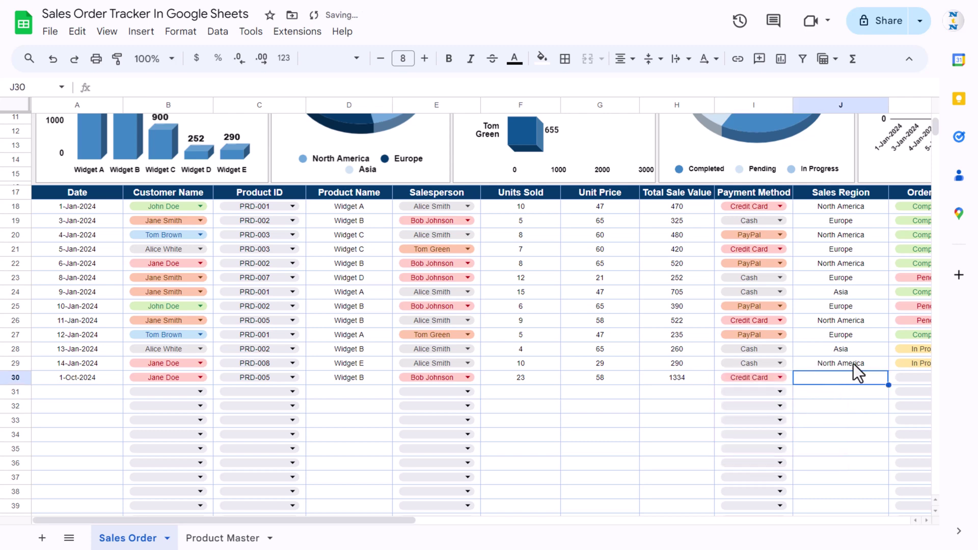
{"action": "key", "text": "ctrl+d"}
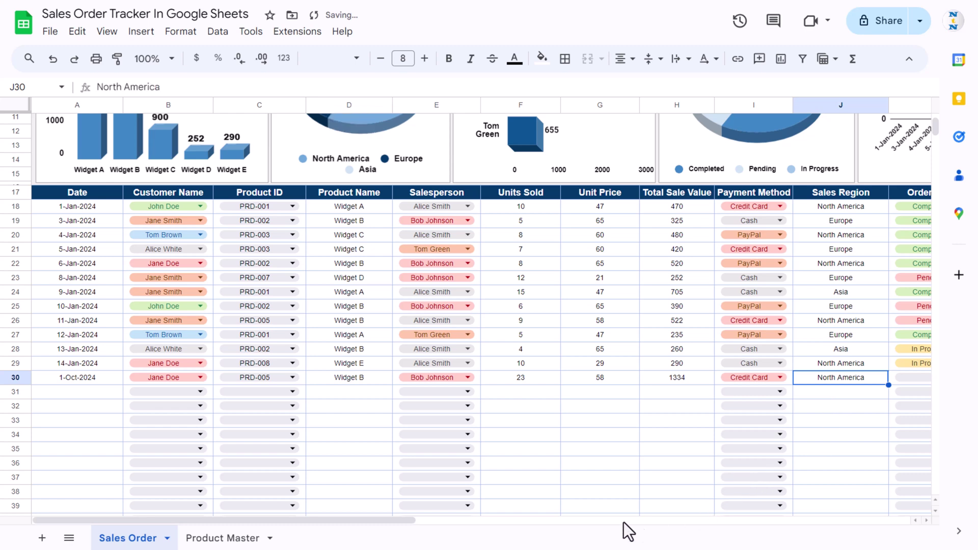
{"action": "left_click_drag", "start_coordinate": [379, 515], "coordinate": [482, 521]}
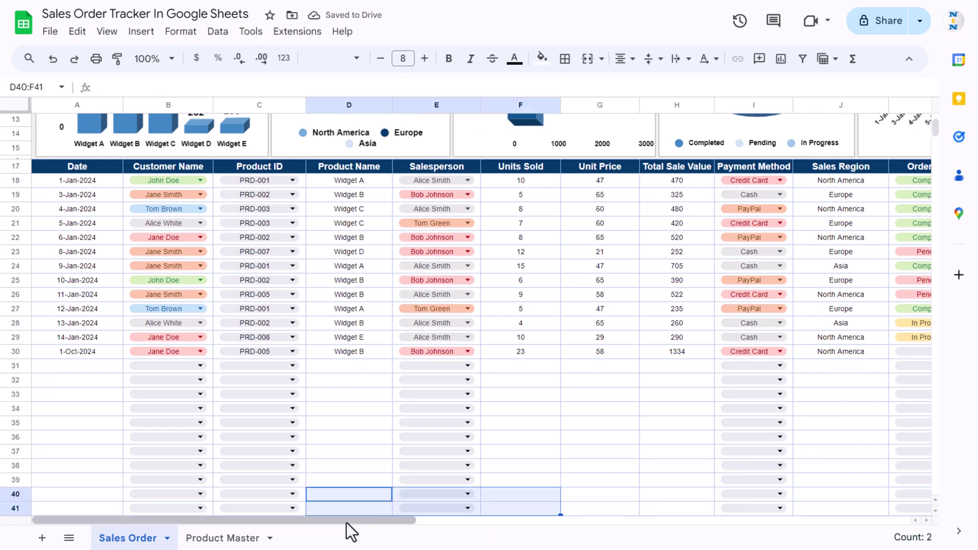
- Set the October order's status in K30 to Pending
{"action": "left_click", "coordinate": [350, 467]}
{"action": "left_click_drag", "start_coordinate": [335, 520], "coordinate": [487, 522]}
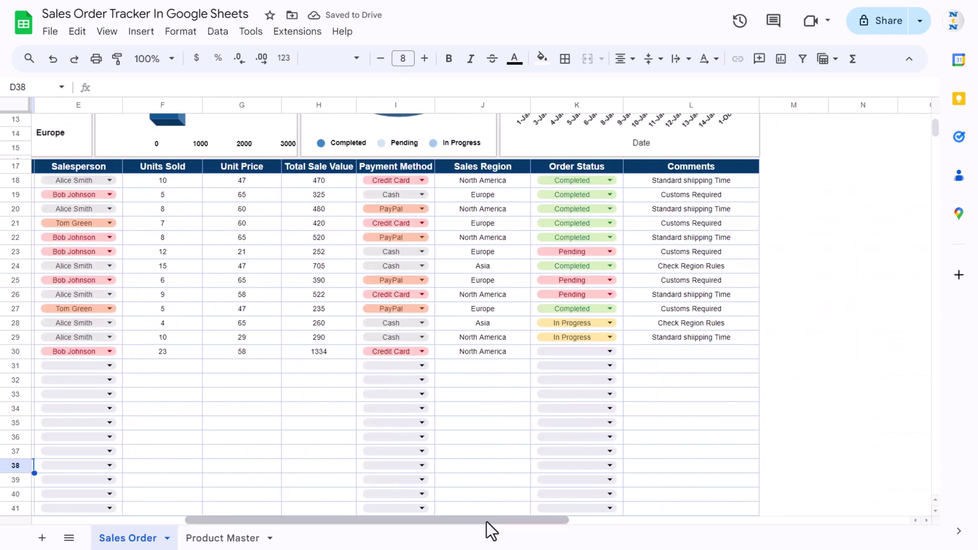
{"action": "left_click", "coordinate": [610, 352]}
{"action": "left_click", "coordinate": [555, 414]}
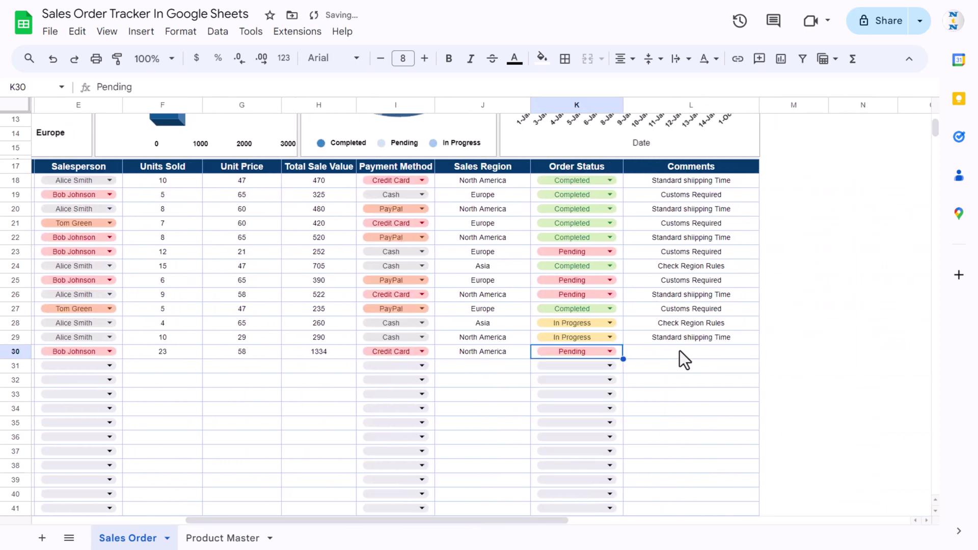
{"action": "left_click", "coordinate": [712, 353]}
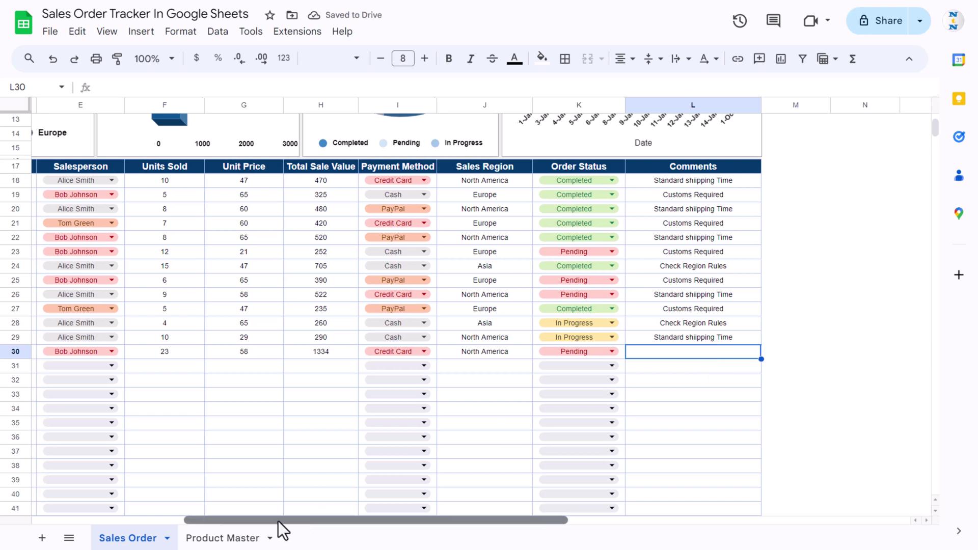
- Scroll back through the sheet to review the charts
{"action": "left_click_drag", "start_coordinate": [300, 521], "coordinate": [121, 488]}
{"action": "scroll", "coordinate": [678, 298], "scroll_direction": "up", "scroll_amount": 4}
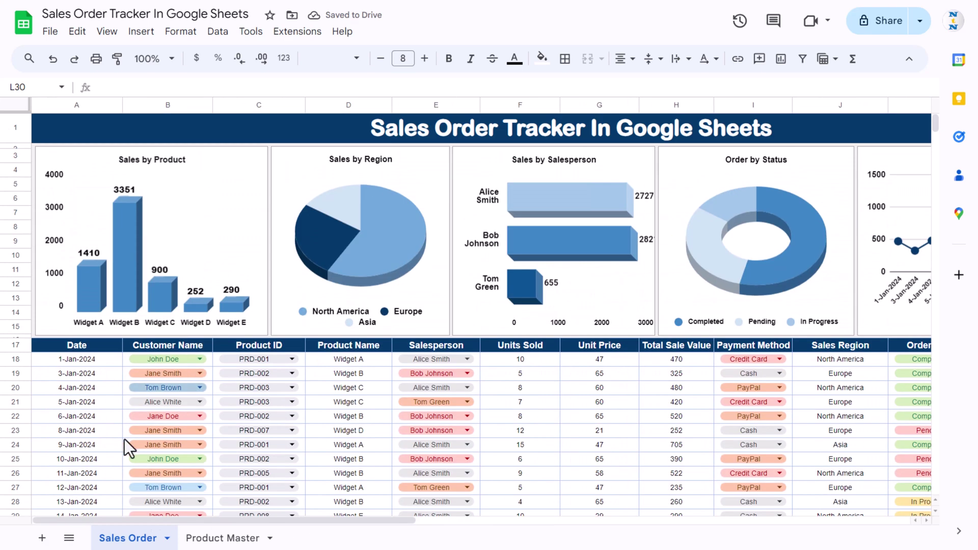
{"action": "left_click_drag", "start_coordinate": [101, 520], "coordinate": [257, 530]}
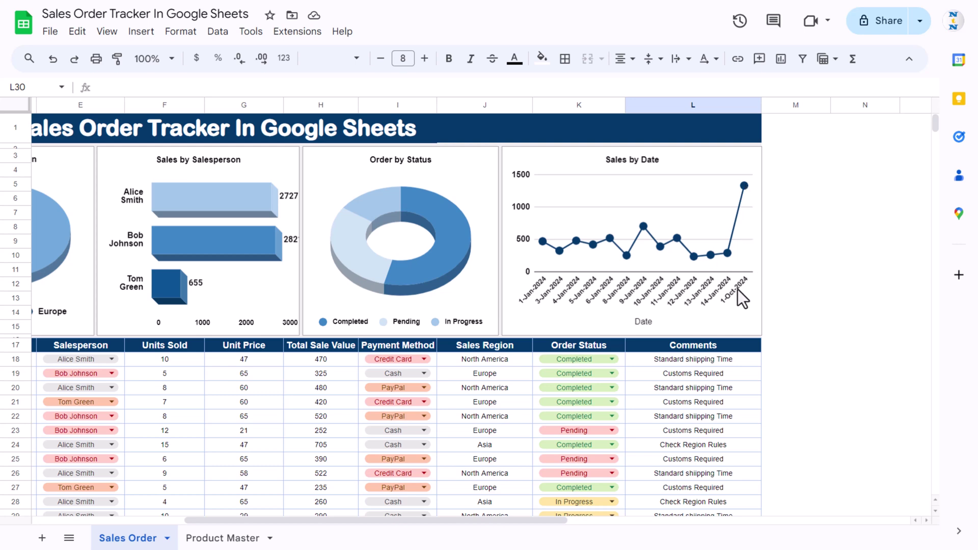
{"action": "left_click_drag", "start_coordinate": [309, 524], "coordinate": [82, 446]}
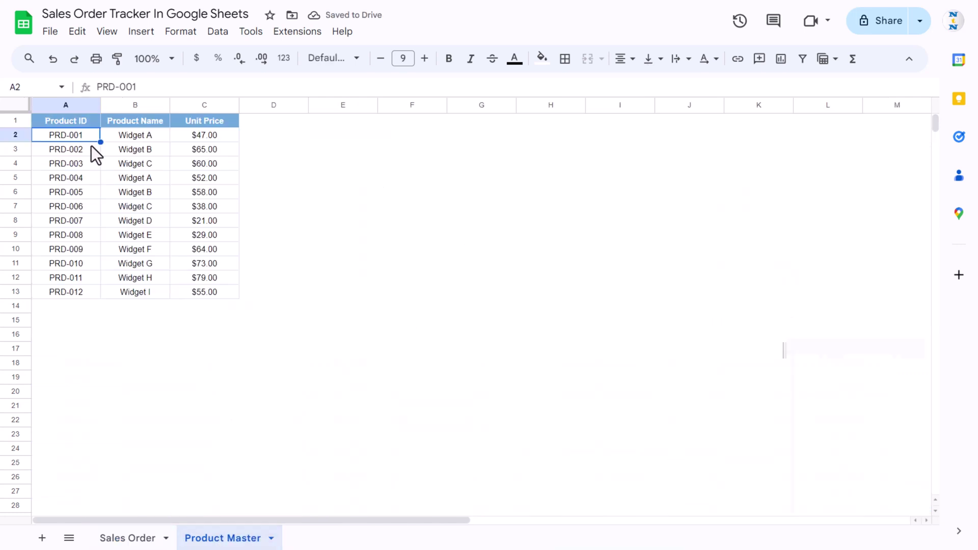
- Look over the Product ID, Product Name and Unit Price columns, then return to Sales Order
{"action": "left_click", "coordinate": [68, 121]}
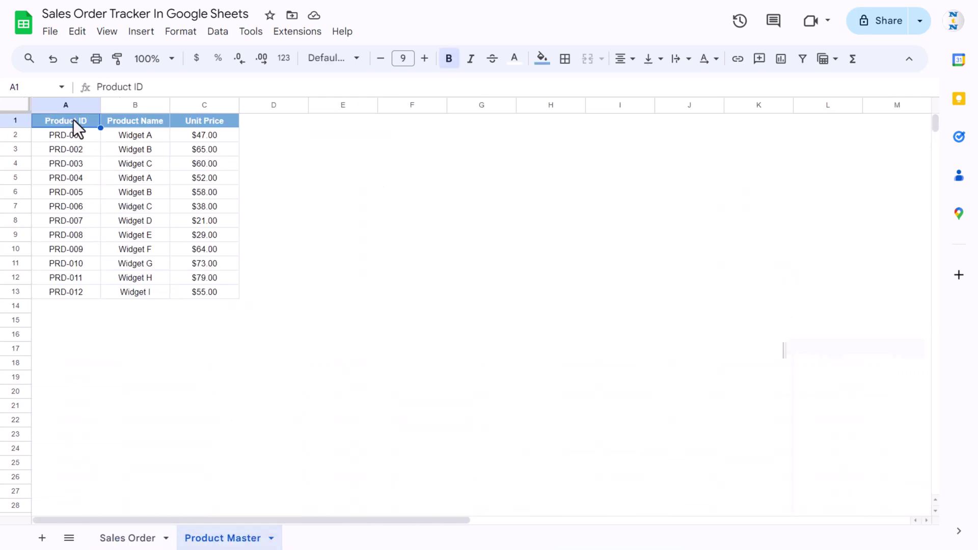
{"action": "left_click_drag", "start_coordinate": [73, 120], "coordinate": [66, 282]}
{"action": "left_click_drag", "start_coordinate": [143, 121], "coordinate": [142, 290]}
{"action": "left_click_drag", "start_coordinate": [204, 121], "coordinate": [212, 292]}
{"action": "left_click", "coordinate": [317, 276]}
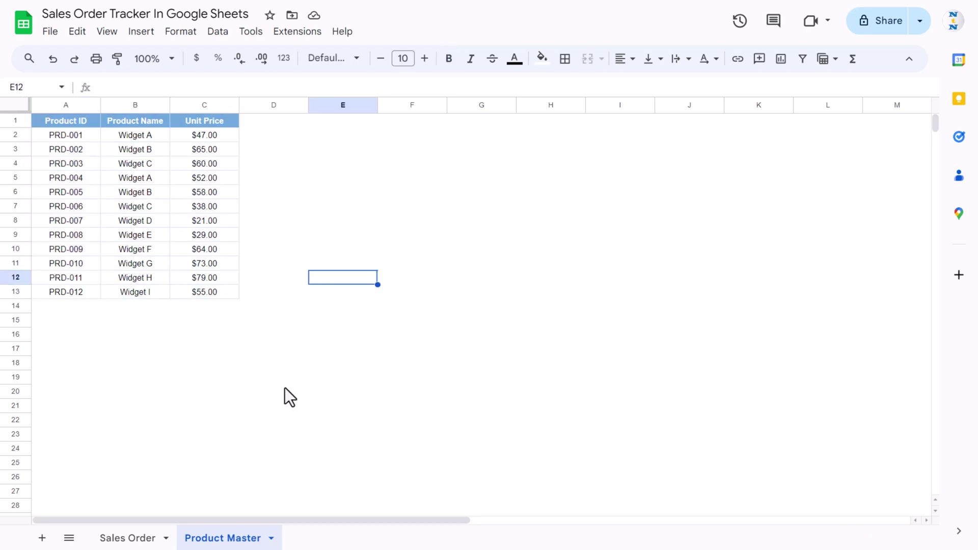
{"action": "left_click", "coordinate": [122, 539]}
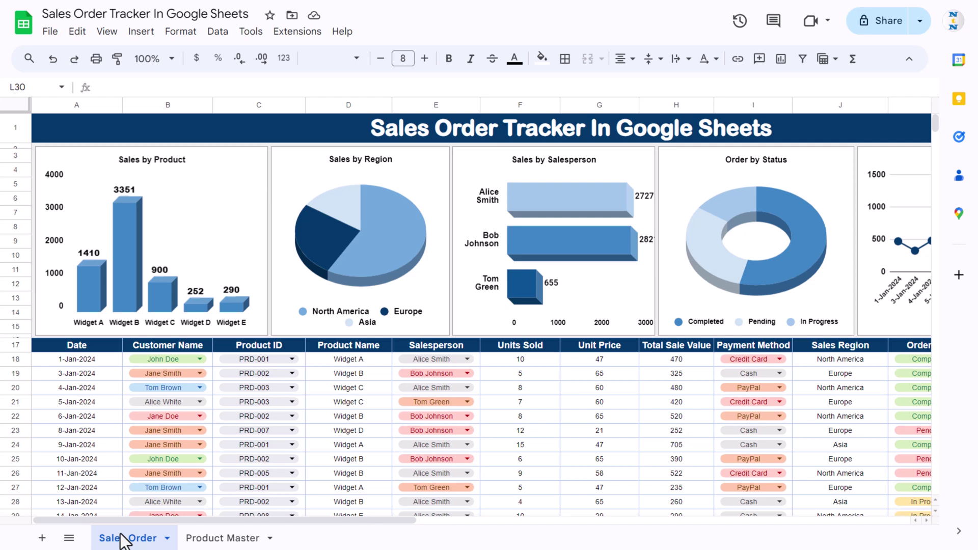
- Create a new blank spreadsheet and rename its first sheet to 'Product Master'
{"action": "left_click", "coordinate": [50, 33]}
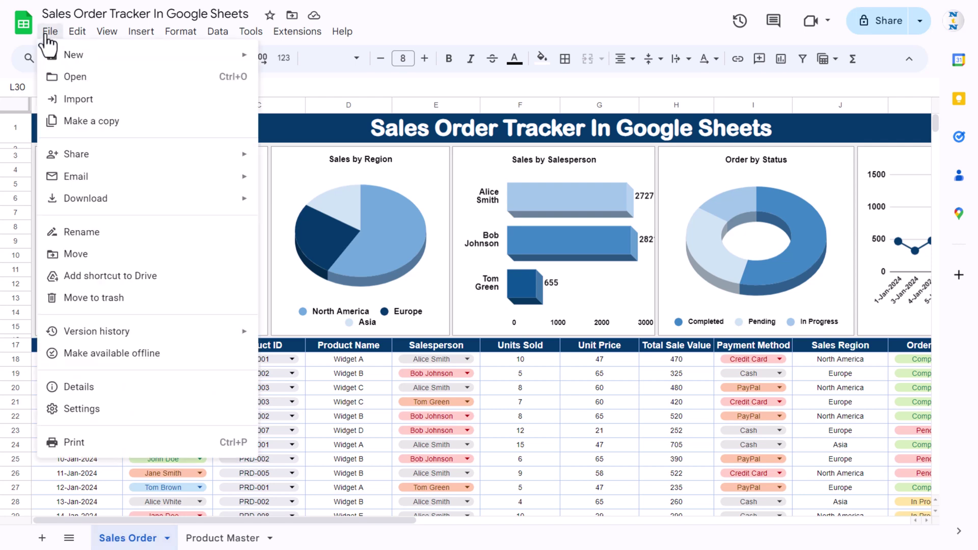
{"action": "mouse_move", "coordinate": [170, 61]}
{"action": "left_click", "coordinate": [319, 63]}
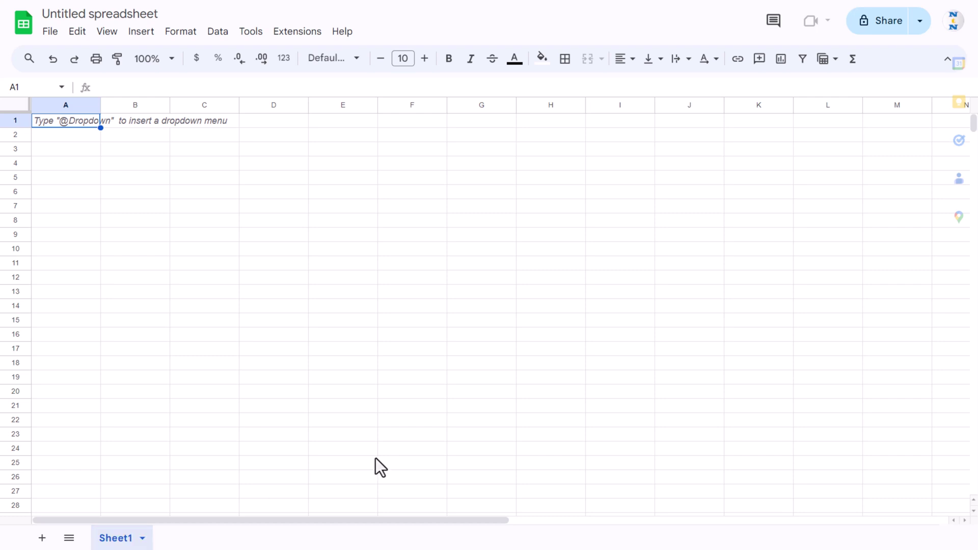
{"action": "double_click", "coordinate": [109, 539]}
{"action": "type", "text": "Product Master"}
{"action": "key", "text": "Return"}
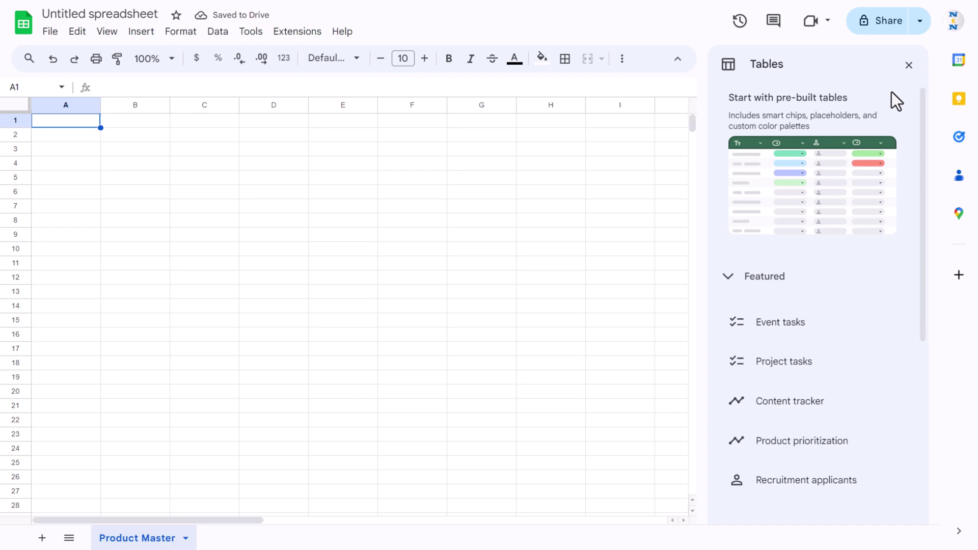
{"action": "left_click", "coordinate": [908, 65]}
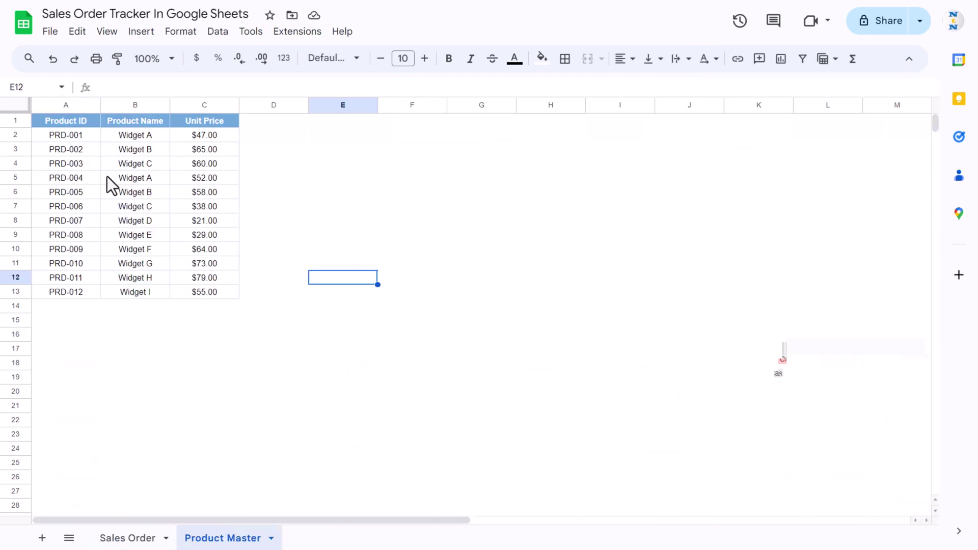
- Copy the tracker's product table A1:C13 and paste it into the new sheet
{"action": "left_click", "coordinate": [83, 122]}
{"action": "key", "text": "ctrl+a"}
{"action": "key", "text": "ctrl+c"}
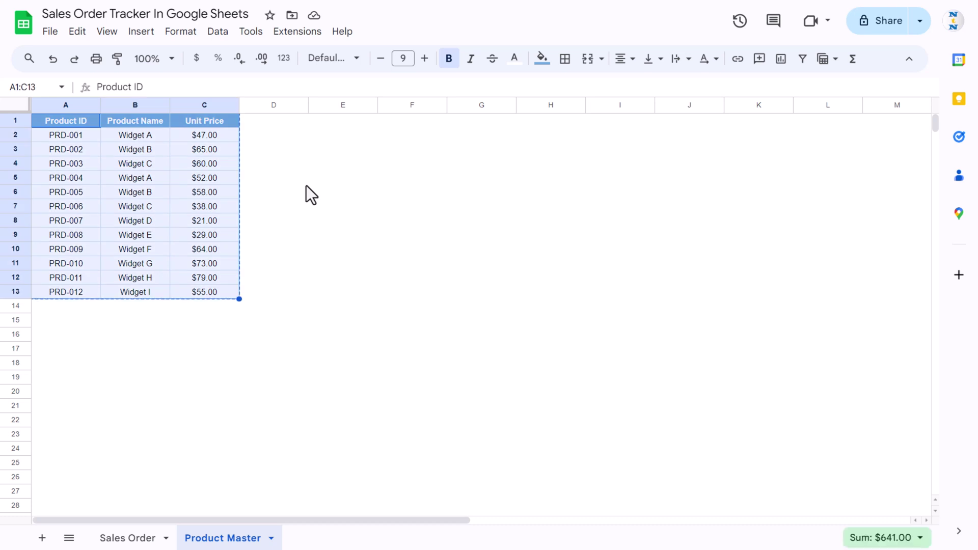
{"action": "key", "text": "ctrl+Tab"}
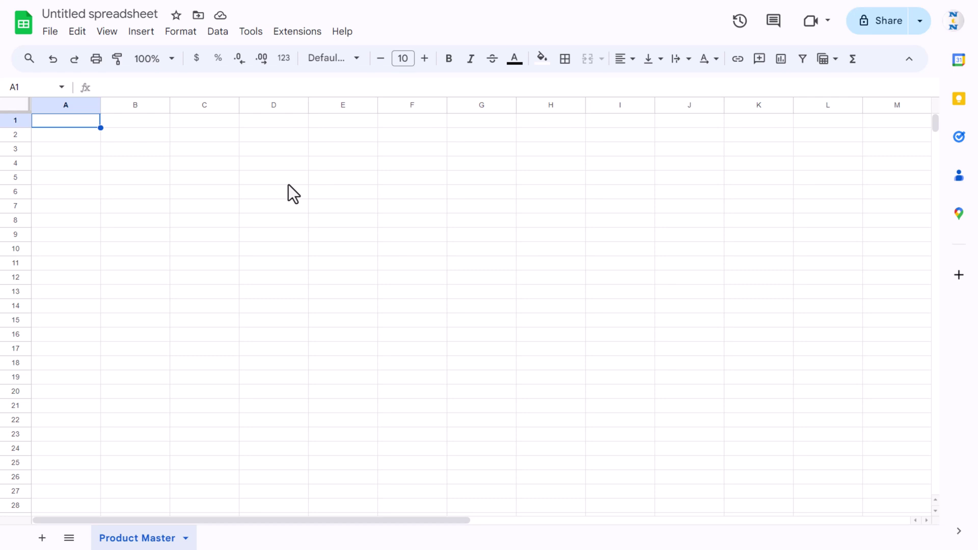
{"action": "key", "text": "ctrl+v"}
- Centre the pasted table horizontally and vertically with font size 8
{"action": "left_click", "coordinate": [265, 176]}
{"action": "left_click", "coordinate": [197, 154]}
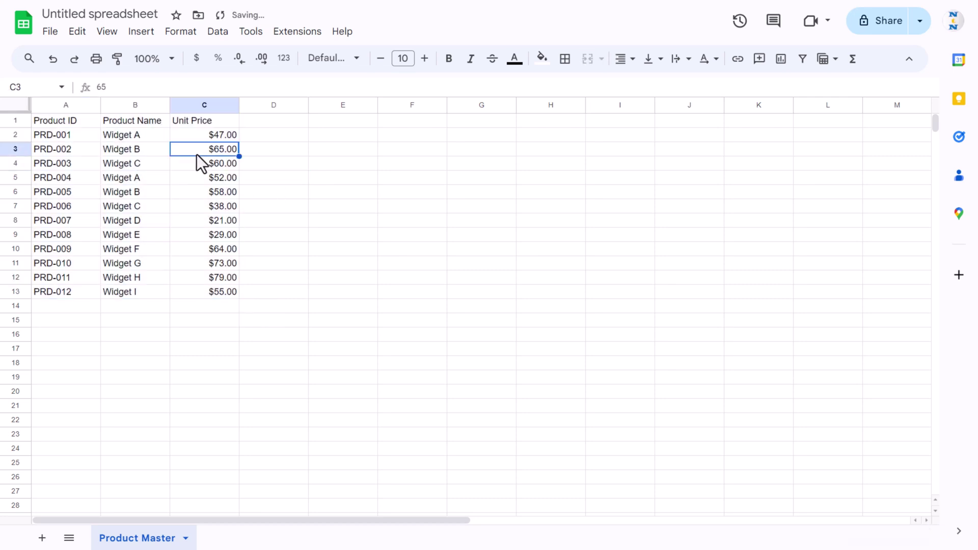
{"action": "key", "text": "ctrl+a"}
{"action": "left_click", "coordinate": [625, 59]}
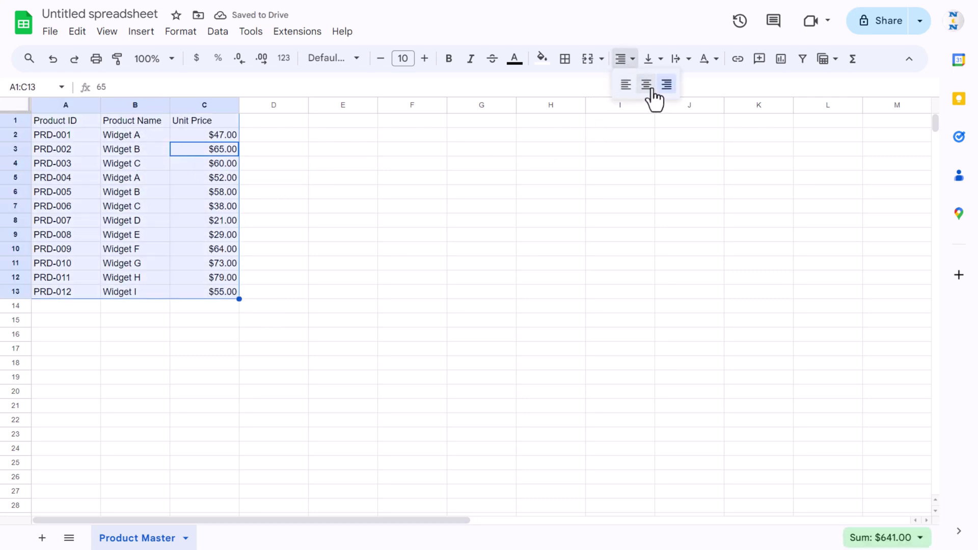
{"action": "left_click", "coordinate": [652, 91]}
{"action": "left_click", "coordinate": [654, 60]}
{"action": "left_click", "coordinate": [667, 84]}
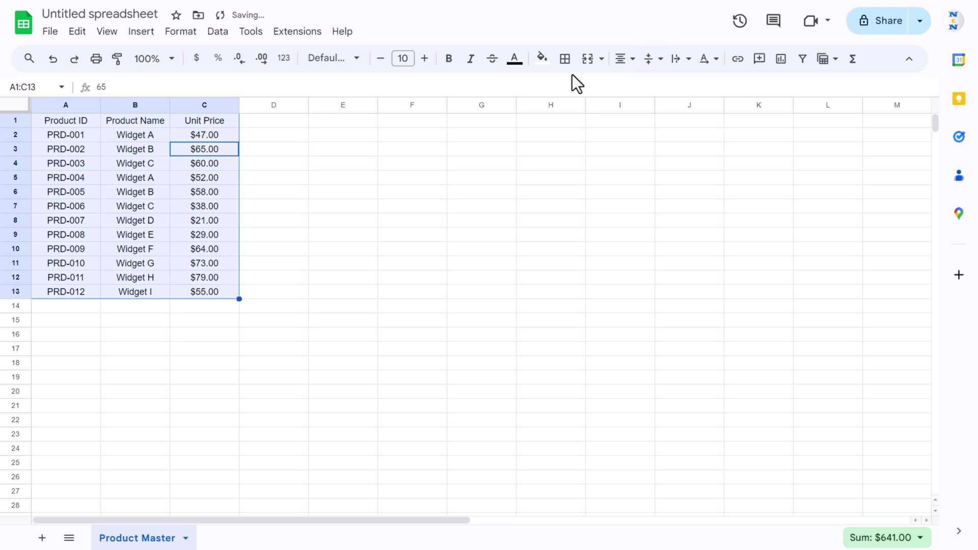
{"action": "left_click", "coordinate": [381, 59]}
{"action": "left_click", "coordinate": [380, 59]}
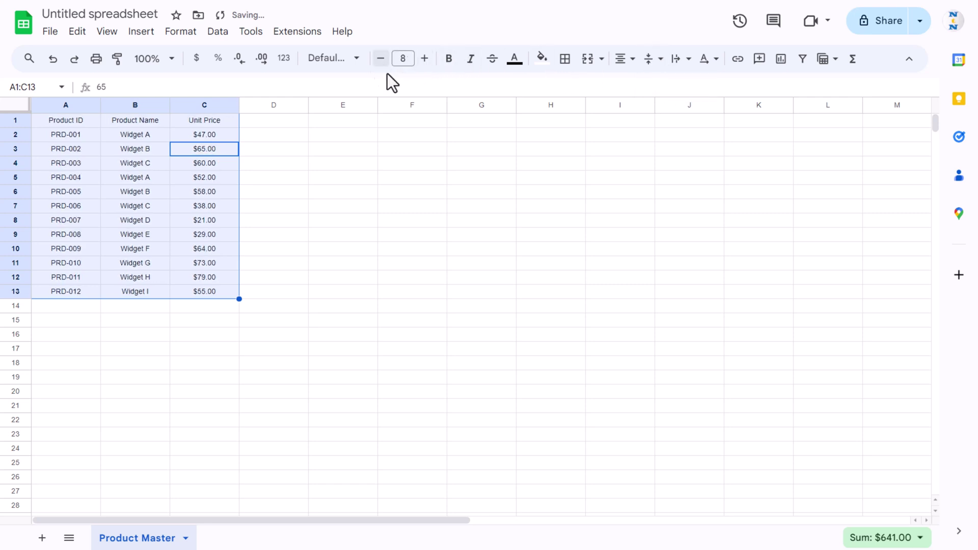
- Apply light-blue borders to every cell of the table
{"action": "left_click", "coordinate": [569, 63]}
{"action": "left_click", "coordinate": [694, 91]}
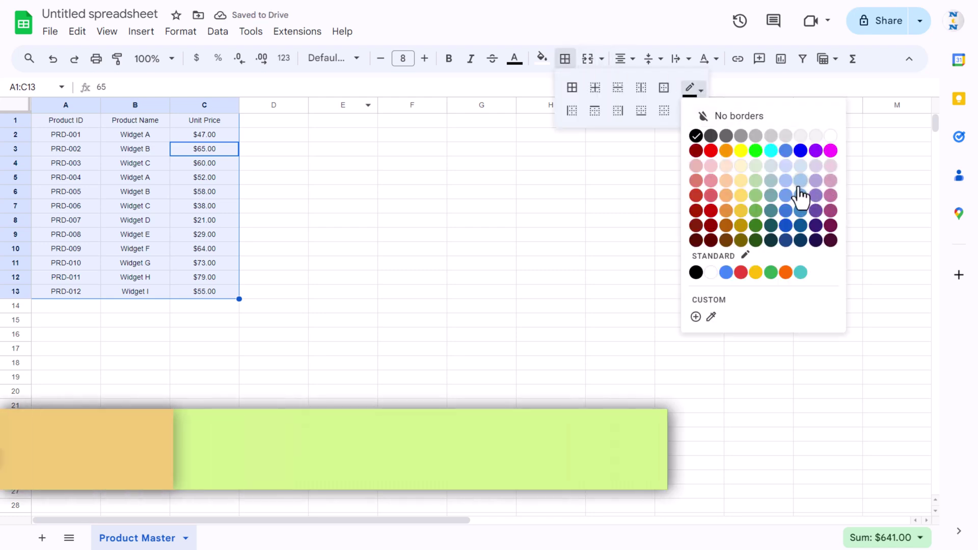
{"action": "left_click", "coordinate": [800, 182]}
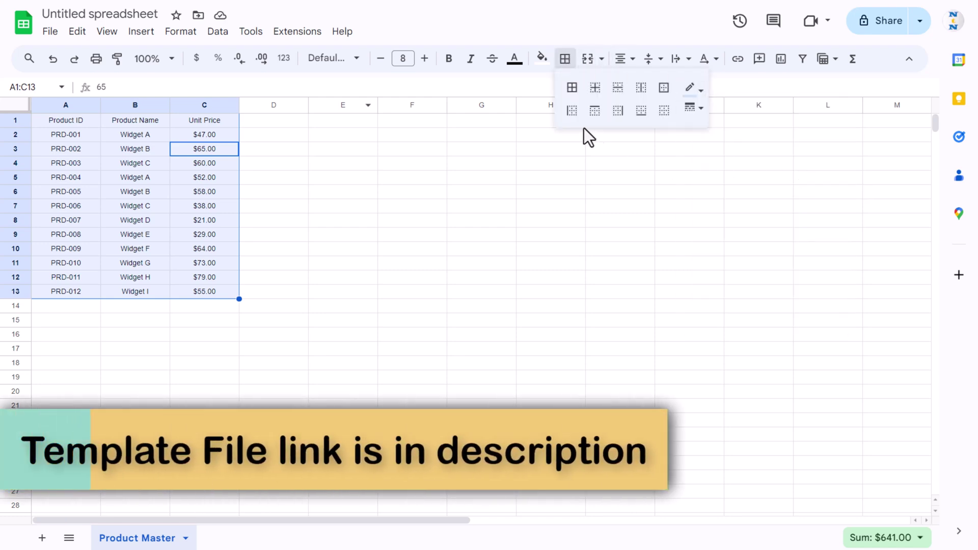
{"action": "left_click", "coordinate": [571, 89]}
{"action": "left_click", "coordinate": [130, 163]}
- Style header A1:C1 with dark blue fill, bold white text, size 10
{"action": "left_click_drag", "start_coordinate": [71, 120], "coordinate": [205, 120]}
{"action": "left_click", "coordinate": [542, 58]}
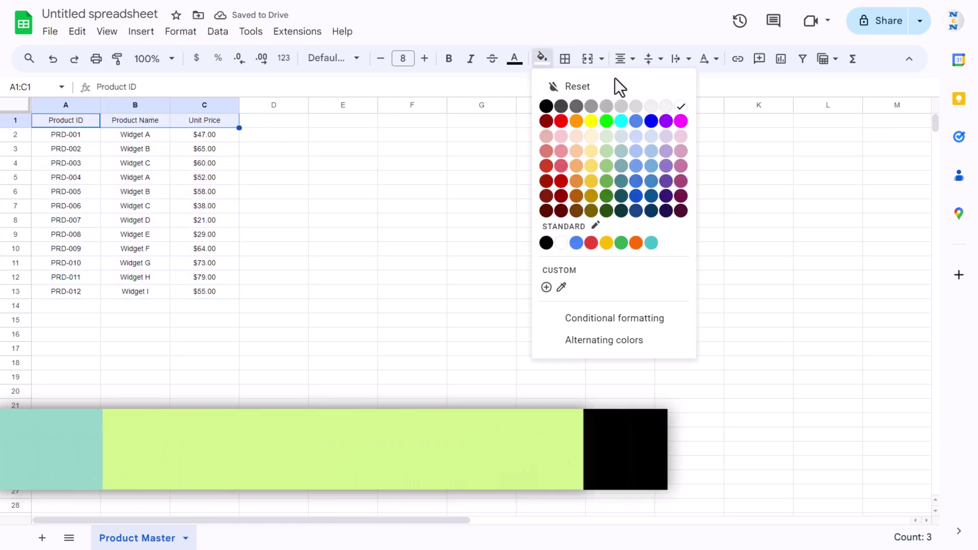
{"action": "left_click", "coordinate": [651, 181]}
{"action": "left_click", "coordinate": [514, 60]}
{"action": "left_click", "coordinate": [651, 108]}
{"action": "left_click", "coordinate": [448, 59]}
{"action": "left_click", "coordinate": [424, 59]}
{"action": "left_click", "coordinate": [425, 59]}
{"action": "left_click", "coordinate": [348, 189]}
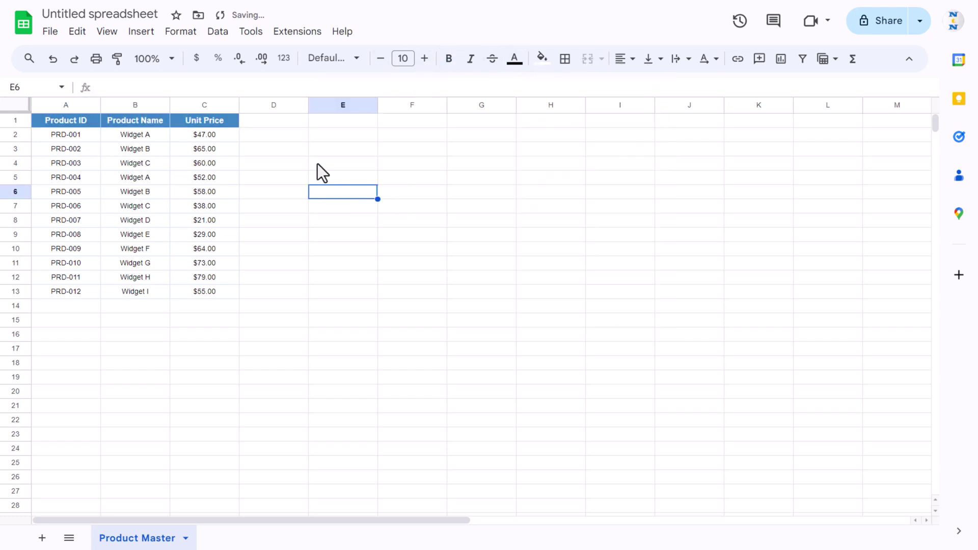
- Hide the sheet gridlines
{"action": "left_click", "coordinate": [107, 32]}
{"action": "mouse_move", "coordinate": [113, 58]}
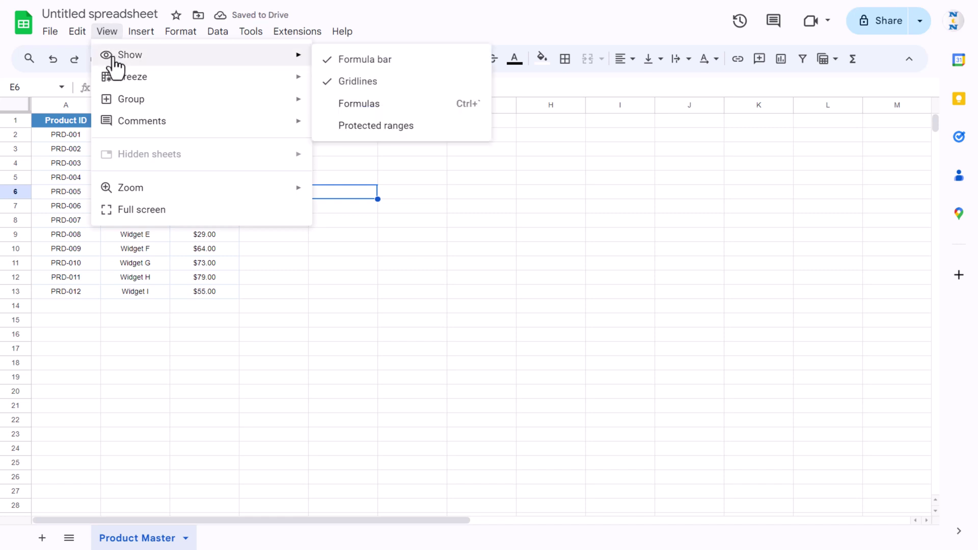
{"action": "left_click", "coordinate": [366, 82]}
{"action": "left_click", "coordinate": [452, 224]}
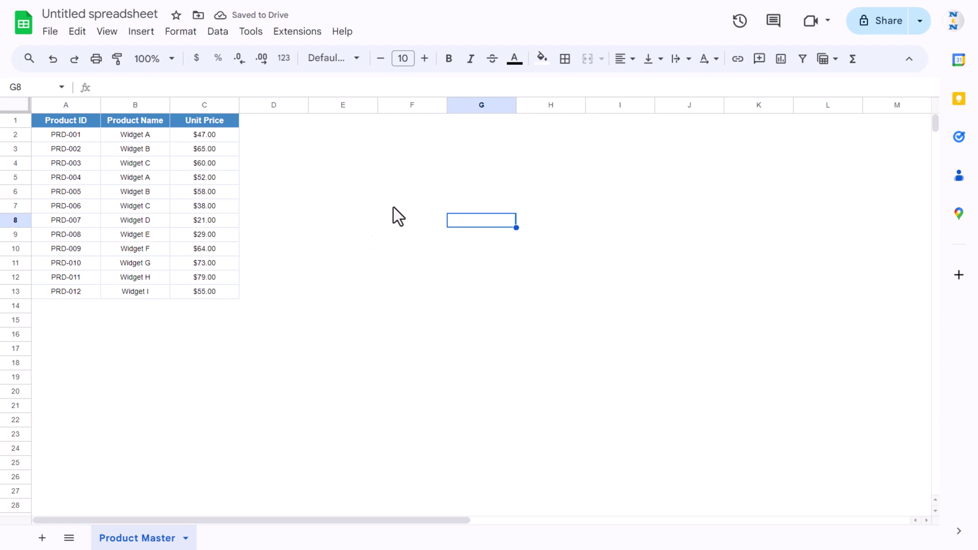
- Add a new sheet named 'Sales Order'
{"action": "left_click", "coordinate": [41, 537]}
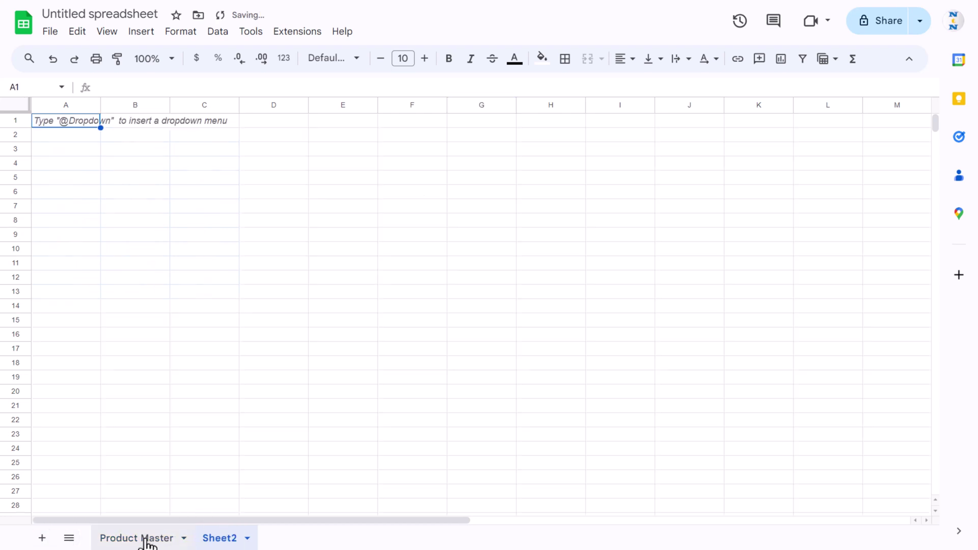
{"action": "double_click", "coordinate": [222, 541]}
{"action": "type", "text": "Sales Order"}
{"action": "key", "text": "Return"}
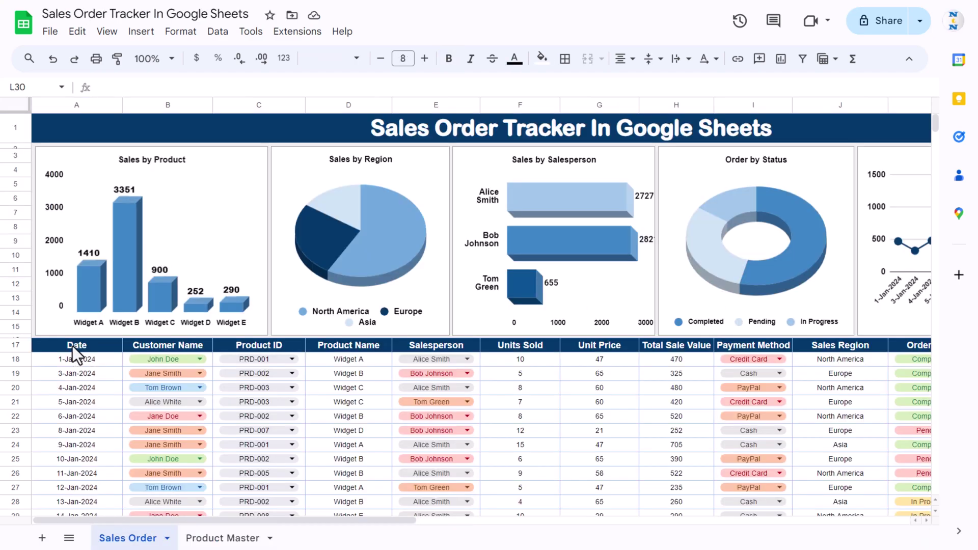
- In the tracker, select the order table from header A17 across to L and down to row 30
{"action": "left_click", "coordinate": [73, 346]}
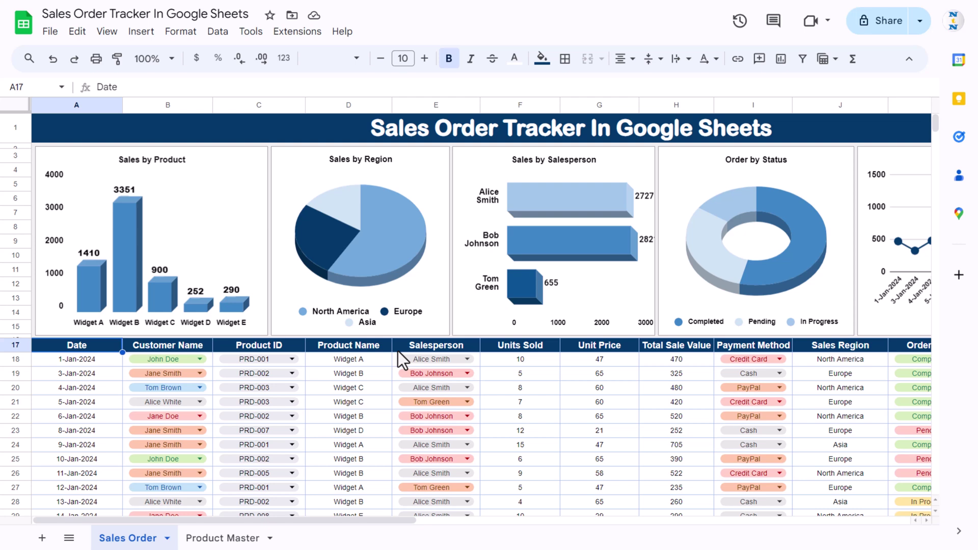
{"action": "key", "text": "ctrl+shift+Right"}
{"action": "key", "text": "ctrl+c"}
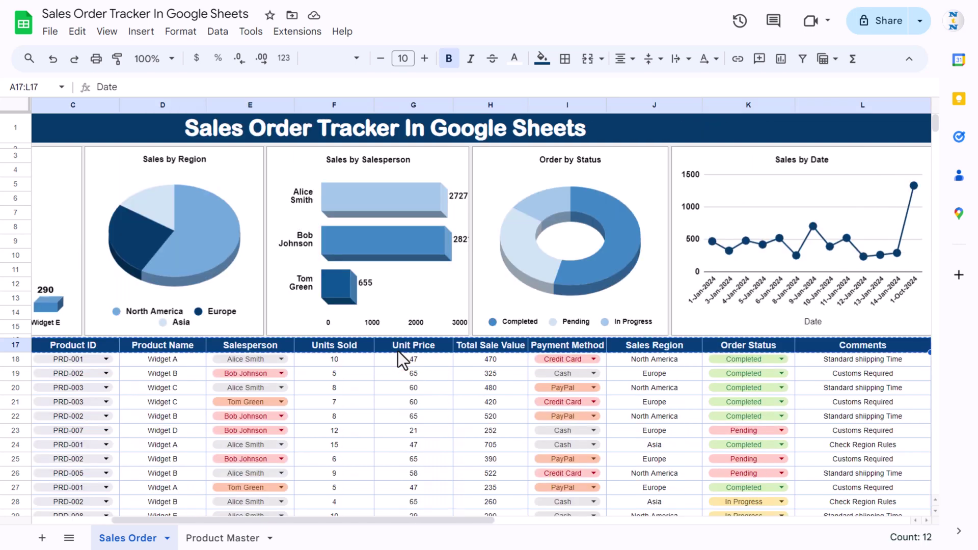
{"action": "key", "text": "Left"}
{"action": "key", "text": "Escape"}
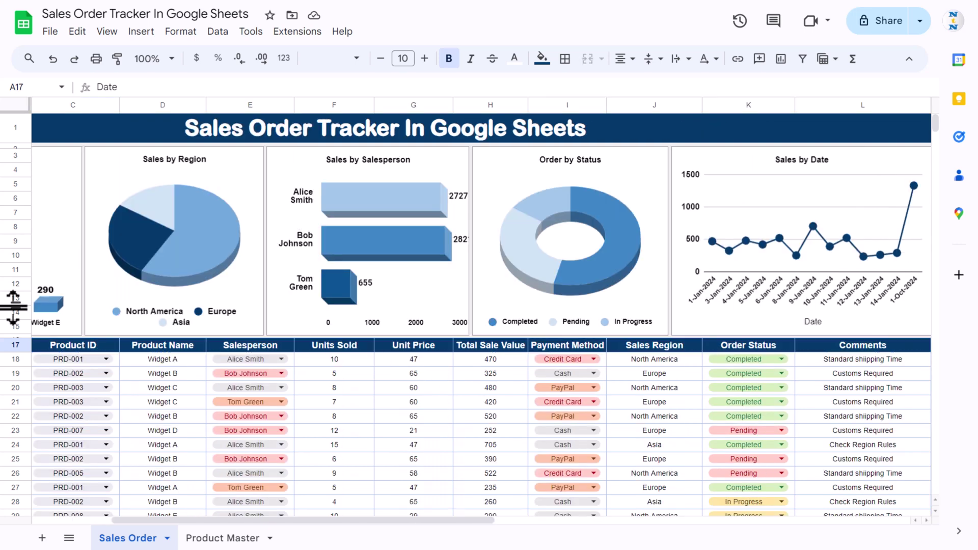
{"action": "left_click", "coordinate": [124, 346]}
{"action": "key", "text": "ctrl+Left"}
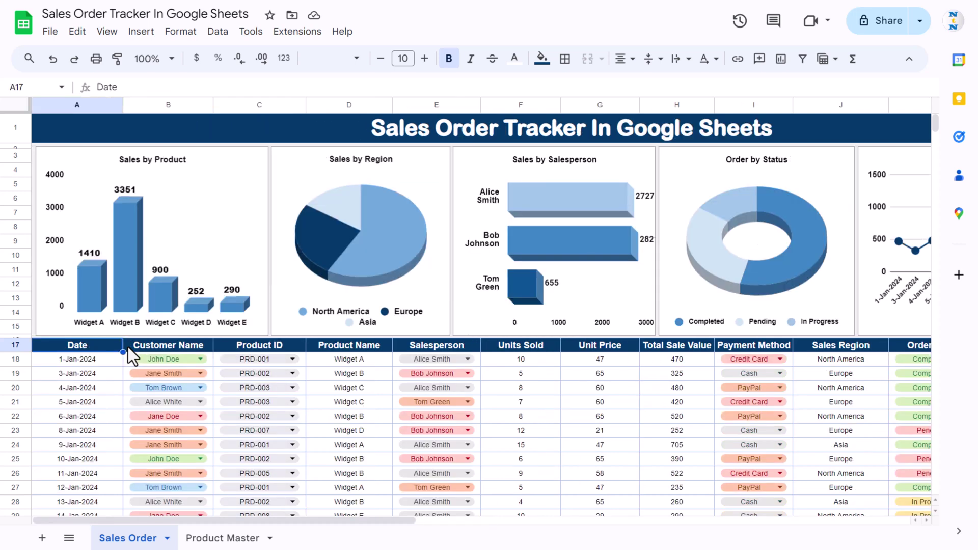
{"action": "key", "text": "ctrl+shift+Right"}
{"action": "key", "text": "ctrl+shift+Down"}
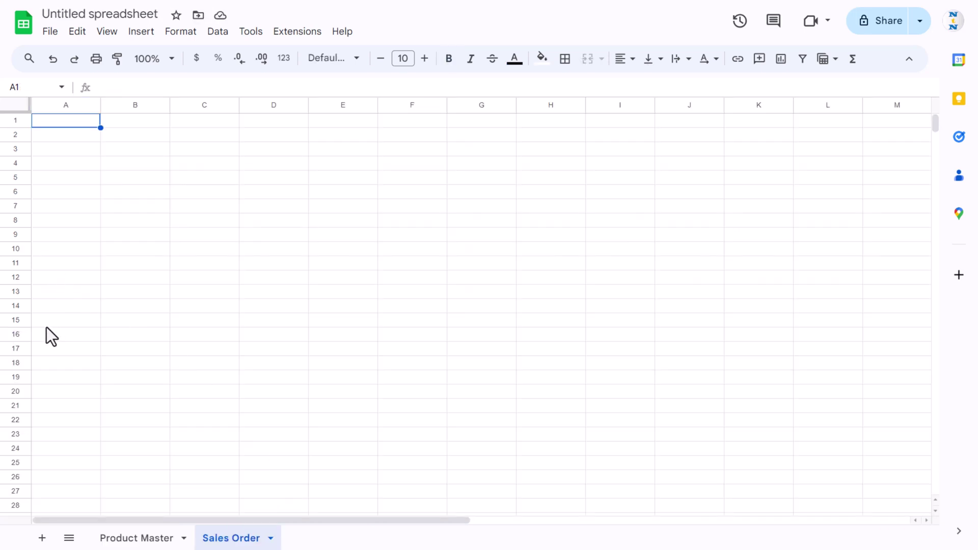
- Paste the order table into the Sales Order sheet starting at A17
{"action": "left_click", "coordinate": [44, 324]}
{"action": "left_click", "coordinate": [45, 335]}
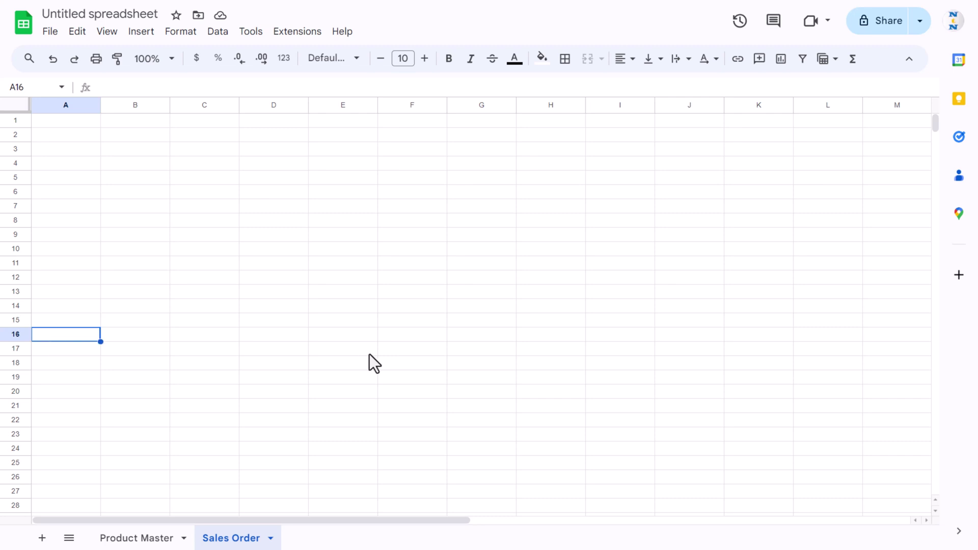
{"action": "key", "text": "Down"}
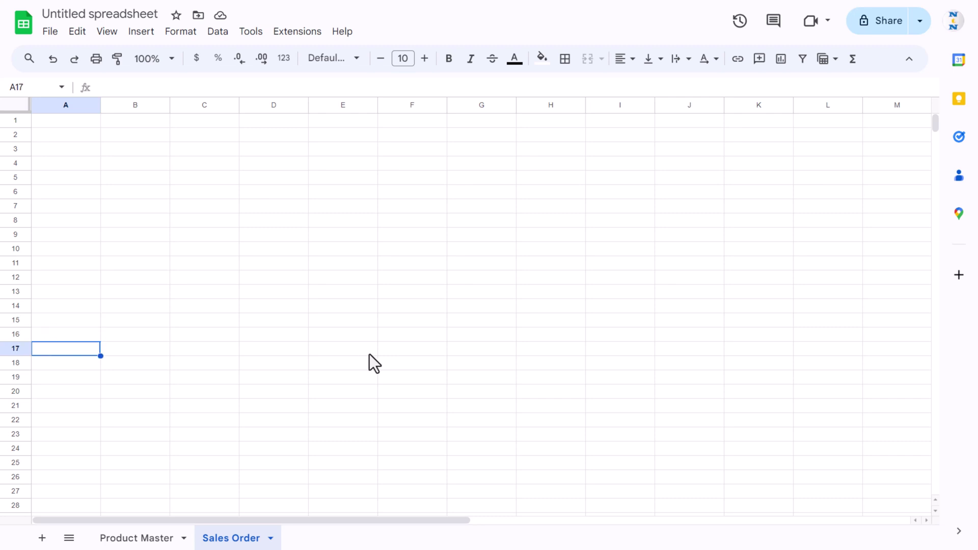
{"action": "key", "text": "ctrl+v"}
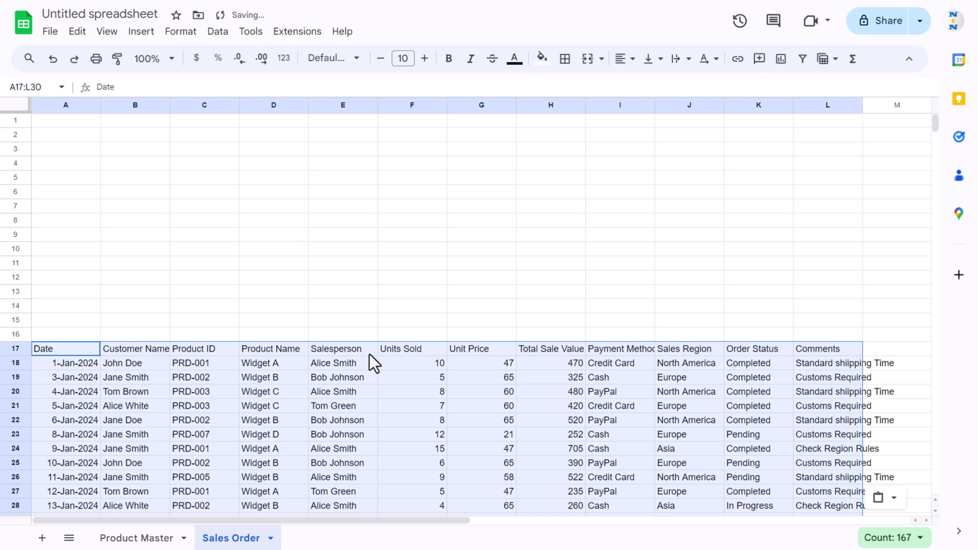
{"action": "left_click", "coordinate": [371, 404]}
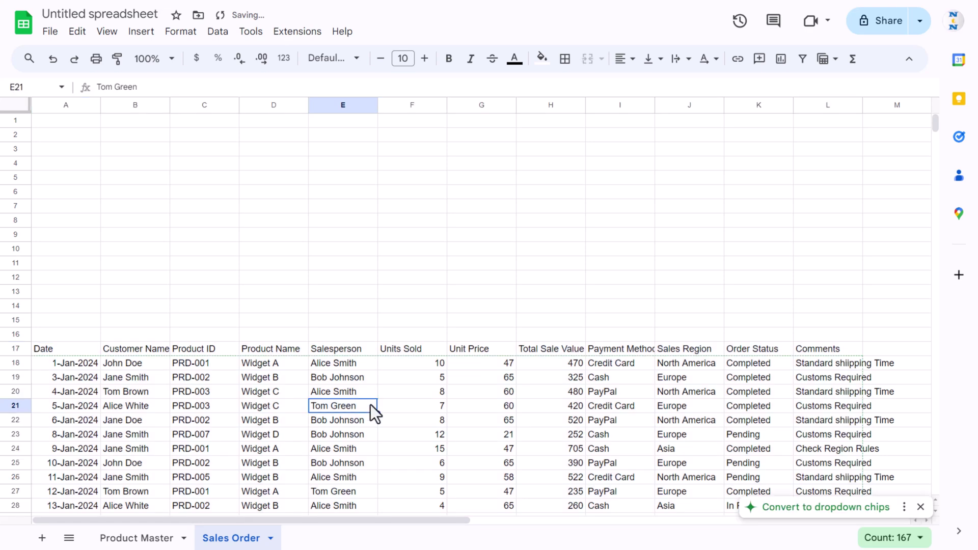
- Select the table range A17:L1000 from the Date header
{"action": "left_click", "coordinate": [212, 350]}
{"action": "left_click", "coordinate": [94, 349]}
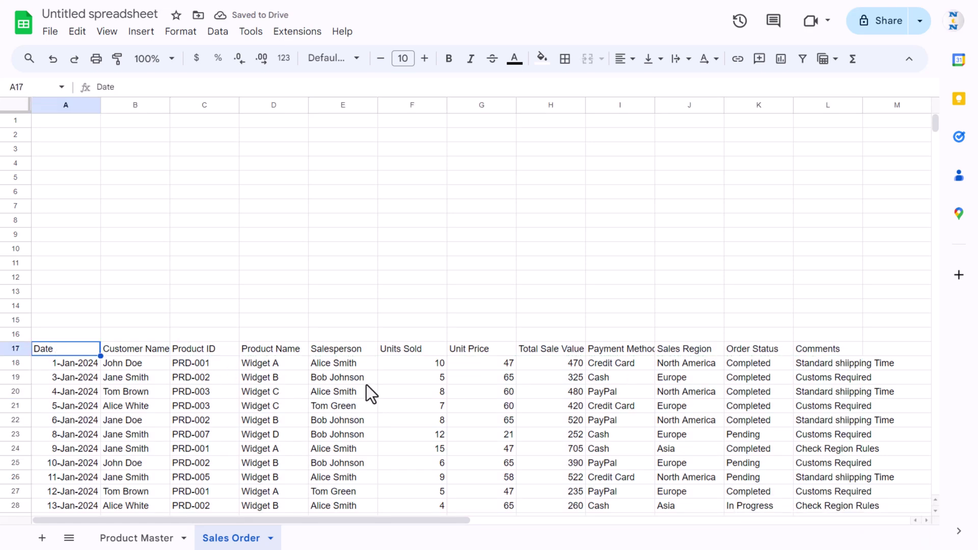
{"action": "key", "text": "ctrl+shift+Right"}
{"action": "key", "text": "shift+Down"}
{"action": "key", "text": "shift+Down"}
{"action": "key", "text": "shift+Down"}
{"action": "key", "text": "shift+Down"}
{"action": "key", "text": "shift+Down"}
{"action": "key", "text": "shift+Down"}
{"action": "key", "text": "shift+Down"}
{"action": "key", "text": "shift+Down"}
{"action": "key", "text": "shift+Down"}
{"action": "key", "text": "shift+Down"}
{"action": "key", "text": "shift+Down"}
{"action": "key", "text": "shift+Down"}
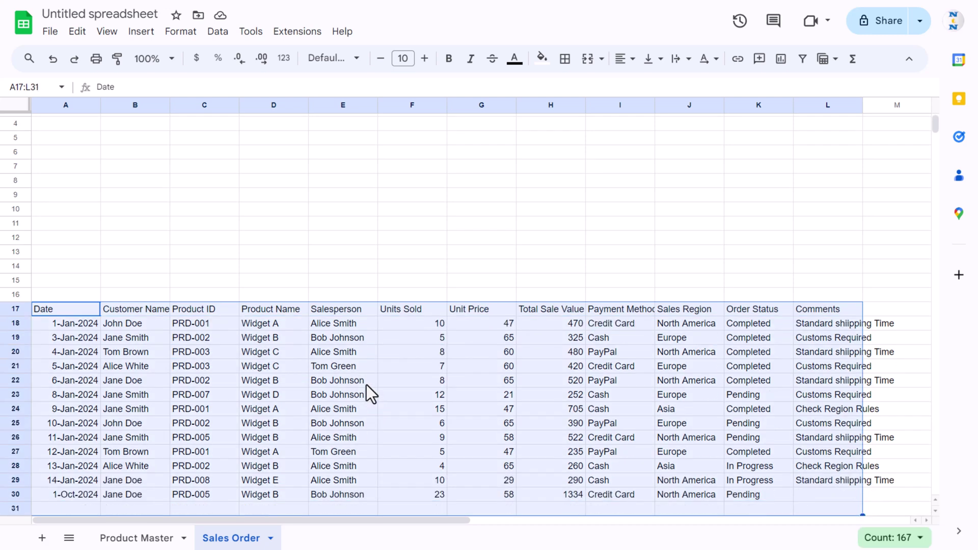
{"action": "key", "text": "ctrl+shift+Down"}
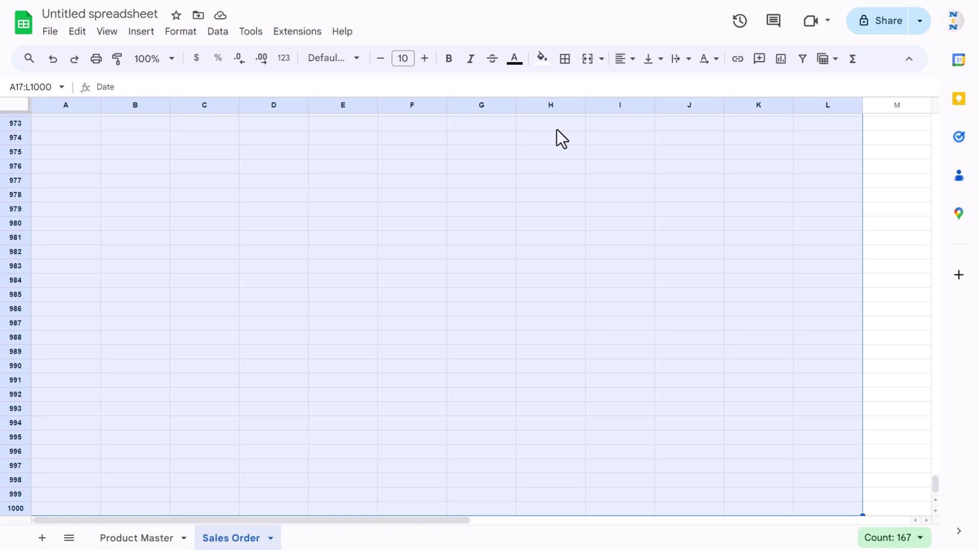
- Give the table coloured all-cell borders, centre/middle alignment and font size 8
{"action": "left_click", "coordinate": [564, 58]}
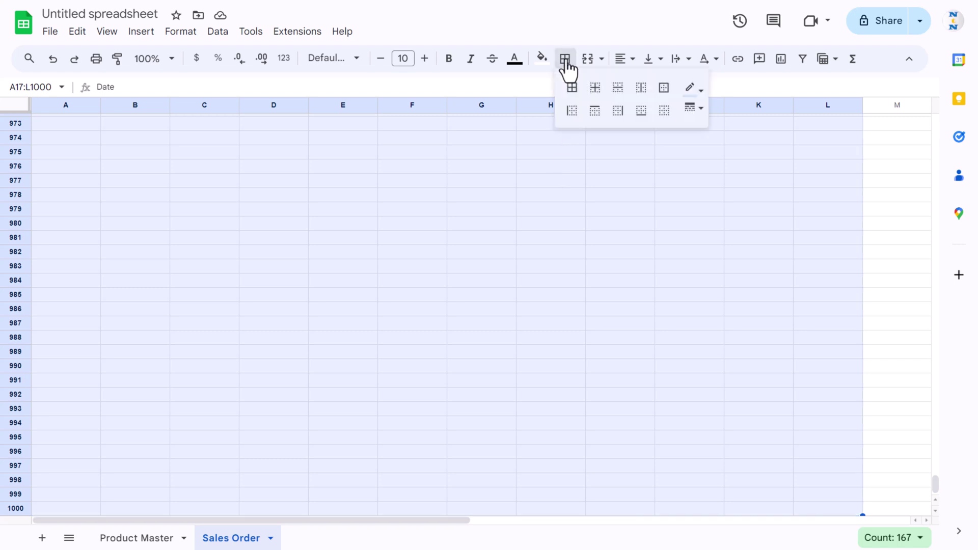
{"action": "left_click", "coordinate": [691, 91]}
{"action": "left_click", "coordinate": [799, 171]}
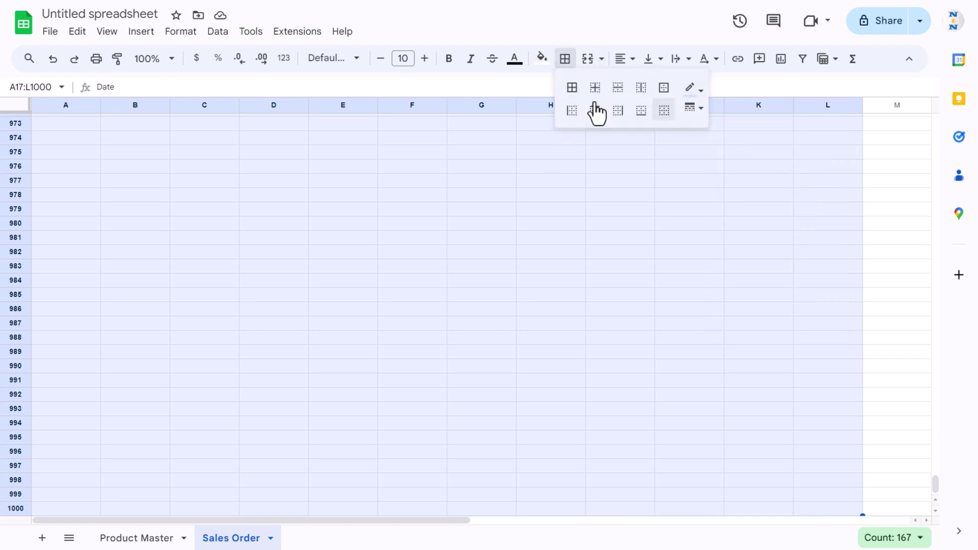
{"action": "left_click", "coordinate": [572, 89]}
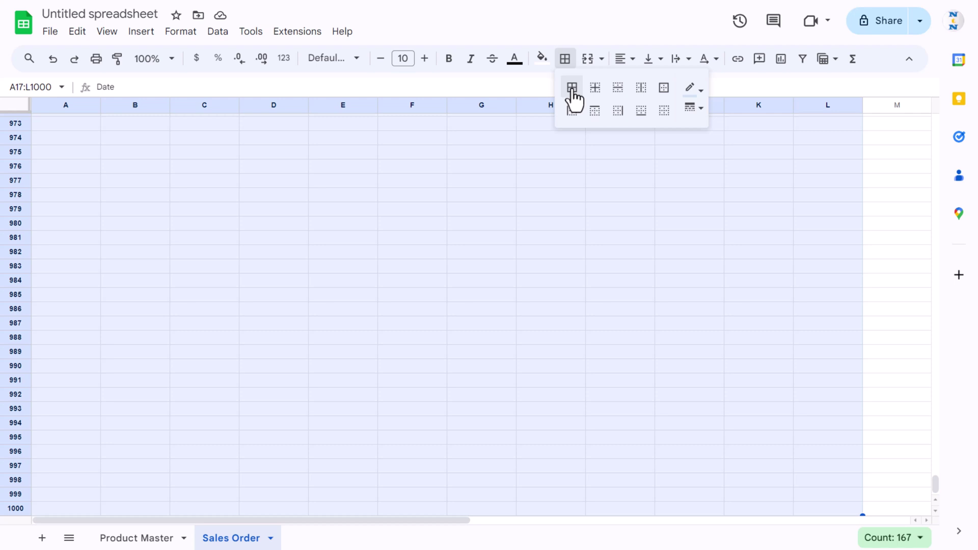
{"action": "left_click", "coordinate": [625, 59]}
{"action": "left_click", "coordinate": [652, 87]}
{"action": "left_click", "coordinate": [654, 60]}
{"action": "left_click", "coordinate": [675, 84]}
{"action": "left_click", "coordinate": [379, 58]}
{"action": "left_click", "coordinate": [379, 58]}
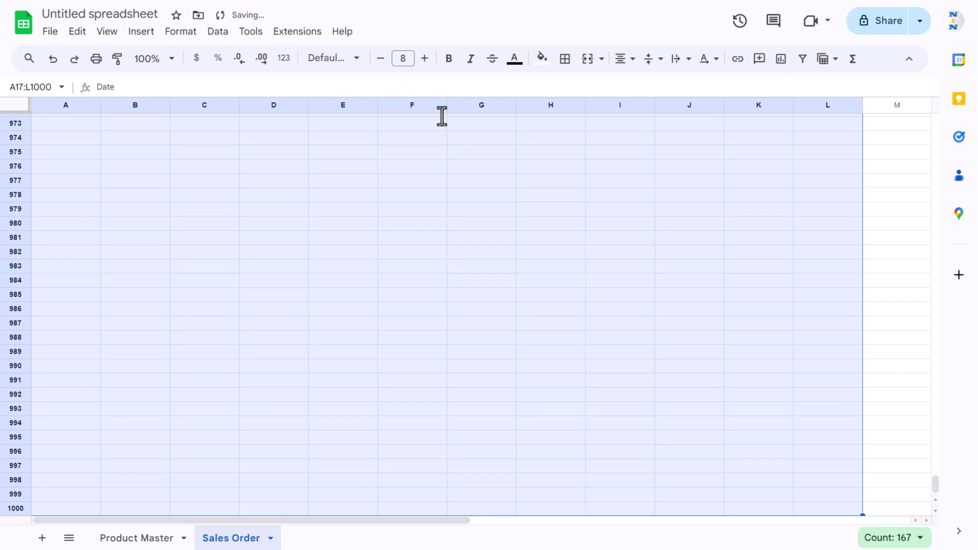
- Style header row A17:L17 dark blue with bold white text at size 9
{"action": "key", "text": "ctrl+shift+Up"}
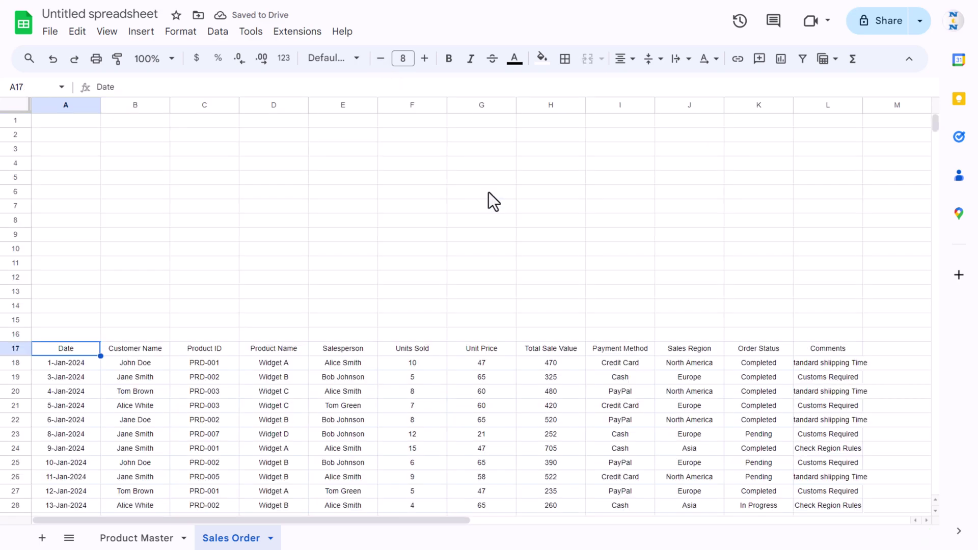
{"action": "key", "text": "ctrl+shift+Up"}
{"action": "left_click", "coordinate": [542, 58]}
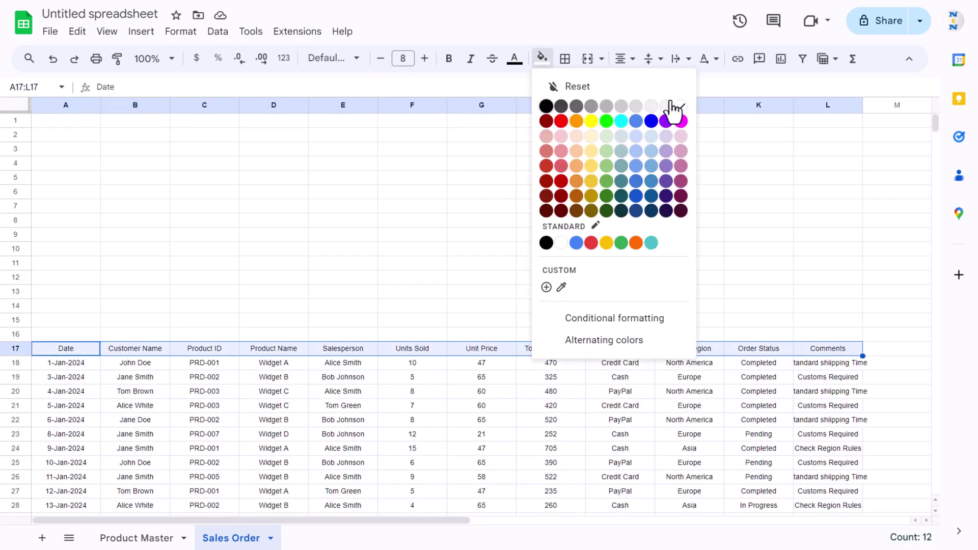
{"action": "left_click", "coordinate": [652, 197]}
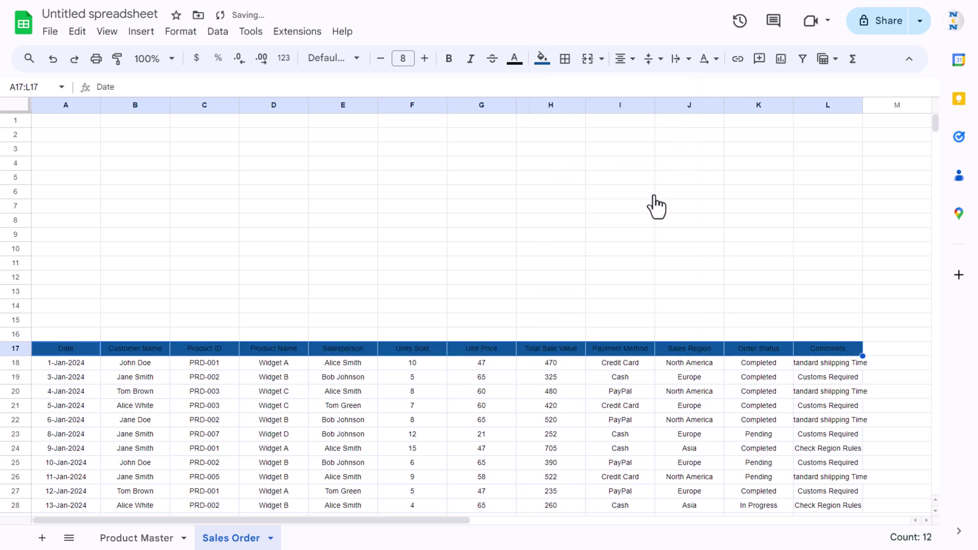
{"action": "left_click", "coordinate": [514, 58]}
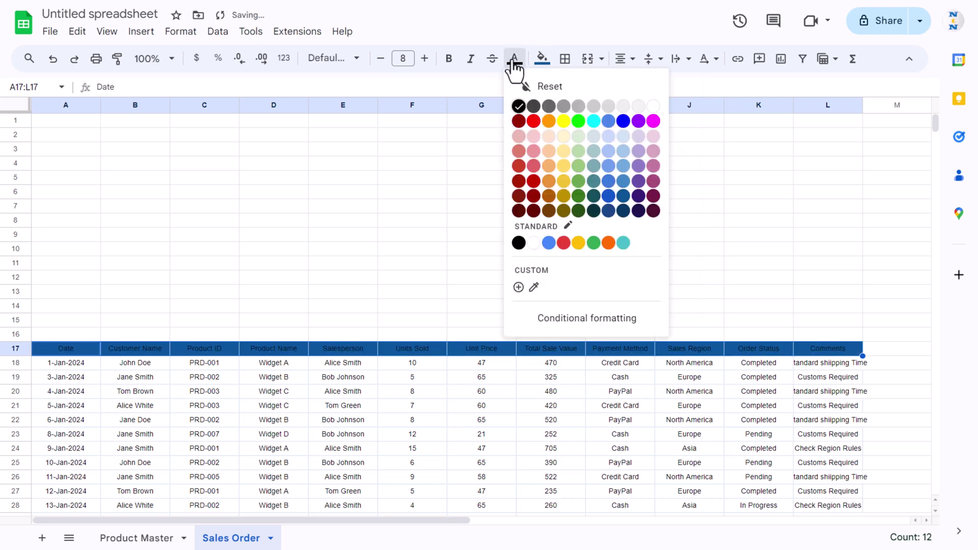
{"action": "left_click", "coordinate": [652, 105]}
{"action": "left_click", "coordinate": [449, 59]}
{"action": "left_click", "coordinate": [425, 58]}
{"action": "left_click", "coordinate": [282, 381]}
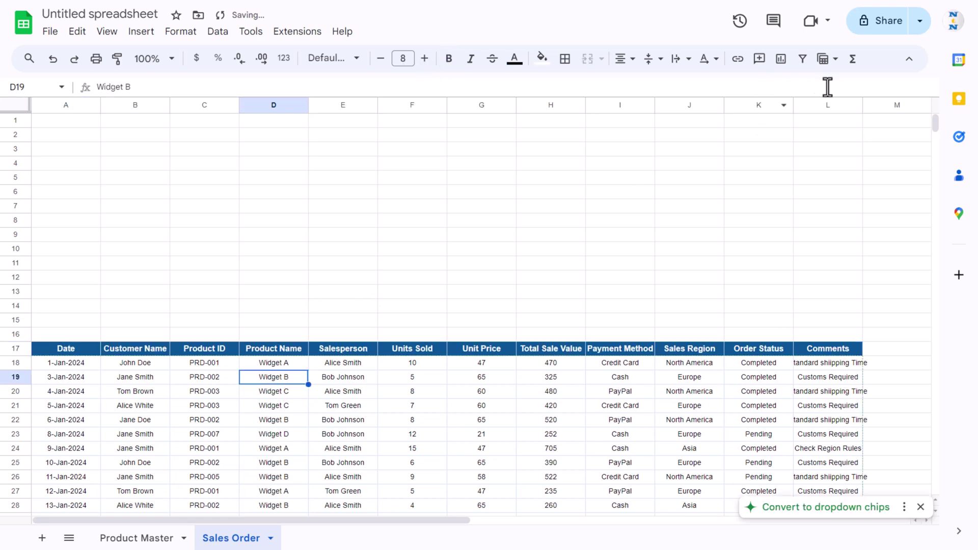
- Widen columns L and I, then widen all columns A to L together
{"action": "left_click_drag", "start_coordinate": [863, 106], "coordinate": [895, 107]}
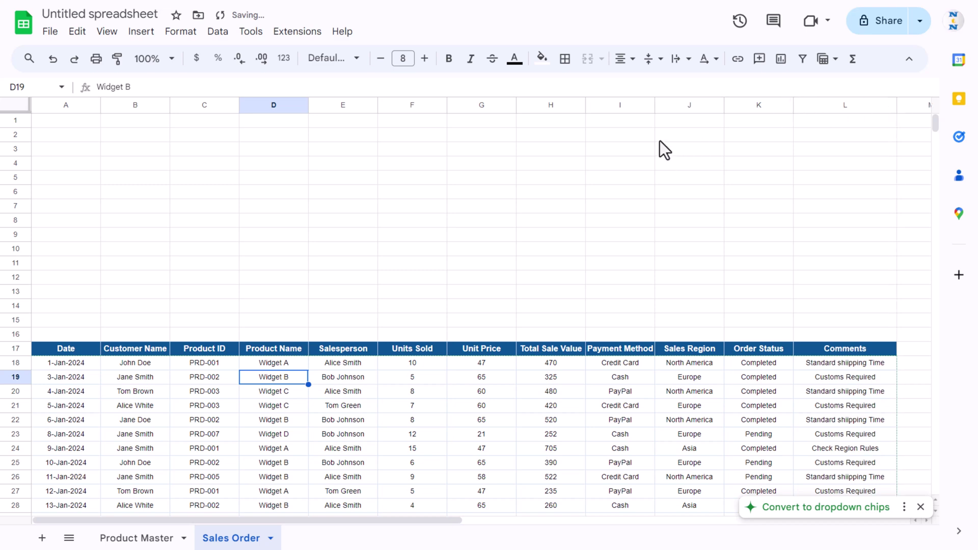
{"action": "left_click_drag", "start_coordinate": [655, 105], "coordinate": [671, 106]}
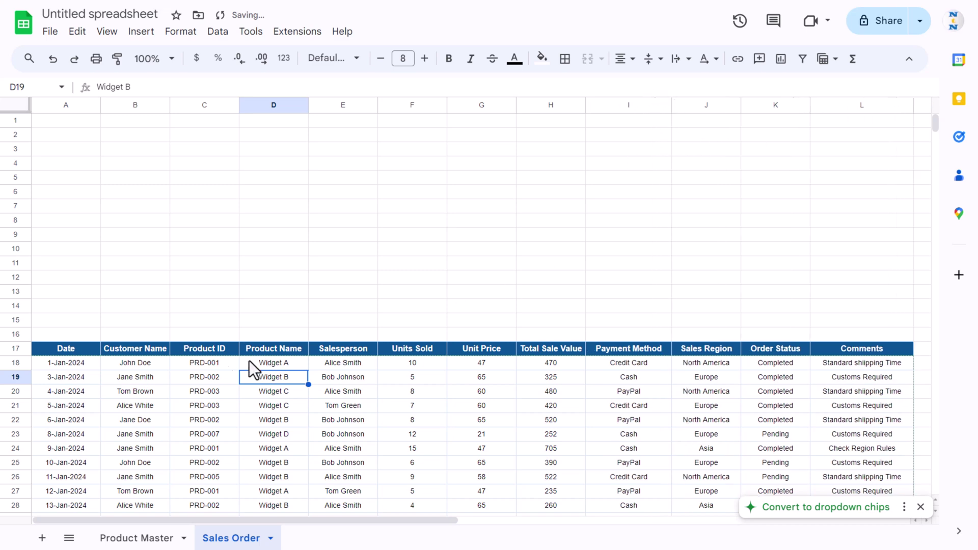
{"action": "left_click", "coordinate": [65, 351]}
{"action": "key", "text": "ctrl+a"}
{"action": "key", "text": "ctrl+space"}
{"action": "left_click_drag", "start_coordinate": [447, 105], "coordinate": [458, 106]}
{"action": "left_click_drag", "start_coordinate": [594, 106], "coordinate": [598, 106]}
- Check the new column widths and locate the Date entries starting at A18
{"action": "left_click", "coordinate": [568, 408]}
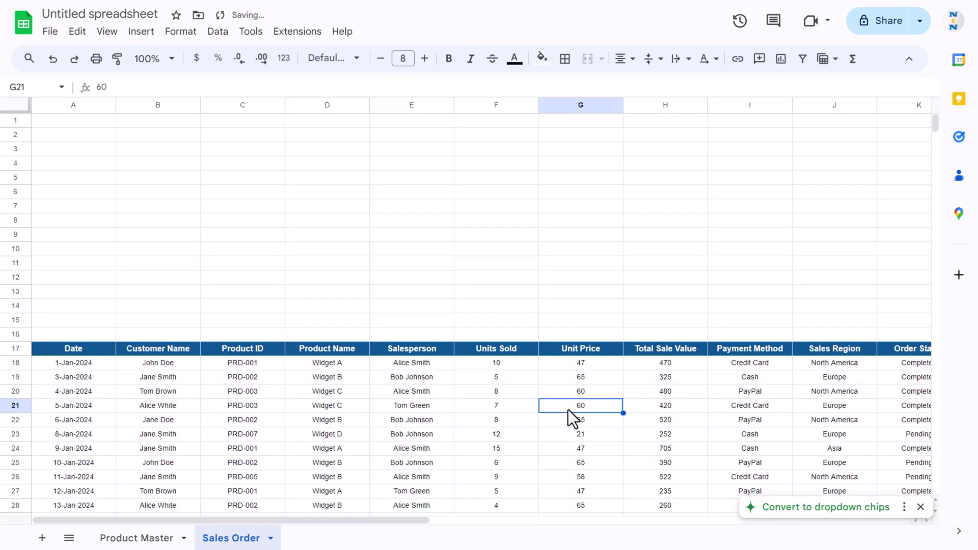
{"action": "key", "text": "ctrl+Up"}
{"action": "key", "text": "ctrl+Left"}
{"action": "key", "text": "Down"}
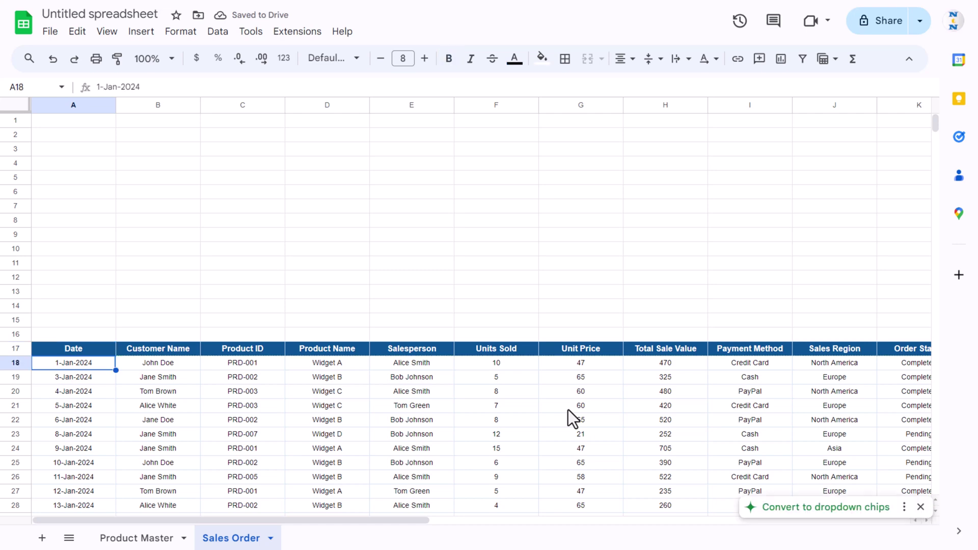
{"action": "scroll", "coordinate": [565, 410], "scroll_direction": "down", "scroll_amount": 5}
{"action": "left_click", "coordinate": [245, 338]}
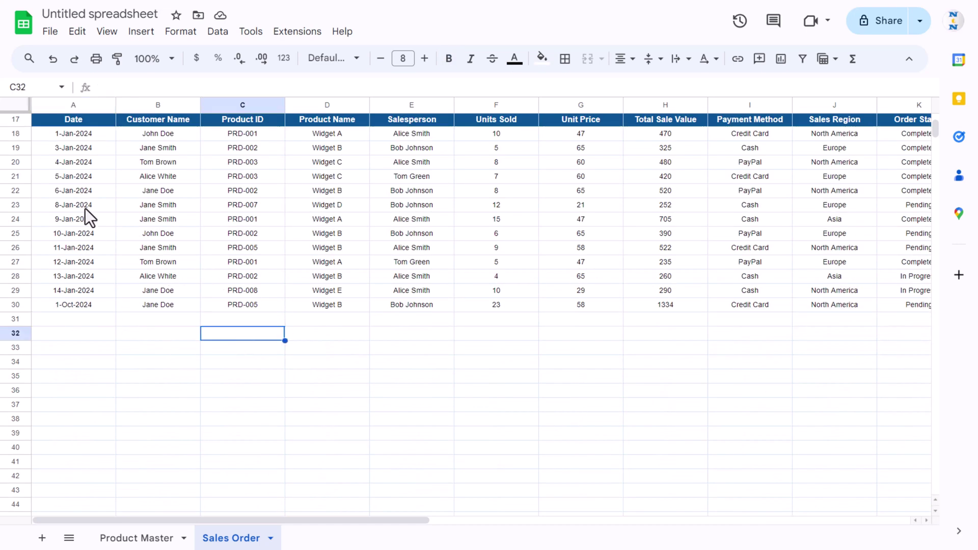
{"action": "left_click", "coordinate": [105, 136]}
{"action": "key", "text": "ctrl+shift+Down"}
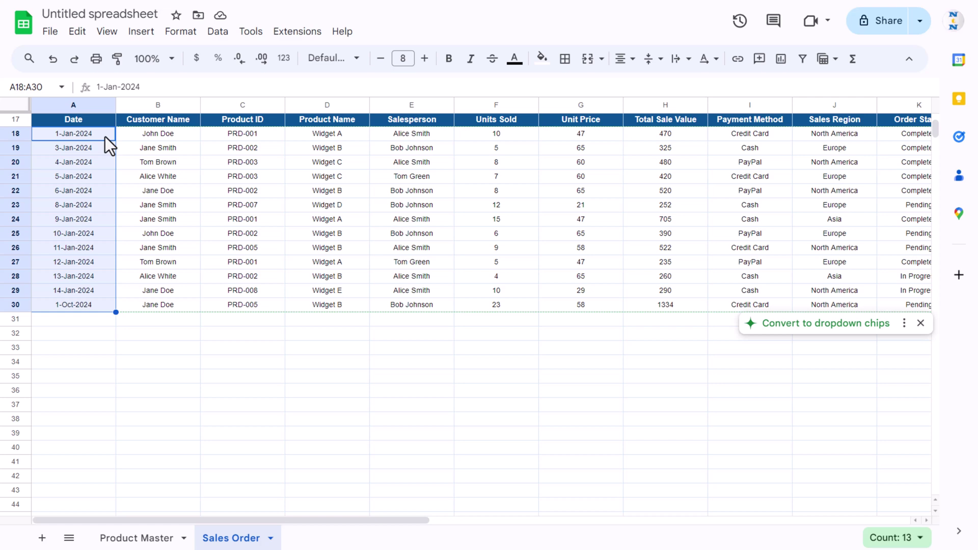
{"action": "left_click", "coordinate": [161, 332]}
- Select the dates A18:A30 and bring up their right-click cell actions
{"action": "double_click", "coordinate": [73, 334]}
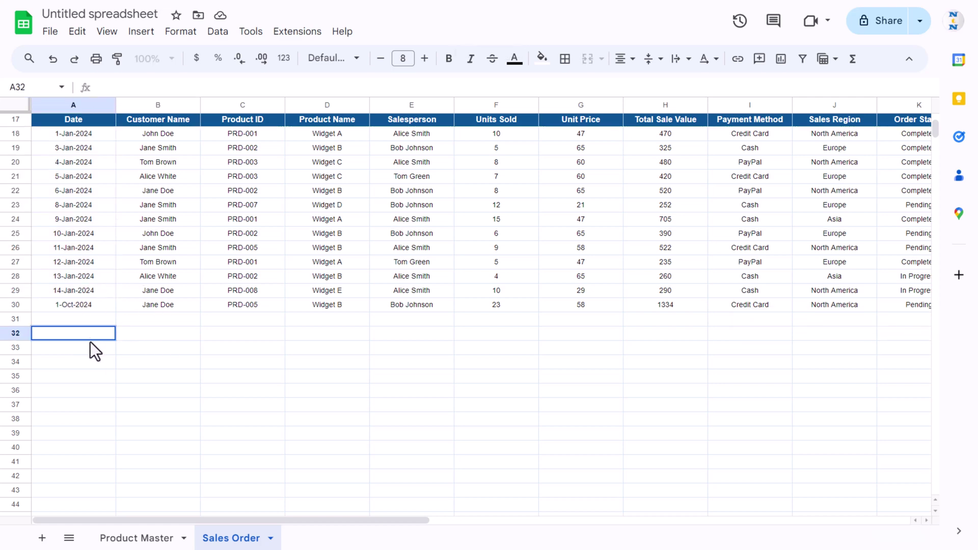
{"action": "left_click", "coordinate": [103, 135]}
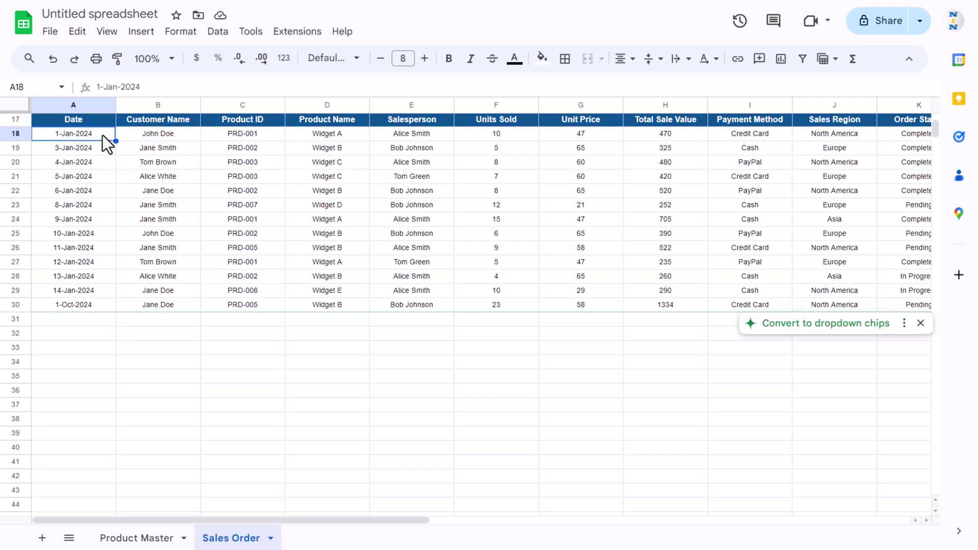
{"action": "key", "text": "ctrl+shift+Down"}
{"action": "key", "text": "ctrl+shift+Down"}
{"action": "right_click", "coordinate": [78, 157]}
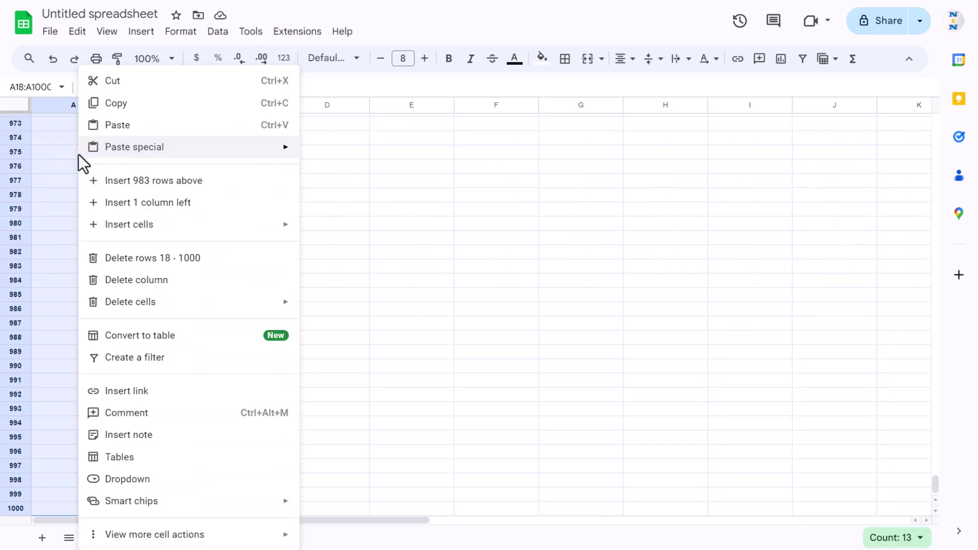
{"action": "mouse_move", "coordinate": [79, 154]}
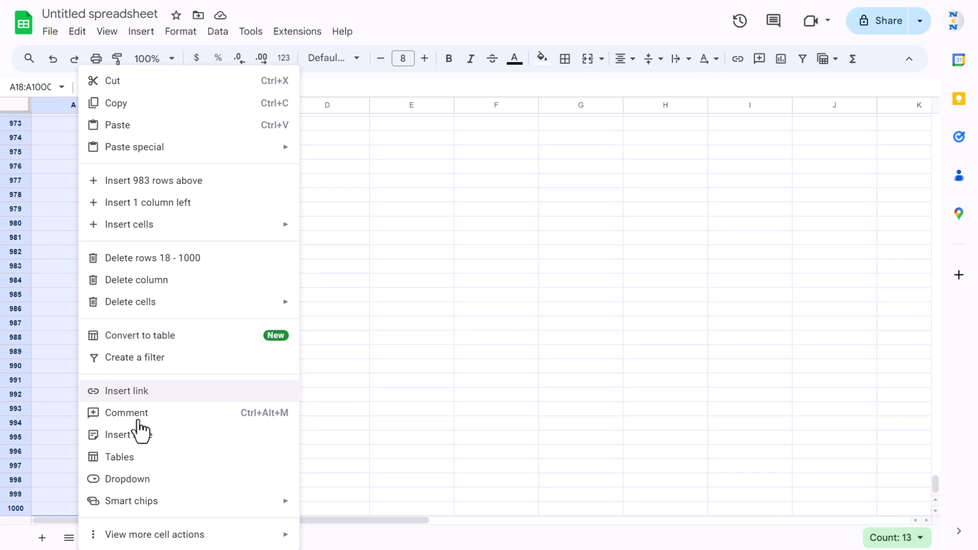
- Add a data validation rule on the dates requiring 'Is valid date'
{"action": "left_click", "coordinate": [136, 480]}
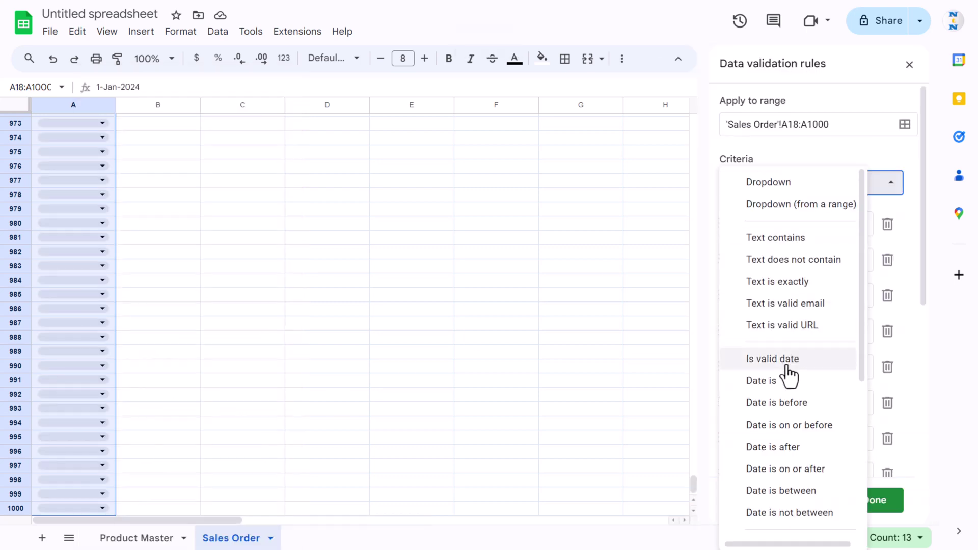
{"action": "left_click", "coordinate": [788, 360]}
{"action": "left_click", "coordinate": [876, 506]}
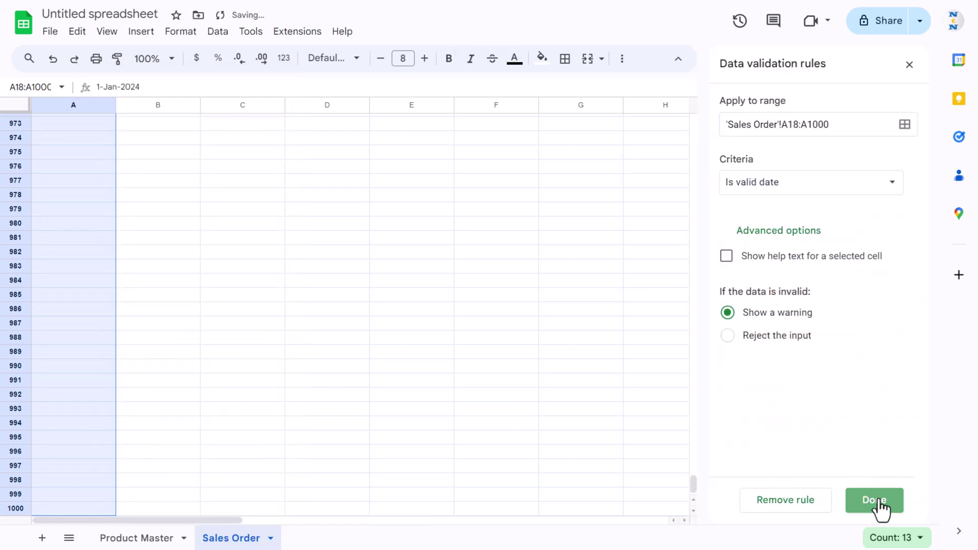
{"action": "left_click", "coordinate": [909, 64]}
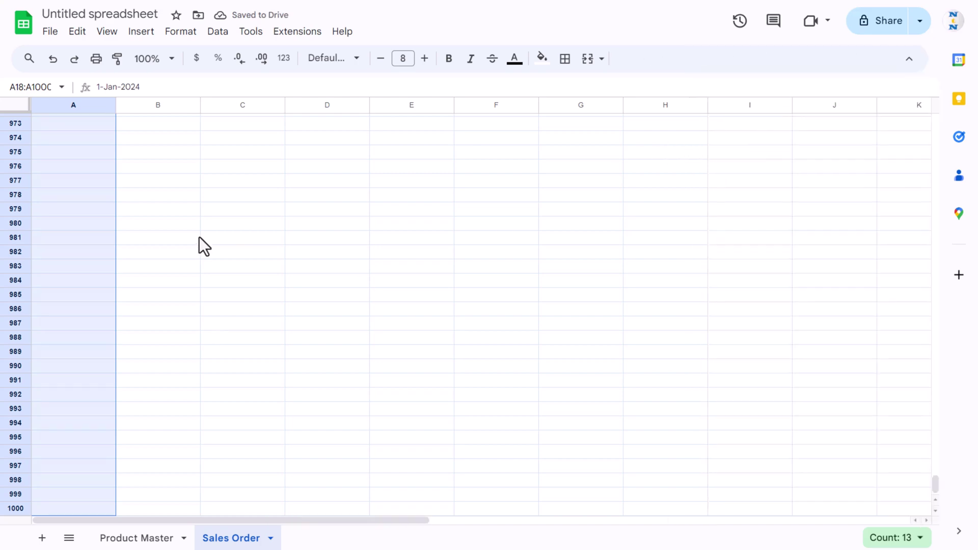
- Enter 10/15/2024 in A33 via the date picker, then reselect the Date column from A18
{"action": "left_click", "coordinate": [194, 238]}
{"action": "key", "text": "ctrl+Up"}
{"action": "scroll", "coordinate": [169, 252], "scroll_direction": "up", "scroll_amount": 5}
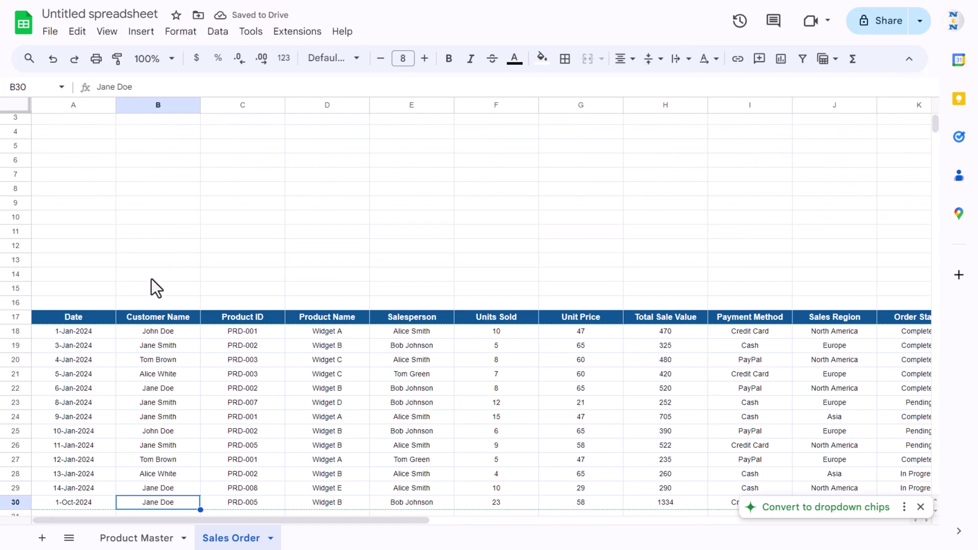
{"action": "double_click", "coordinate": [78, 392]}
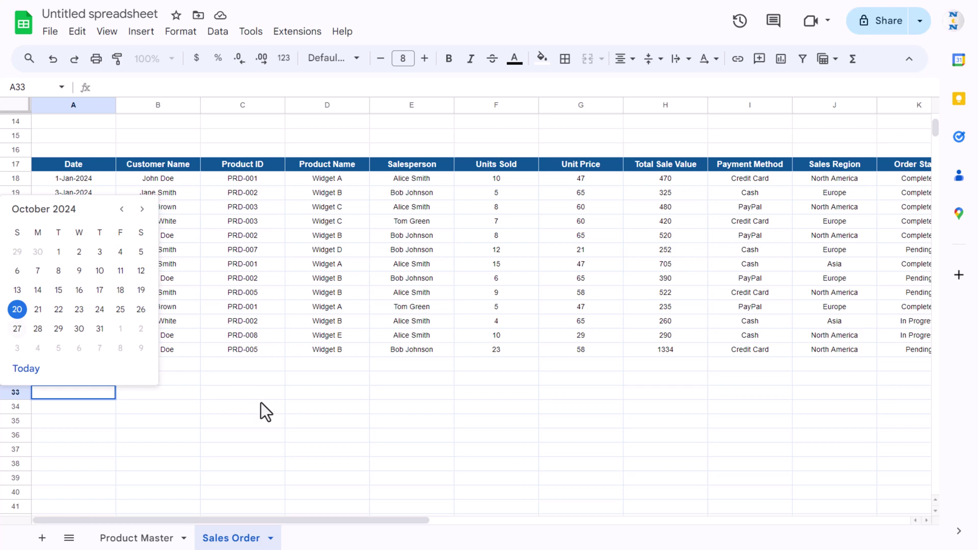
{"action": "left_click", "coordinate": [58, 290]}
{"action": "left_click", "coordinate": [129, 423]}
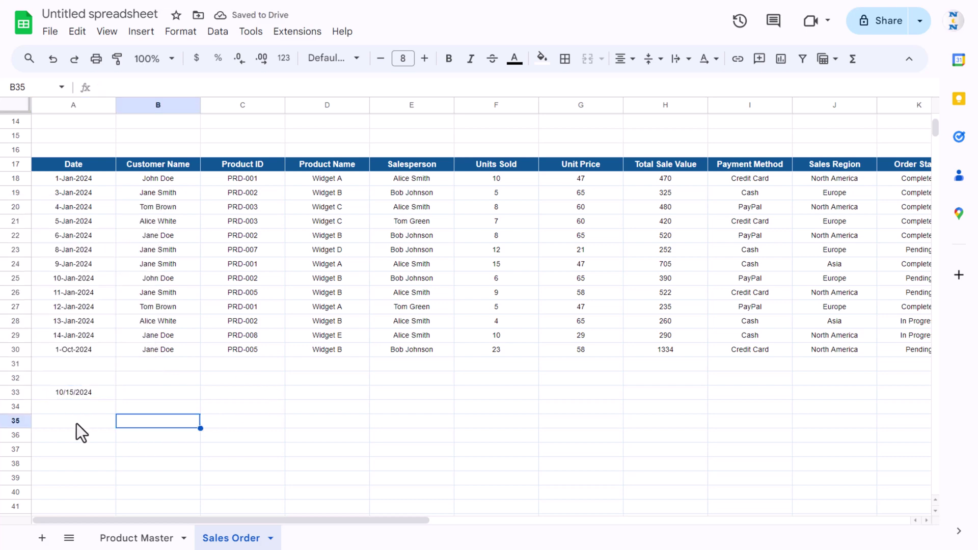
{"action": "left_click", "coordinate": [96, 181]}
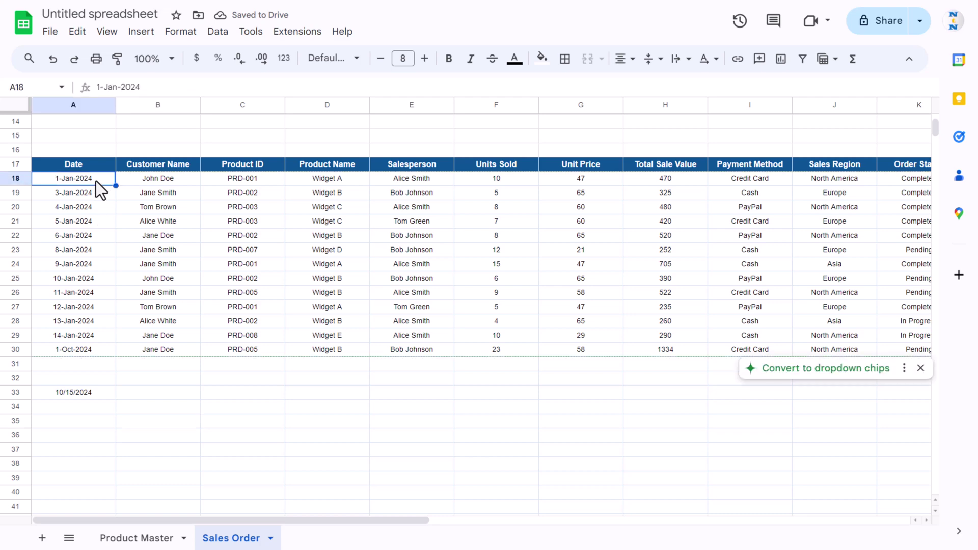
{"action": "key", "text": "ctrl+shift+Down"}
{"action": "key", "text": "ctrl+shift+Down"}
{"action": "key", "text": "ctrl+shift+Down"}
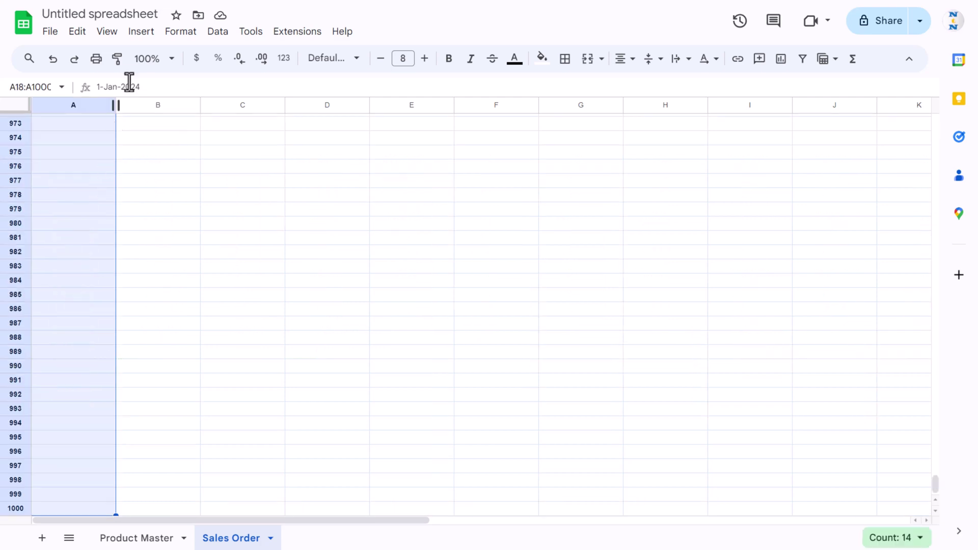
- Replace the d-mmm-yyyy date format with a custom number format
{"action": "left_click", "coordinate": [187, 34]}
{"action": "mouse_move", "coordinate": [205, 92]}
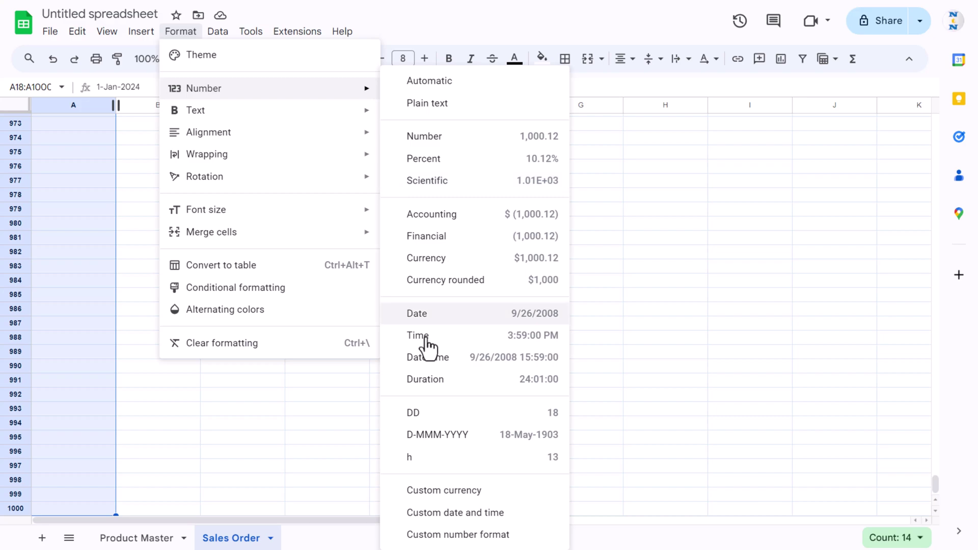
{"action": "left_click", "coordinate": [469, 539]}
{"action": "triple_click", "coordinate": [428, 138]}
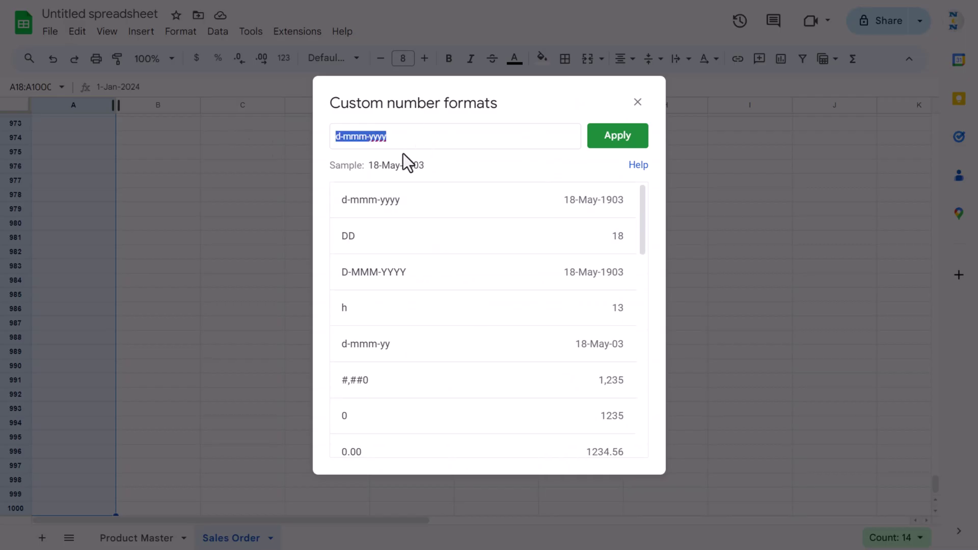
{"action": "left_click", "coordinate": [343, 137]}
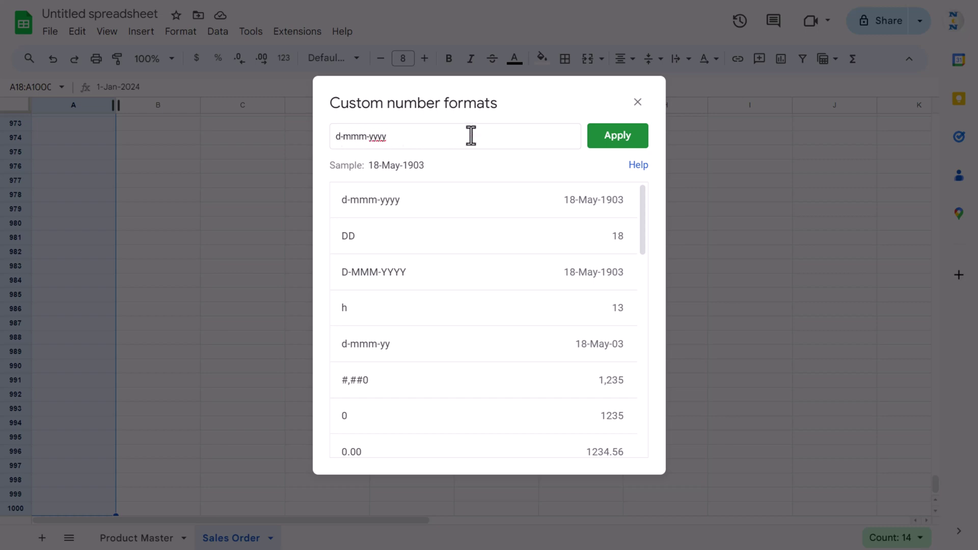
{"action": "left_click", "coordinate": [622, 136]}
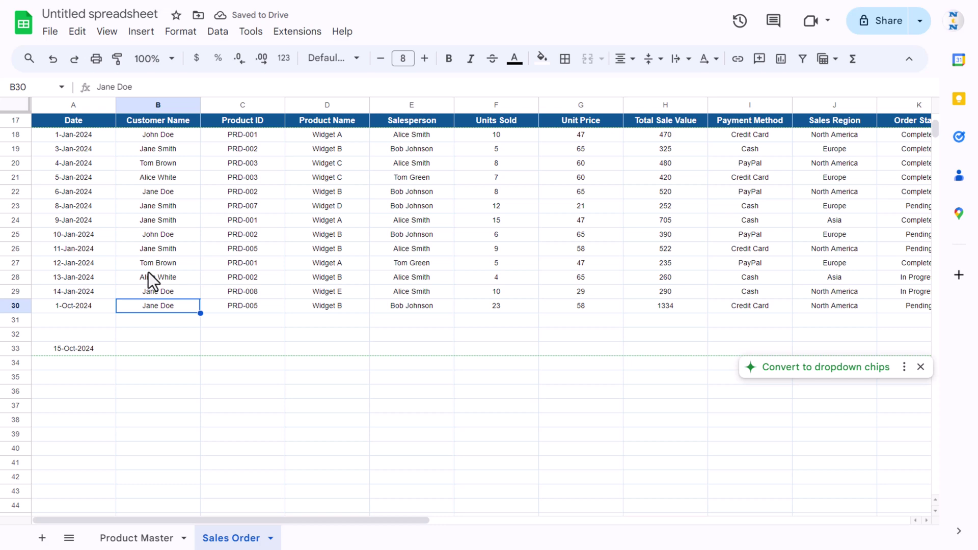
- Pick the 24th in A35's date picker, then clear the sample dates in A31:A38
{"action": "left_click", "coordinate": [79, 388]}
{"action": "double_click", "coordinate": [76, 377]}
{"action": "left_click", "coordinate": [99, 294]}
{"action": "left_click", "coordinate": [82, 423]}
{"action": "left_click_drag", "start_coordinate": [85, 323], "coordinate": [89, 423]}
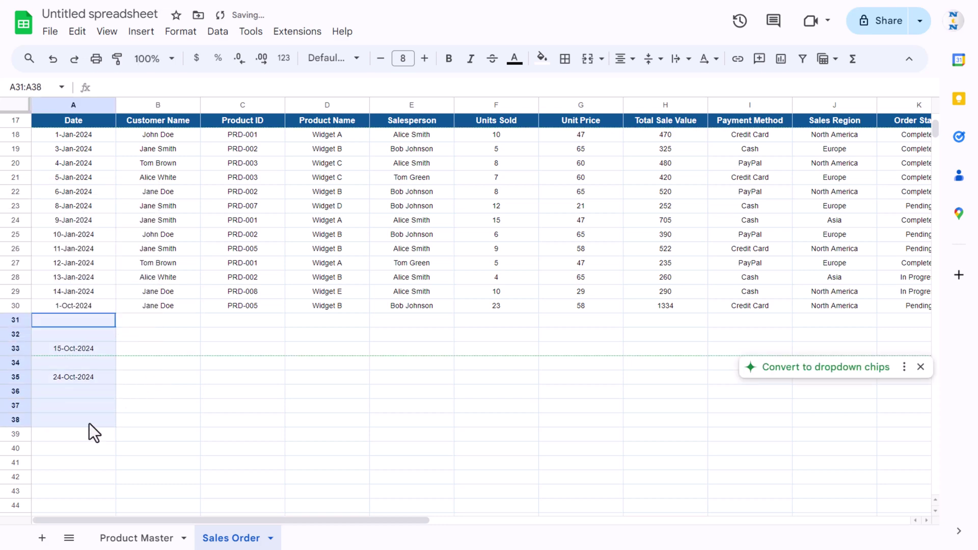
{"action": "key", "text": "Delete"}
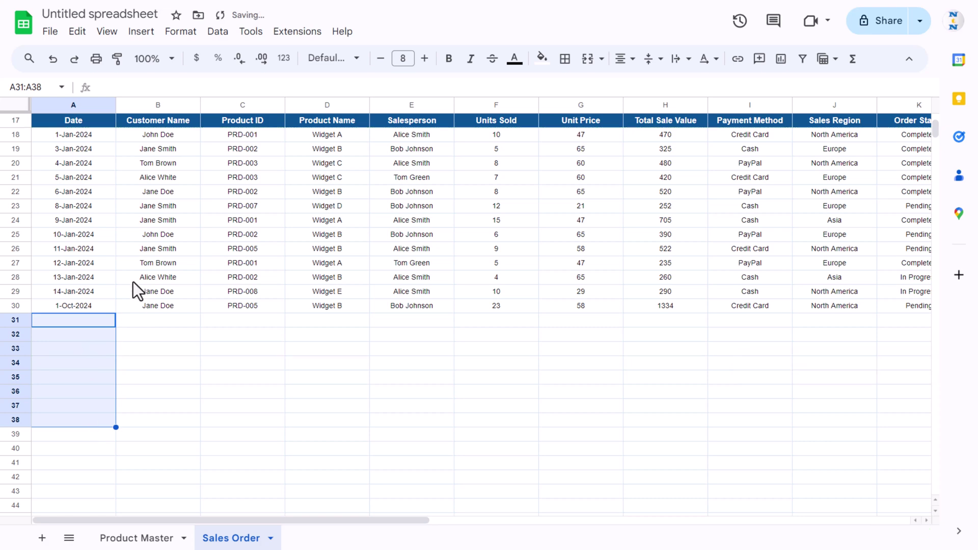
- Select the Customer Name entries from B18 down the column
{"action": "left_click", "coordinate": [145, 268]}
{"action": "key", "text": "ctrl+Up"}
{"action": "key", "text": "ctrl+Up"}
{"action": "key", "text": "ctrl+Down"}
{"action": "key", "text": "Down"}
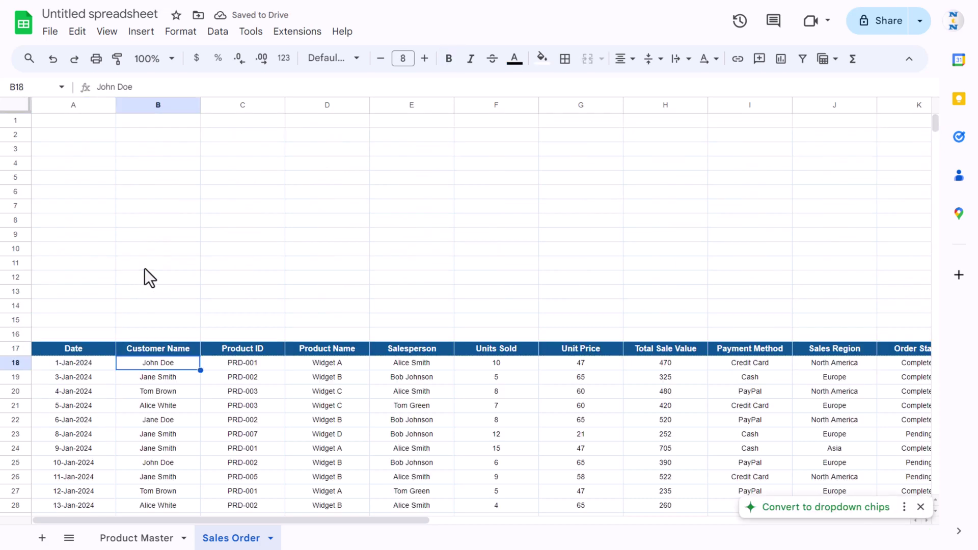
{"action": "scroll", "coordinate": [248, 264], "scroll_direction": "down", "scroll_amount": 3}
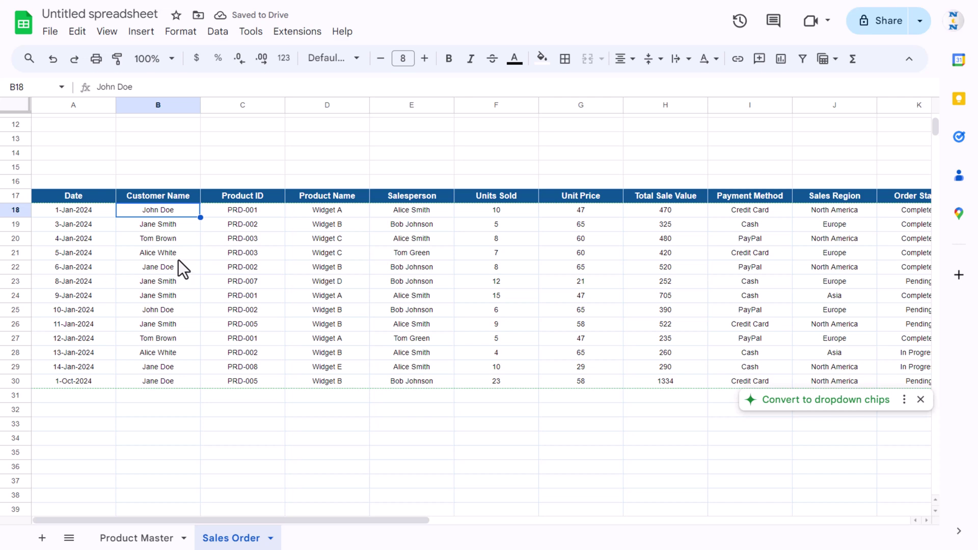
{"action": "key", "text": "ctrl+Down"}
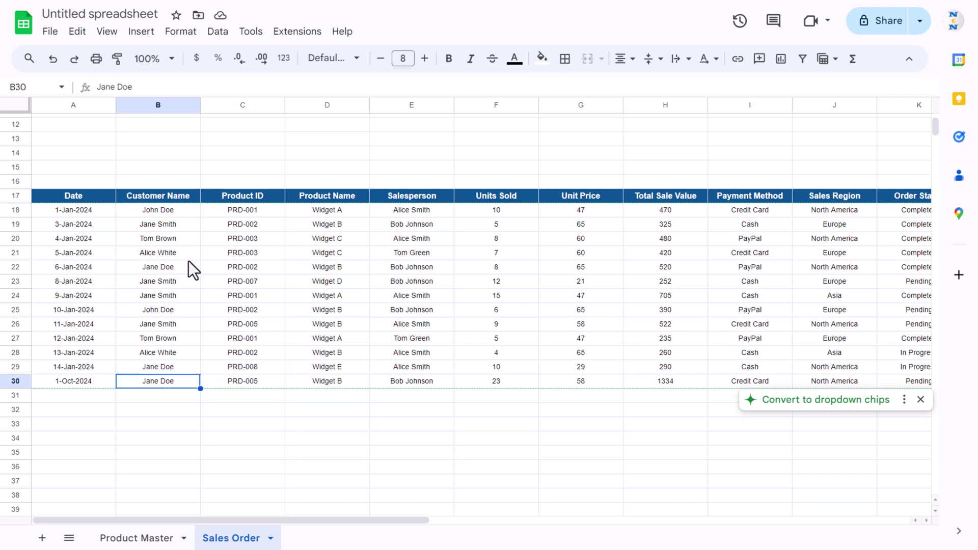
{"action": "key", "text": "ctrl+Up"}
{"action": "key", "text": "ctrl+shift+Down"}
{"action": "key", "text": "ctrl+shift+Down"}
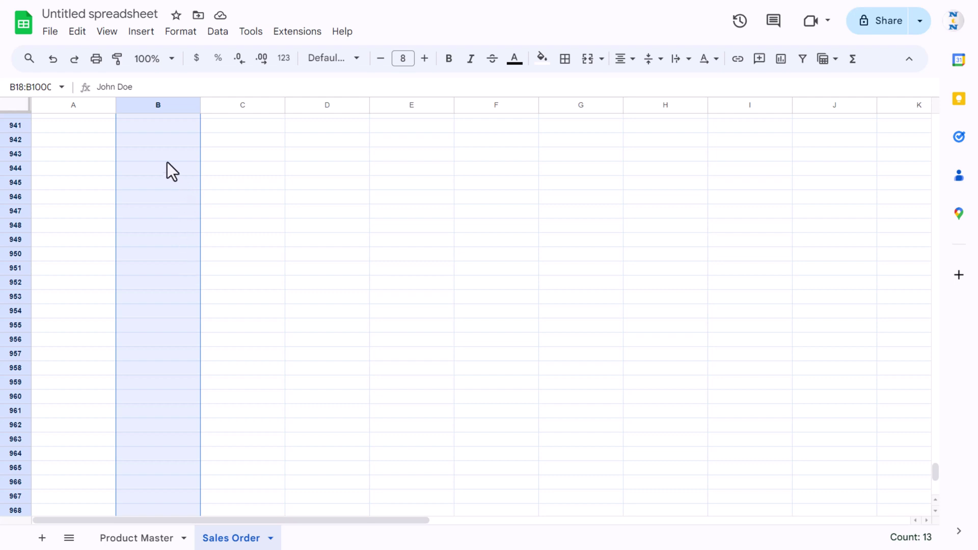
- Convert the names to dropdown chips, colouring the first three customers light green, salmon and light blue
{"action": "right_click", "coordinate": [156, 151]}
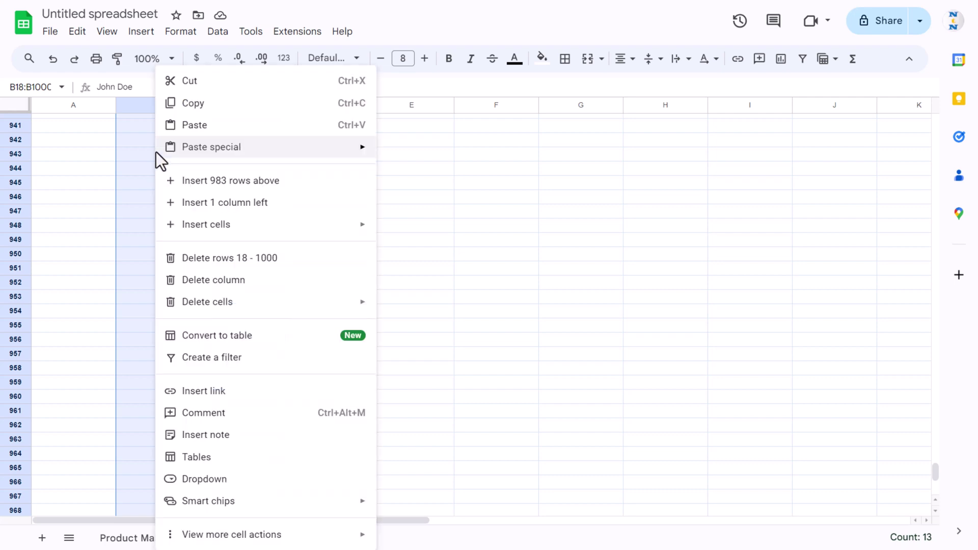
{"action": "left_click", "coordinate": [212, 483]}
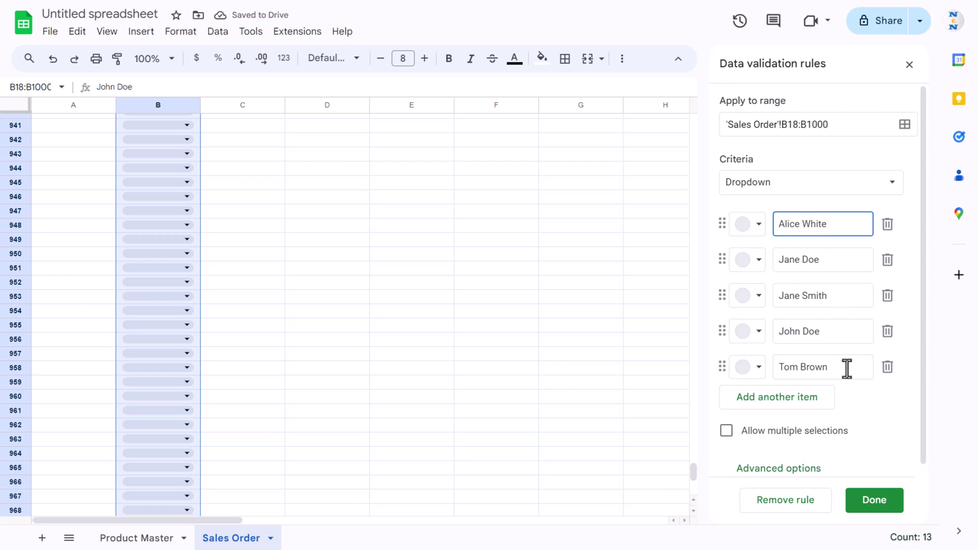
{"action": "left_click", "coordinate": [759, 230]}
{"action": "left_click", "coordinate": [842, 274]}
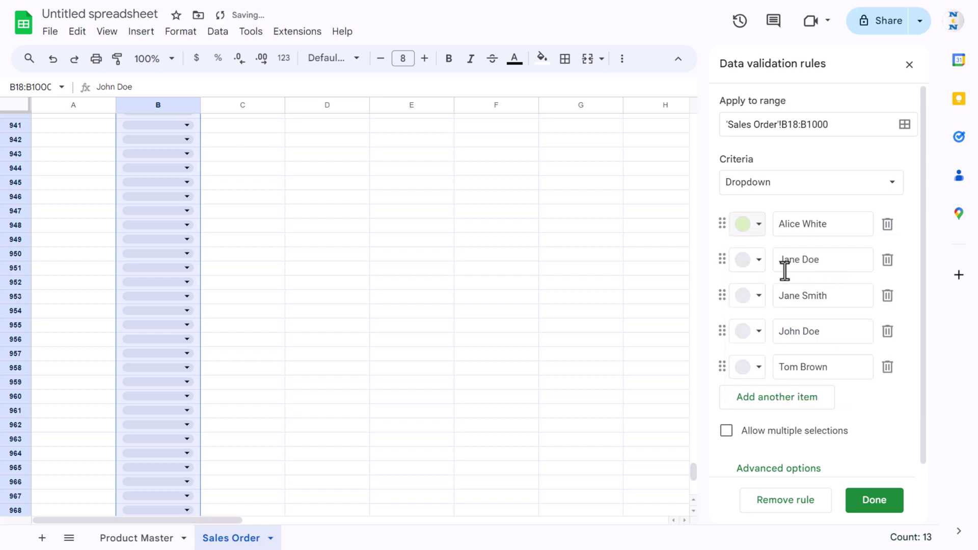
{"action": "left_click", "coordinate": [759, 261]}
{"action": "left_click", "coordinate": [797, 310]}
{"action": "left_click", "coordinate": [753, 297]}
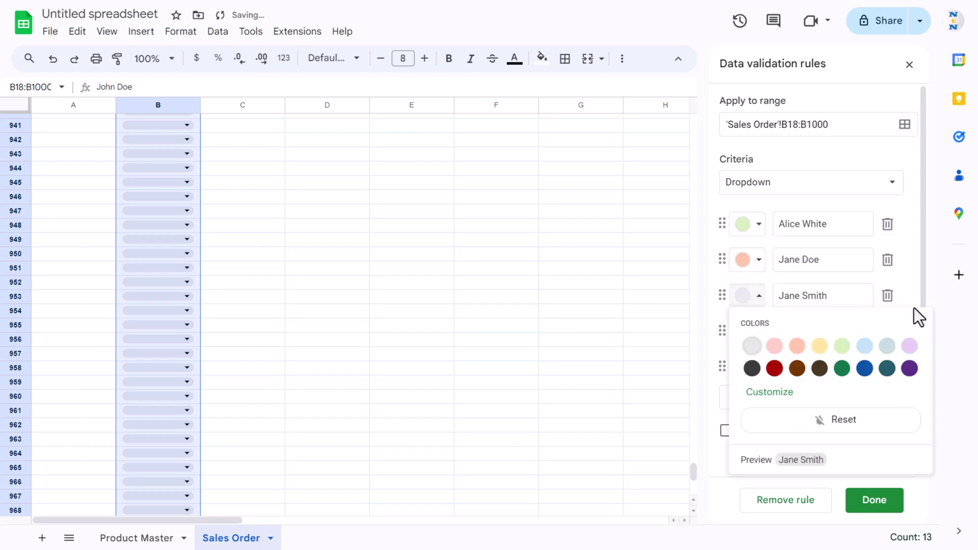
{"action": "left_click", "coordinate": [864, 346]}
- Colour the fourth customer's chip lavender, set the fifth customer's colour, and save the rule
{"action": "left_click", "coordinate": [758, 332]}
{"action": "left_click", "coordinate": [909, 380]}
{"action": "left_click", "coordinate": [759, 367]}
{"action": "left_click", "coordinate": [881, 416]}
{"action": "left_click", "coordinate": [880, 507]}
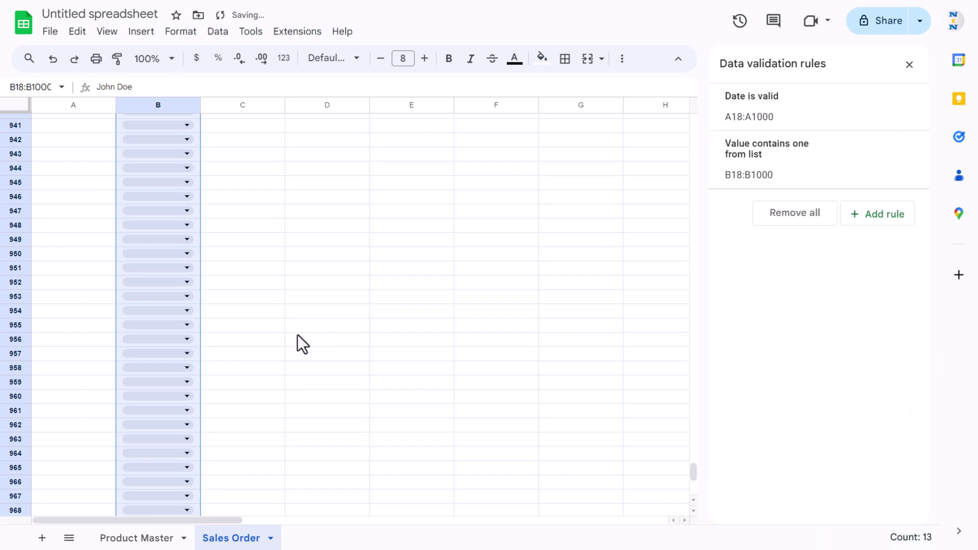
- Move to the Product ID entries in column C
{"action": "left_click", "coordinate": [257, 323]}
{"action": "key", "text": "ctrl+Up"}
{"action": "key", "text": "ctrl+Up"}
{"action": "key", "text": "ctrl+Up"}
{"action": "key", "text": "ctrl+Down"}
{"action": "key", "text": "Down"}
{"action": "key", "text": "Down"}
{"action": "scroll", "coordinate": [275, 321], "scroll_direction": "down", "scroll_amount": 5}
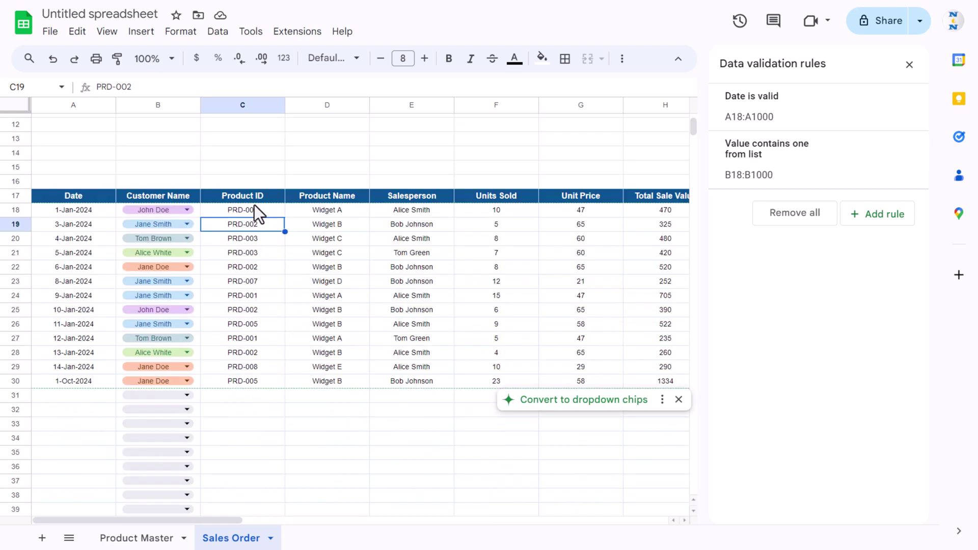
- Select C18:C1000 and add a dropdown listing PRD-001, 002, 003, 005, 007 and 008
{"action": "left_click", "coordinate": [255, 198]}
{"action": "left_click", "coordinate": [259, 212]}
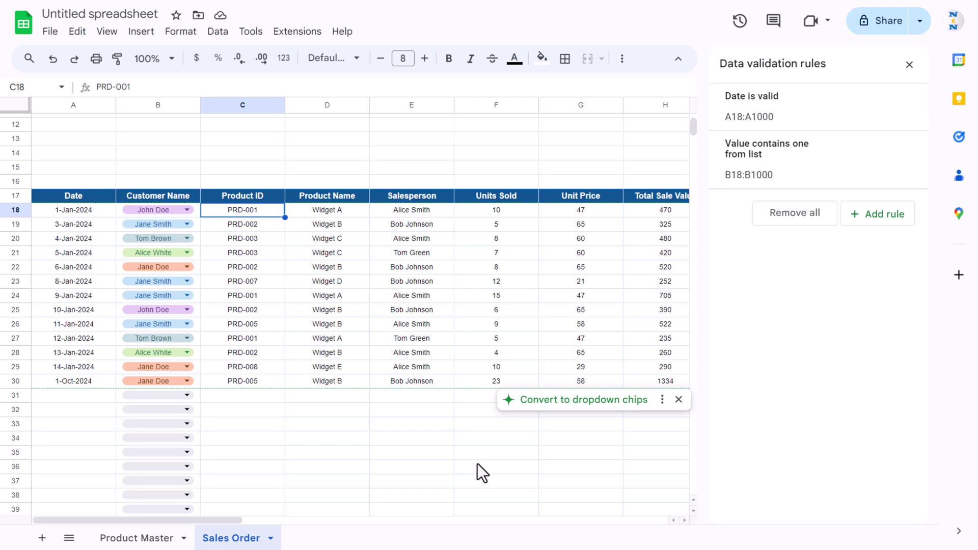
{"action": "key", "text": "ctrl+shift+Down"}
{"action": "key", "text": "ctrl+shift+Down"}
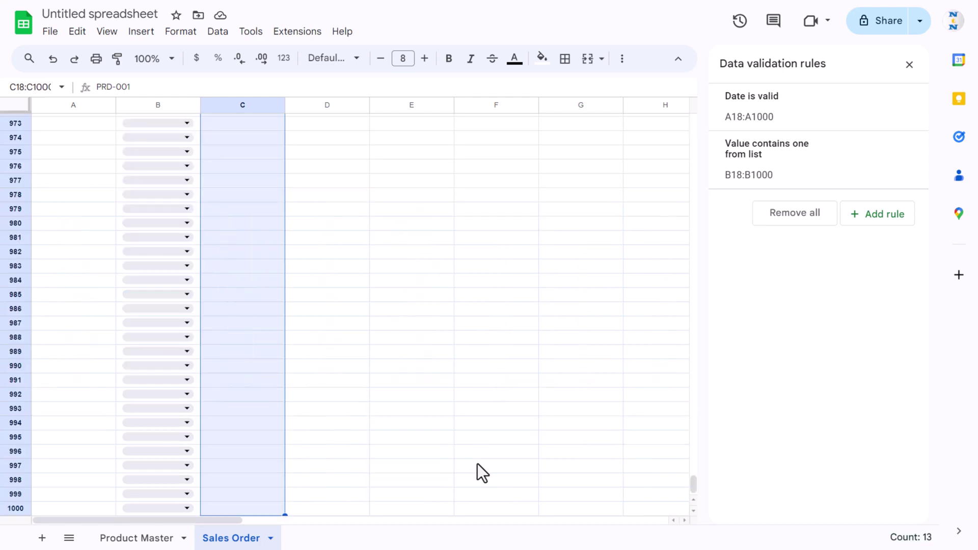
{"action": "right_click", "coordinate": [253, 254]}
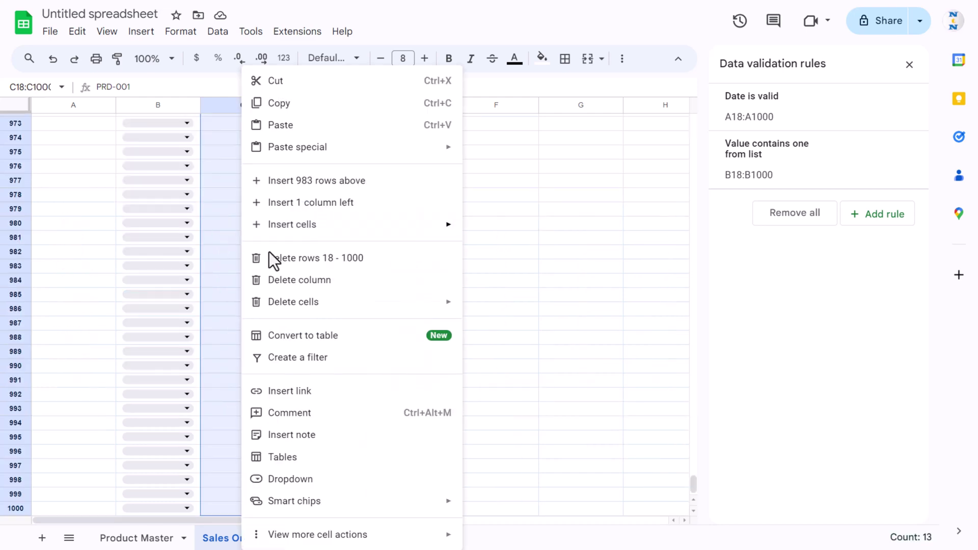
{"action": "left_click", "coordinate": [308, 482]}
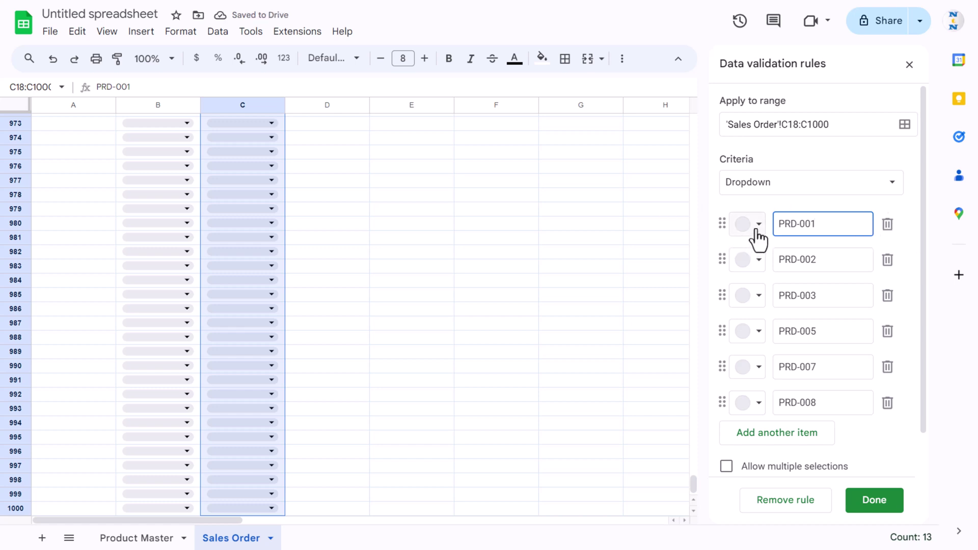
{"action": "left_click", "coordinate": [758, 232]}
{"action": "left_click", "coordinate": [791, 209]}
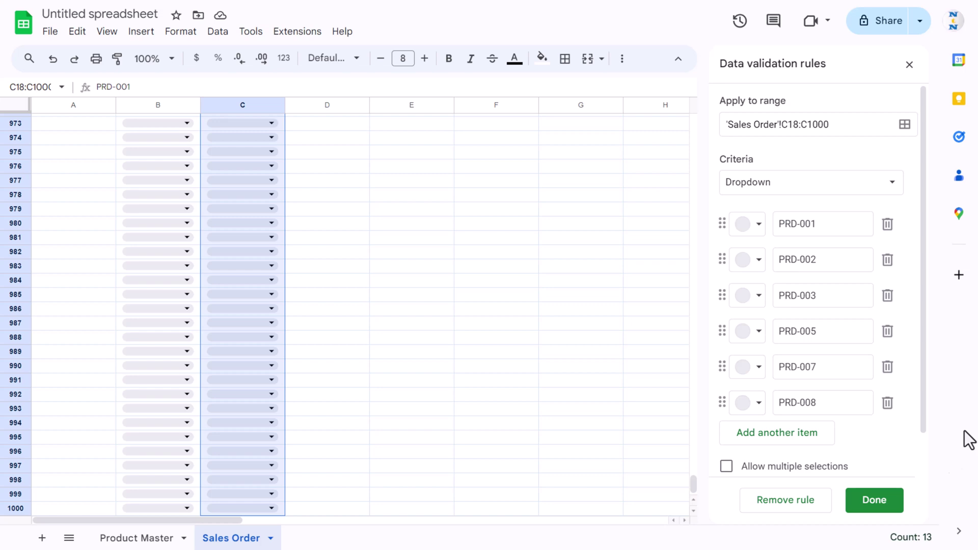
{"action": "left_click", "coordinate": [874, 500]}
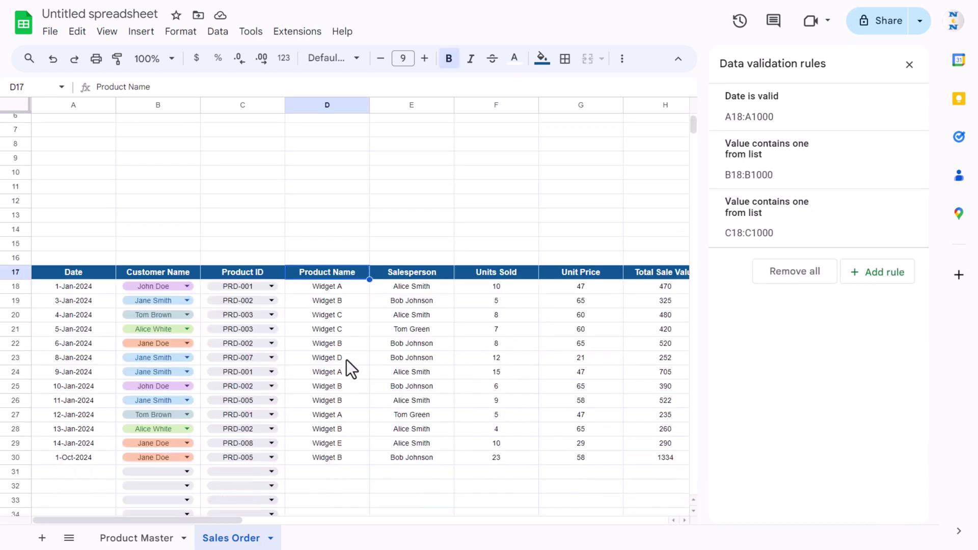
- Clear the Product Names in D18:D30 and select the Salesperson range E18:E30
{"action": "scroll", "coordinate": [344, 365], "scroll_direction": "down", "scroll_amount": 2}
{"action": "key", "text": "Down"}
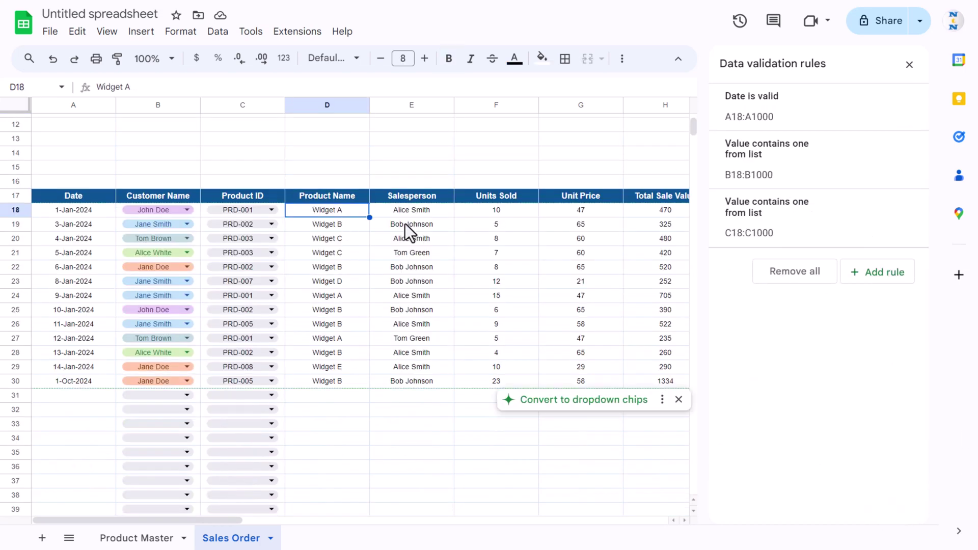
{"action": "key", "text": "ctrl+shift+Down"}
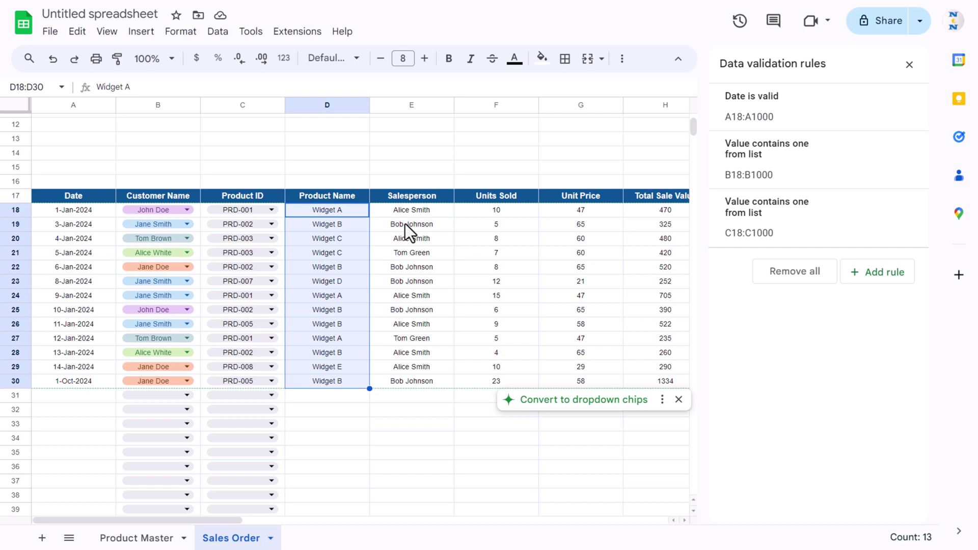
{"action": "key", "text": "Delete"}
{"action": "key", "text": "Right"}
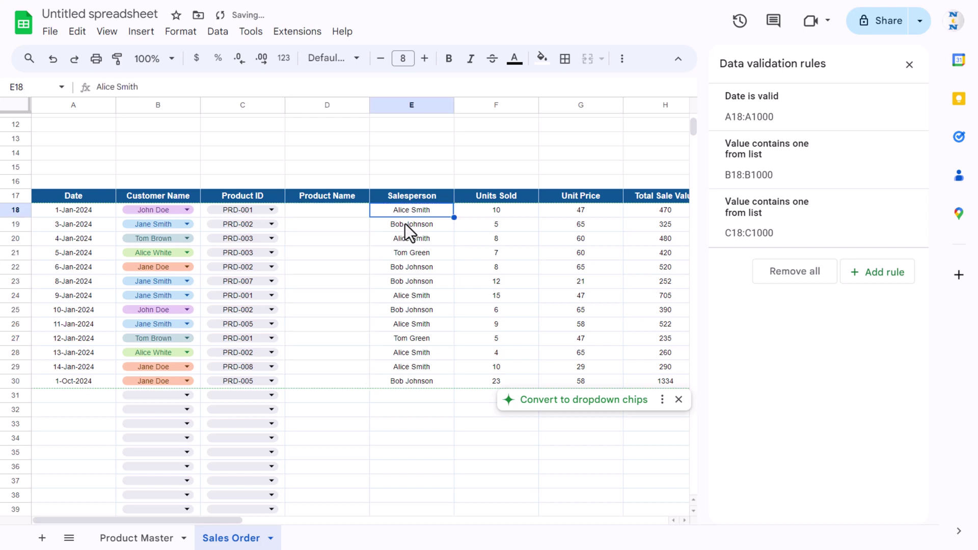
{"action": "key", "text": "ctrl+shift+Down"}
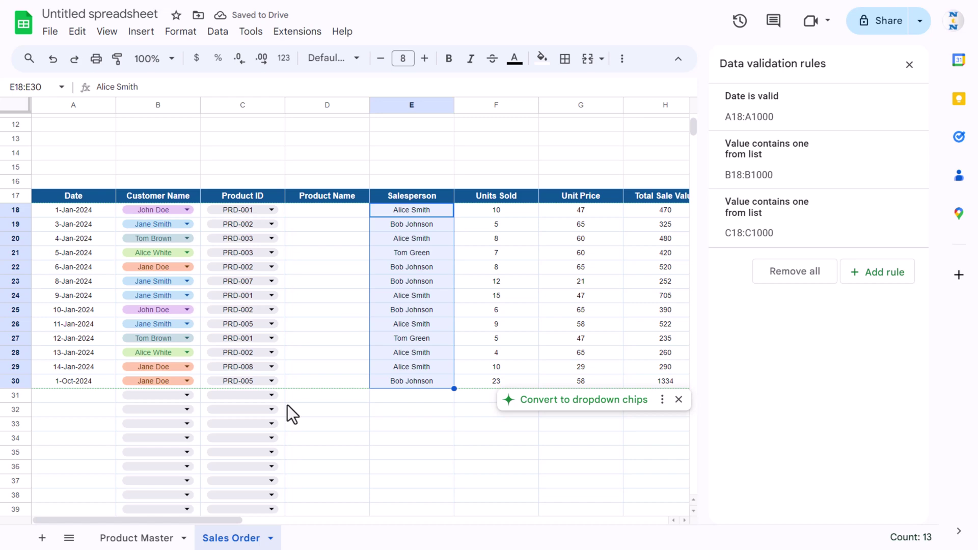
{"action": "left_click_drag", "start_coordinate": [201, 524], "coordinate": [252, 522]}
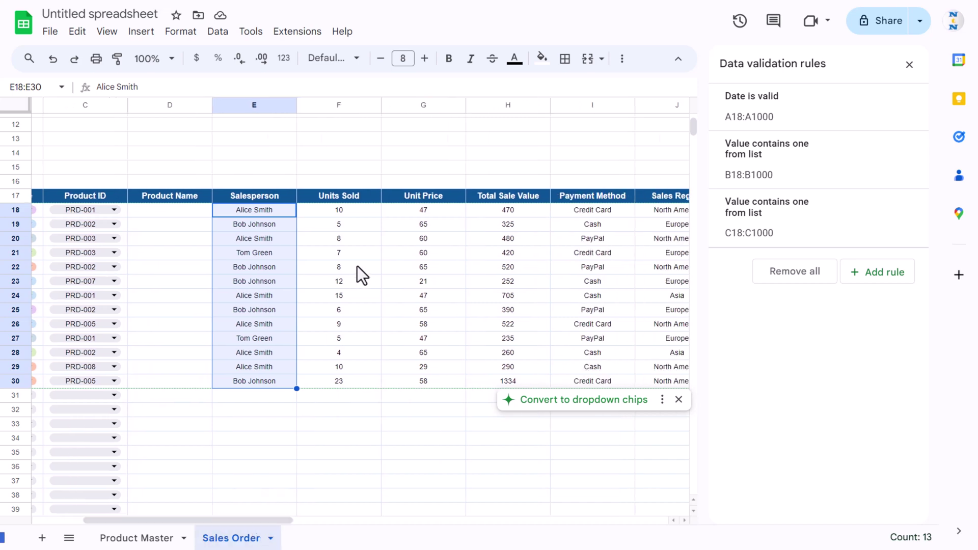
- Clear the Unit Price and Total Sale Value figures in G18:G30 and H18:H30
{"action": "left_click", "coordinate": [362, 212]}
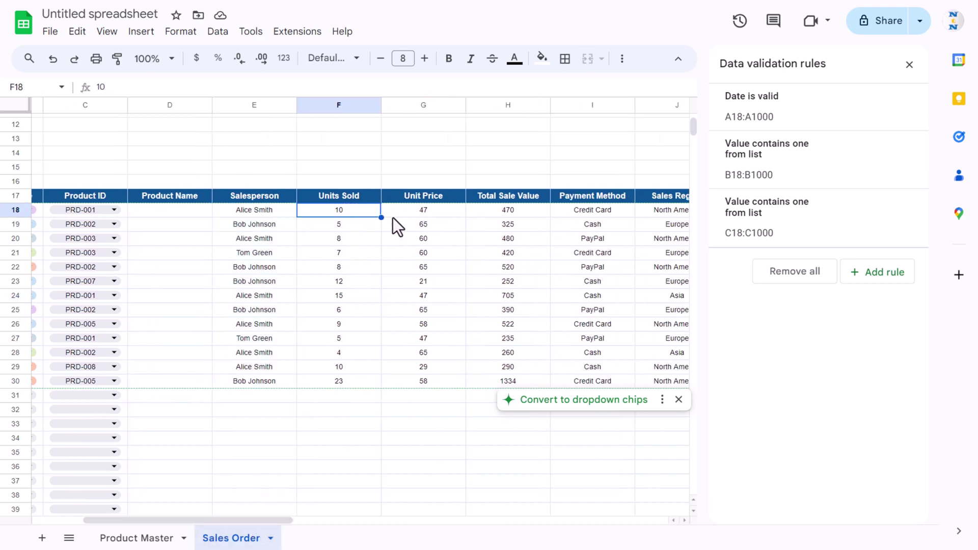
{"action": "left_click", "coordinate": [416, 208]}
{"action": "key", "text": "ctrl+shift+Down"}
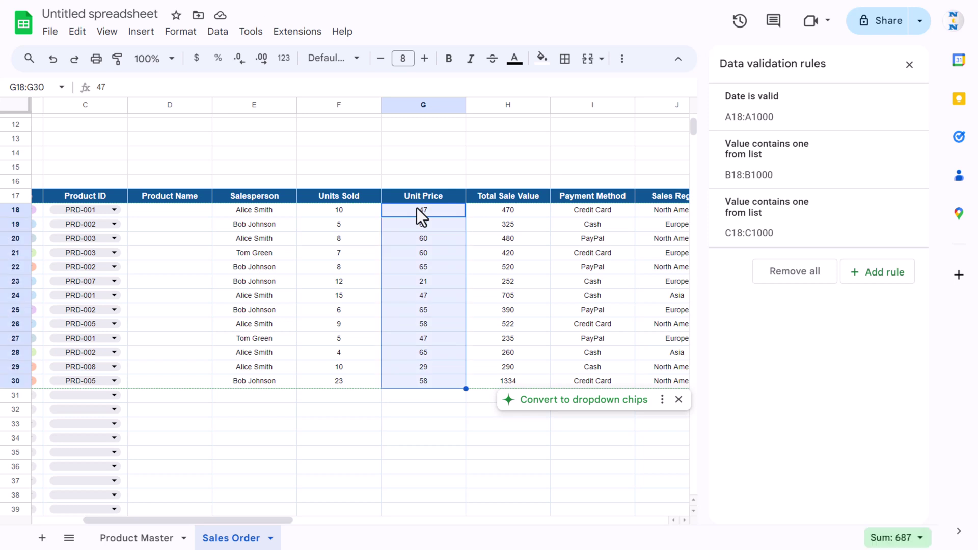
{"action": "key", "text": "Delete"}
{"action": "key", "text": "Up"}
{"action": "key", "text": "Right"}
{"action": "key", "text": "Down"}
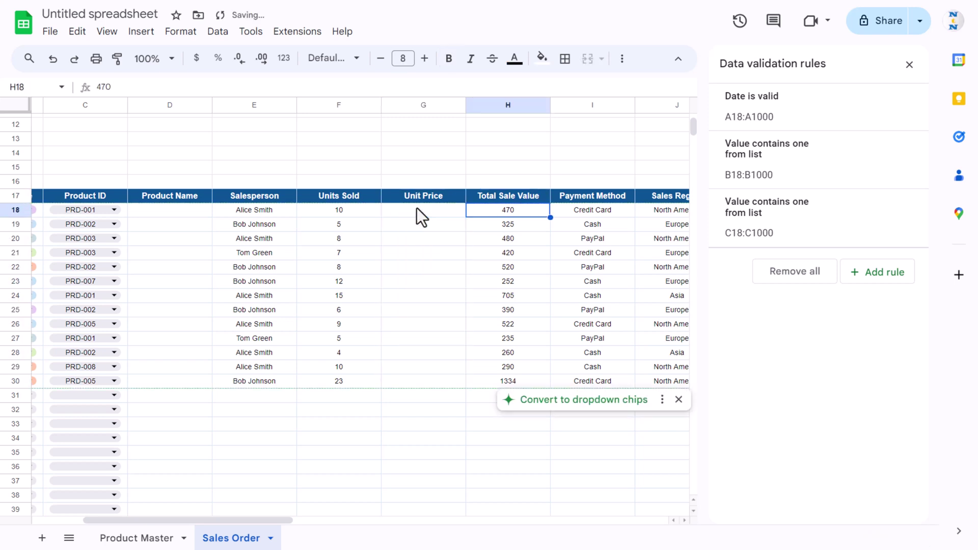
{"action": "key", "text": "ctrl+shift+Down"}
{"action": "key", "text": "Delete"}
- Select the Payment Method and Sales Region entries down to row 30
{"action": "key", "text": "Right"}
{"action": "key", "text": "Right"}
{"action": "key", "text": "Right"}
{"action": "key", "text": "Left"}
{"action": "key", "text": "Left"}
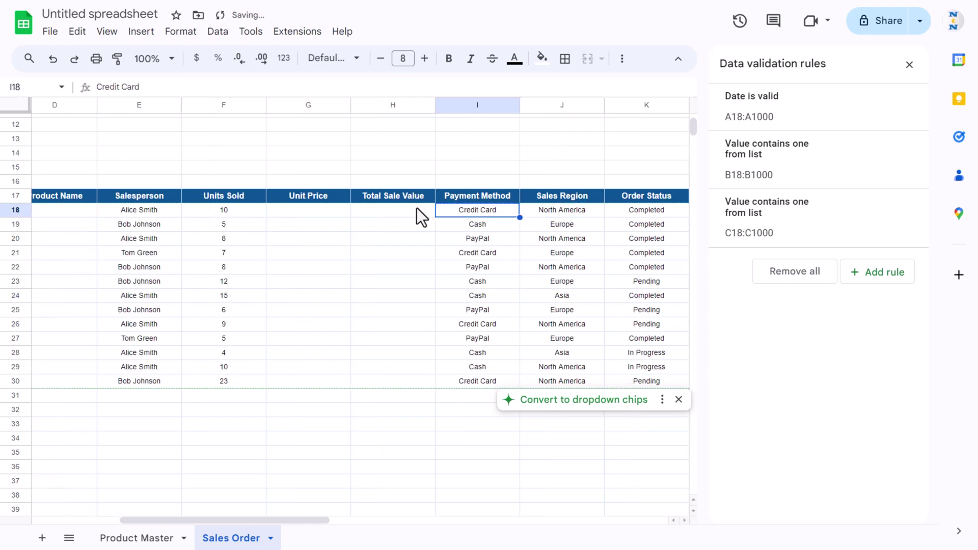
{"action": "key", "text": "Right"}
{"action": "key", "text": "Right"}
{"action": "key", "text": "Right"}
{"action": "key", "text": "Left"}
{"action": "key", "text": "Left"}
{"action": "key", "text": "Left"}
{"action": "key", "text": "ctrl+shift+Down"}
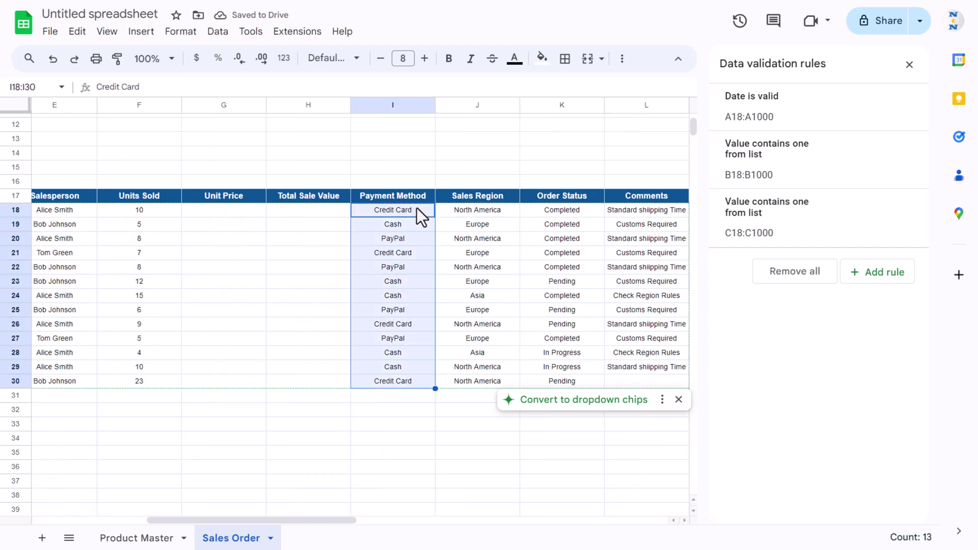
{"action": "key", "text": "Right"}
{"action": "key", "text": "ctrl+shift+Down"}
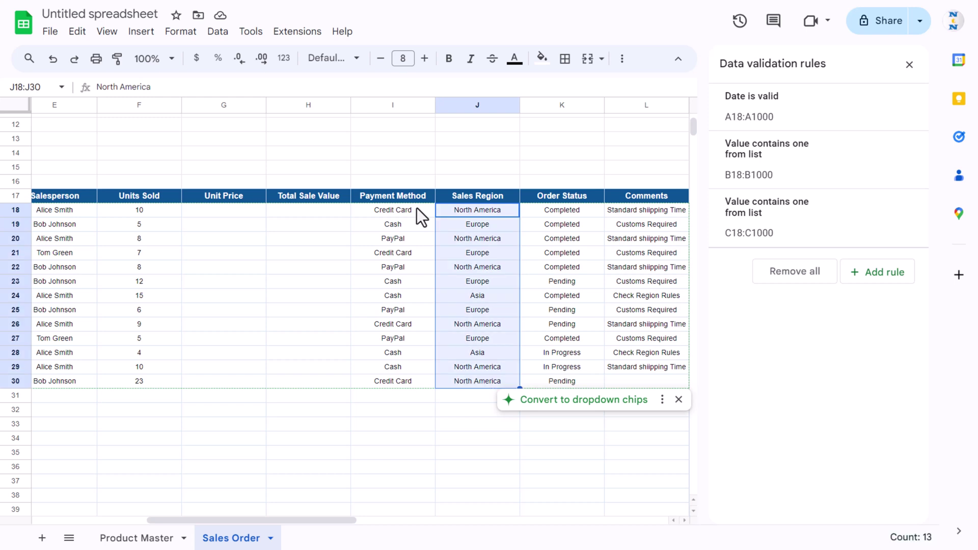
- Clear the comments in L18:L29 and convert the chosen columns into dropdown chips
{"action": "key", "text": "Right"}
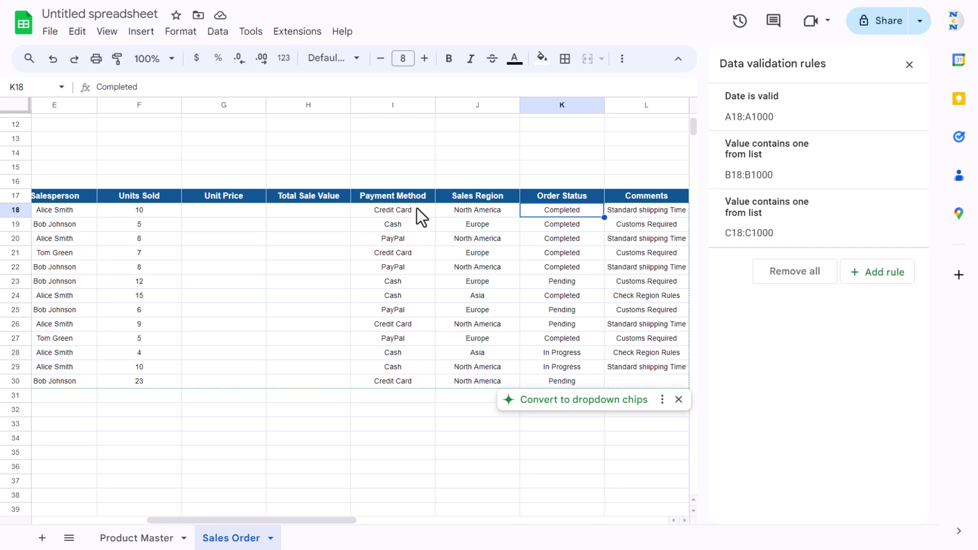
{"action": "key", "text": "Right"}
{"action": "key", "text": "Right"}
{"action": "key", "text": "Left"}
{"action": "key", "text": "ctrl+shift+Down"}
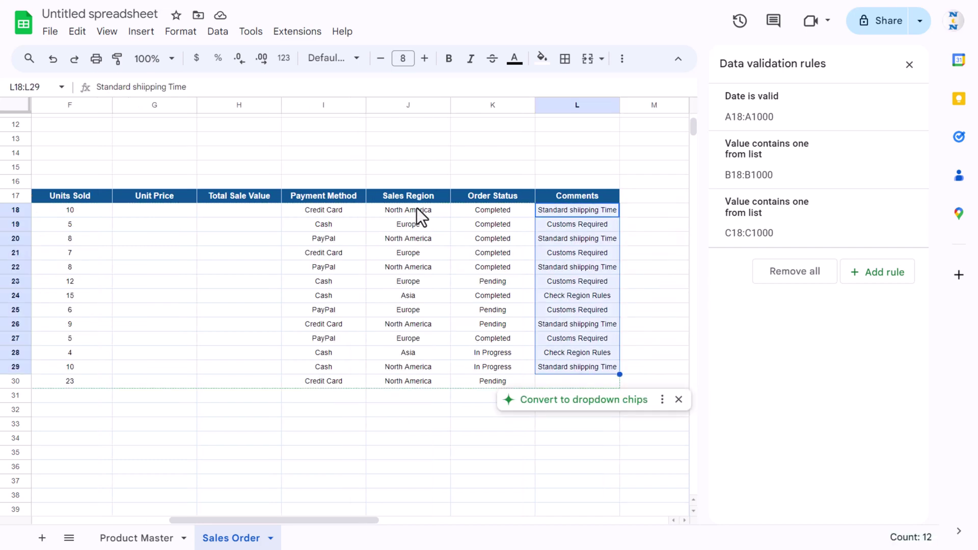
{"action": "key", "text": "Delete"}
{"action": "key", "text": "Left"}
{"action": "key", "text": "Left"}
{"action": "key", "text": "Left"}
{"action": "key", "text": "Left"}
{"action": "key", "text": "Left"}
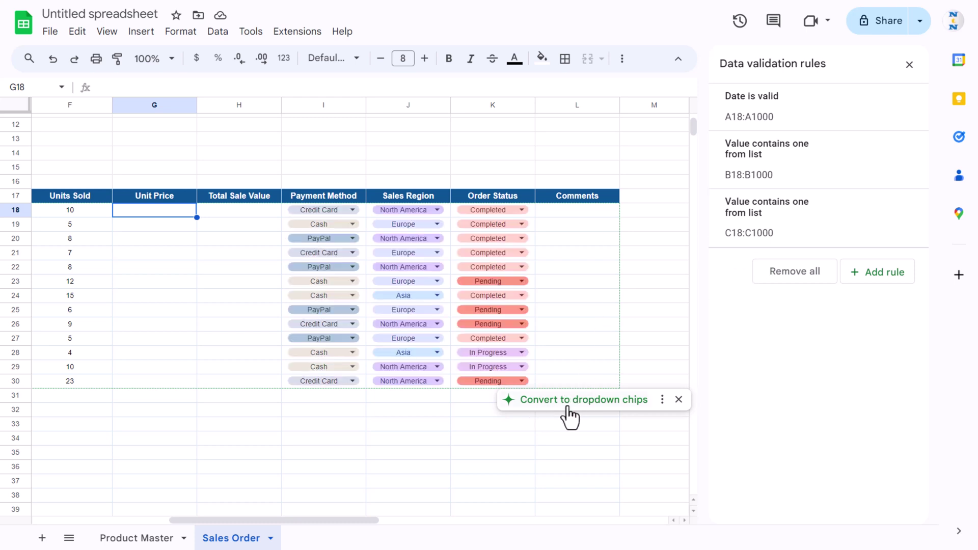
{"action": "left_click", "coordinate": [624, 407]}
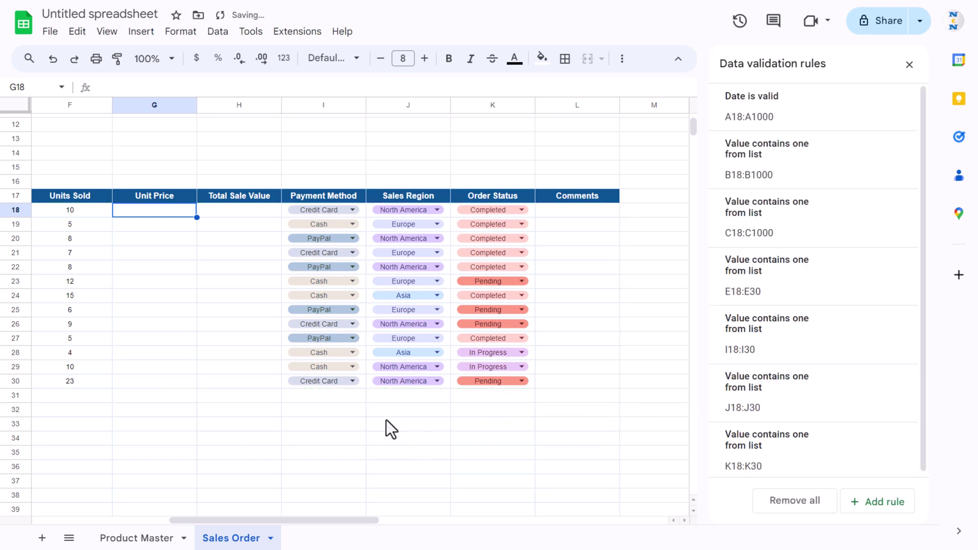
- Copy the Salesperson dropdown down to row 1000, then clear the copied names below the orders
{"action": "left_click", "coordinate": [319, 398]}
{"action": "key", "text": "Home"}
{"action": "key", "text": "Right"}
{"action": "key", "text": "Right"}
{"action": "key", "text": "Right"}
{"action": "key", "text": "Right"}
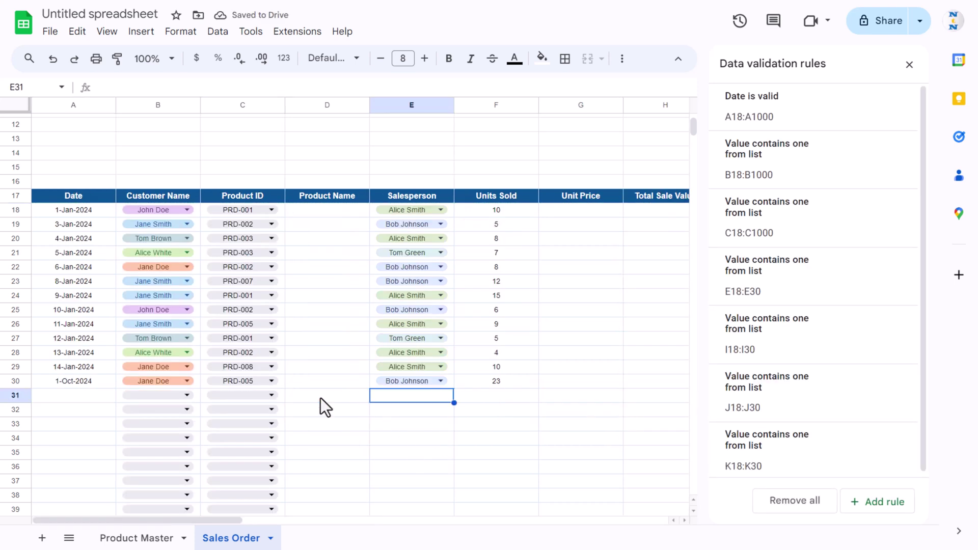
{"action": "key", "text": "Up"}
{"action": "key", "text": "ctrl+shift+Down"}
{"action": "key", "text": "ctrl+d"}
{"action": "key", "text": "ctrl+shift+Up"}
{"action": "key", "text": "Down"}
{"action": "key", "text": "ctrl+shift+Down"}
{"action": "key", "text": "Delete"}
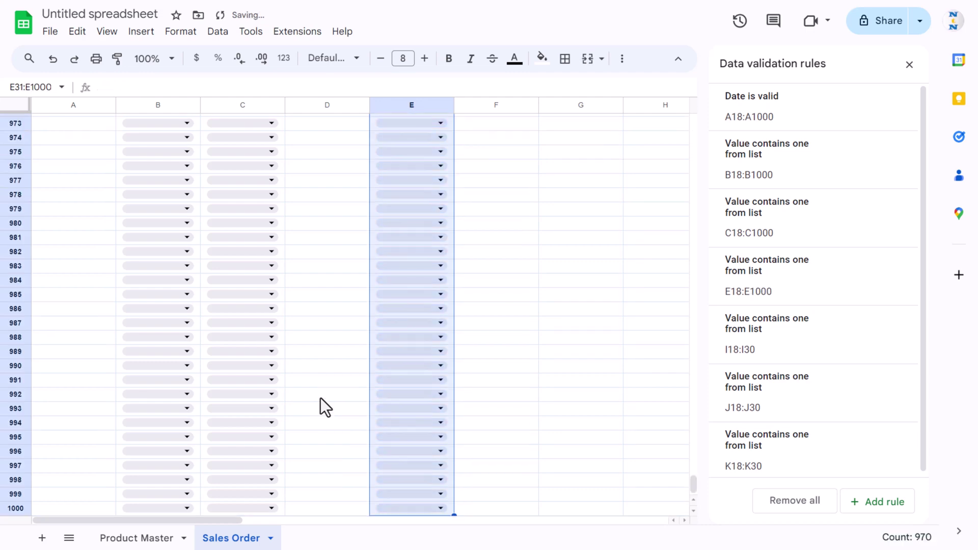
{"action": "key", "text": "ctrl+Up"}
- Copy the Payment Method, Sales Region and Order Status dropdowns down to row 1000
{"action": "key", "text": "Up"}
{"action": "key", "text": "Right"}
{"action": "key", "text": "Right"}
{"action": "key", "text": "Down"}
{"action": "key", "text": "Down"}
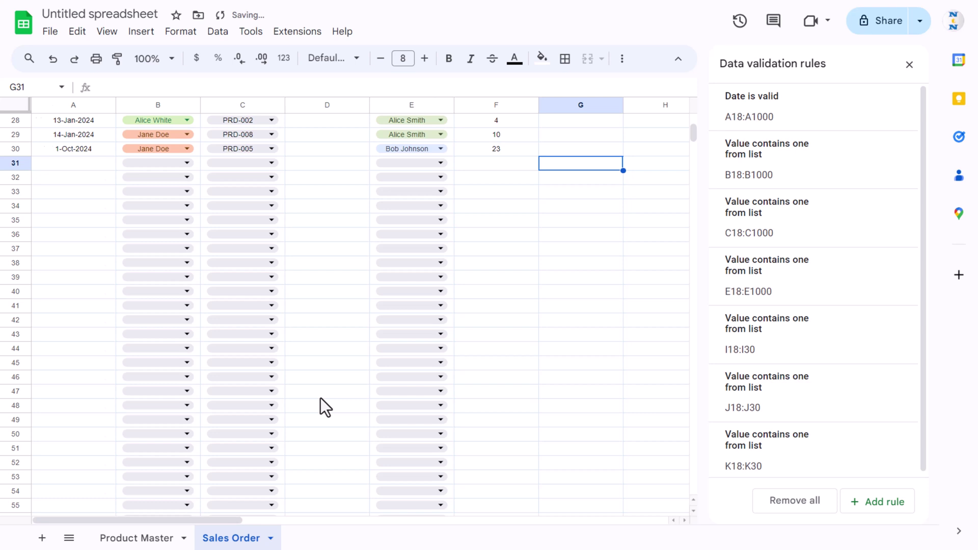
{"action": "key", "text": "Right"}
{"action": "key", "text": "Right"}
{"action": "key", "text": "Right"}
{"action": "key", "text": "Right"}
{"action": "key", "text": "Up"}
{"action": "key", "text": "Up"}
{"action": "key", "text": "Down"}
{"action": "key", "text": "Right"}
{"action": "key", "text": "Left"}
{"action": "key", "text": "Left"}
{"action": "key", "text": "Left"}
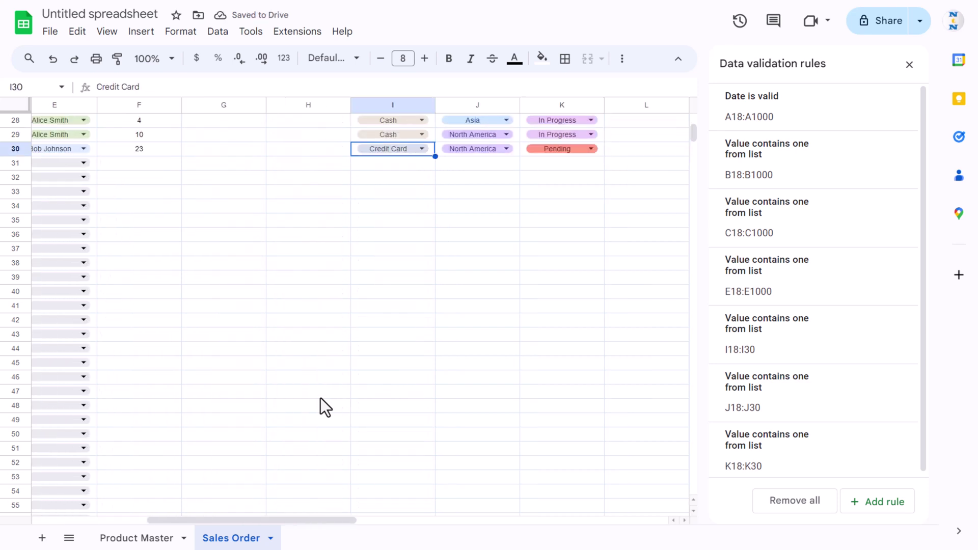
{"action": "key", "text": "shift+Right"}
{"action": "key", "text": "shift+Right"}
{"action": "key", "text": "ctrl+shift+Down"}
{"action": "key", "text": "ctrl+d"}
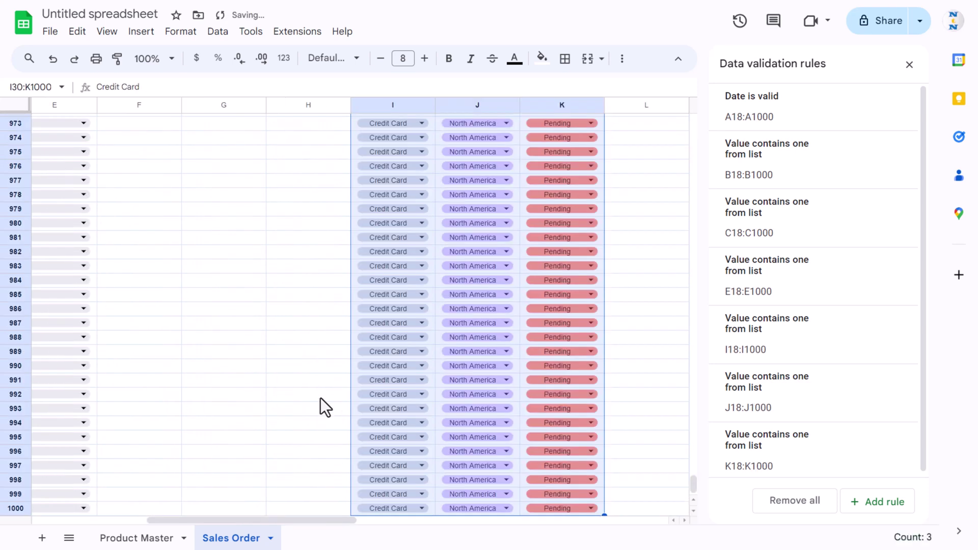
- Clear the copied Payment Method to Order Status values from row 31 down to row 1000
{"action": "scroll", "coordinate": [406, 308], "scroll_direction": "up", "scroll_amount": 10}
{"action": "left_click", "coordinate": [274, 301]}
{"action": "key", "text": "ctrl+Up"}
{"action": "key", "text": "Down"}
{"action": "key", "text": "Down"}
{"action": "key", "text": "Down"}
{"action": "key", "text": "Down"}
{"action": "key", "text": "Down"}
{"action": "key", "text": "Down"}
{"action": "key", "text": "Down"}
{"action": "key", "text": "Down"}
{"action": "key", "text": "Down"}
{"action": "key", "text": "Down"}
{"action": "key", "text": "Down"}
{"action": "key", "text": "Down"}
{"action": "key", "text": "Right"}
{"action": "key", "text": "Down"}
{"action": "key", "text": "Down"}
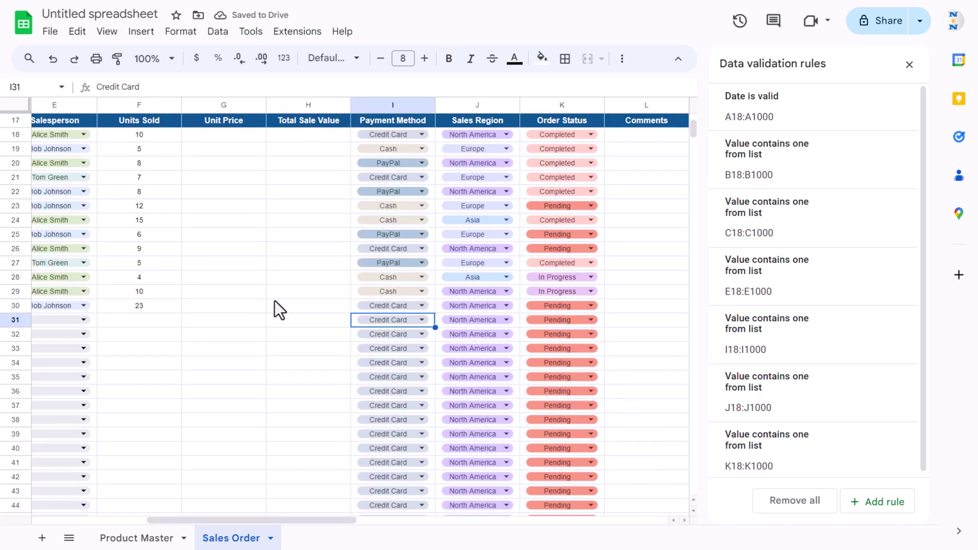
{"action": "key", "text": "ctrl+shift+Right"}
{"action": "key", "text": "ctrl+shift+Down"}
{"action": "key", "text": "Delete"}
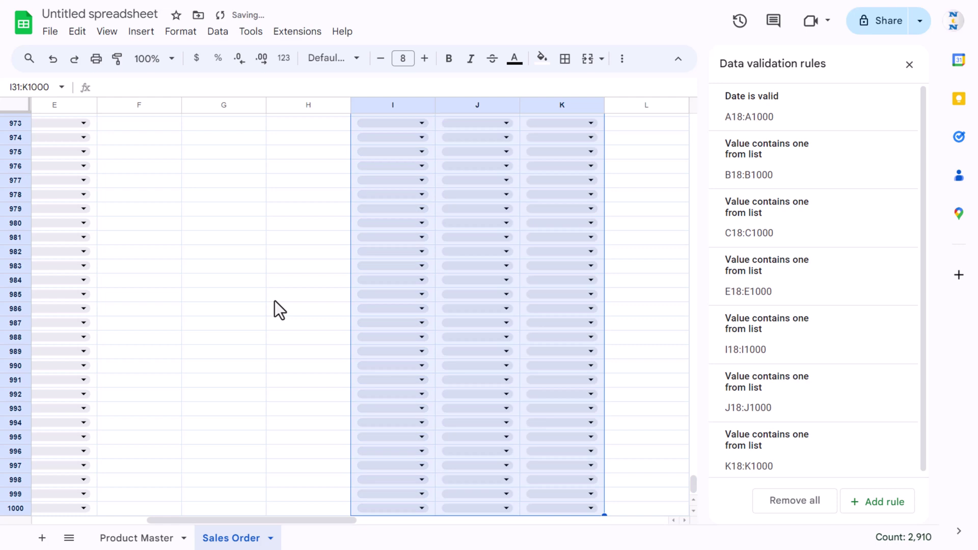
{"action": "key", "text": "Up"}
{"action": "key", "text": "Up"}
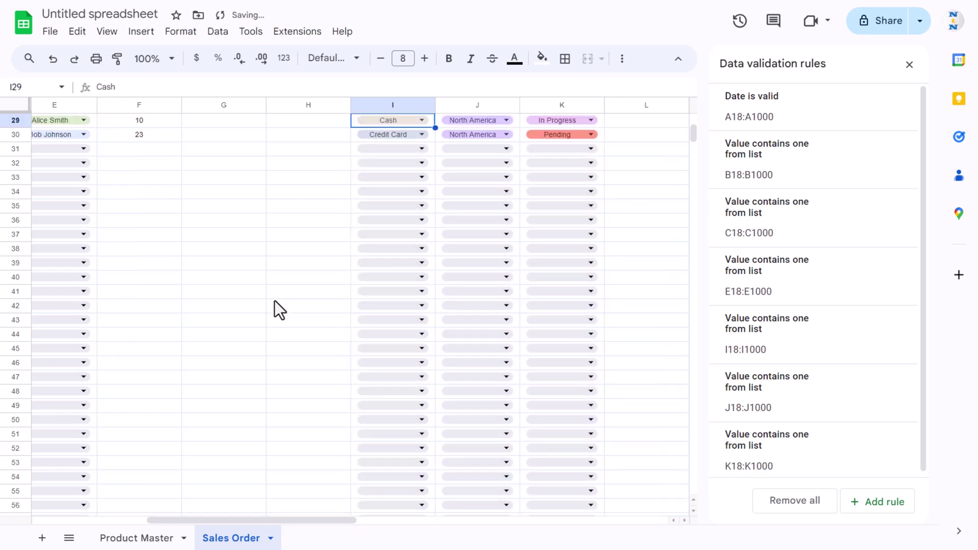
- Confirm an empty Payment Method cell below the orders still offers its dropdown list
{"action": "left_click", "coordinate": [426, 205]}
{"action": "left_click", "coordinate": [243, 218]}
{"action": "left_click", "coordinate": [243, 218]}
{"action": "key", "text": "ctrl+Up"}
{"action": "key", "text": "ctrl+Up"}
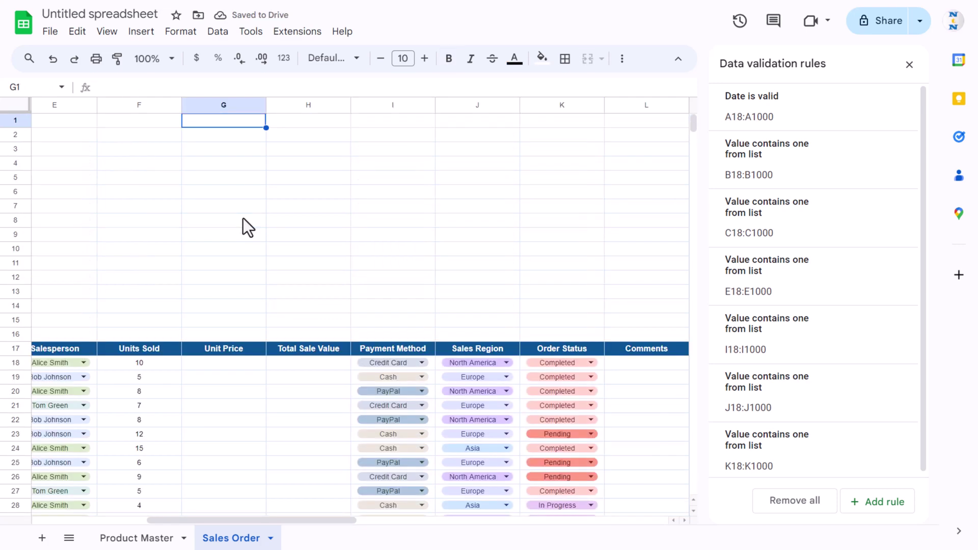
{"action": "key", "text": "ctrl+Down"}
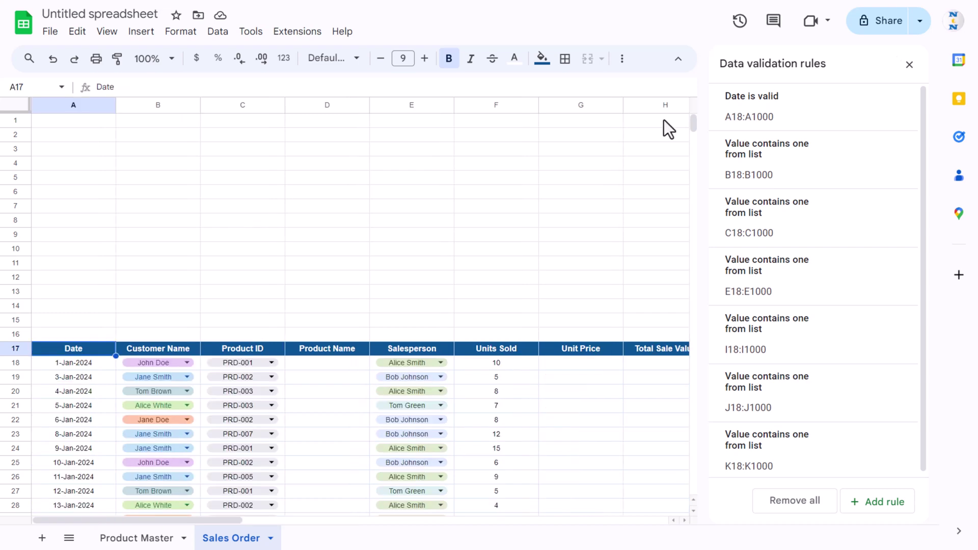
- Close the Data validation panel and enter =VLOOKUP(C18,'Product Master'!A:C,2,0) in D18
{"action": "left_click", "coordinate": [909, 64]}
{"action": "scroll", "coordinate": [460, 327], "scroll_direction": "down", "scroll_amount": 3}
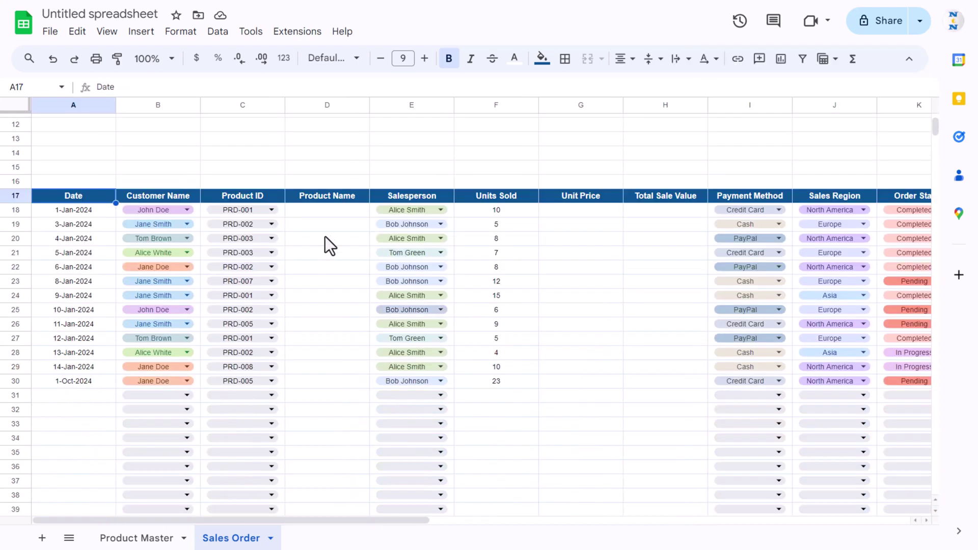
{"action": "left_click", "coordinate": [334, 212]}
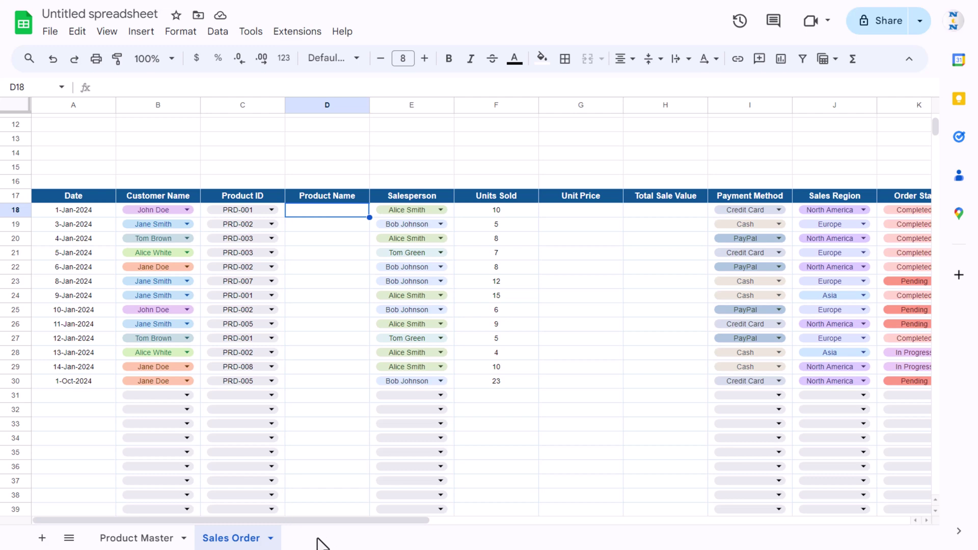
{"action": "type", "text": "=VLOOKUP("}
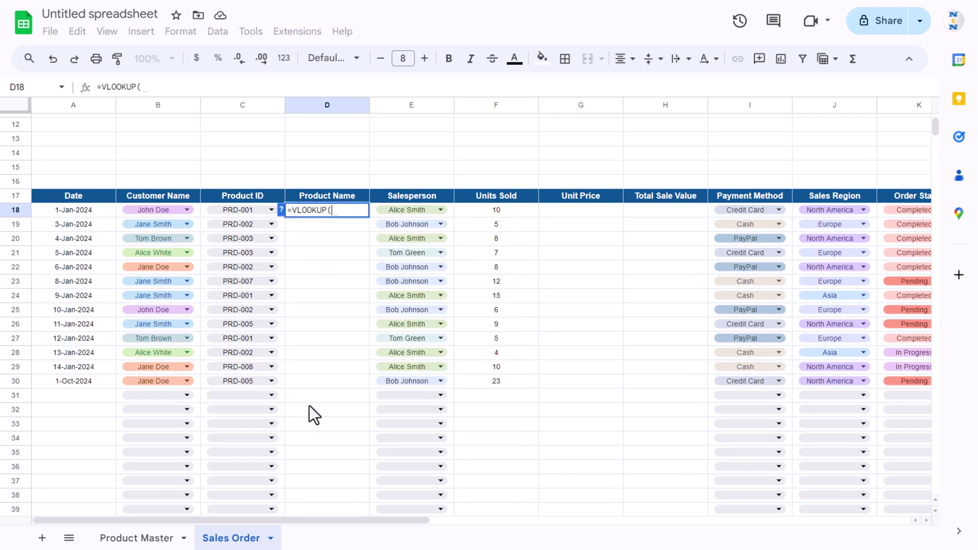
{"action": "key", "text": "Left"}
{"action": "type", "text": ","}
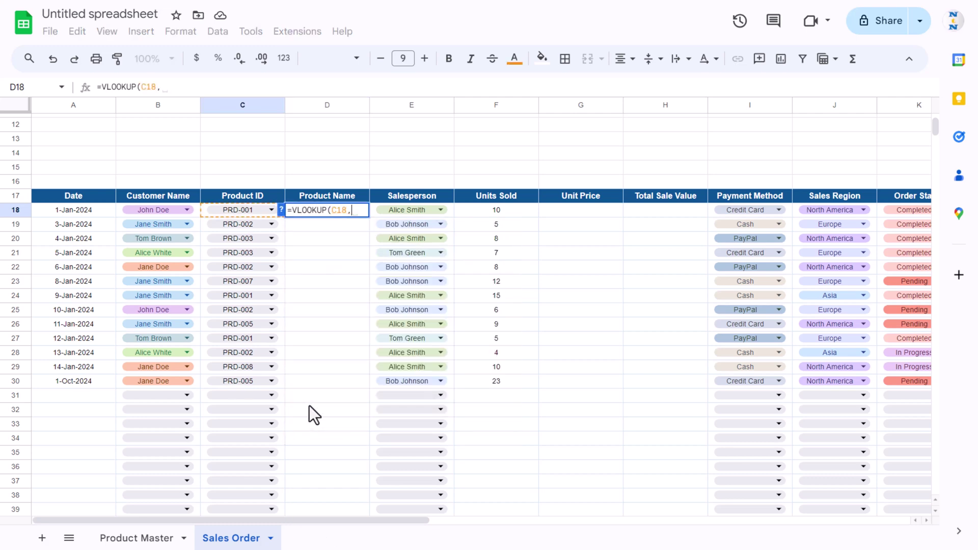
{"action": "left_click", "coordinate": [148, 543]}
{"action": "left_click_drag", "start_coordinate": [59, 105], "coordinate": [203, 105]}
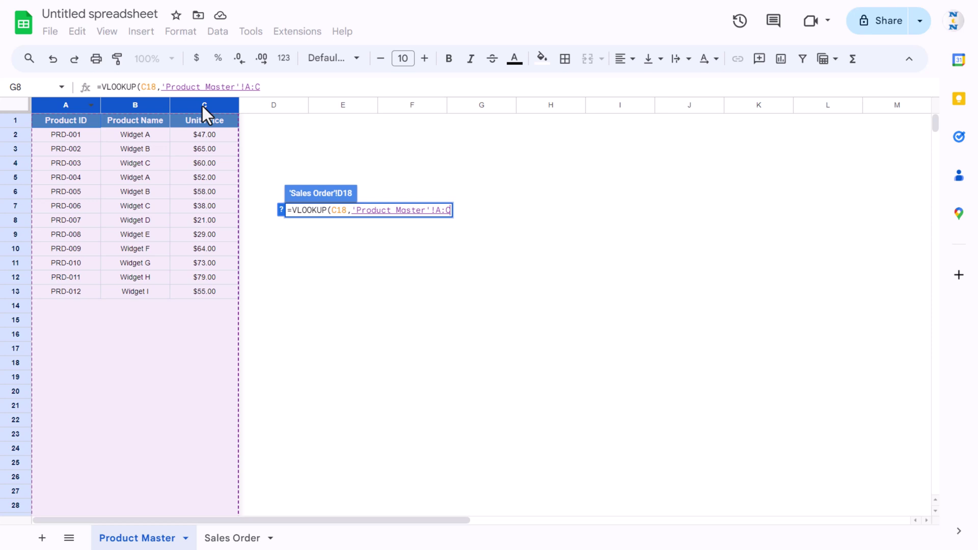
{"action": "type", "text": ","}
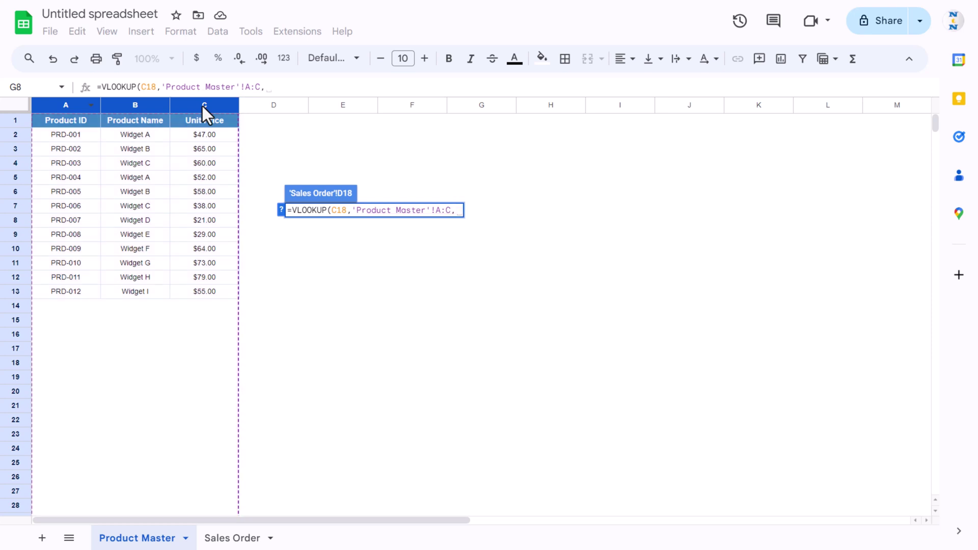
{"action": "type", "text": "2"}
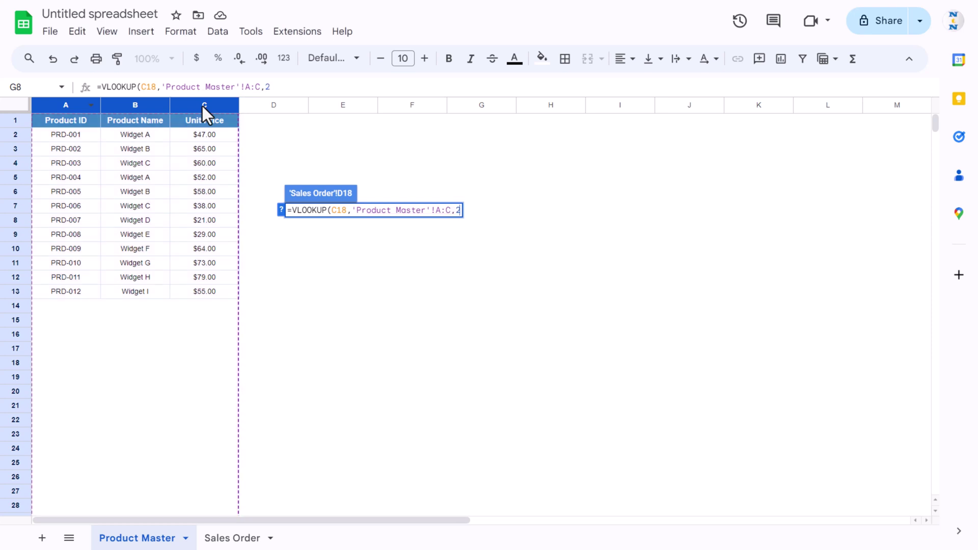
{"action": "type", "text": ",0)"}
{"action": "key", "text": "Return"}
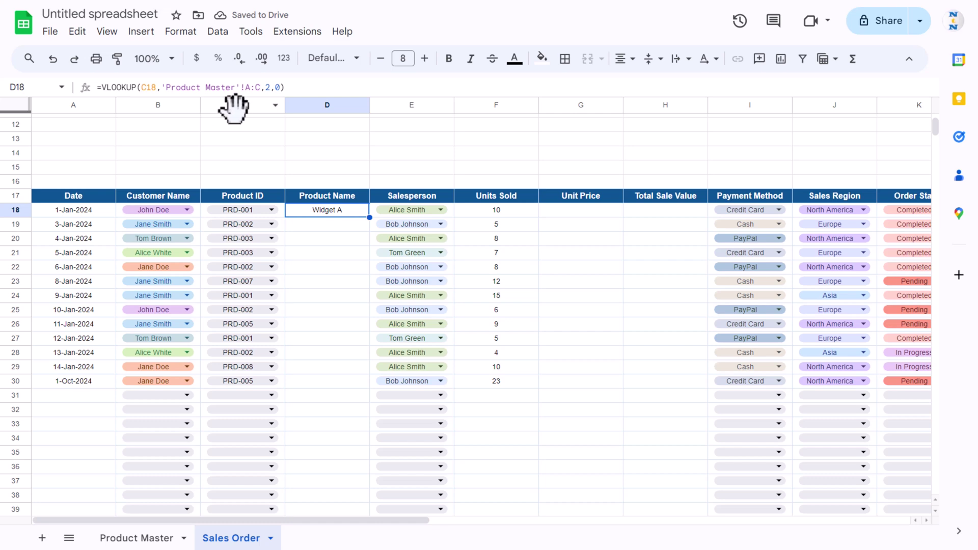
- Wrap D18's lookup in IFERROR so errors return a blank
{"action": "left_click", "coordinate": [101, 87]}
{"action": "type", "text": "If"}
{"action": "type", "text": "error("}
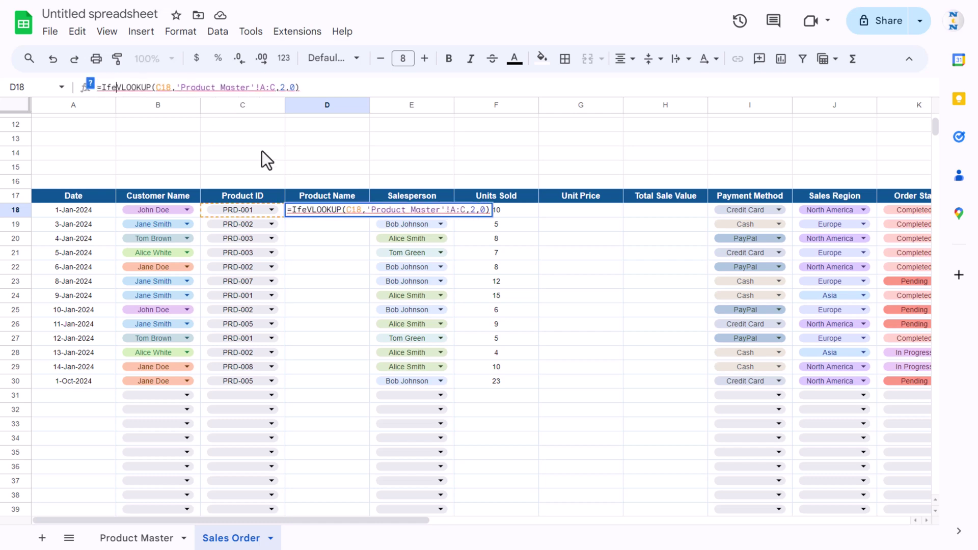
{"action": "left_click", "coordinate": [340, 88]}
{"action": "type", "text": ",\"\")"}
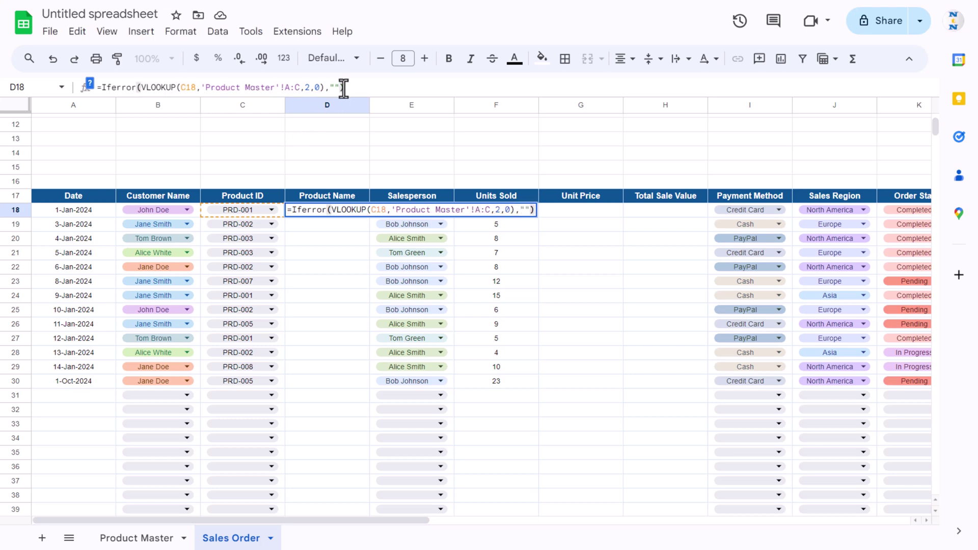
{"action": "key", "text": "Return"}
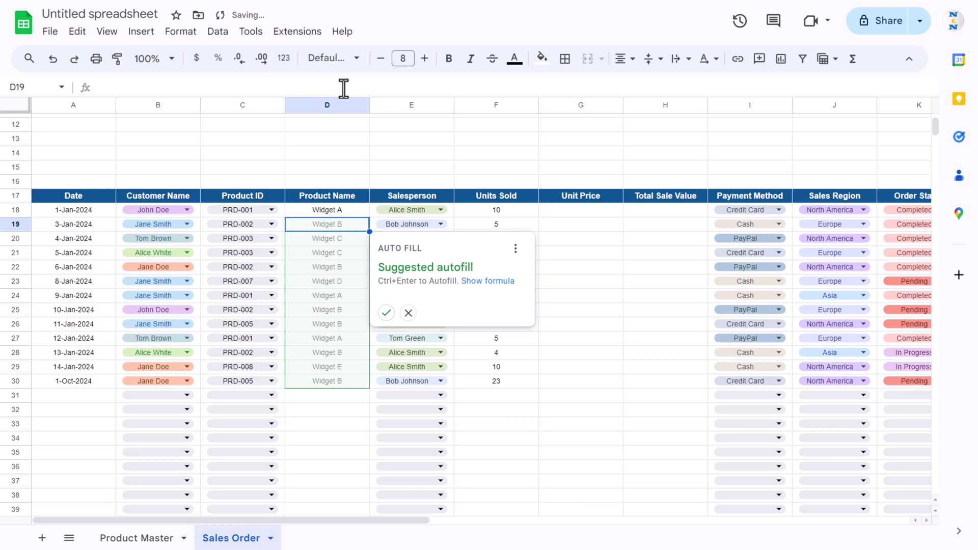
- Wrap D18's formula in ARRAYFORMULA with range C18:C, filling product names for all 13 orders
{"action": "left_click", "coordinate": [390, 157]}
{"action": "left_click", "coordinate": [357, 210]}
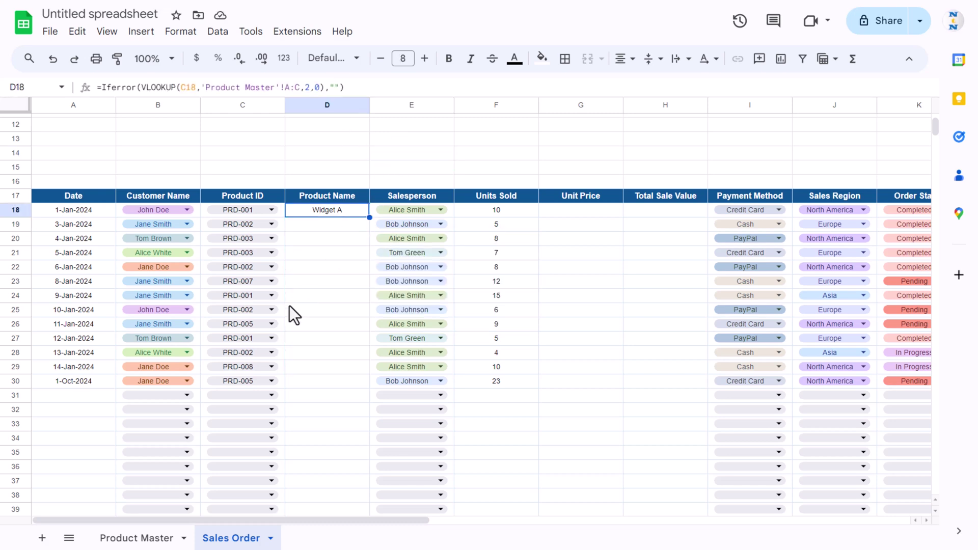
{"action": "left_click", "coordinate": [102, 87]}
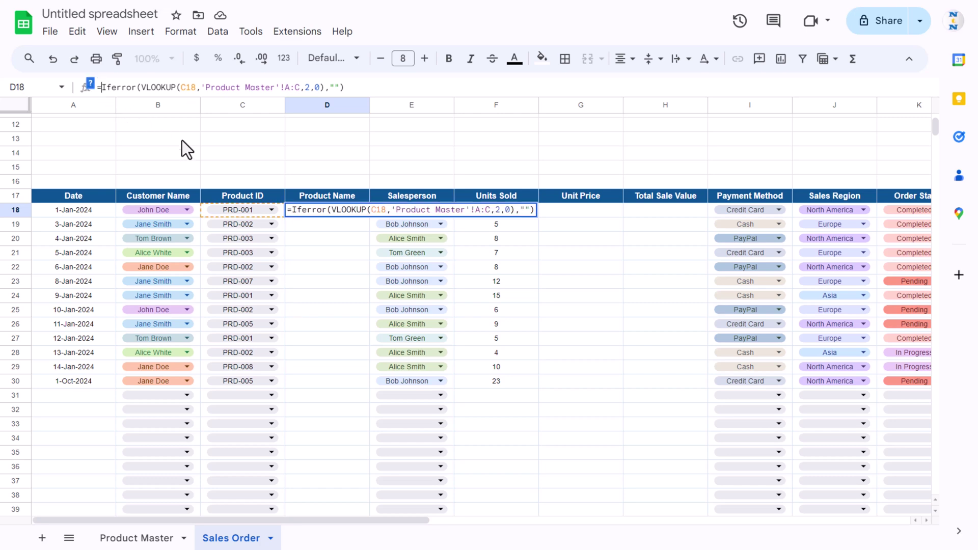
{"action": "type", "text": "Ar"}
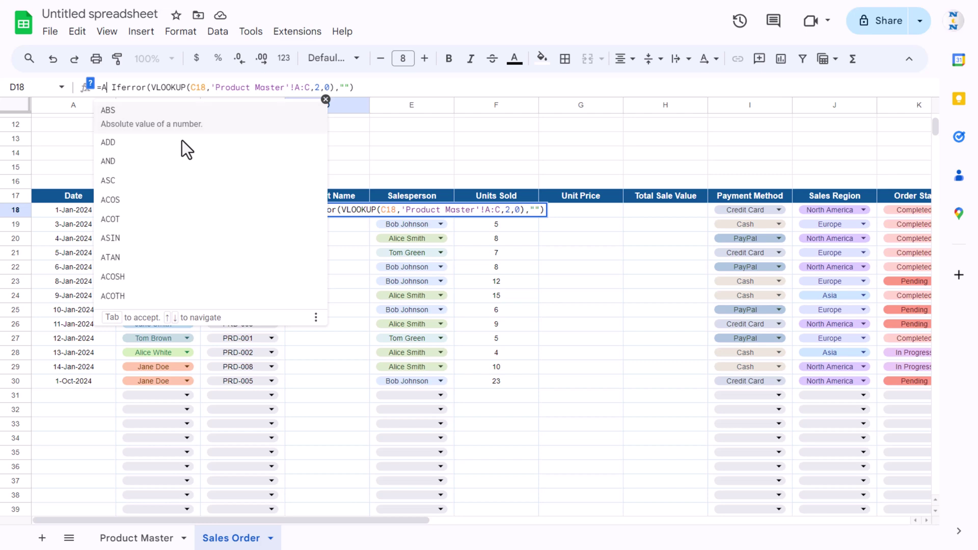
{"action": "left_click", "coordinate": [145, 143]}
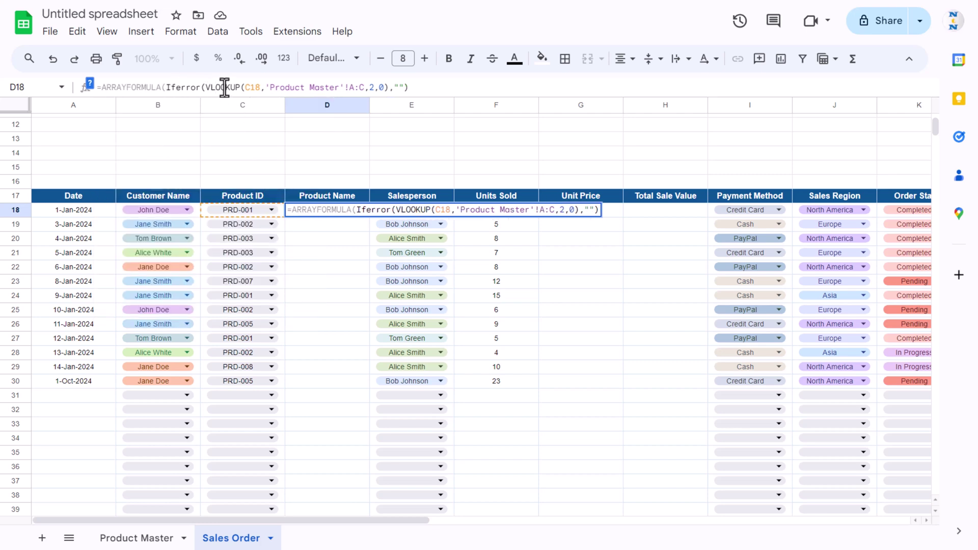
{"action": "left_click", "coordinate": [261, 88]}
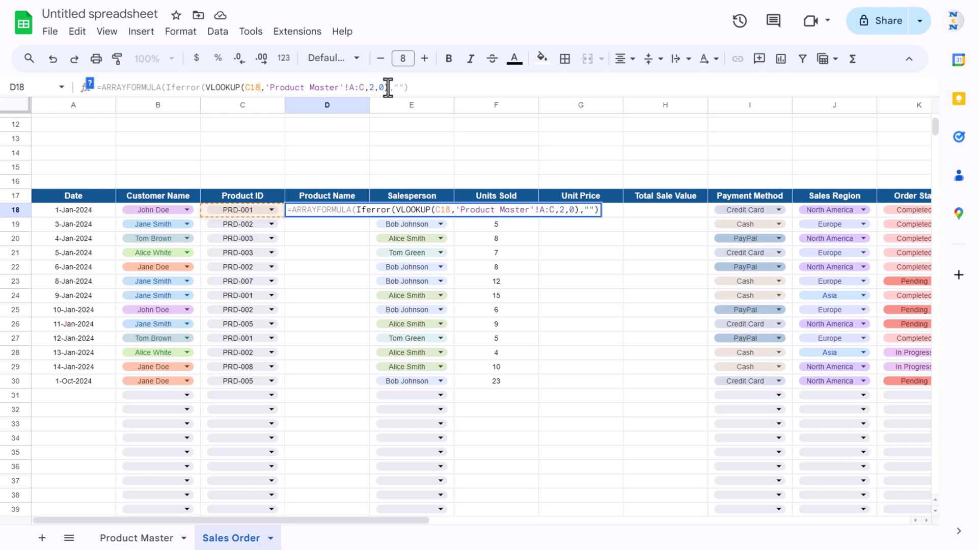
{"action": "type", "text": ":C"}
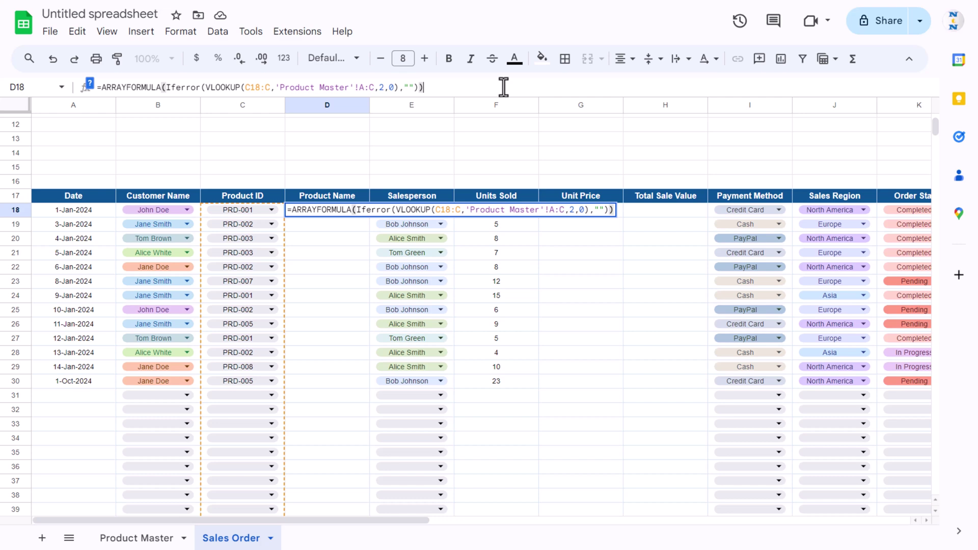
{"action": "key", "text": "Return"}
{"action": "key", "text": "Down"}
{"action": "key", "text": "ctrl+Down"}
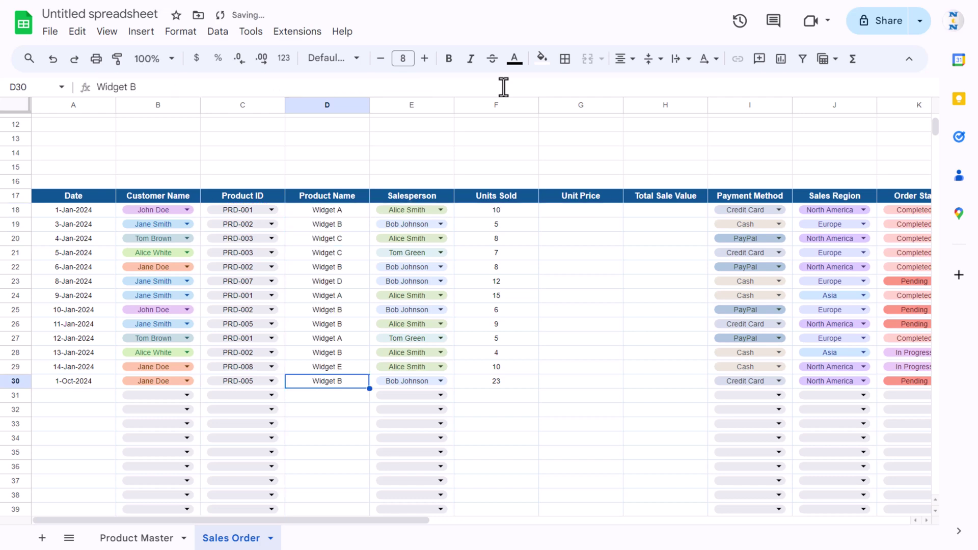
{"action": "key", "text": "Down"}
{"action": "key", "text": "Left"}
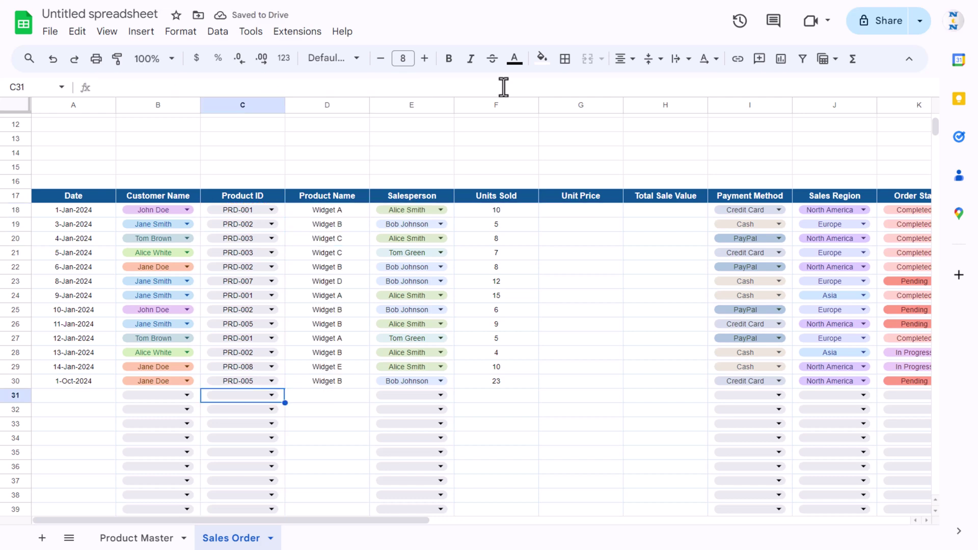
- Test the lookup by picking PRD-005 in an empty Product ID cell, then clear it
{"action": "left_click", "coordinate": [262, 423]}
{"action": "left_click", "coordinate": [262, 360]}
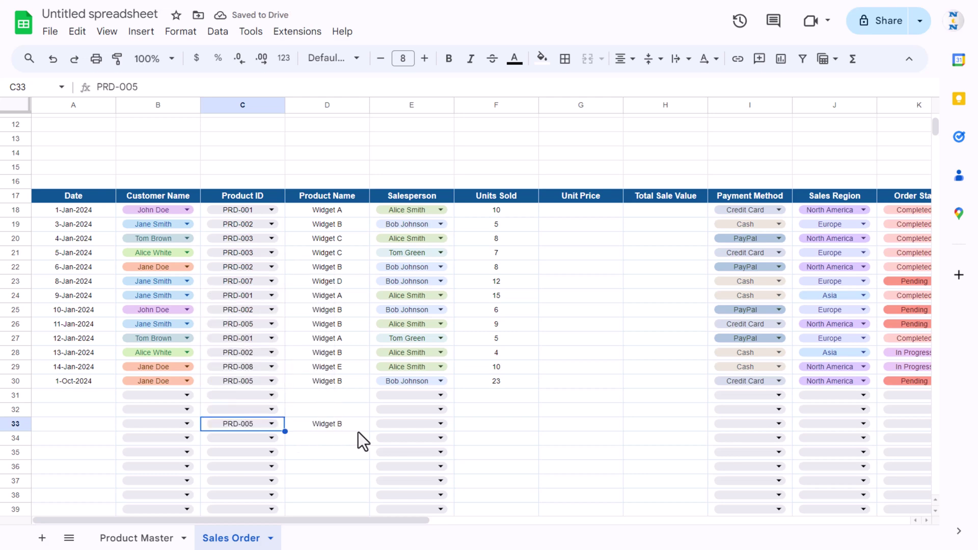
{"action": "key", "text": "Delete"}
- Copy D18's ARRAYFORMULA lookup formula into Unit Price cell G18
{"action": "left_click", "coordinate": [565, 209]}
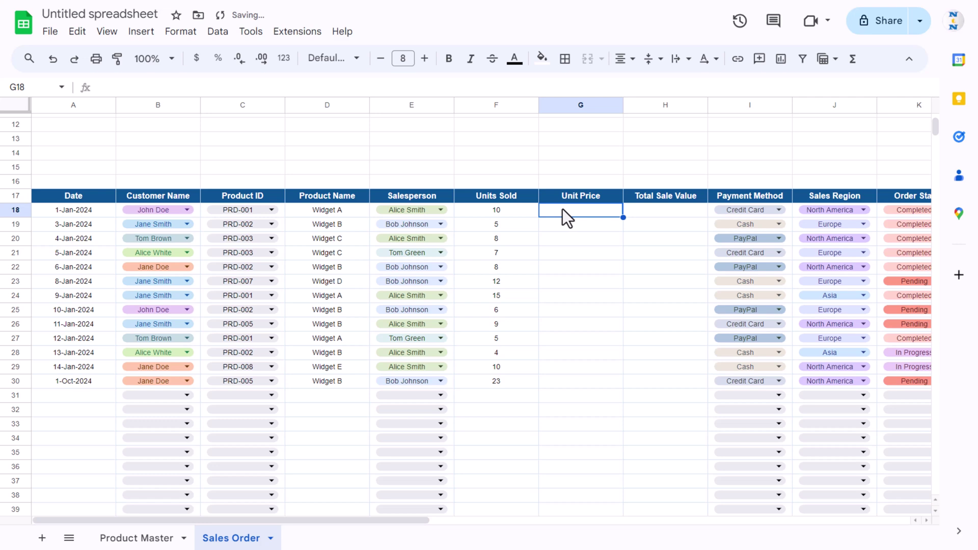
{"action": "left_click", "coordinate": [320, 209]}
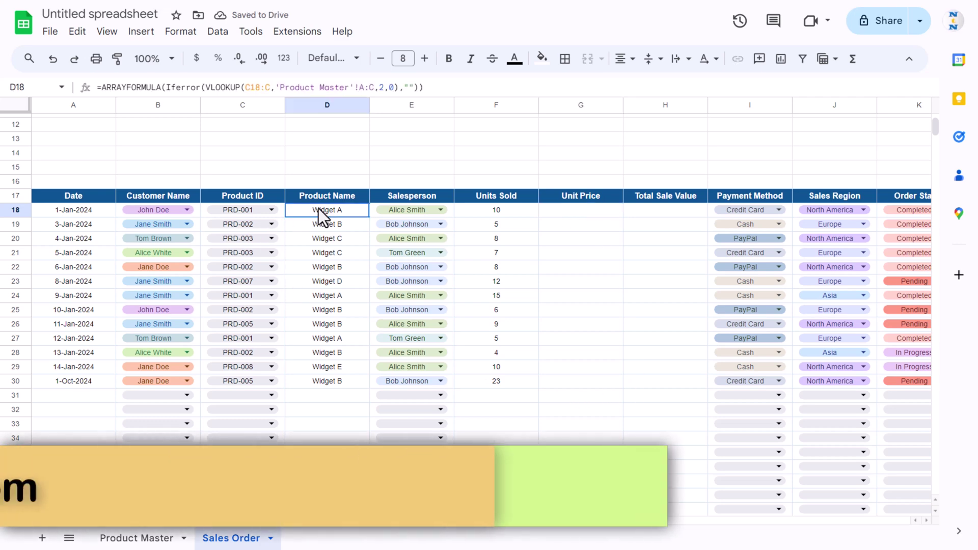
{"action": "left_click_drag", "start_coordinate": [441, 87], "coordinate": [94, 87]}
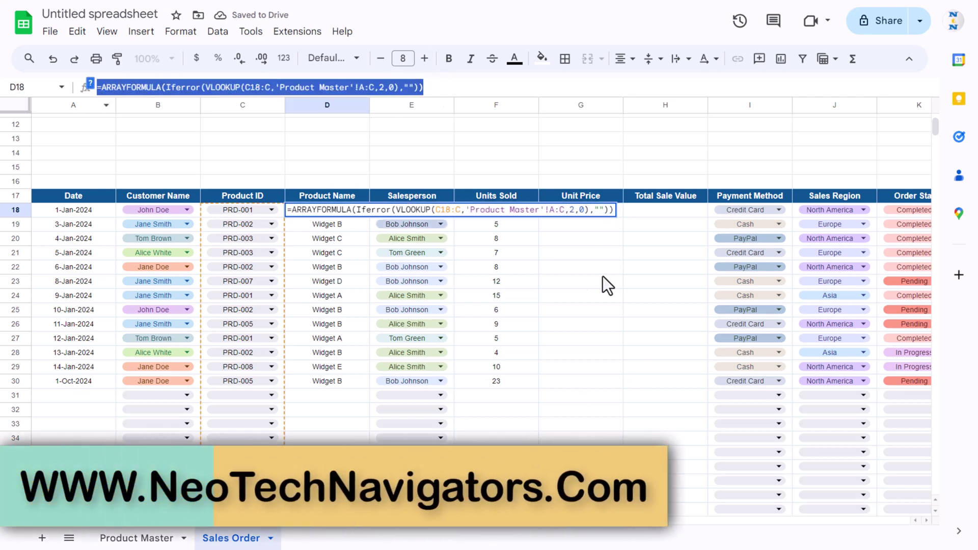
{"action": "key", "text": "ctrl+c"}
{"action": "key", "text": "Escape"}
{"action": "left_click", "coordinate": [594, 209]}
{"action": "key", "text": "ctrl+v"}
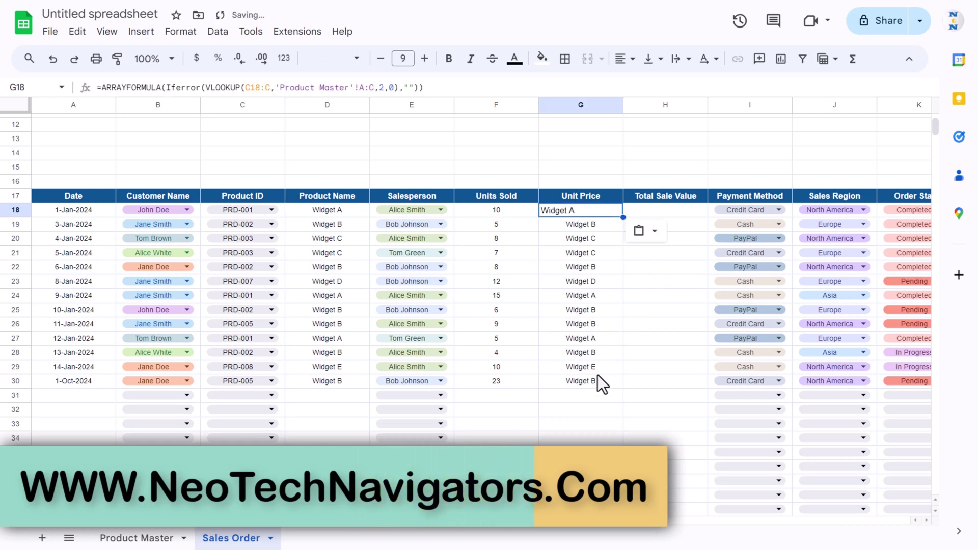
{"action": "left_click", "coordinate": [574, 225]}
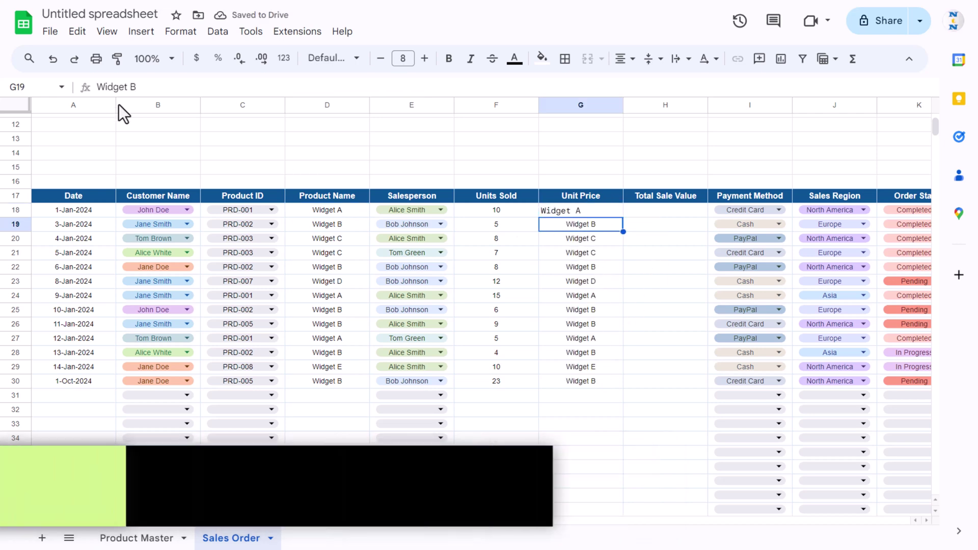
{"action": "left_click", "coordinate": [560, 211]}
{"action": "key", "text": "ctrl+v"}
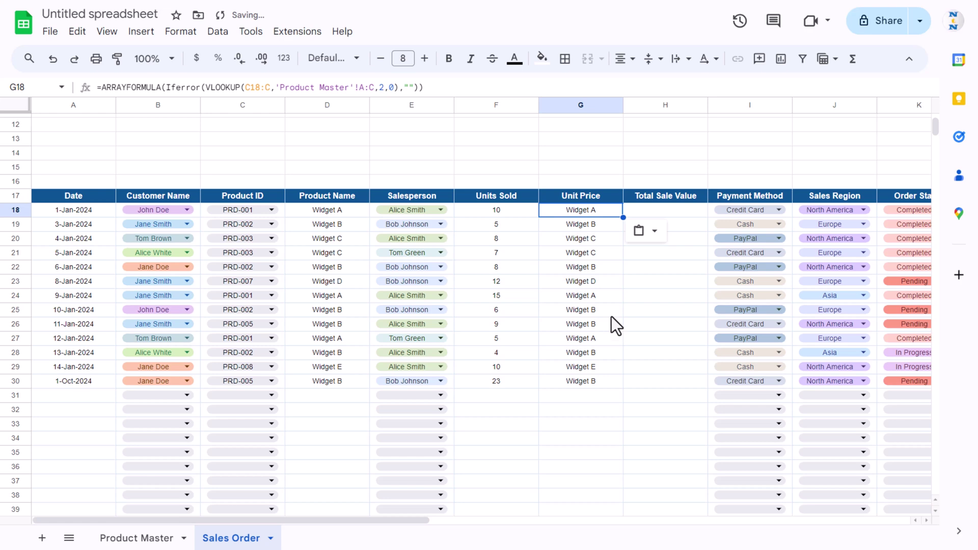
- Change G18's column index from 2 to 3 and compare prices with Product Master
{"action": "double_click", "coordinate": [381, 87]}
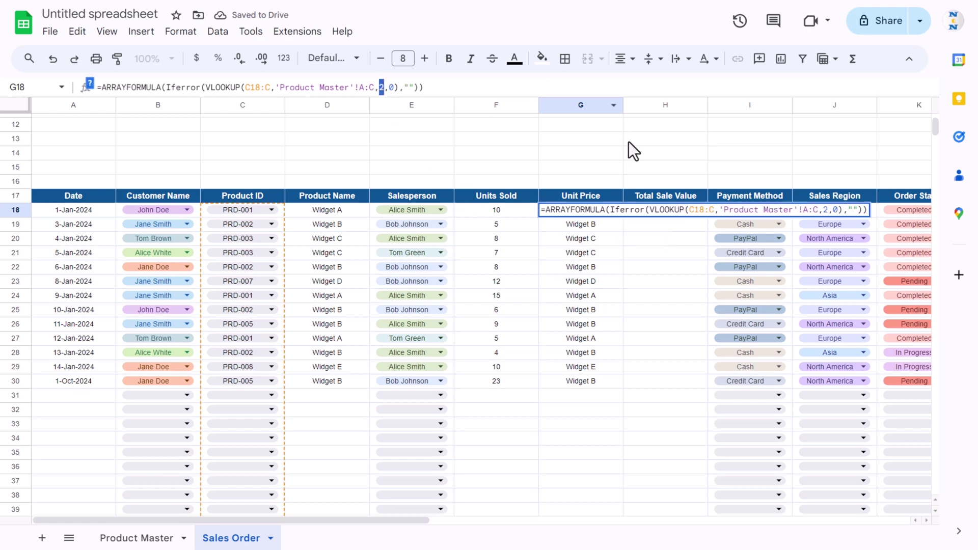
{"action": "type", "text": "3"}
{"action": "key", "text": "Return"}
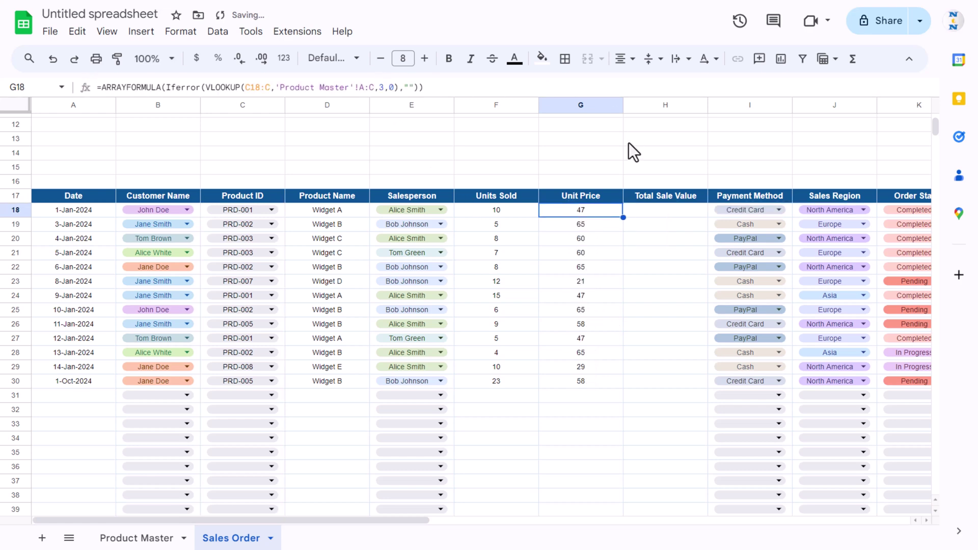
{"action": "left_click", "coordinate": [137, 538]}
{"action": "left_click", "coordinate": [212, 123]}
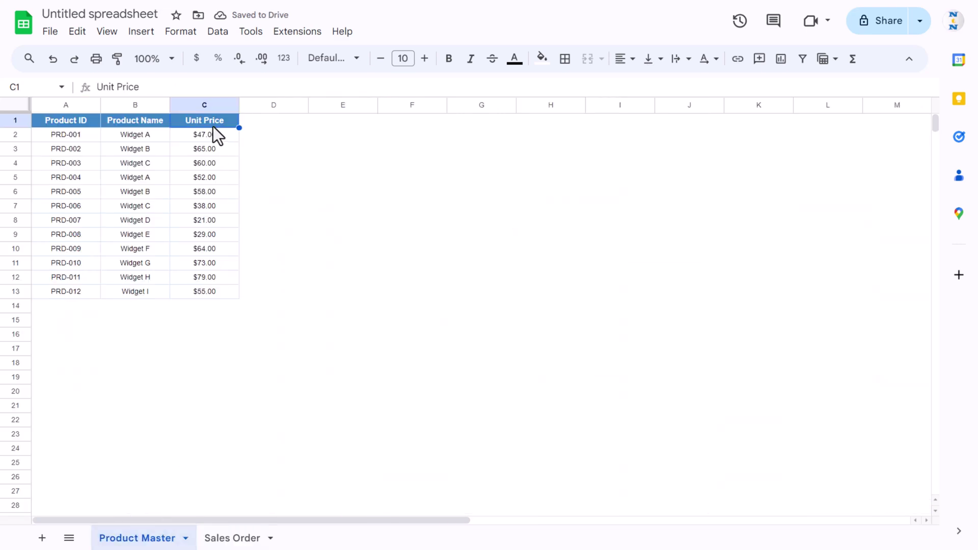
{"action": "left_click", "coordinate": [217, 135]}
- Enter =ARRAYFORMULA(F18:F*G18:G) in H18 to compute totals for every order row
{"action": "left_click", "coordinate": [232, 538]}
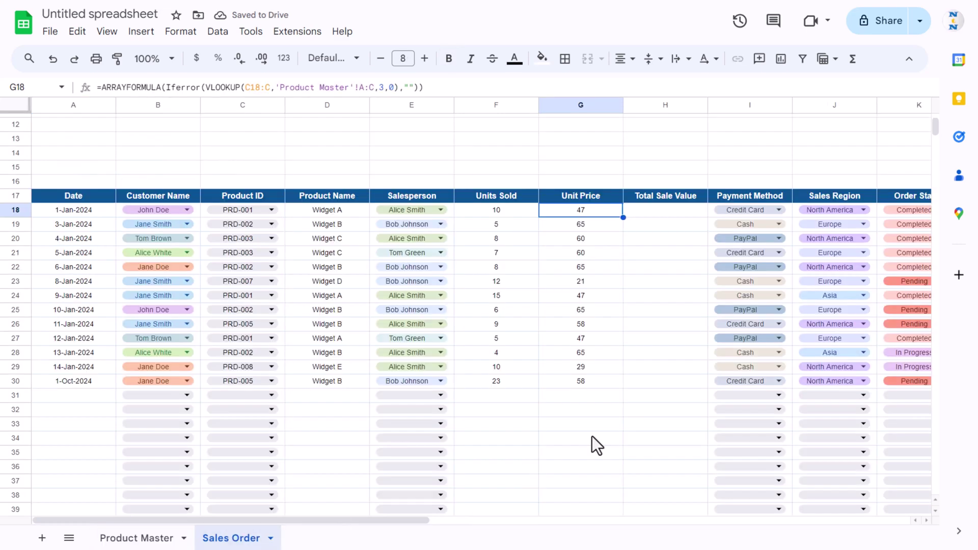
{"action": "left_click", "coordinate": [664, 212]}
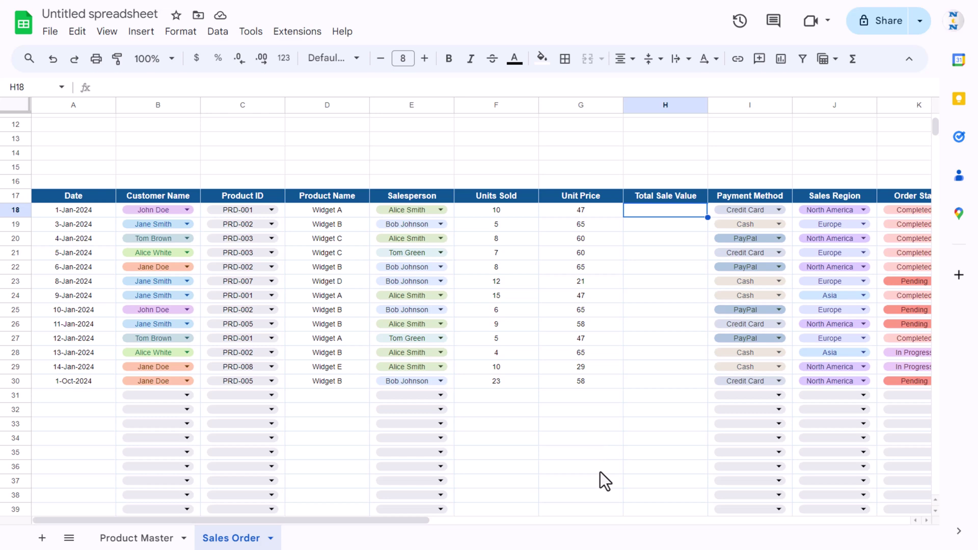
{"action": "key", "text": "Left"}
{"action": "key", "text": "Left"}
{"action": "key", "text": "Right"}
{"action": "key", "text": "Right"}
{"action": "type", "text": "="}
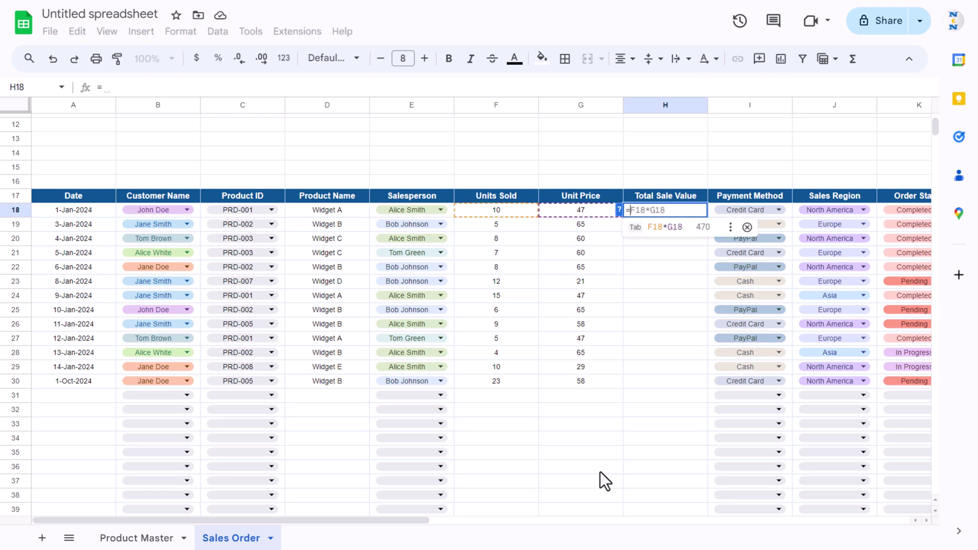
{"action": "type", "text": "ar"}
{"action": "key", "text": "Tab"}
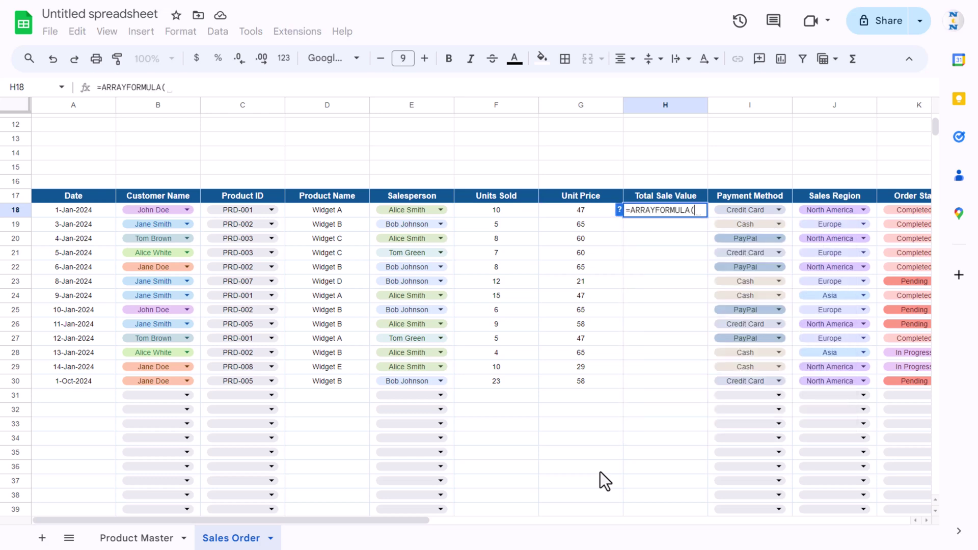
{"action": "key", "text": "Left"}
{"action": "key", "text": "Left"}
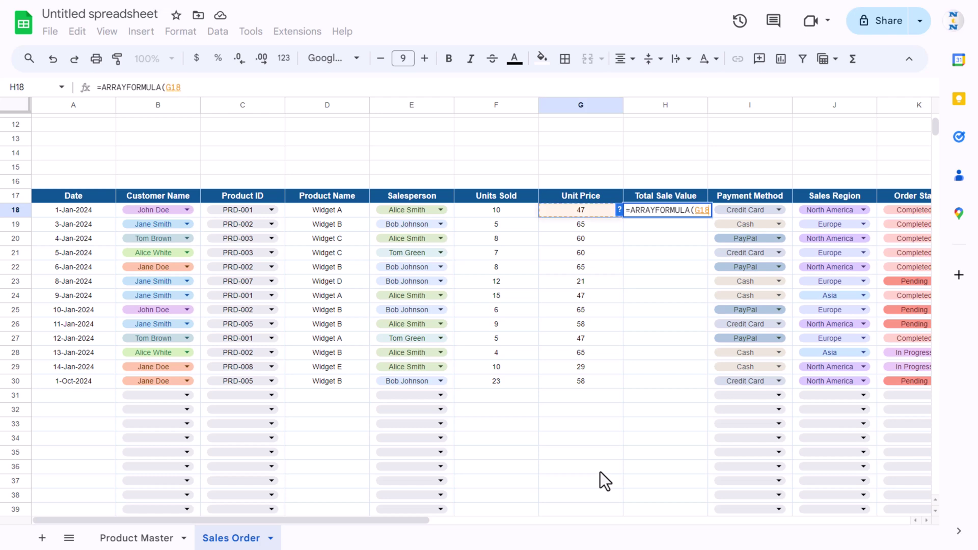
{"action": "type", "text": ":F*"}
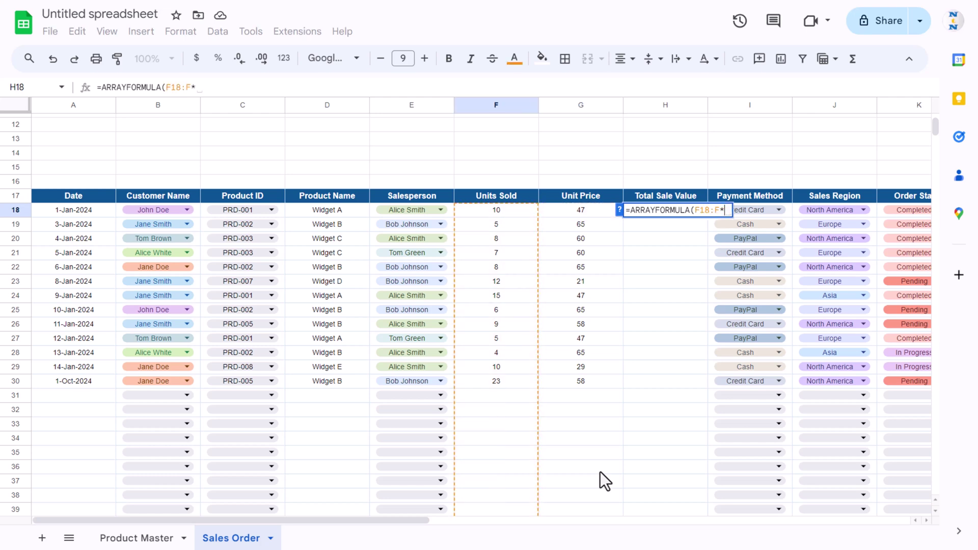
{"action": "left_click", "coordinate": [588, 209]}
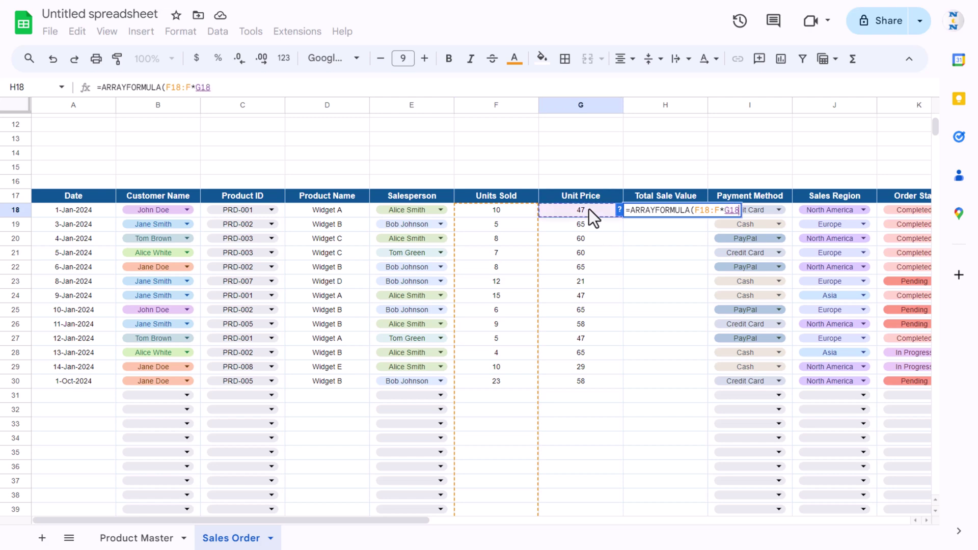
{"action": "type", "text": ":G"}
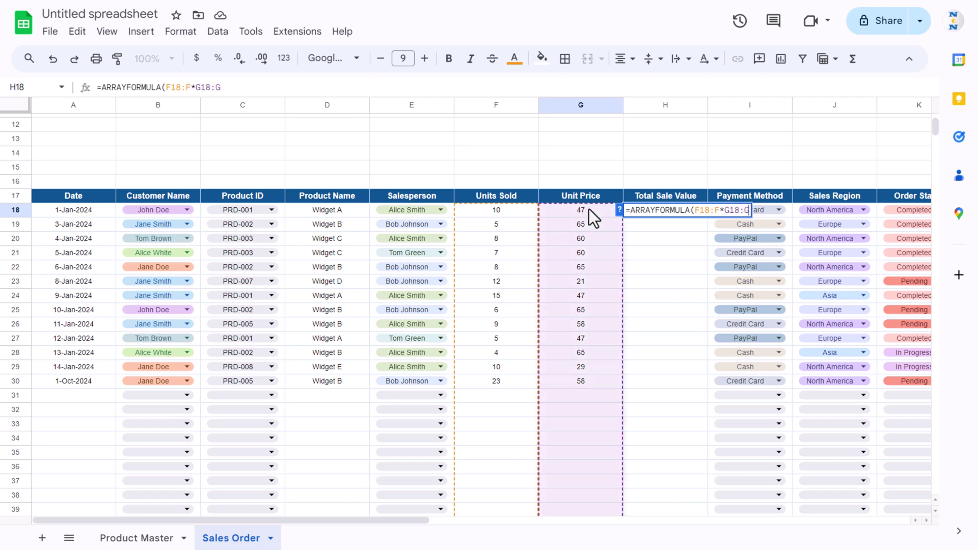
{"action": "type", "text": ")"}
{"action": "key", "text": "Return"}
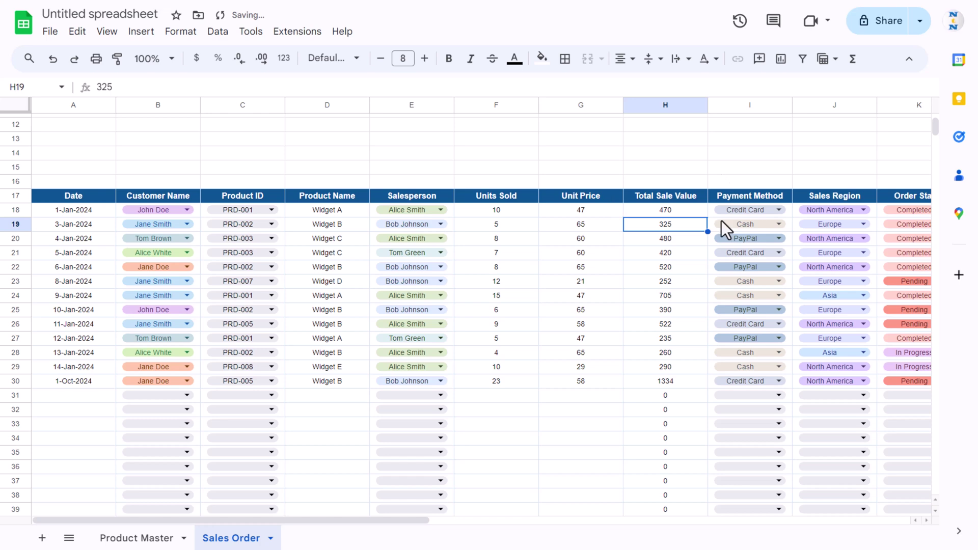
- Wrap H18's formula in an IF that returns blank when Units Sold is empty
{"action": "left_click", "coordinate": [664, 396]}
{"action": "left_click", "coordinate": [665, 425]}
{"action": "left_click", "coordinate": [666, 453]}
{"action": "left_click", "coordinate": [680, 210]}
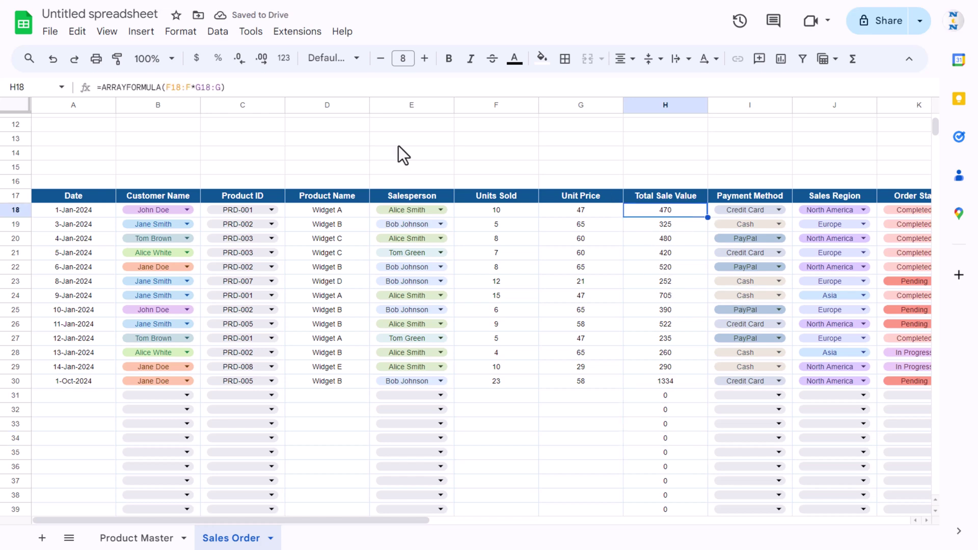
{"action": "left_click", "coordinate": [166, 87]}
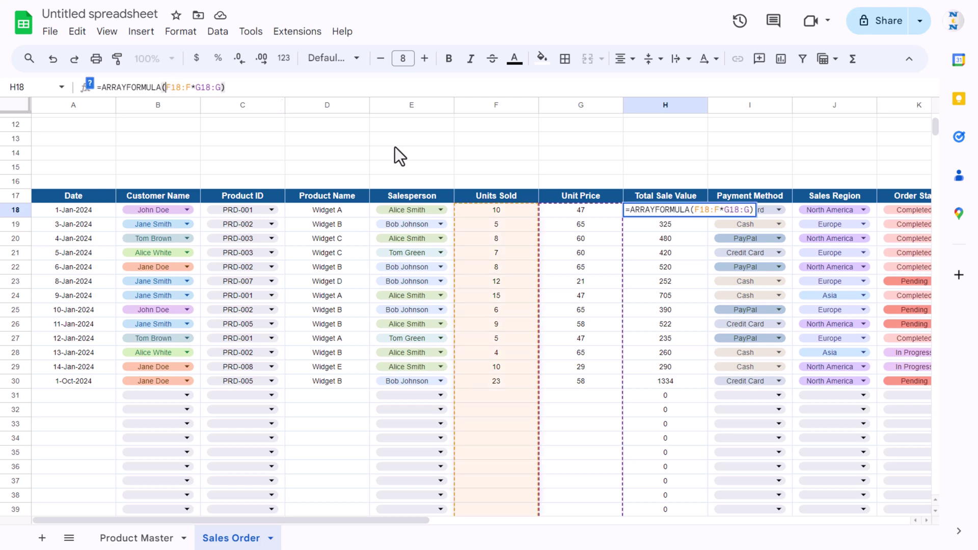
{"action": "type", "text": "If("}
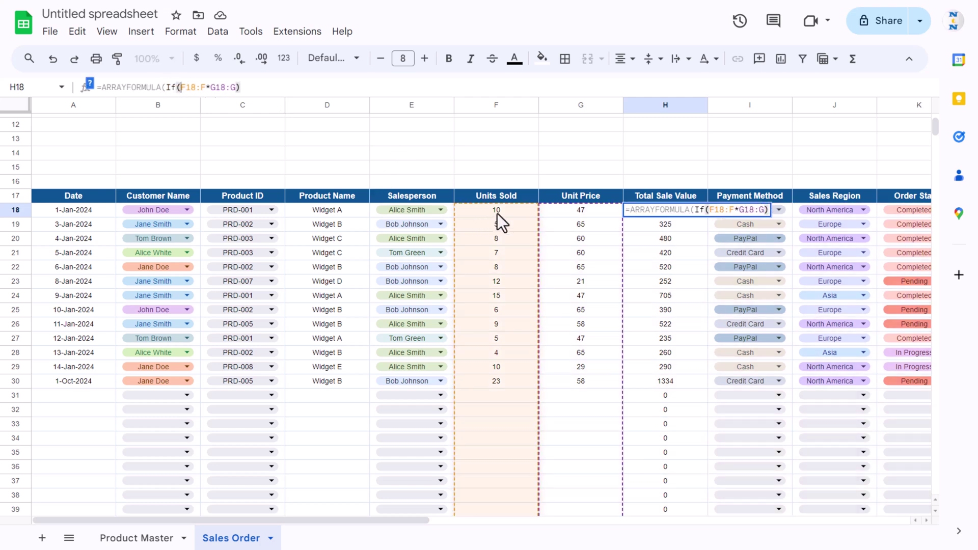
{"action": "left_click", "coordinate": [498, 210]}
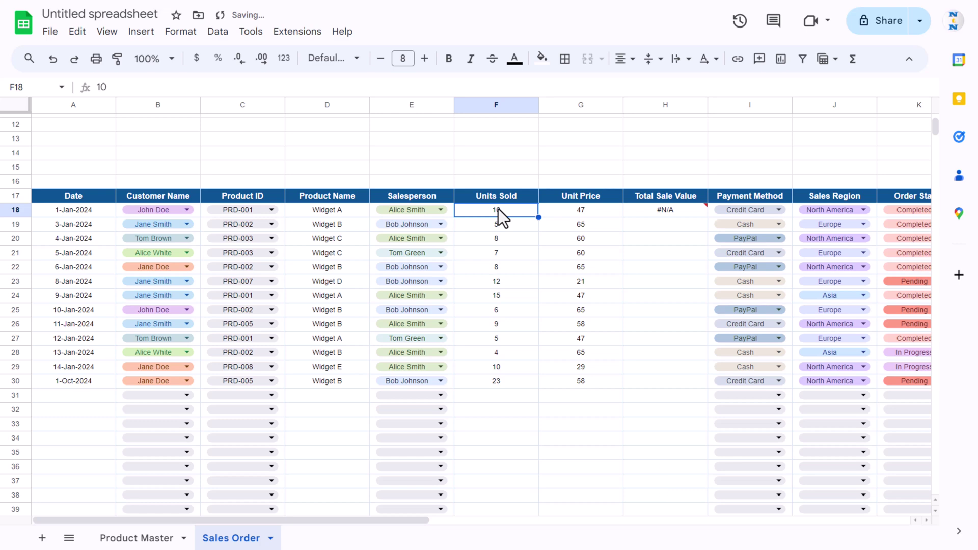
{"action": "key", "text": "ctrl+z"}
{"action": "type", "text": "If("}
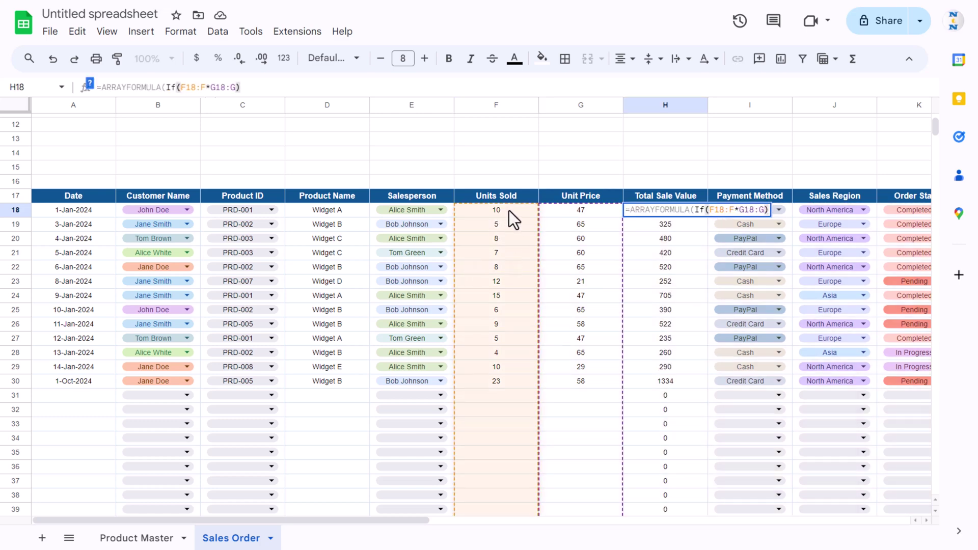
{"action": "type", "text": "F18:F"}
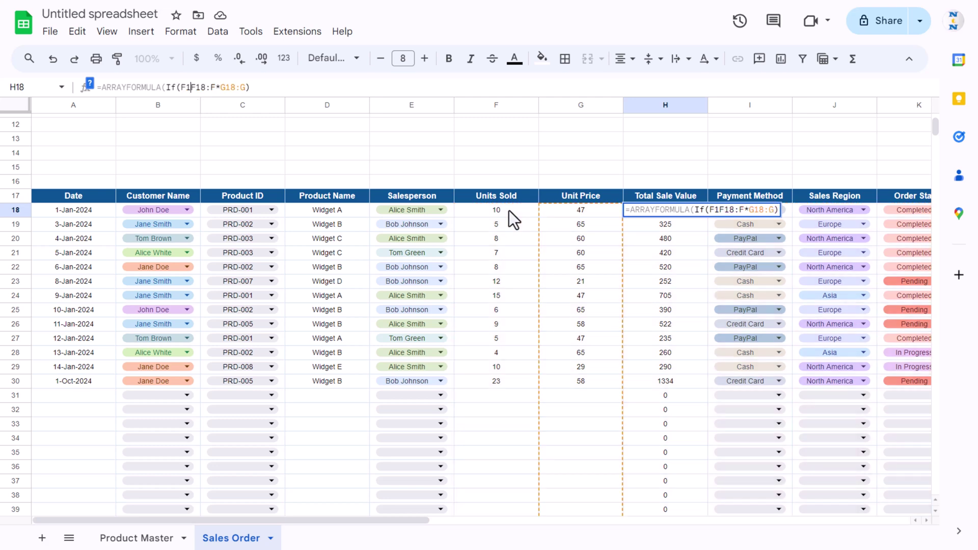
{"action": "type", "text": "18=\"\",\"\","}
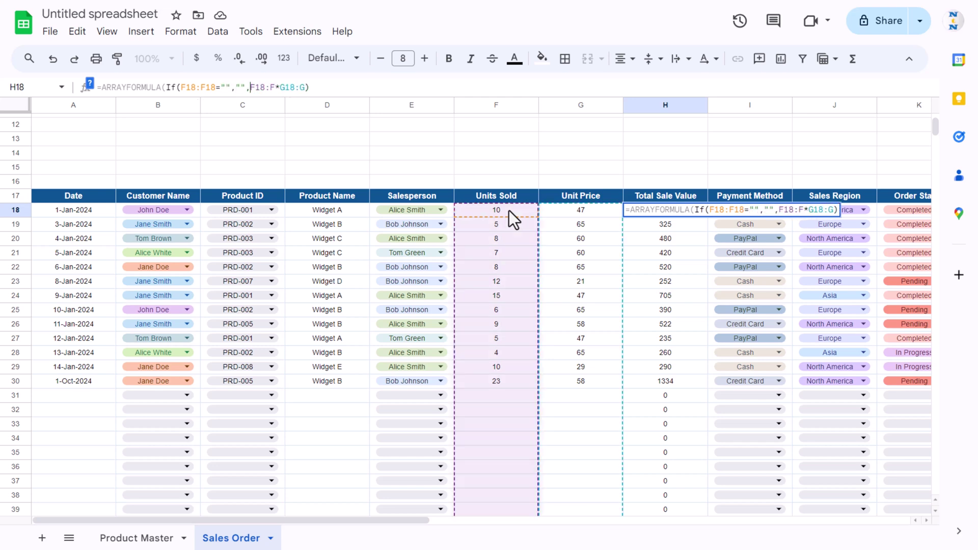
{"action": "key", "text": "Return"}
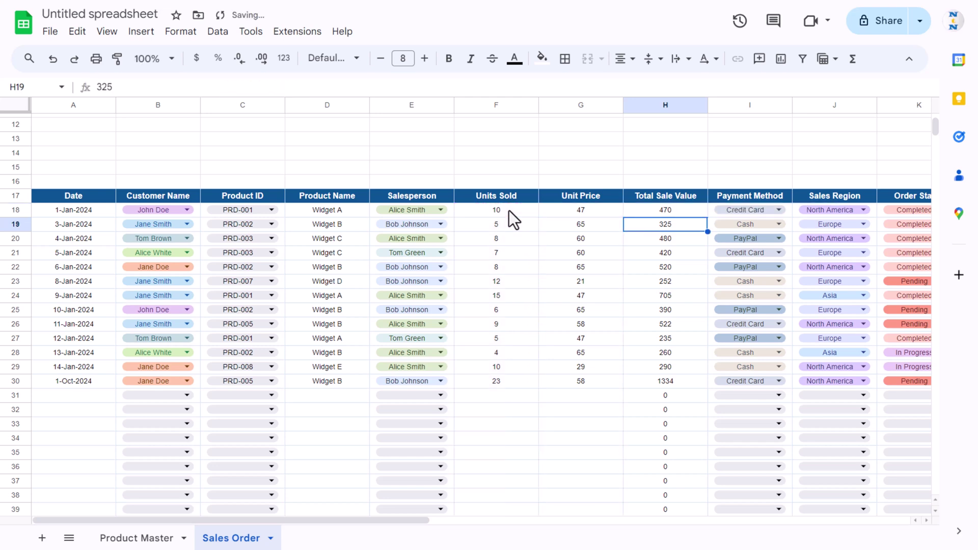
- Fix the IF condition range from F18:F18 to F18:F
{"action": "key", "text": "Up"}
{"action": "key", "text": "Return"}
{"action": "key", "text": "Left"}
{"action": "key", "text": "Left"}
{"action": "key", "text": "Left"}
{"action": "key", "text": "Left"}
{"action": "key", "text": "Left"}
{"action": "key", "text": "Left"}
{"action": "key", "text": "Left"}
{"action": "key", "text": "Left"}
{"action": "key", "text": "Left"}
{"action": "key", "text": "Left"}
{"action": "key", "text": "Left"}
{"action": "key", "text": "Left"}
{"action": "key", "text": "Left"}
{"action": "key", "text": "Left"}
{"action": "key", "text": "Left"}
{"action": "key", "text": "Left"}
{"action": "key", "text": "Left"}
{"action": "key", "text": "Left"}
{"action": "key", "text": "Left"}
{"action": "key", "text": "Left"}
{"action": "key", "text": "BackSpace"}
{"action": "key", "text": "BackSpace"}
{"action": "key", "text": "BackSpace"}
{"action": "type", "text": "F"}
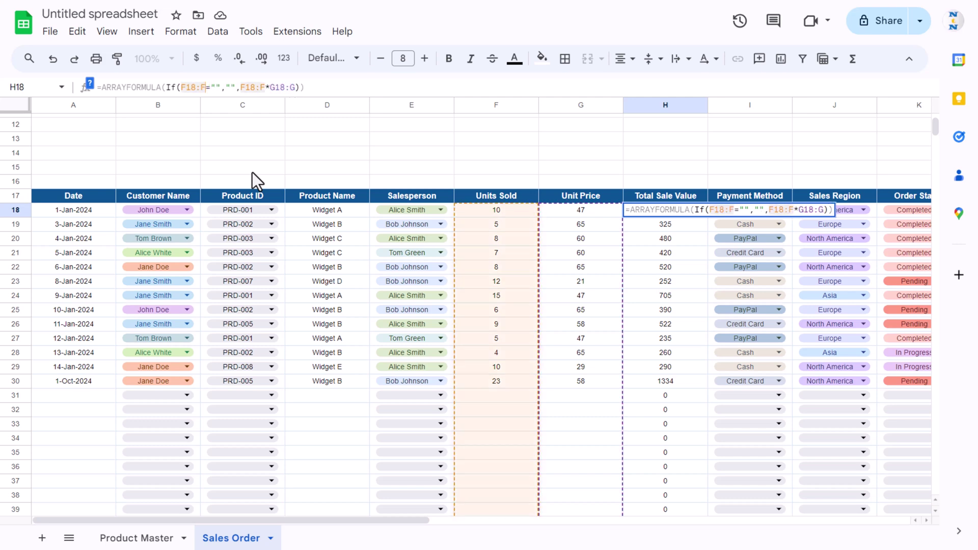
{"action": "key", "text": "Return"}
- Verify Total Sale Value rows below the orders now stay blank instead of 0
{"action": "key", "text": "Up"}
{"action": "key", "text": "ctrl+Down"}
{"action": "key", "text": "Up"}
{"action": "key", "text": "ctrl+Up"}
{"action": "key", "text": "Down"}
{"action": "key", "text": "ctrl+Down"}
{"action": "key", "text": "Down"}
{"action": "key", "text": "Down"}
{"action": "key", "text": "Down"}
{"action": "key", "text": "Down"}
{"action": "key", "text": "ctrl+Up"}
{"action": "key", "text": "ctrl+Up"}
{"action": "key", "text": "ctrl+Up"}
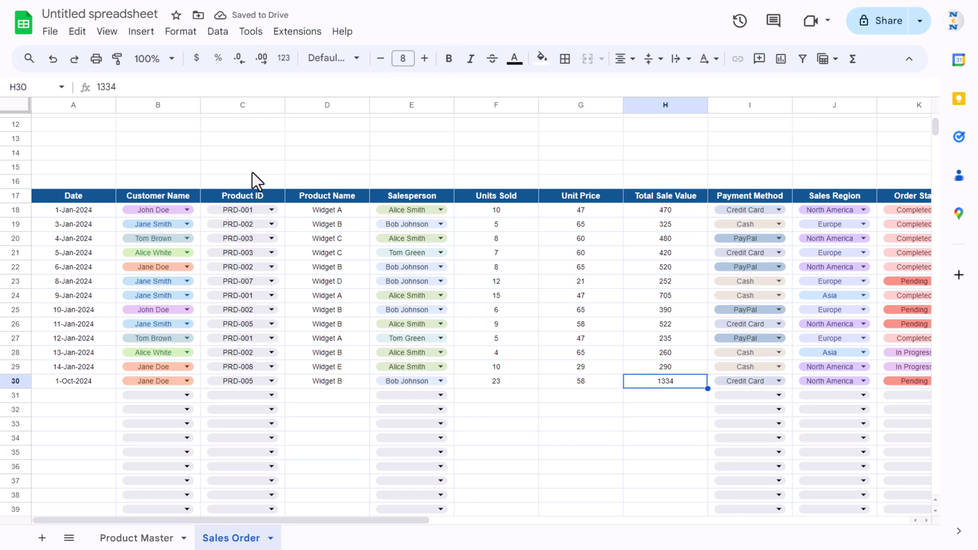
- Hide the sheet gridlines
{"action": "key", "text": "ctrl+Down"}
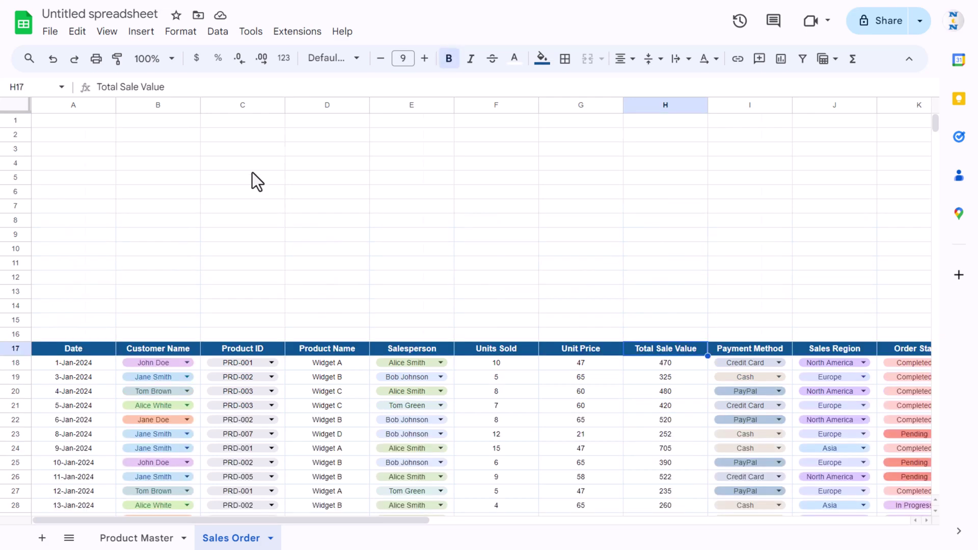
{"action": "key", "text": "ctrl+Right"}
{"action": "key", "text": "ctrl+Left"}
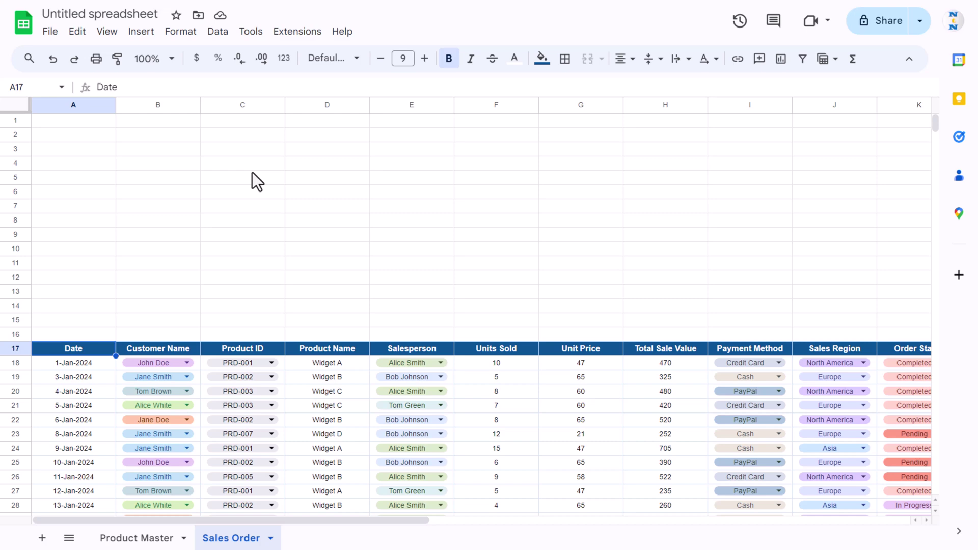
{"action": "left_click", "coordinate": [108, 34]}
{"action": "mouse_move", "coordinate": [115, 56]}
{"action": "left_click", "coordinate": [359, 82]}
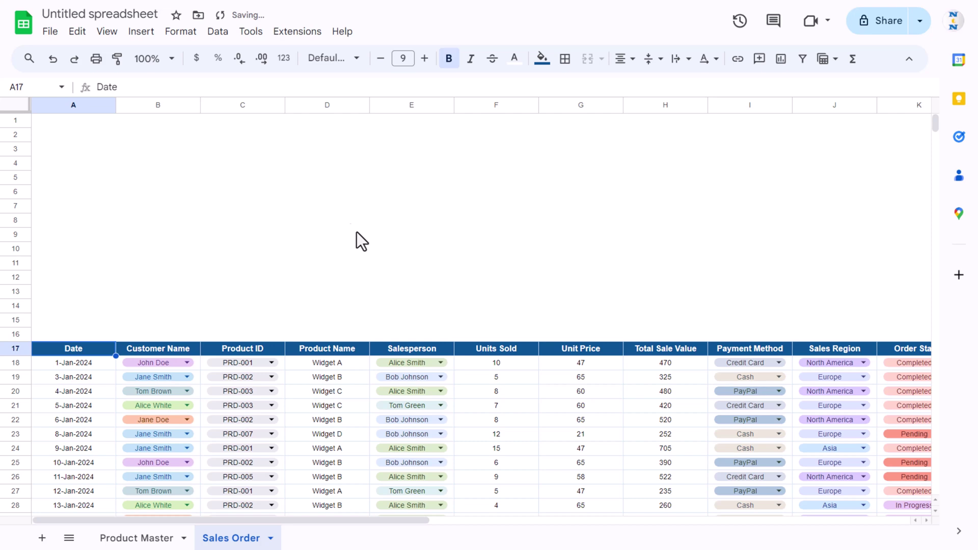
- Insert a column chart, shrink it over A5:C15, and make rows 1 and 2 taller
{"action": "left_click", "coordinate": [344, 211]}
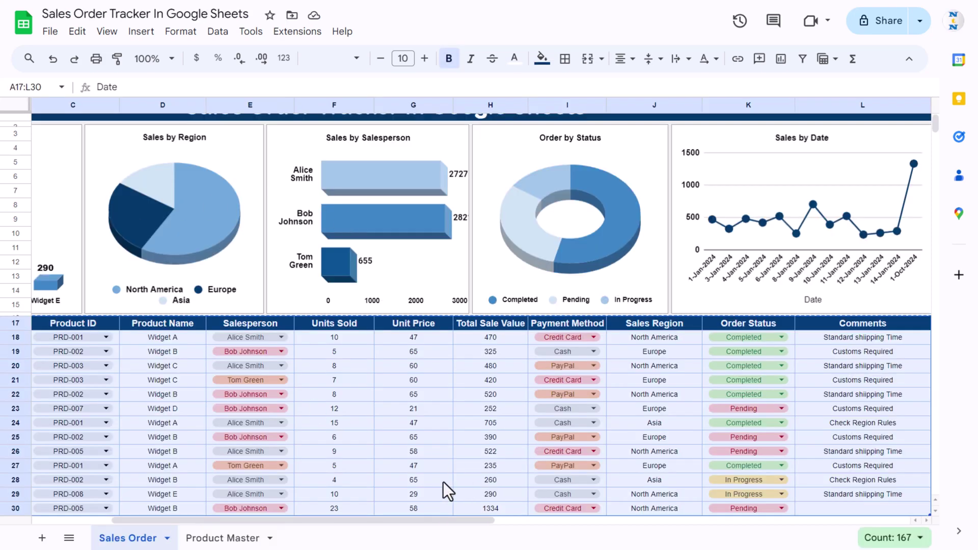
{"action": "left_click_drag", "start_coordinate": [395, 520], "coordinate": [136, 509]}
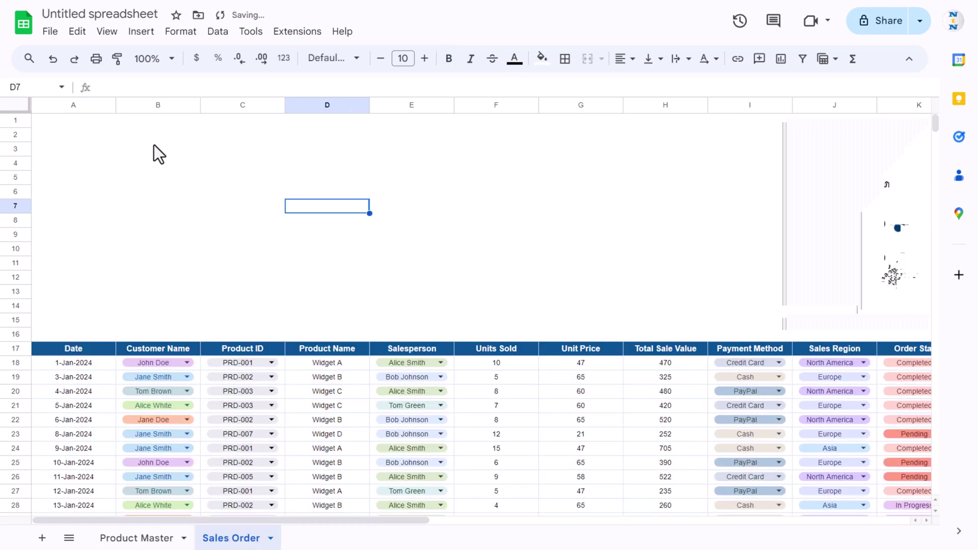
{"action": "left_click", "coordinate": [152, 163]}
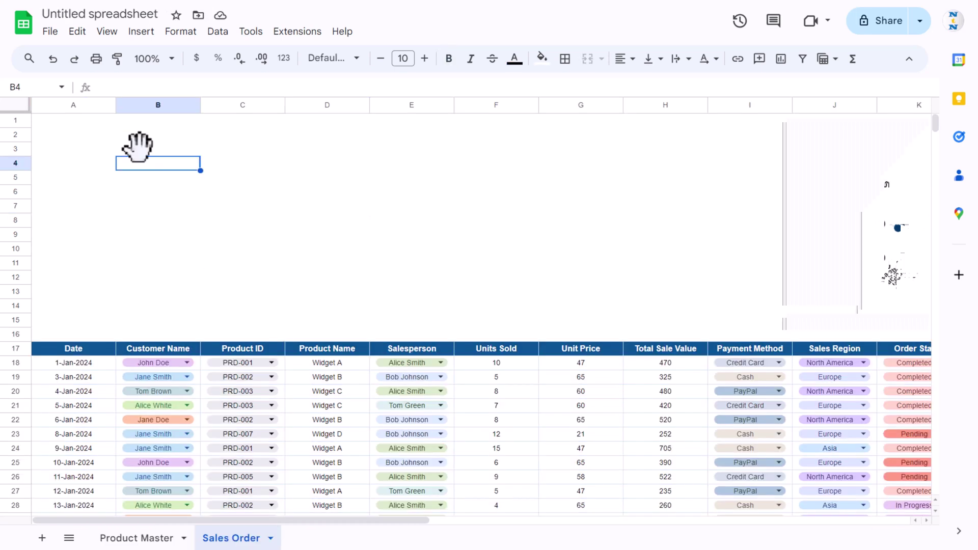
{"action": "left_click", "coordinate": [146, 33]}
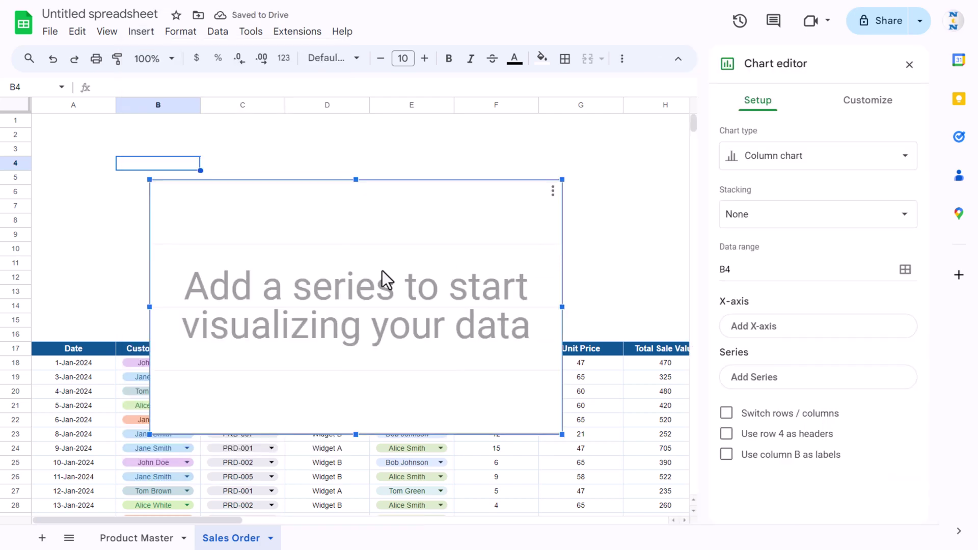
{"action": "left_click_drag", "start_coordinate": [349, 193], "coordinate": [235, 138]}
{"action": "left_click_drag", "start_coordinate": [447, 379], "coordinate": [280, 280]}
{"action": "left_click_drag", "start_coordinate": [185, 179], "coordinate": [183, 209]}
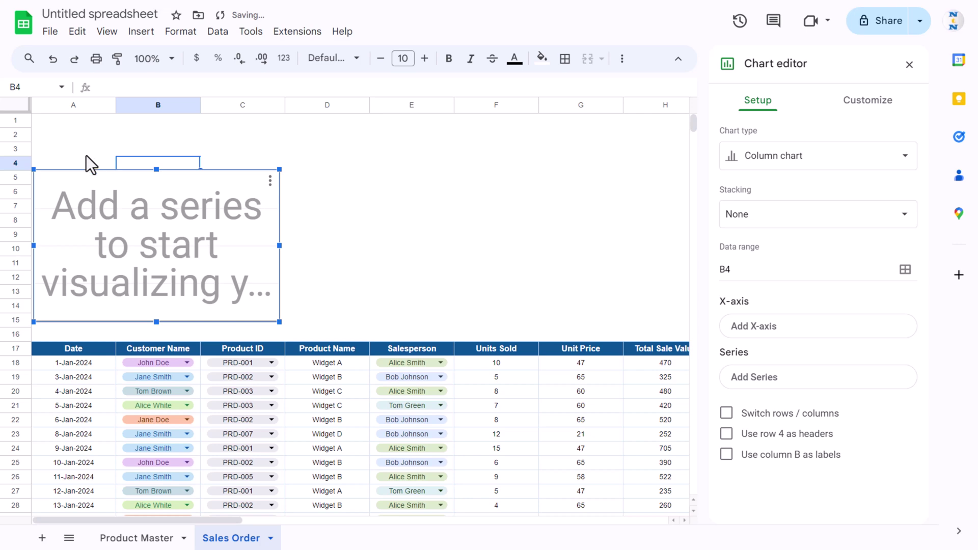
{"action": "left_click", "coordinate": [77, 126]}
{"action": "left_click_drag", "start_coordinate": [24, 123], "coordinate": [15, 147]}
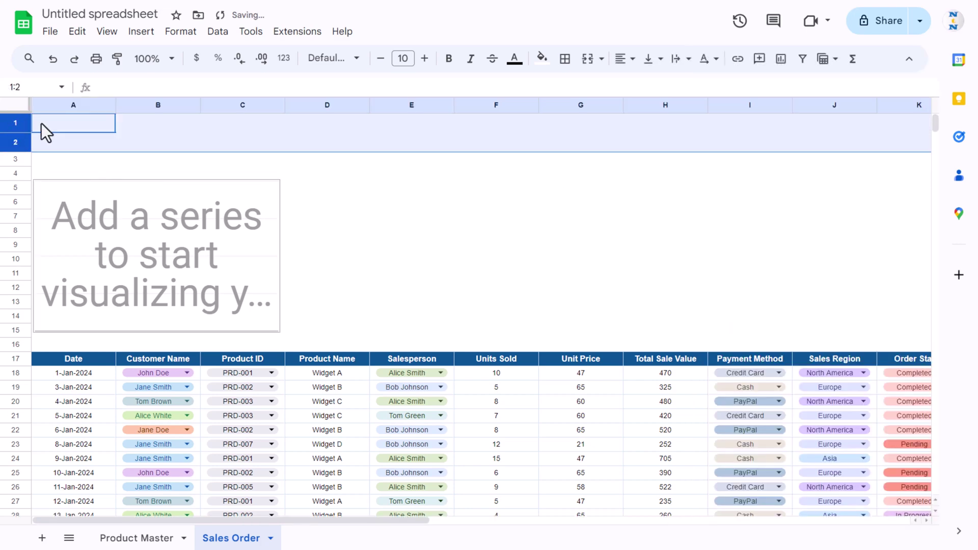
- Make row 1 taller, then select A1:L1 and merge it into one cell
{"action": "left_click", "coordinate": [113, 147]}
{"action": "key", "text": "ctrl+z"}
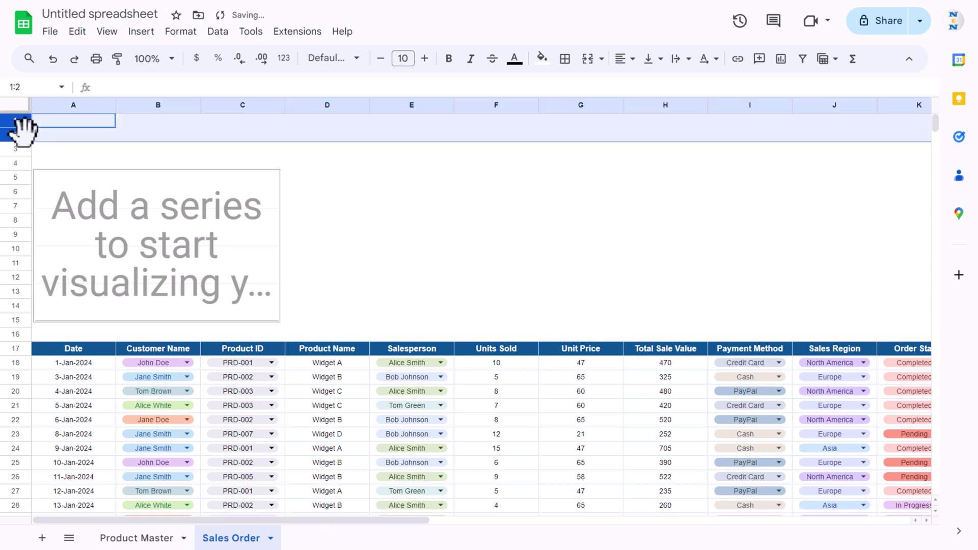
{"action": "left_click", "coordinate": [157, 163]}
{"action": "left_click", "coordinate": [10, 122]}
{"action": "left_click_drag", "start_coordinate": [16, 135], "coordinate": [15, 149]}
{"action": "left_click", "coordinate": [87, 134]}
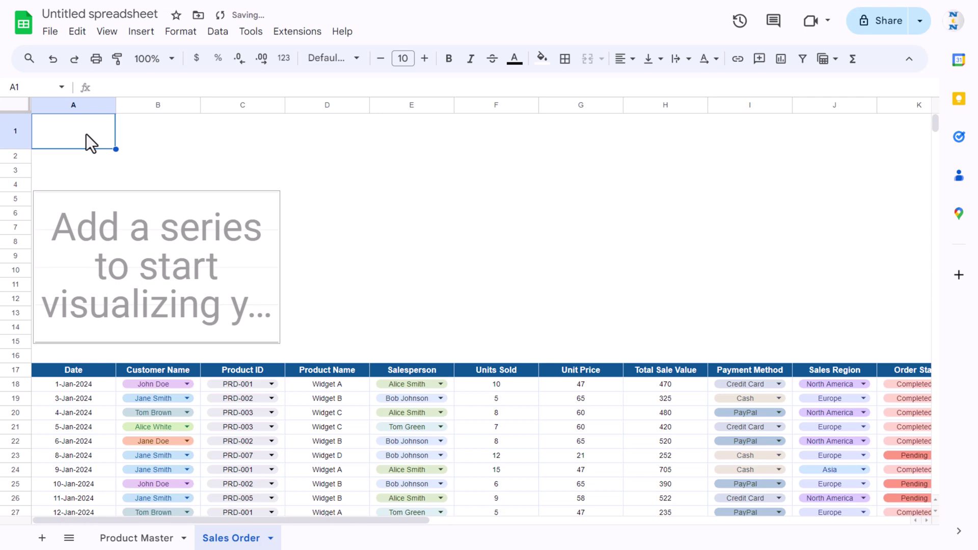
{"action": "key", "text": "shift+Right"}
{"action": "key", "text": "shift+Right"}
{"action": "key", "text": "shift+Right"}
{"action": "key", "text": "shift+Right"}
{"action": "key", "text": "shift+Right"}
{"action": "key", "text": "shift+Right"}
{"action": "key", "text": "shift+Right"}
{"action": "key", "text": "shift+Right"}
{"action": "key", "text": "shift+Right"}
{"action": "key", "text": "shift+Right"}
{"action": "key", "text": "shift+Right"}
{"action": "key", "text": "shift+Right"}
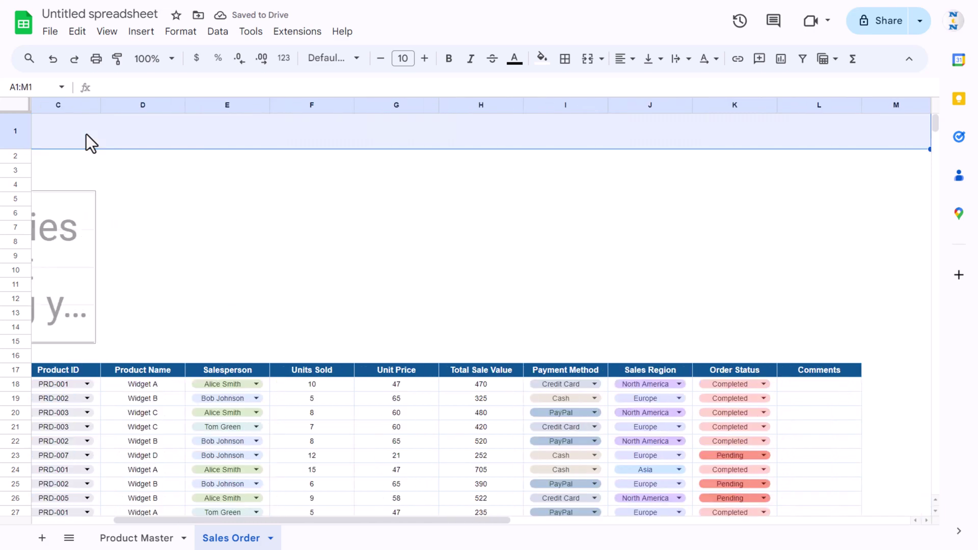
{"action": "key", "text": "shift+Left"}
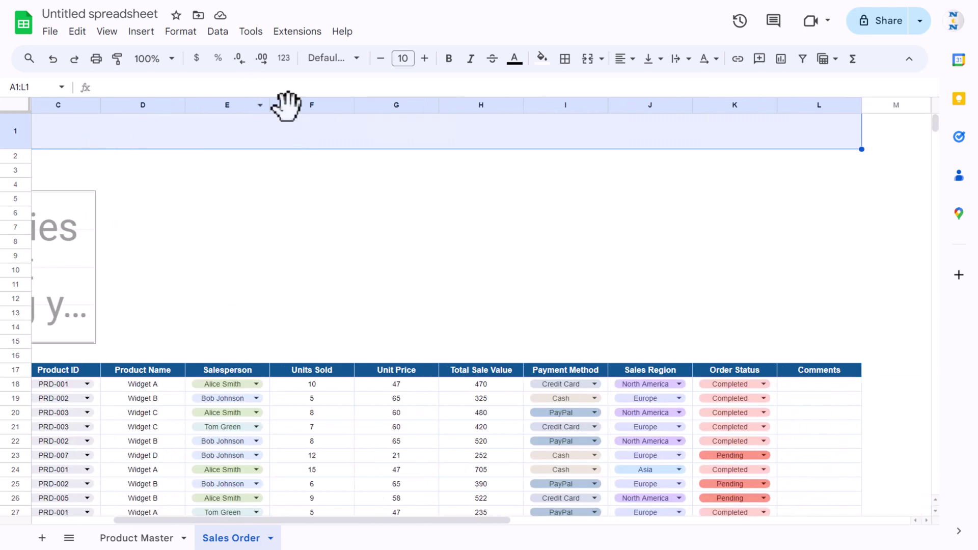
{"action": "left_click", "coordinate": [587, 61]}
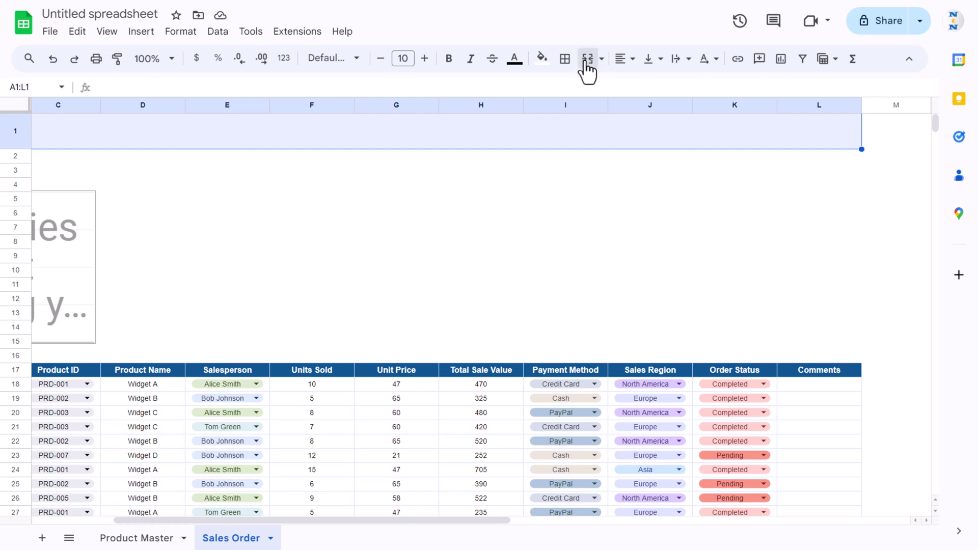
- Fill the merged banner light blue with white Arial Rounded text at size 30
{"action": "left_click", "coordinate": [542, 58]}
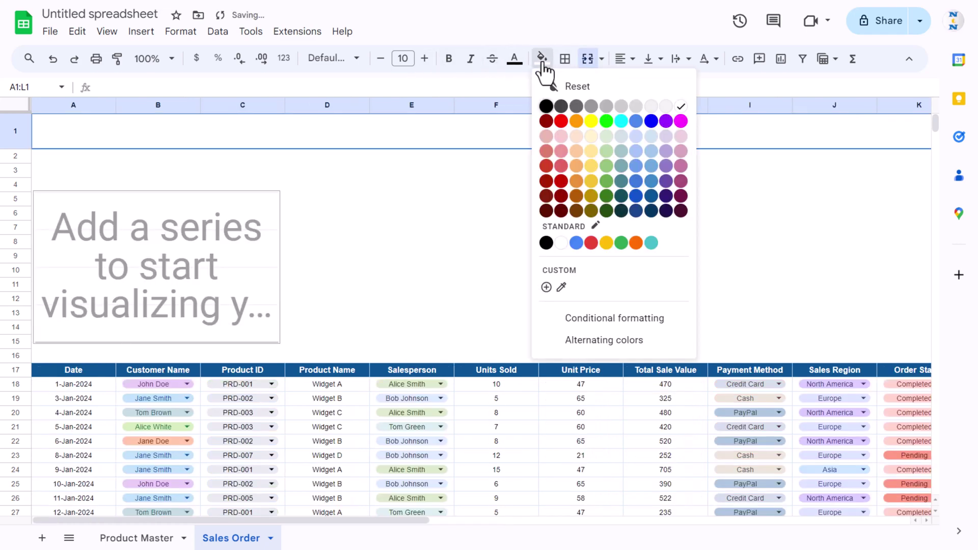
{"action": "left_click", "coordinate": [652, 167]}
{"action": "left_click", "coordinate": [515, 59]}
{"action": "left_click", "coordinate": [645, 105]}
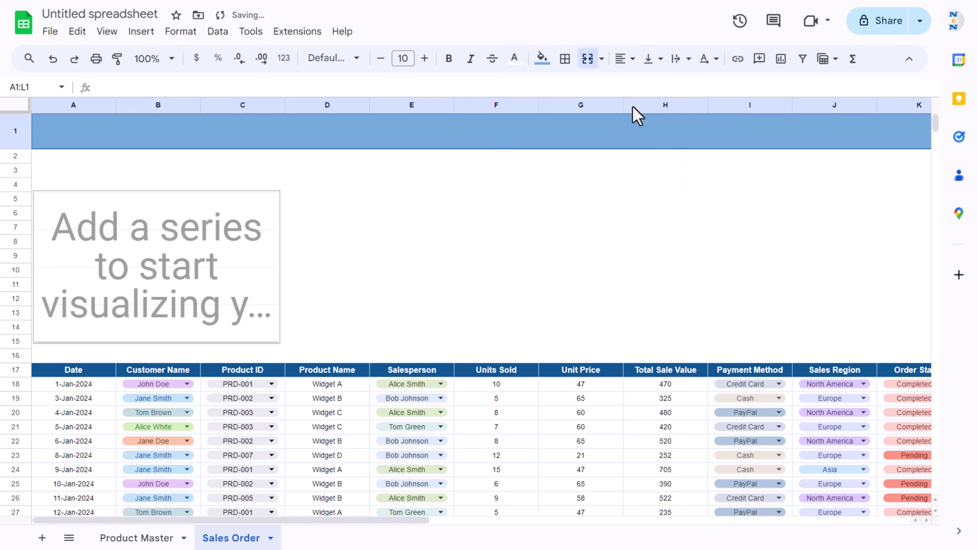
{"action": "left_click", "coordinate": [344, 63]}
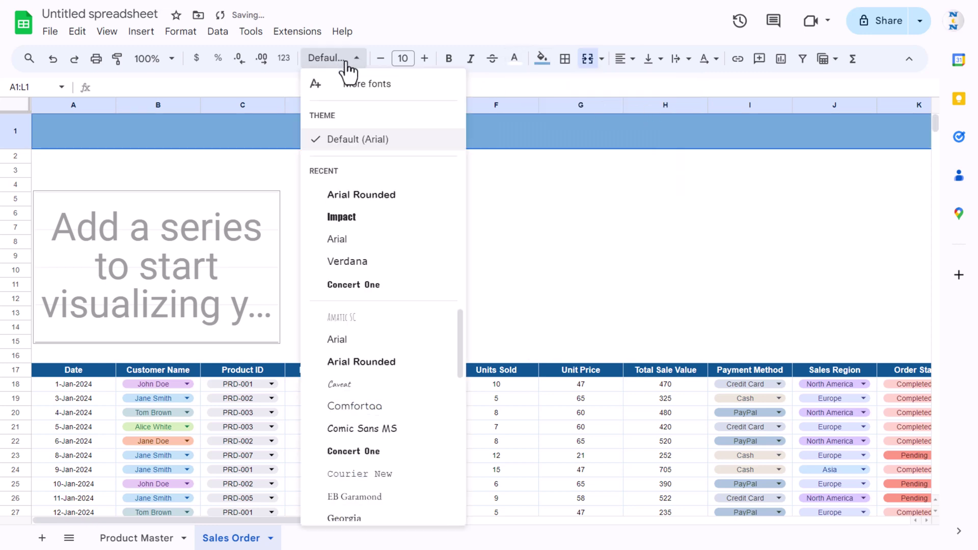
{"action": "left_click", "coordinate": [367, 196]}
{"action": "left_click", "coordinate": [411, 59]}
{"action": "type", "text": "30"}
{"action": "key", "text": "Return"}
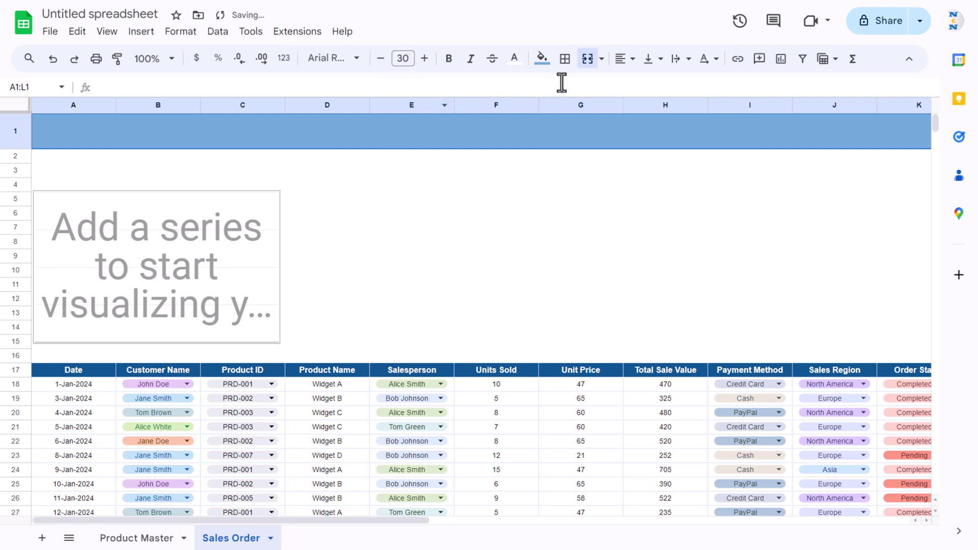
- Centre the banner text vertically and enter the title 'Sales Order Tracker'
{"action": "left_click", "coordinate": [631, 62]}
{"action": "left_click", "coordinate": [656, 65]}
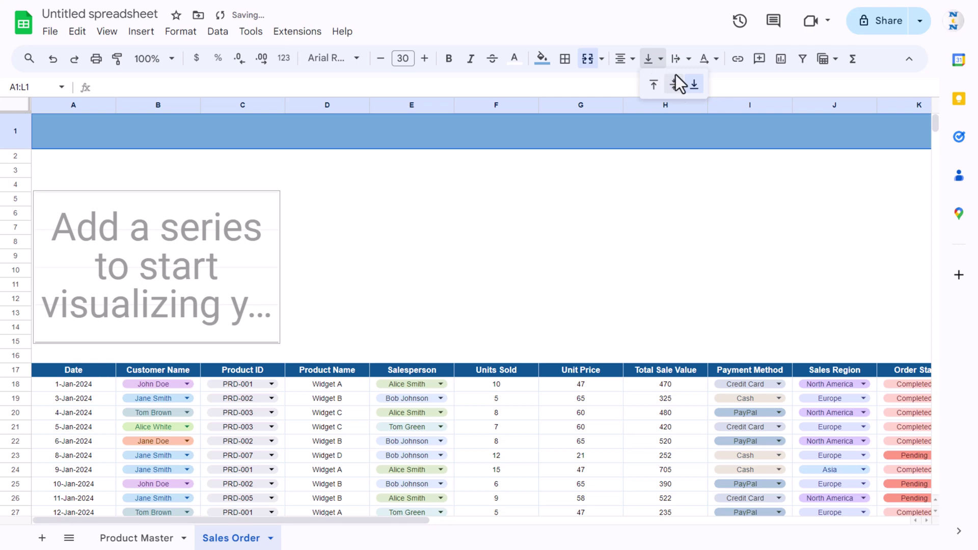
{"action": "left_click", "coordinate": [674, 84]}
{"action": "double_click", "coordinate": [473, 132]}
{"action": "type", "text": "Sales Order Tracker"}
{"action": "key", "text": "Return"}
- Place the chart from row 2 down to row 16, between the title and the table
{"action": "left_click_drag", "start_coordinate": [197, 198], "coordinate": [196, 169]}
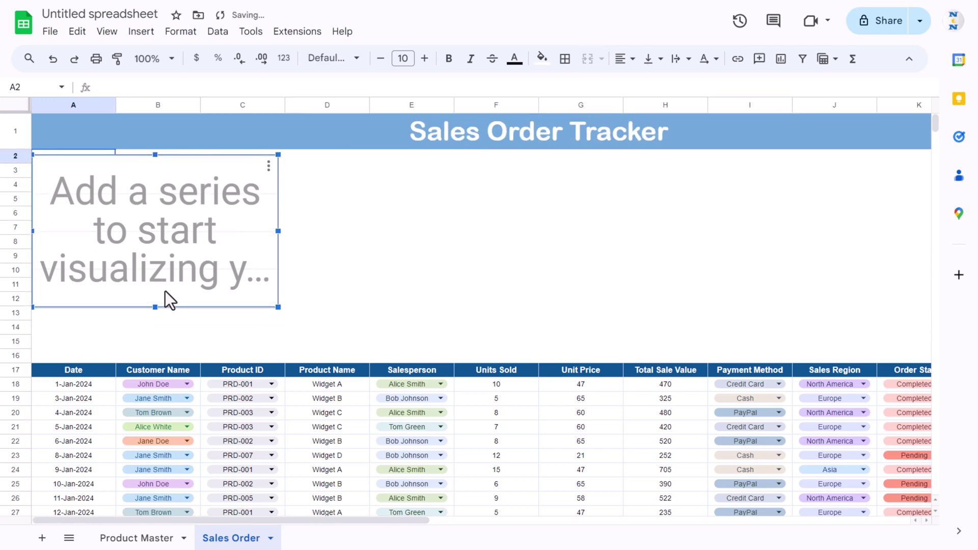
{"action": "left_click_drag", "start_coordinate": [156, 307], "coordinate": [154, 357]}
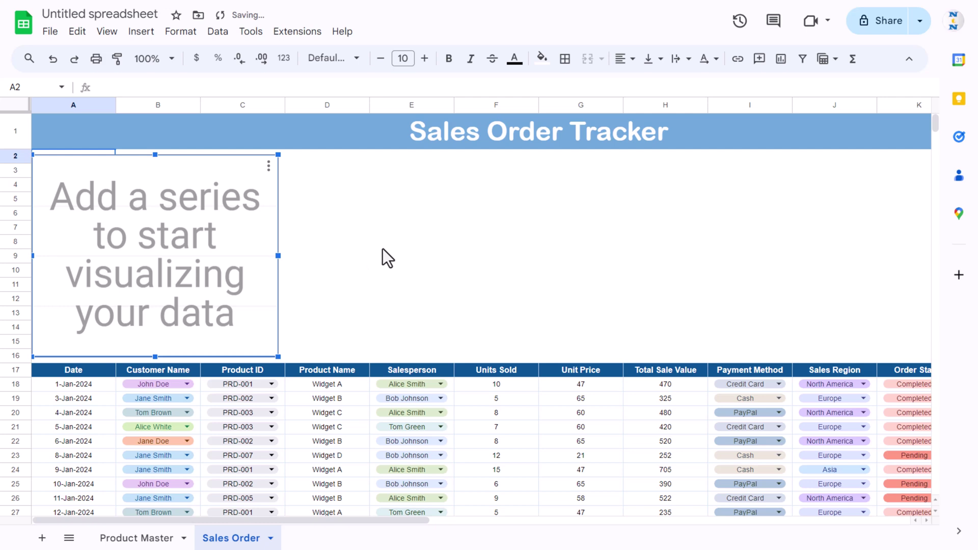
{"action": "left_click", "coordinate": [383, 245]}
- Replace the chart's old B4 data range with D17:D1000, the Product Name column
{"action": "double_click", "coordinate": [235, 179]}
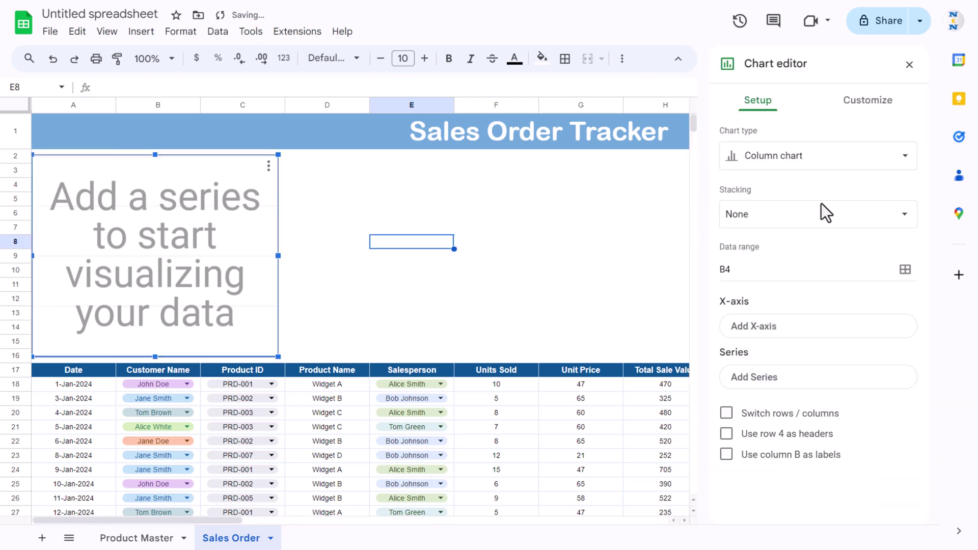
{"action": "left_click", "coordinate": [905, 269]}
{"action": "key", "text": "BackSpace"}
{"action": "left_click_drag", "start_coordinate": [453, 174], "coordinate": [550, 121]}
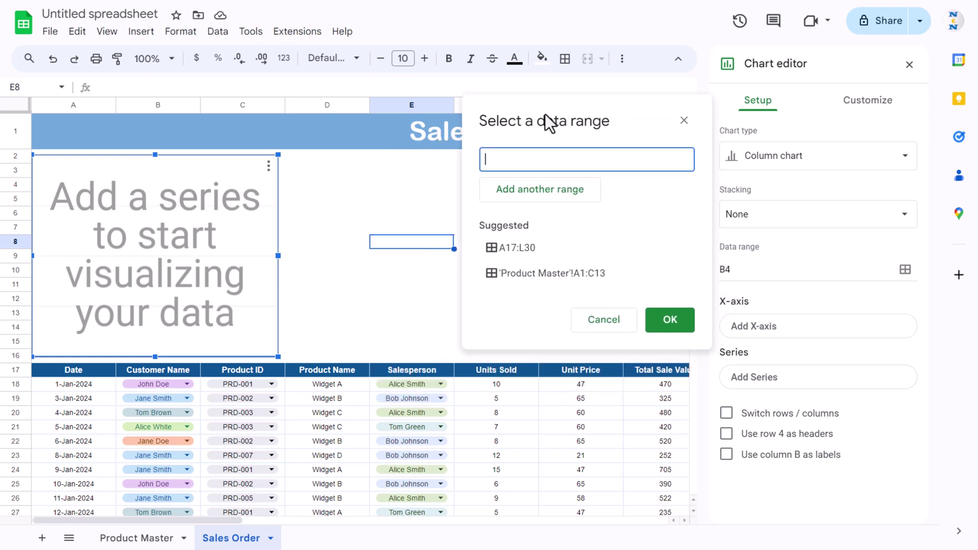
{"action": "left_click", "coordinate": [348, 374]}
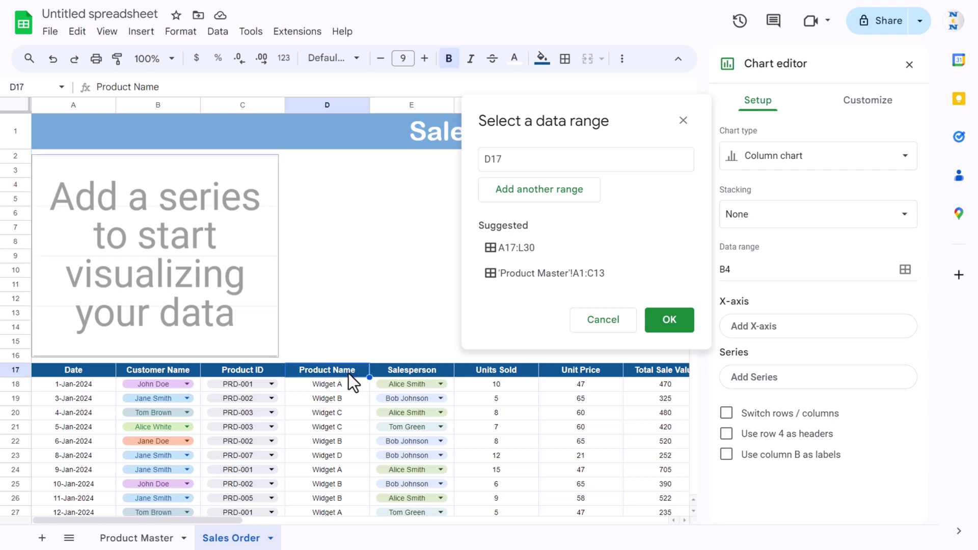
{"action": "key", "text": "ctrl+shift+Down"}
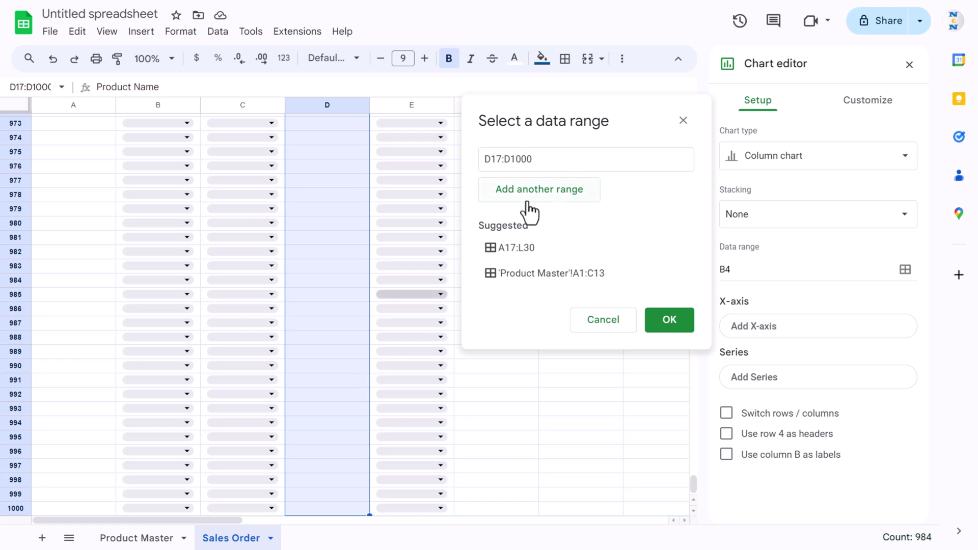
- Add H17:H1000, the Total Sale Value column, as a second data range
{"action": "left_click", "coordinate": [546, 208]}
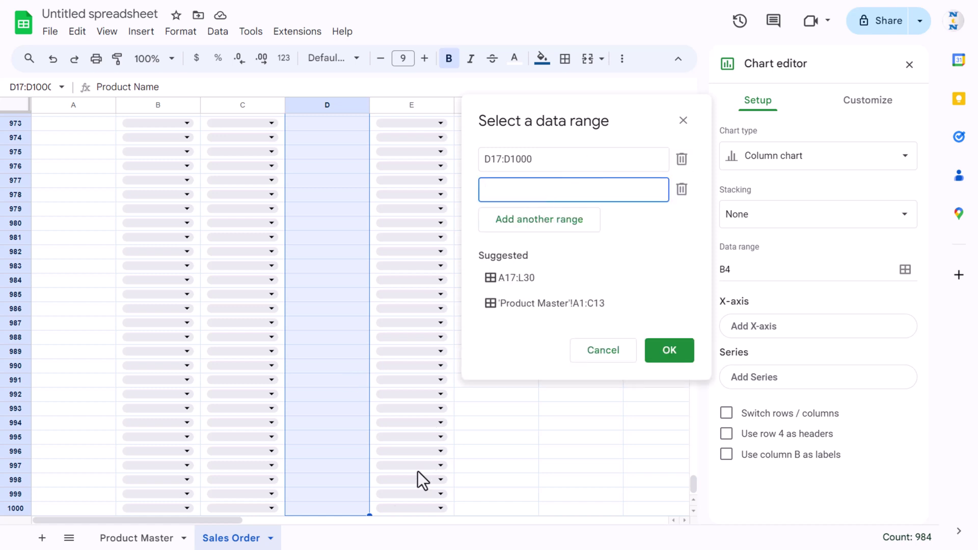
{"action": "left_click_drag", "start_coordinate": [603, 101], "coordinate": [178, 192]}
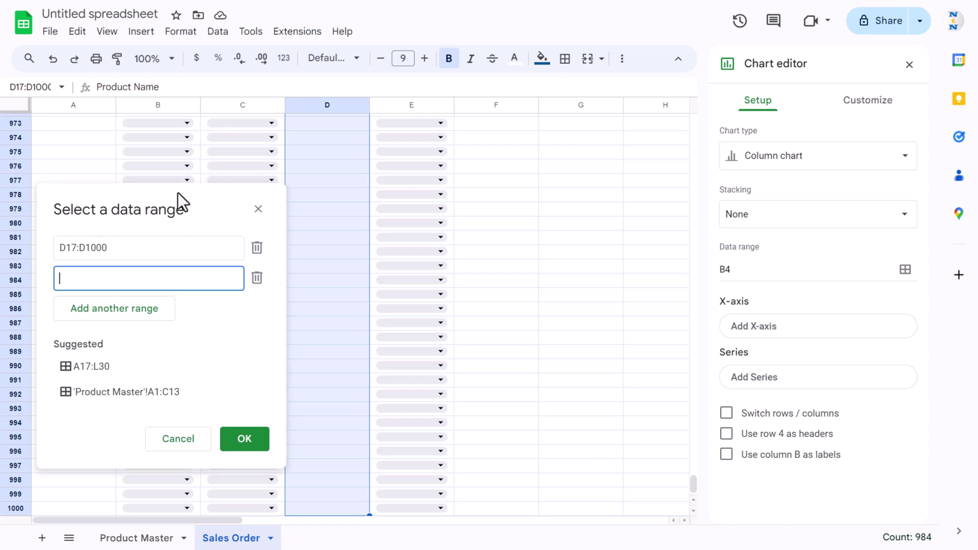
{"action": "left_click_drag", "start_coordinate": [693, 484], "coordinate": [697, 113]}
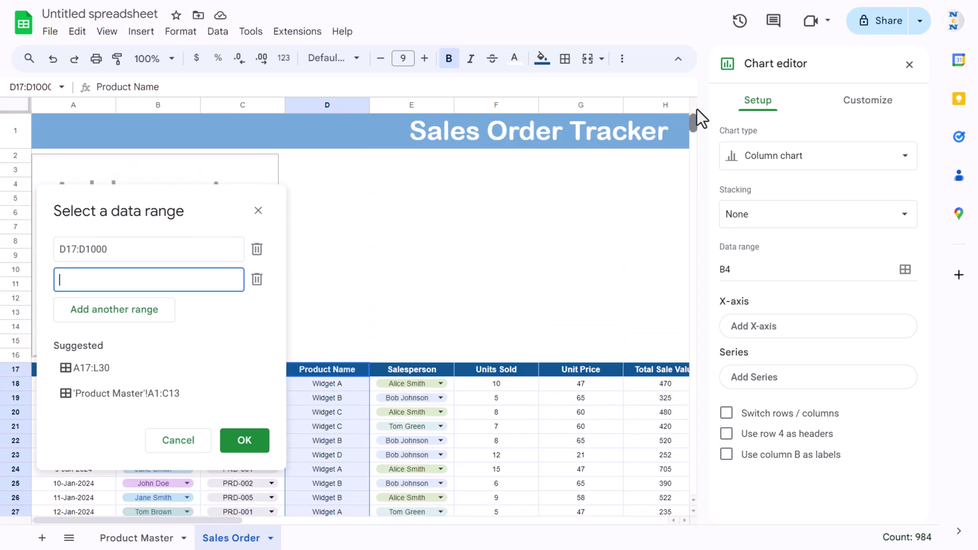
{"action": "left_click", "coordinate": [662, 369]}
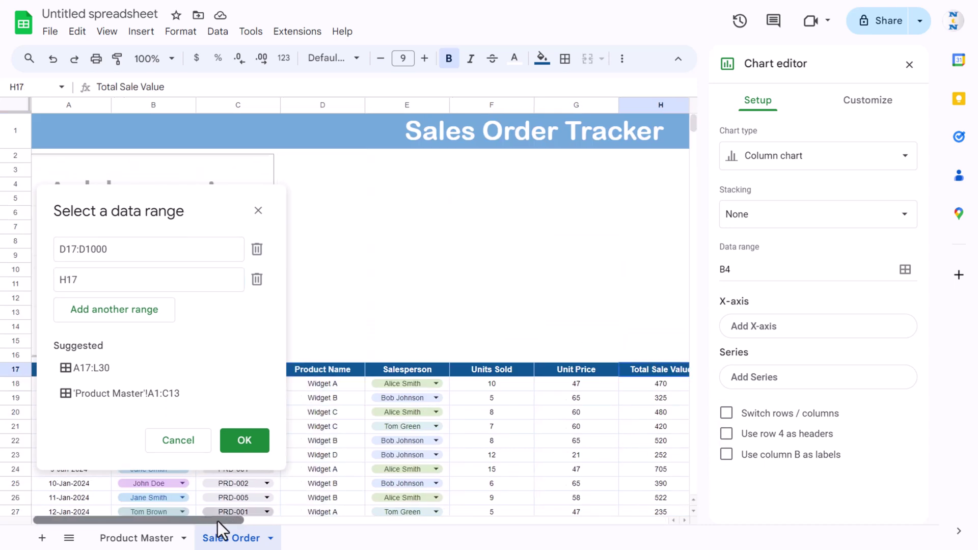
{"action": "left_click_drag", "start_coordinate": [212, 520], "coordinate": [285, 521]}
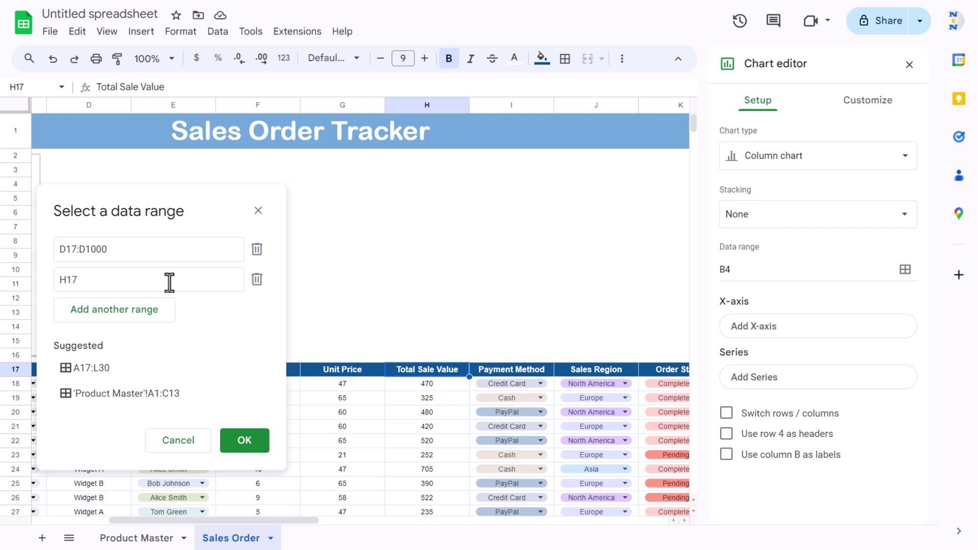
{"action": "key", "text": "ctrl+shift+Down"}
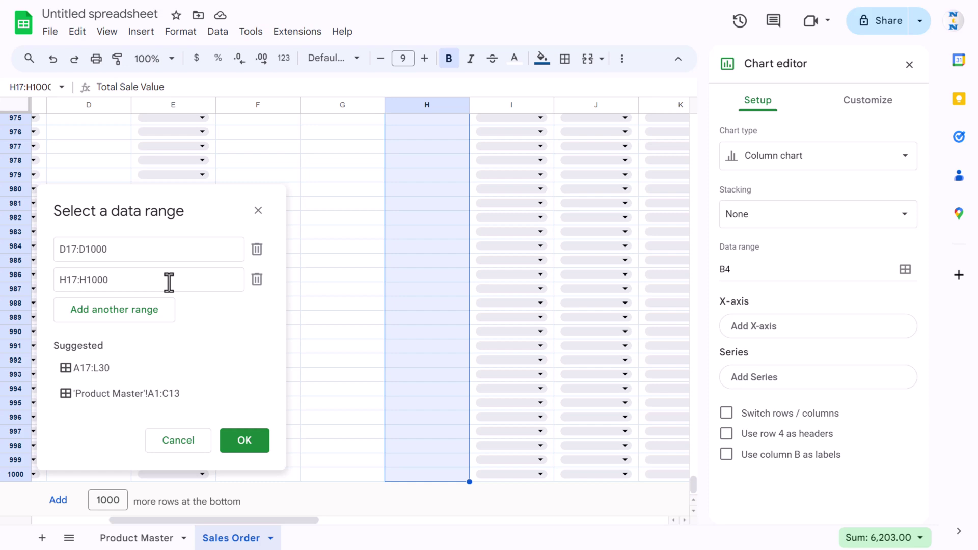
- Apply both ranges and aggregate the X-axis so five summed bars, Widget A–E, appear
{"action": "left_click", "coordinate": [256, 450]}
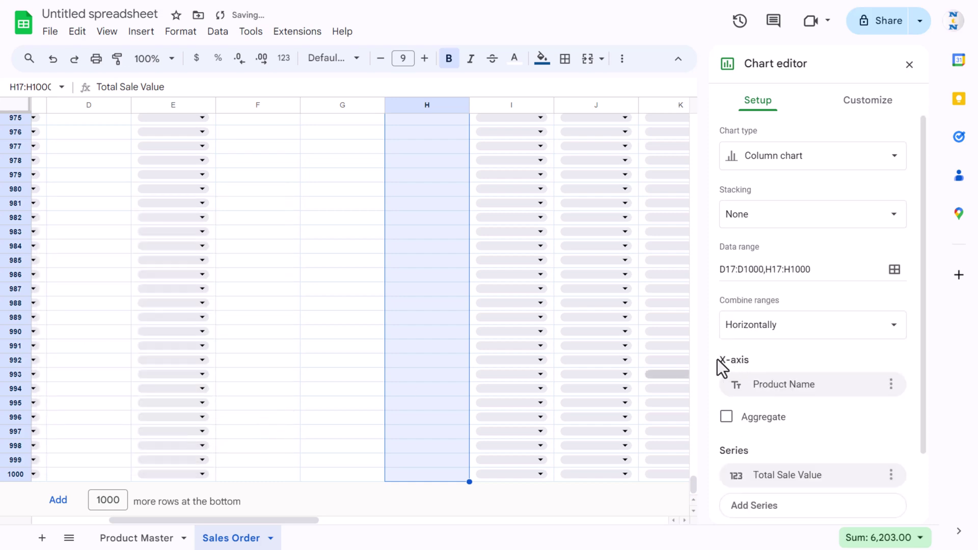
{"action": "left_click_drag", "start_coordinate": [693, 483], "coordinate": [695, 119]}
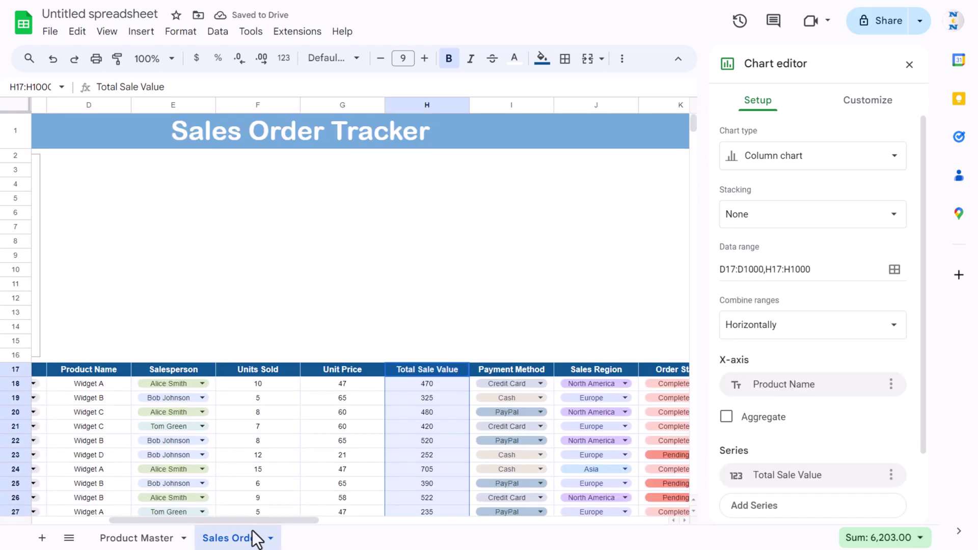
{"action": "left_click_drag", "start_coordinate": [269, 519], "coordinate": [79, 441]}
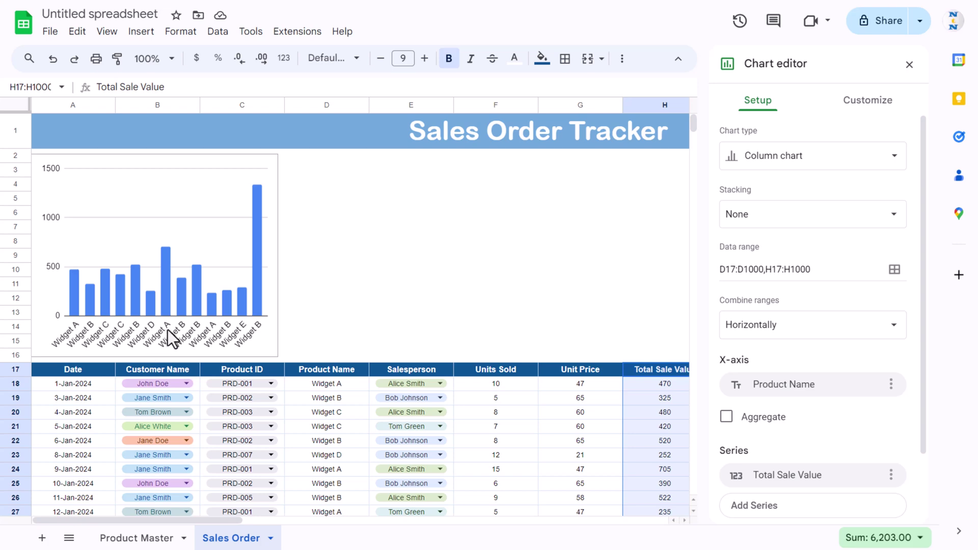
{"action": "left_click", "coordinate": [727, 417]}
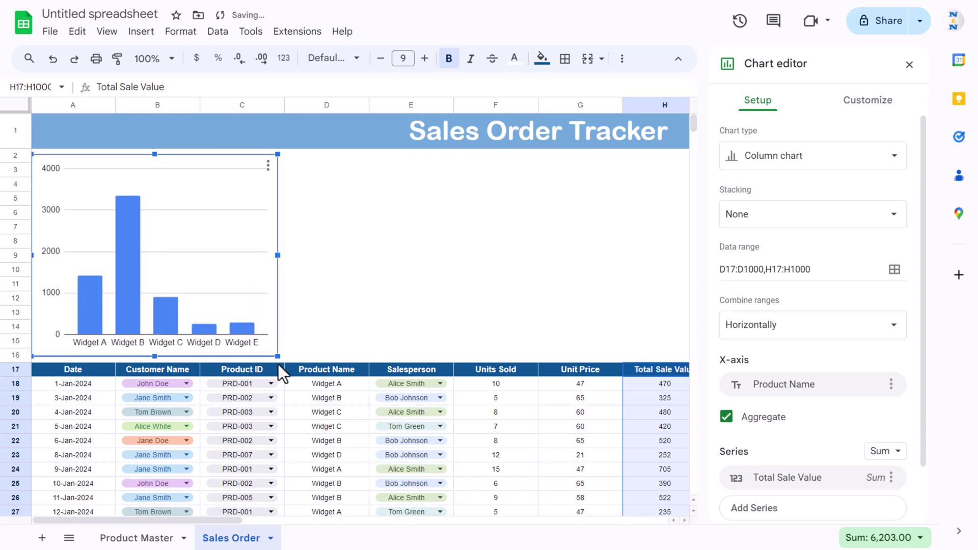
{"action": "scroll", "coordinate": [870, 404], "scroll_direction": "down", "scroll_amount": 2}
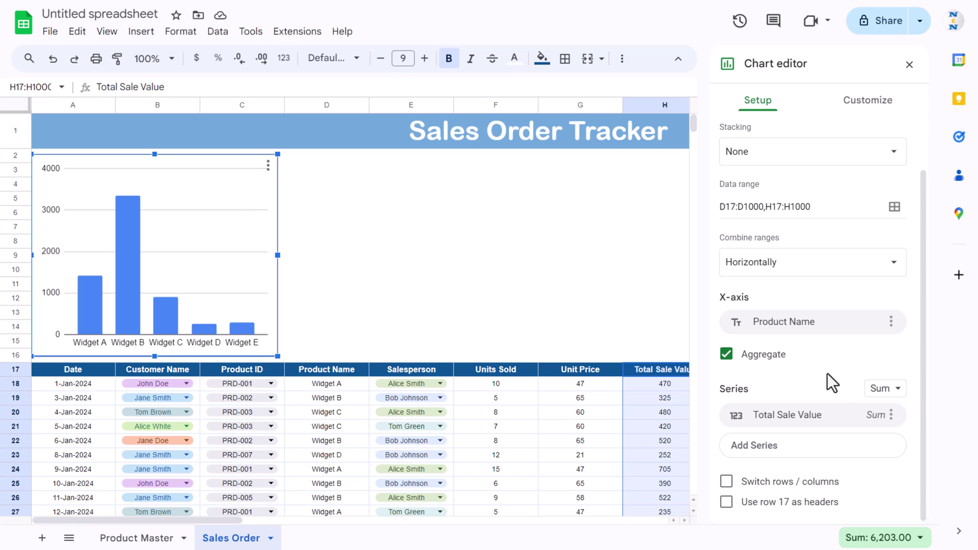
{"action": "scroll", "coordinate": [818, 371], "scroll_direction": "up", "scroll_amount": 2}
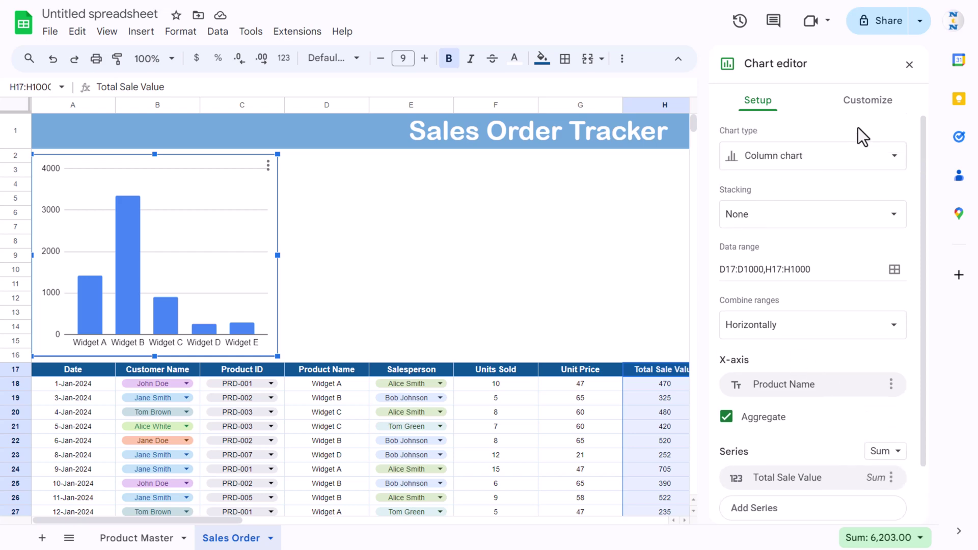
{"action": "left_click", "coordinate": [868, 101]}
- Turn on the 3D chart style and uncheck Major gridlines
{"action": "left_click", "coordinate": [785, 136]}
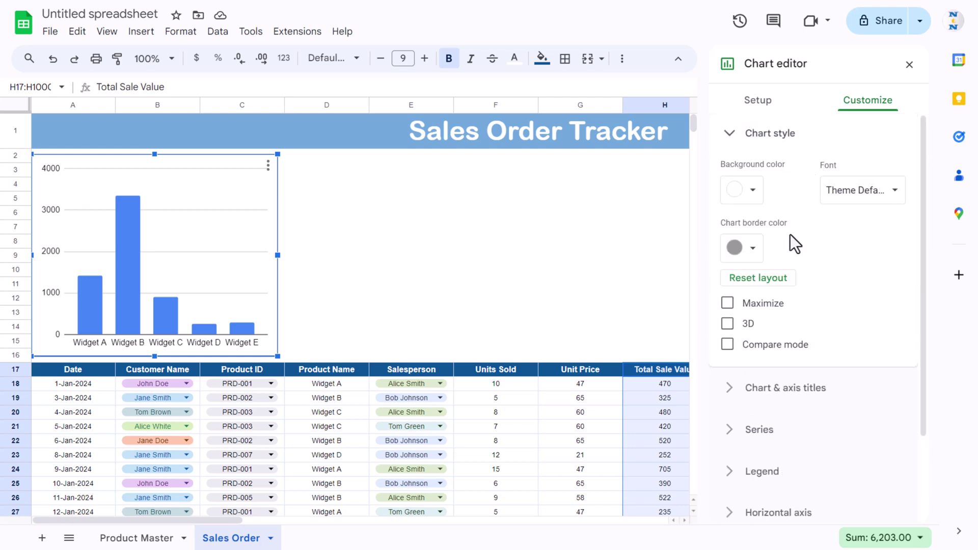
{"action": "left_click", "coordinate": [728, 324]}
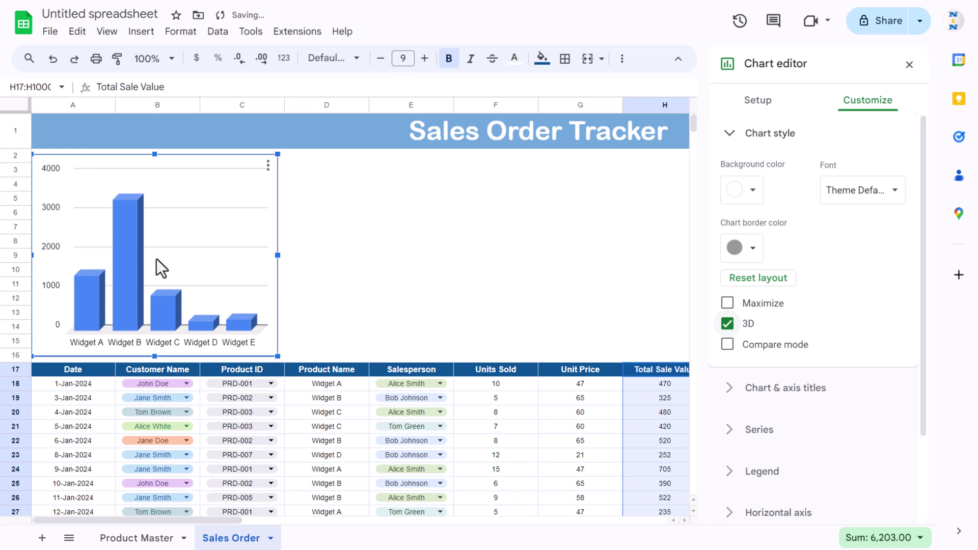
{"action": "left_click", "coordinate": [188, 248]}
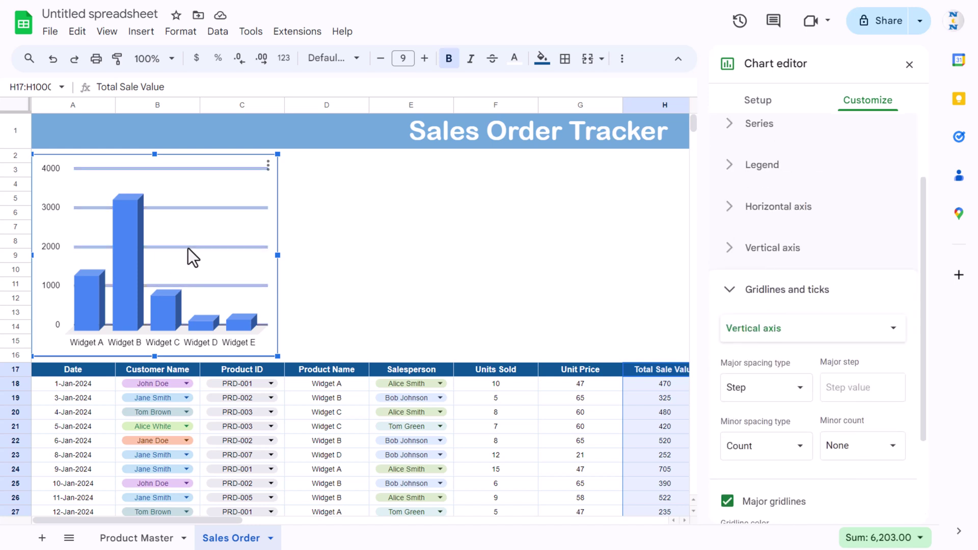
{"action": "scroll", "coordinate": [794, 499], "scroll_direction": "down", "scroll_amount": 2}
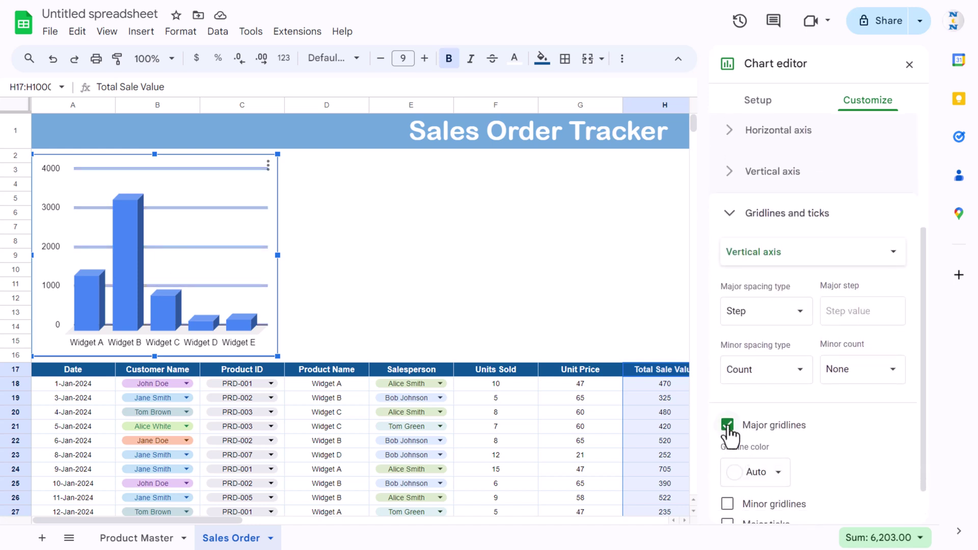
{"action": "left_click", "coordinate": [727, 427]}
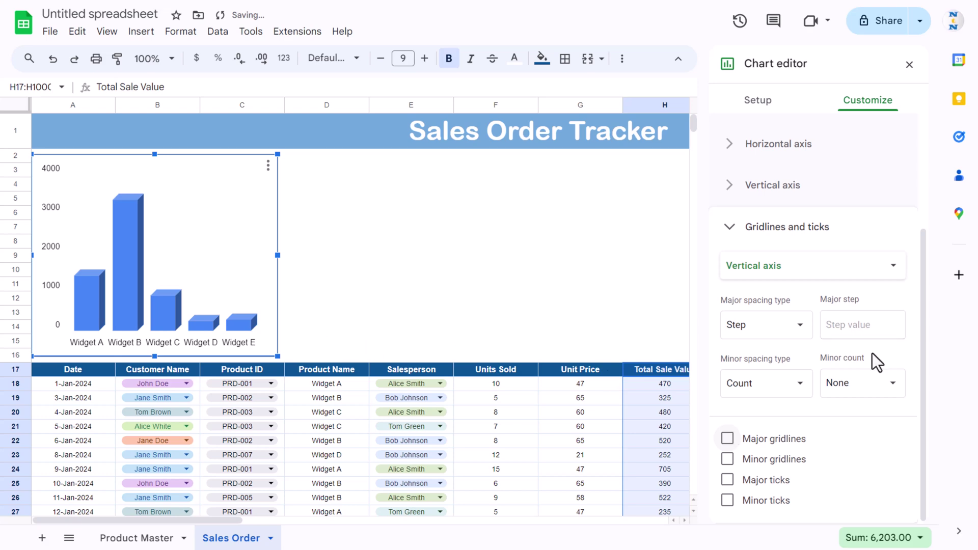
{"action": "left_click", "coordinate": [124, 234]}
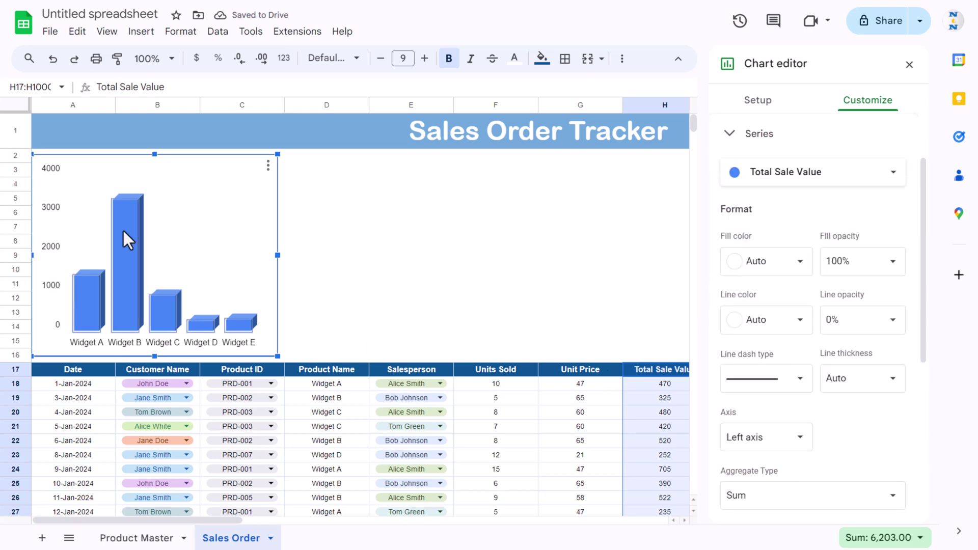
- Recolour the bars light blue and show data labels at the Outside end position
{"action": "left_click", "coordinate": [800, 271]}
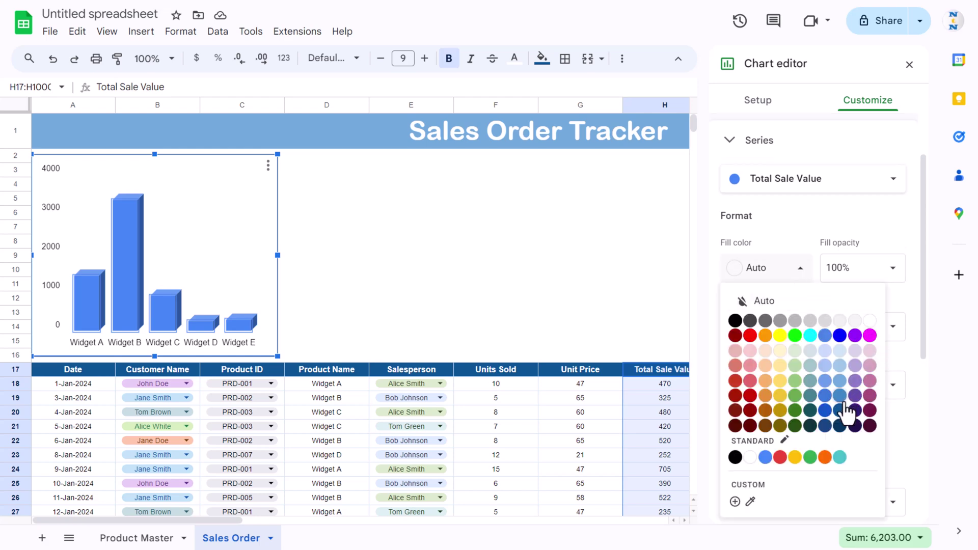
{"action": "left_click", "coordinate": [841, 425]}
{"action": "scroll", "coordinate": [865, 408], "scroll_direction": "down", "scroll_amount": 5}
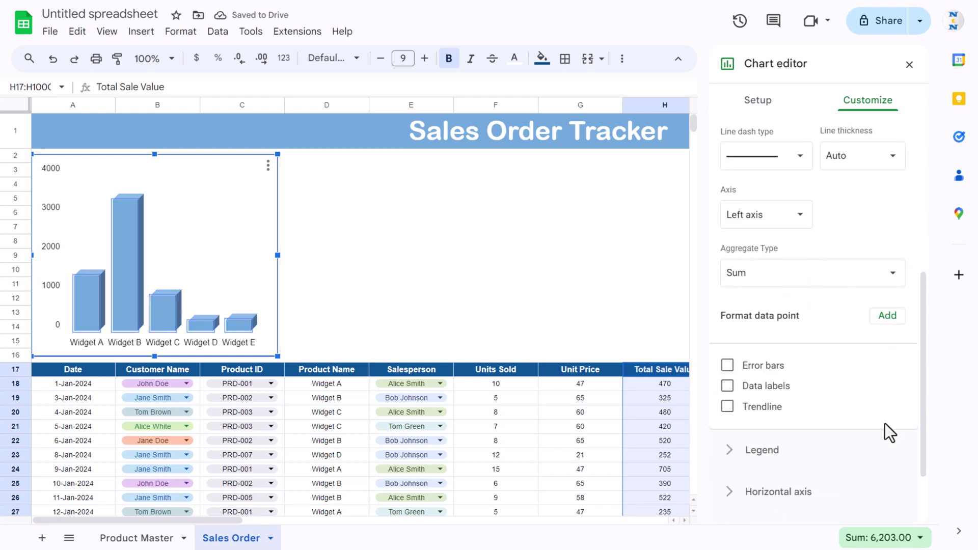
{"action": "left_click", "coordinate": [728, 386]}
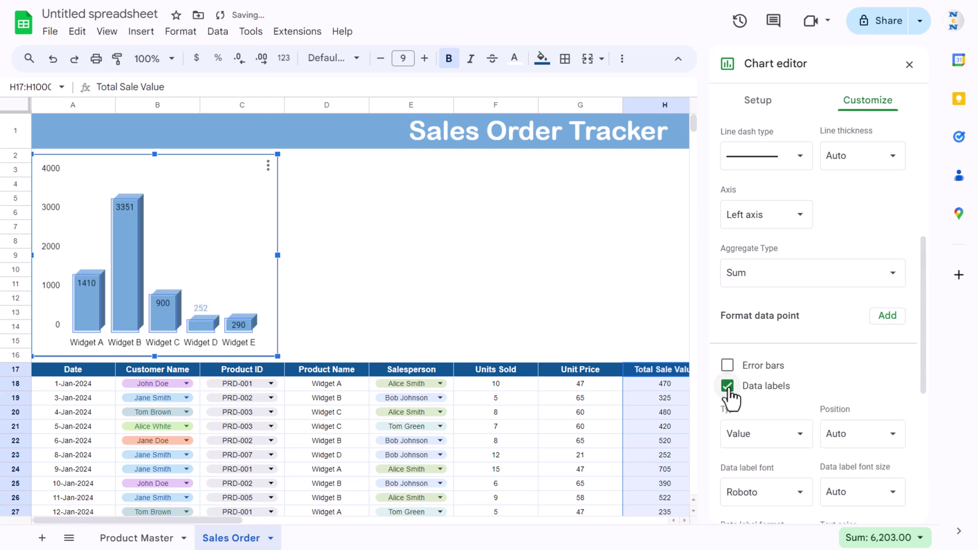
{"action": "scroll", "coordinate": [851, 419], "scroll_direction": "down", "scroll_amount": 3}
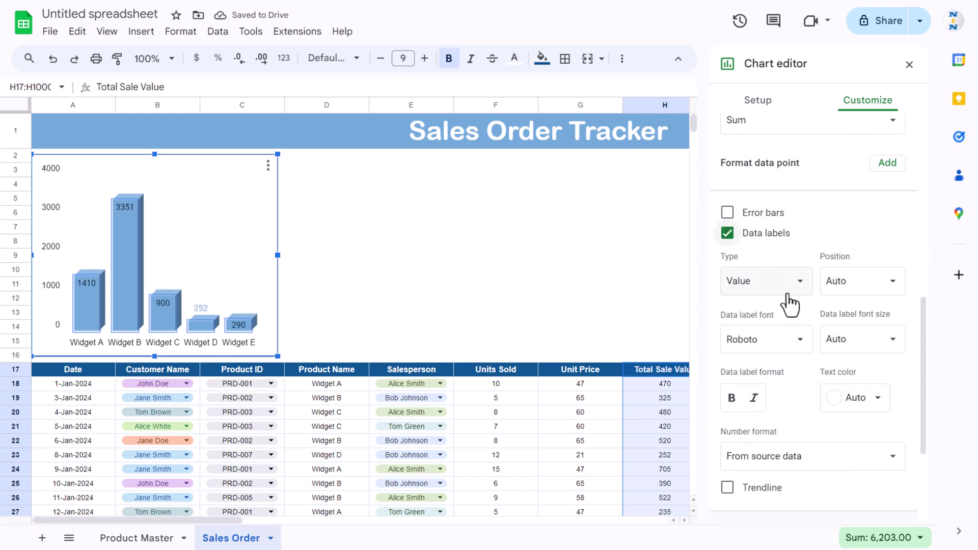
{"action": "left_click", "coordinate": [892, 289]}
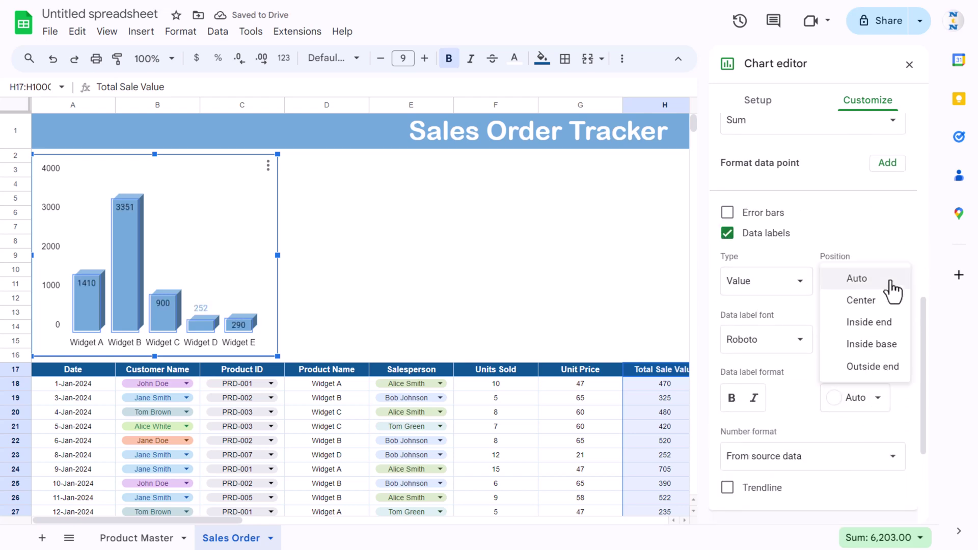
{"action": "left_click", "coordinate": [892, 370]}
- Make the value labels bold with black text
{"action": "left_click", "coordinate": [207, 309]}
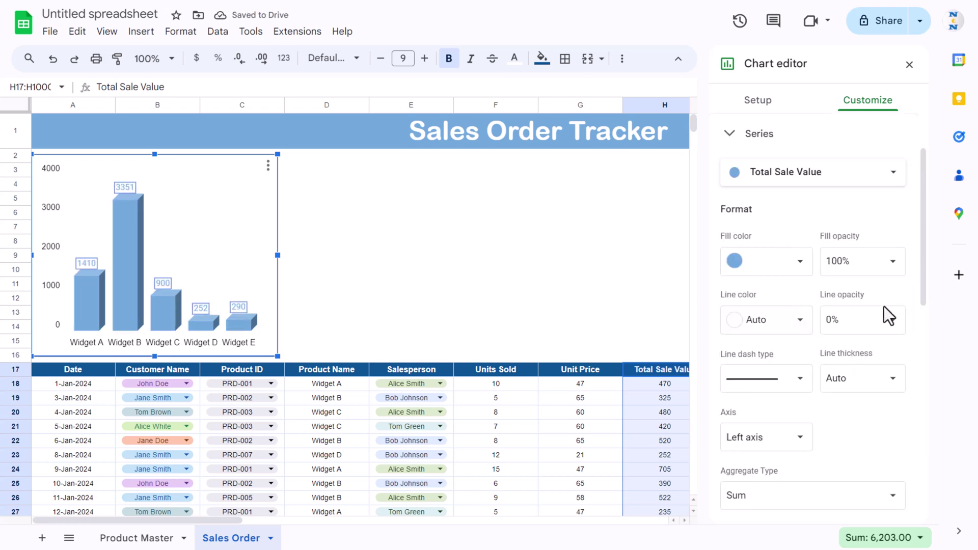
{"action": "scroll", "coordinate": [883, 312], "scroll_direction": "down", "scroll_amount": 7}
{"action": "left_click", "coordinate": [732, 401]}
{"action": "left_click", "coordinate": [879, 404]}
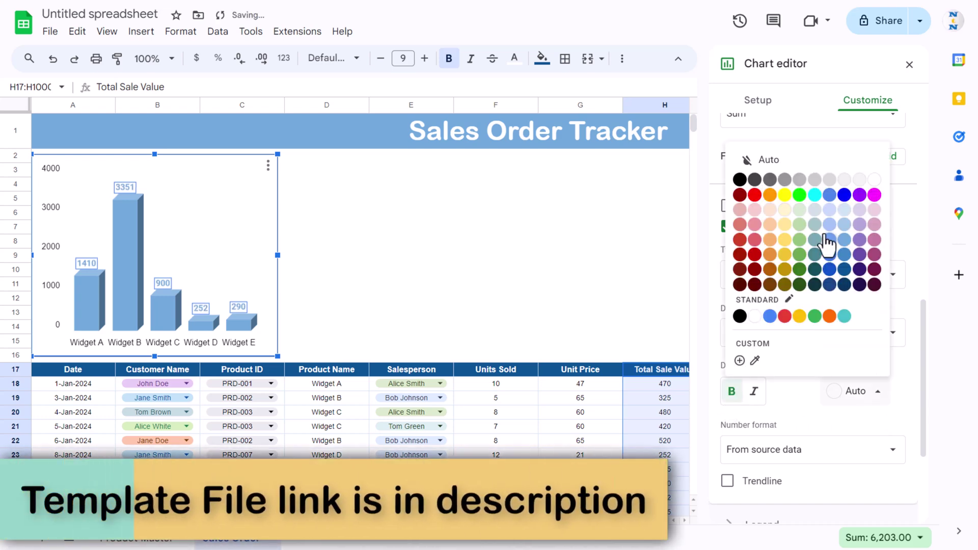
{"action": "left_click", "coordinate": [739, 179]}
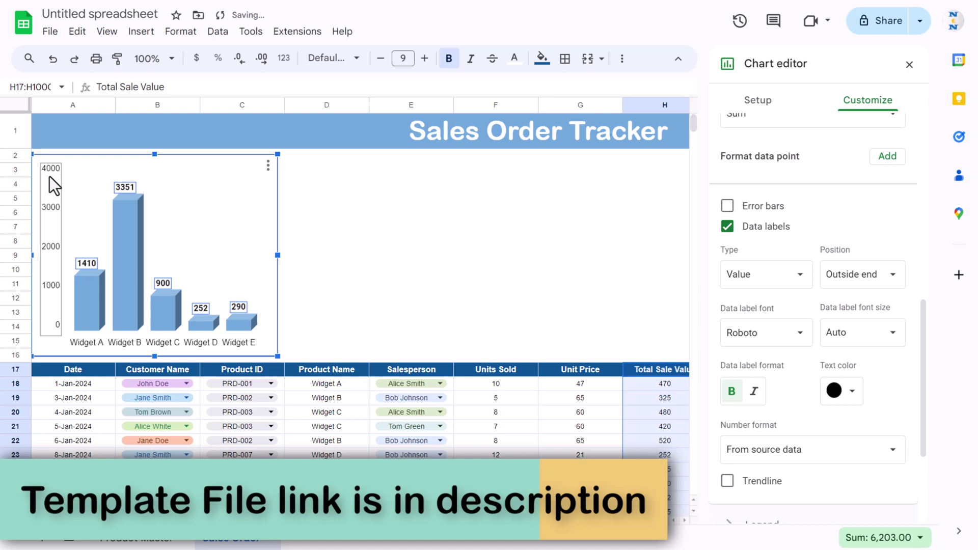
{"action": "left_click", "coordinate": [78, 204]}
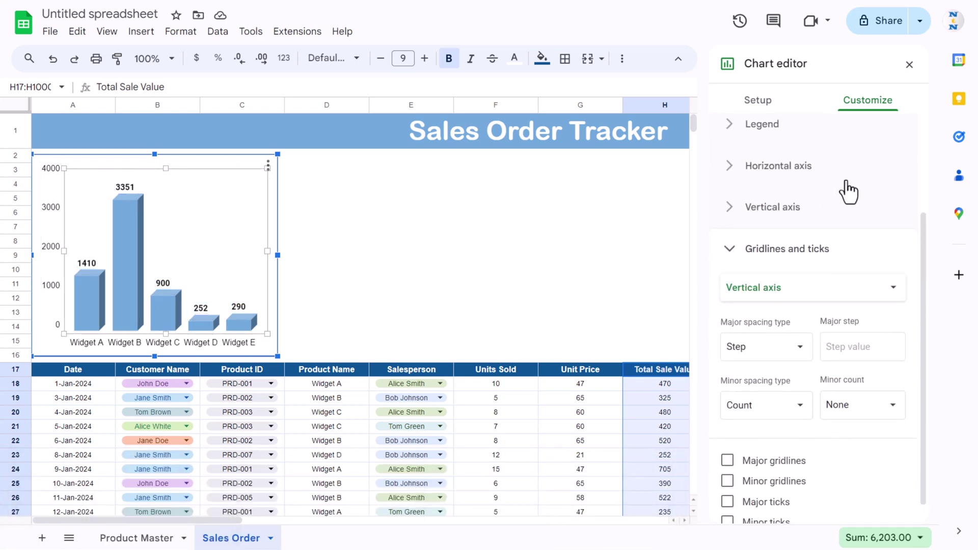
- Add the chart title 'Sales by Product', centred, black, at font size 14
{"action": "left_click", "coordinate": [759, 252]}
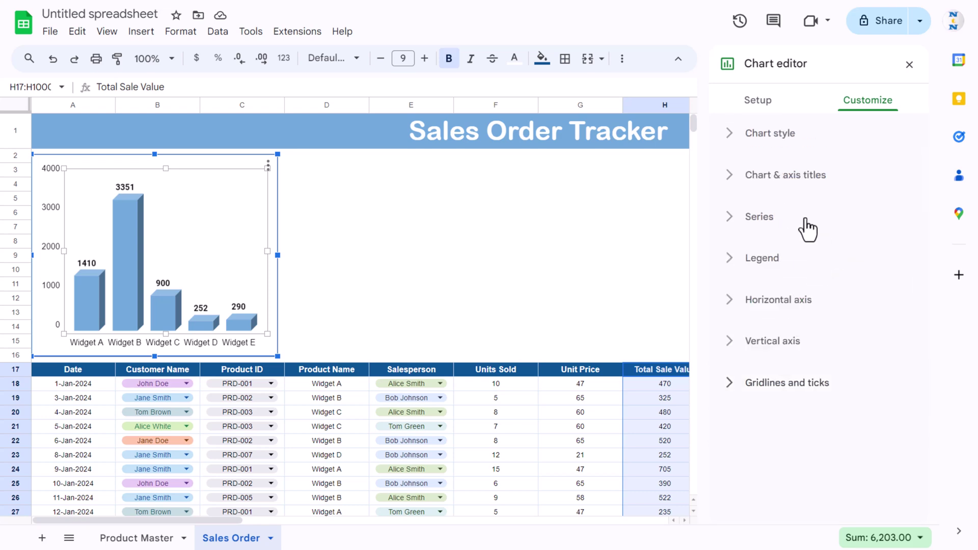
{"action": "left_click", "coordinate": [775, 179]}
{"action": "left_click", "coordinate": [788, 277]}
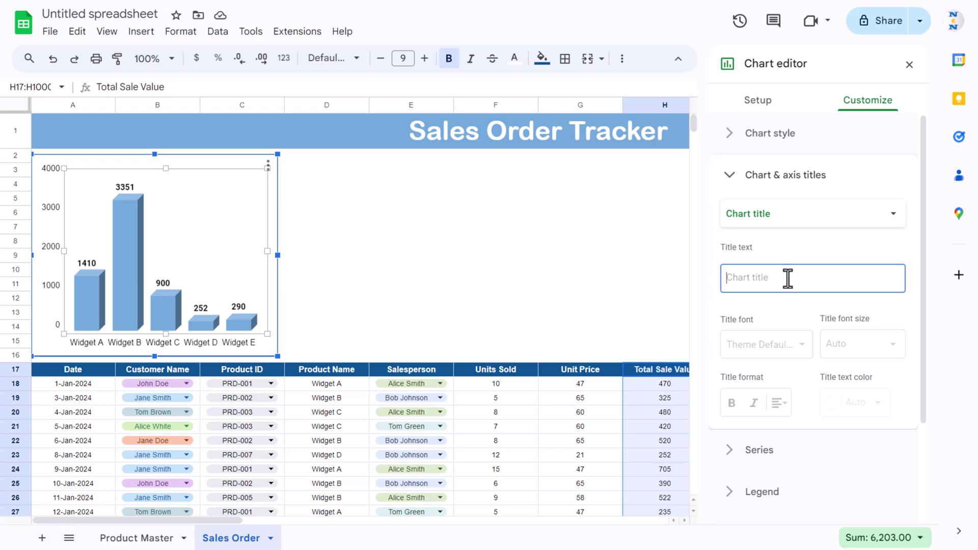
{"action": "type", "text": "Sales by Prod"}
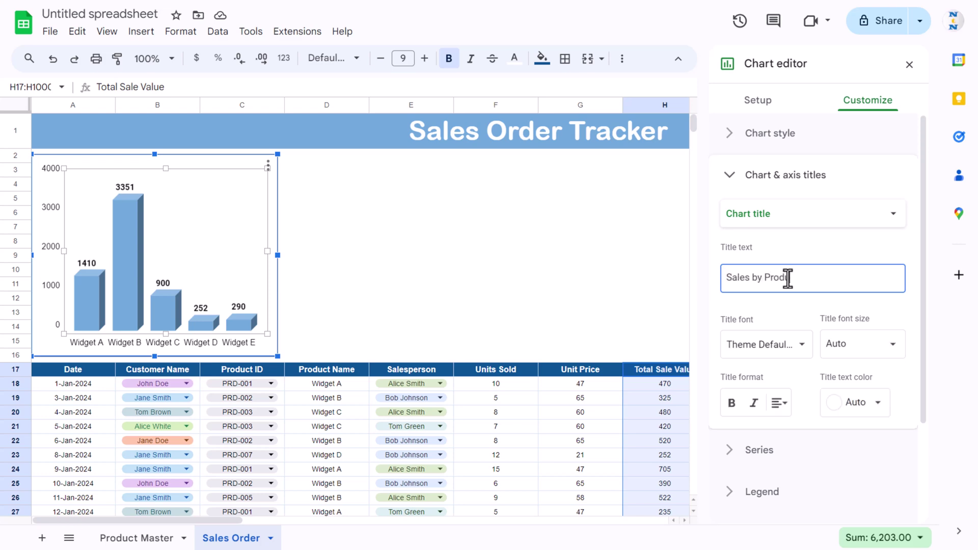
{"action": "type", "text": "uct"}
{"action": "left_click", "coordinate": [779, 403]}
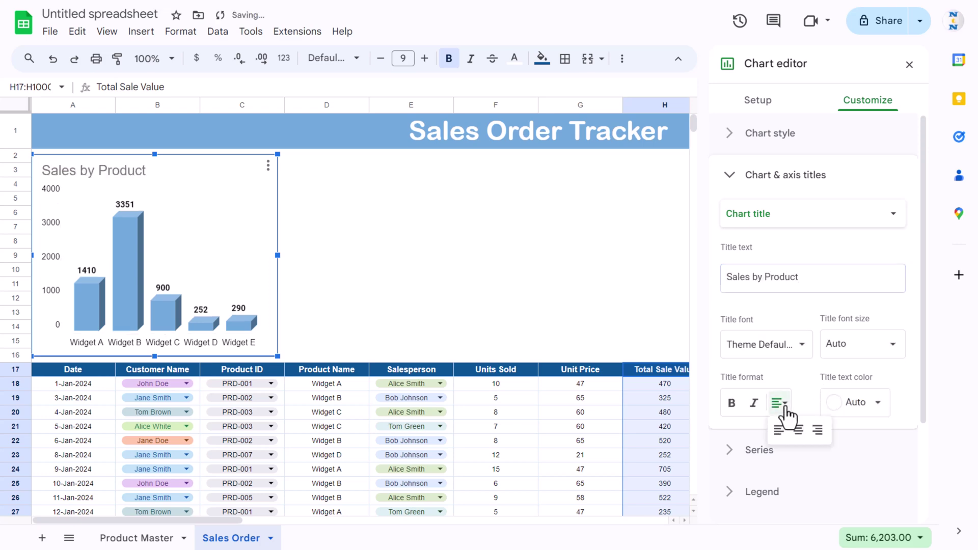
{"action": "left_click", "coordinate": [796, 431]}
{"action": "left_click", "coordinate": [846, 401]}
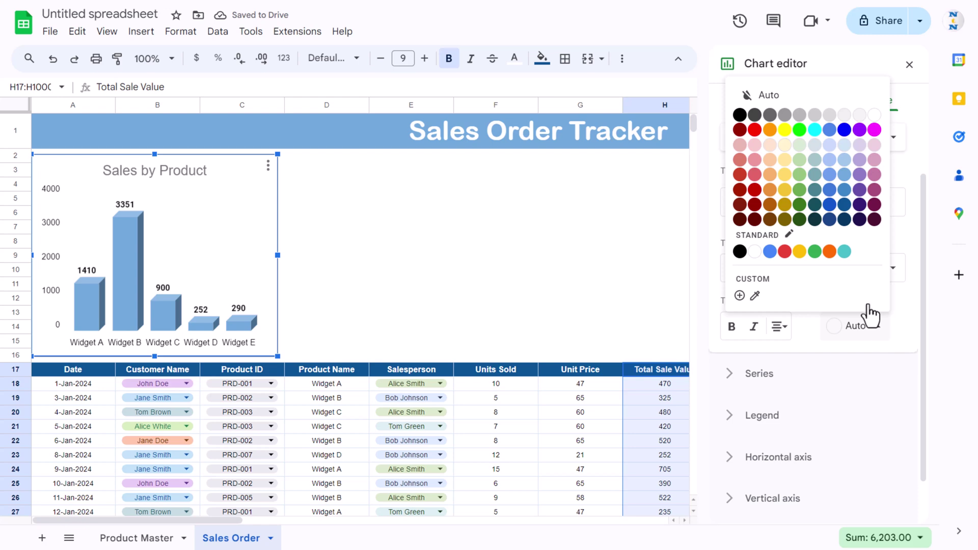
{"action": "left_click", "coordinate": [739, 115]}
{"action": "left_click", "coordinate": [875, 268]}
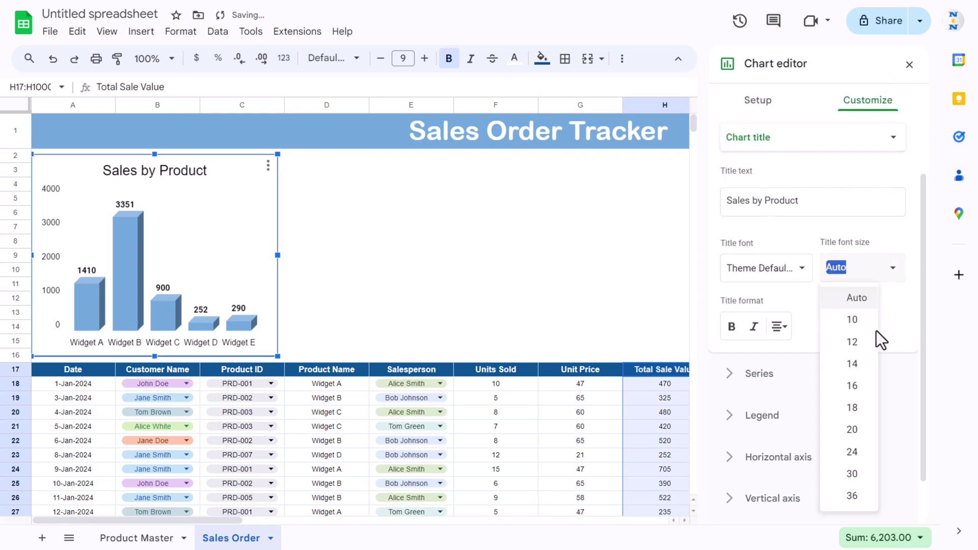
{"action": "left_click", "coordinate": [862, 362]}
{"action": "left_click", "coordinate": [857, 369]}
{"action": "left_click", "coordinate": [176, 344]}
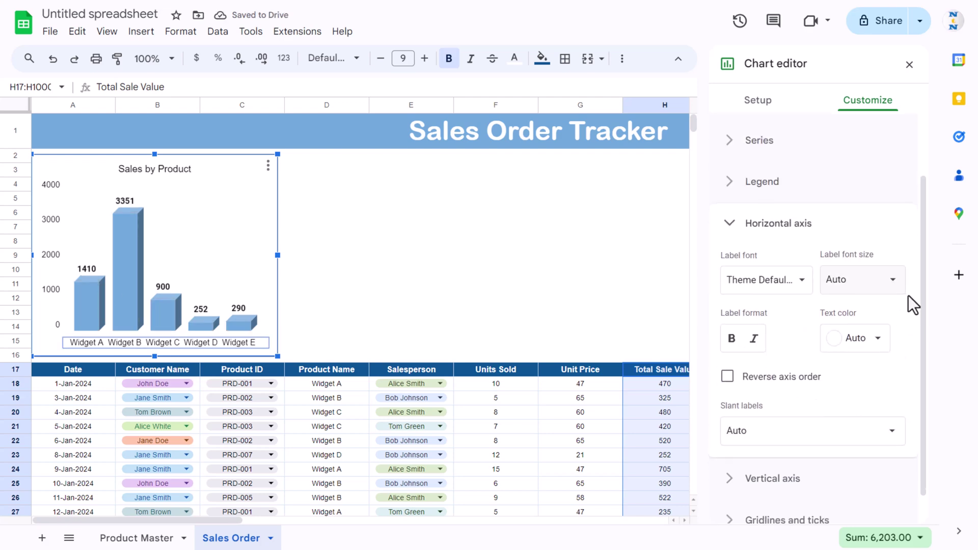
- Set the product-name axis labels to 10-pt bold and the 900 value label to size 10
{"action": "left_click", "coordinate": [890, 288]}
{"action": "left_click", "coordinate": [863, 333]}
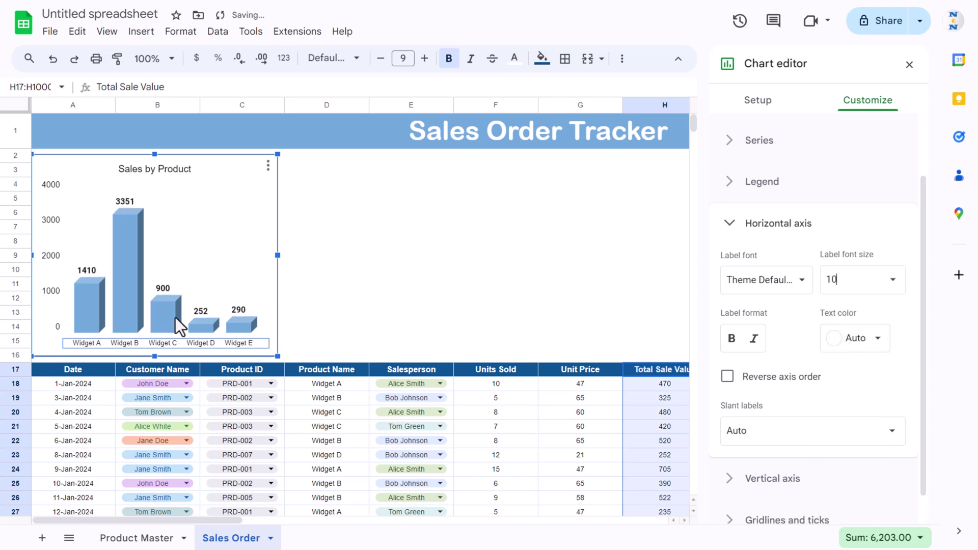
{"action": "left_click", "coordinate": [166, 290]}
{"action": "left_click", "coordinate": [167, 292]}
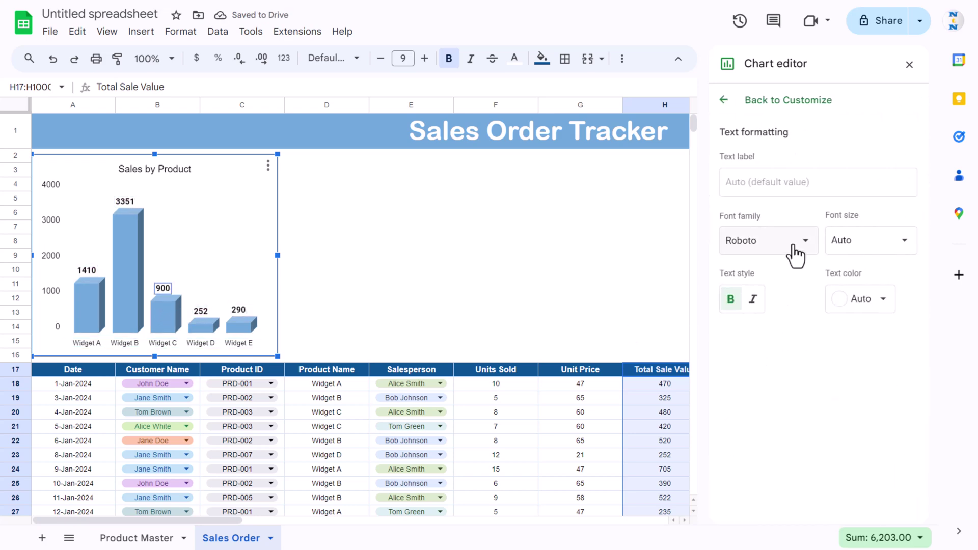
{"action": "left_click", "coordinate": [902, 245]}
{"action": "left_click", "coordinate": [857, 293]}
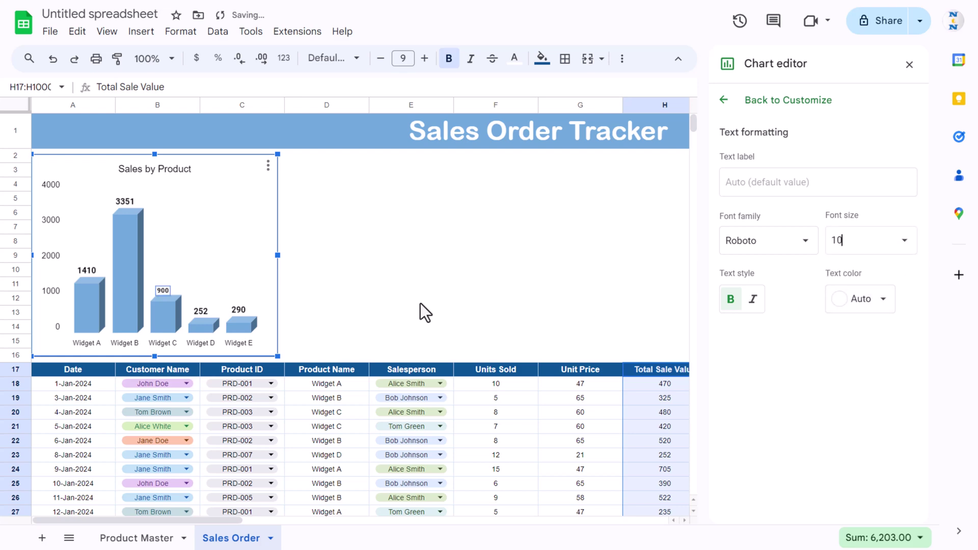
{"action": "left_click", "coordinate": [145, 346]}
{"action": "left_click", "coordinate": [731, 306]}
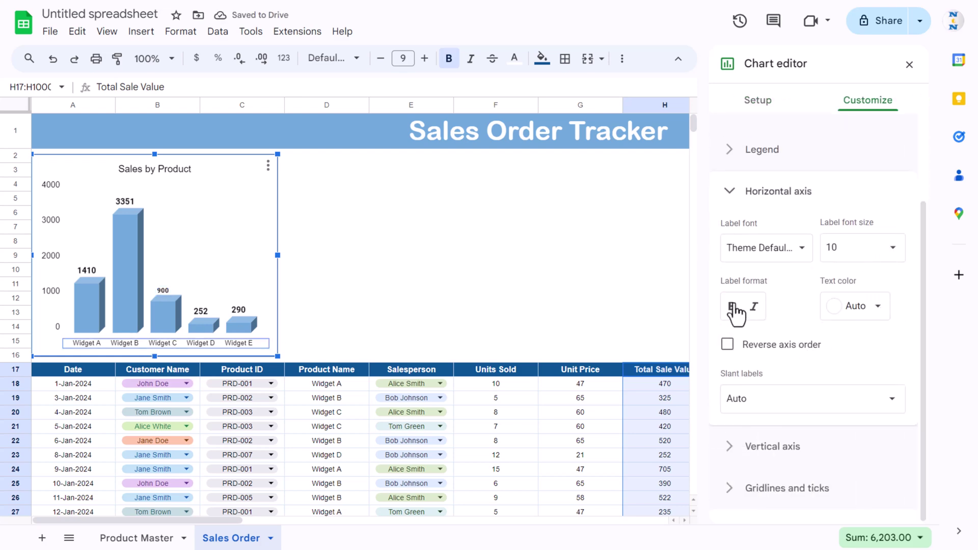
{"action": "left_click", "coordinate": [51, 262]}
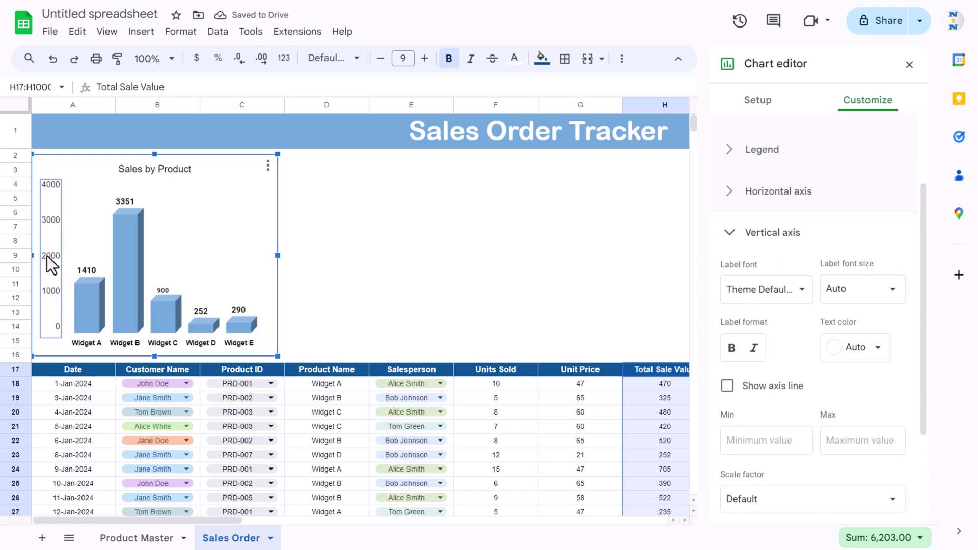
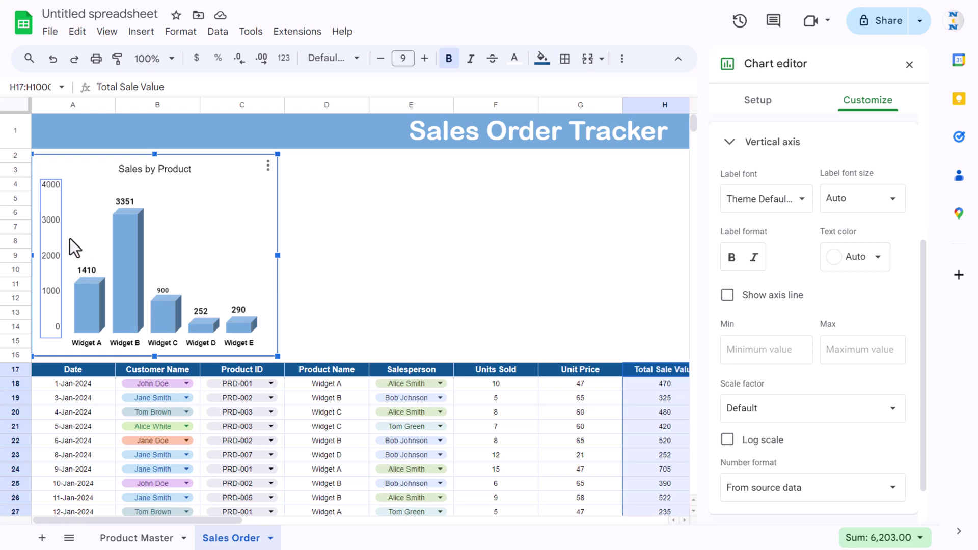
- Make the vertical axis labels black at font size 10
{"action": "left_click", "coordinate": [880, 261]}
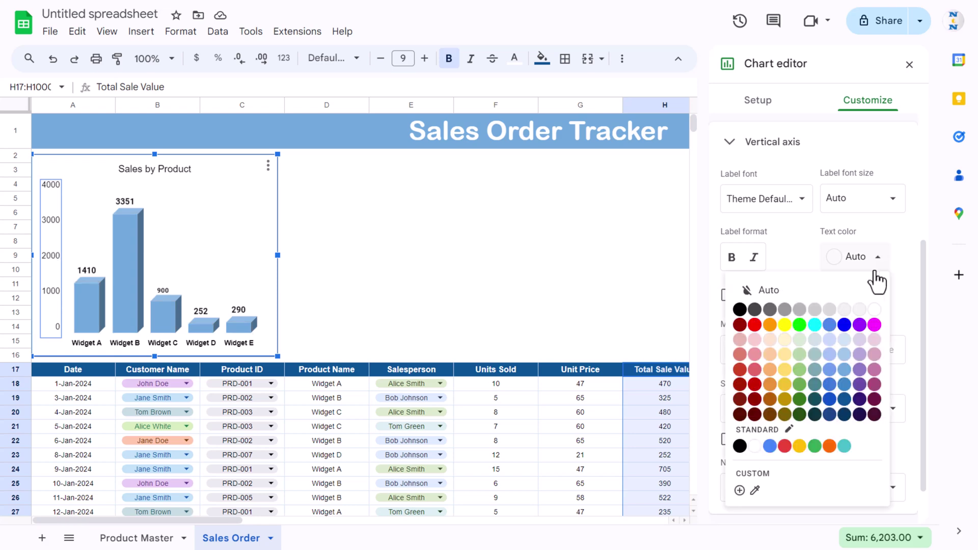
{"action": "left_click", "coordinate": [740, 309]}
{"action": "left_click", "coordinate": [893, 204]}
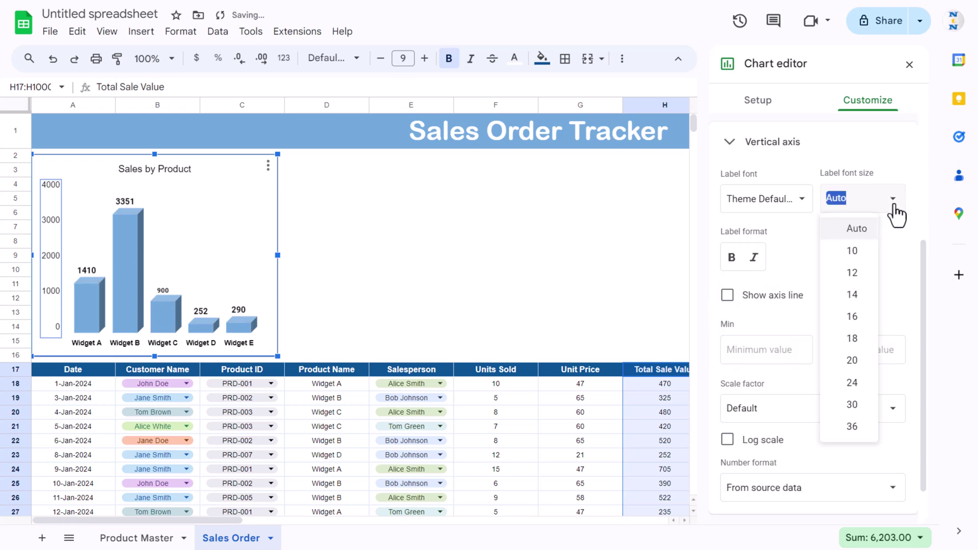
{"action": "left_click", "coordinate": [863, 253]}
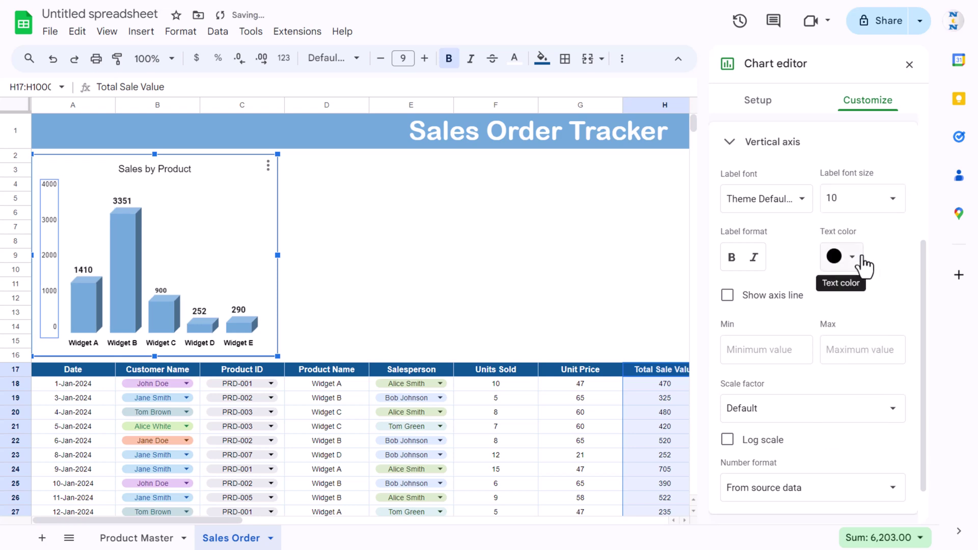
- Paste a duplicate of the Sales by Product chart at D4 and align it beside the original
{"action": "left_click", "coordinate": [510, 256]}
{"action": "left_click", "coordinate": [473, 243]}
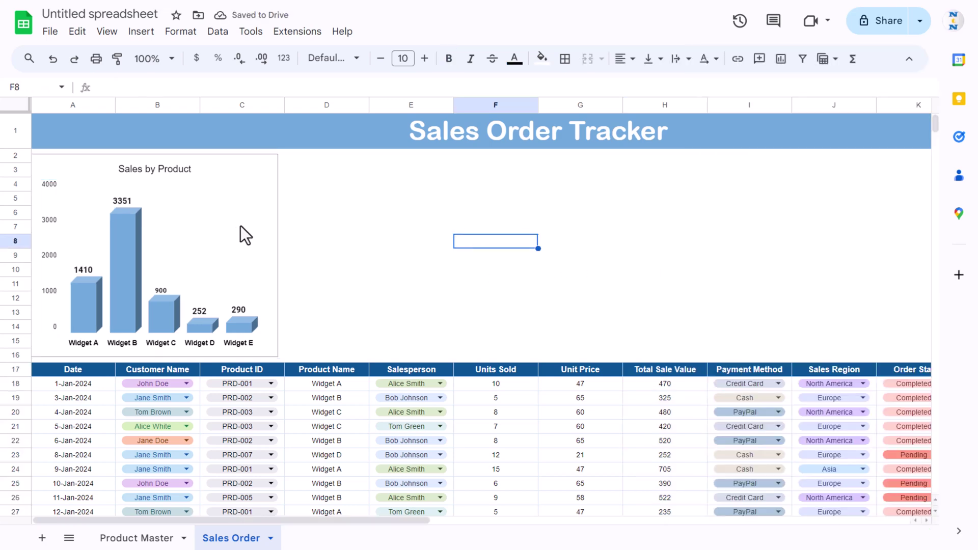
{"action": "left_click_drag", "start_coordinate": [258, 203], "coordinate": [261, 204]}
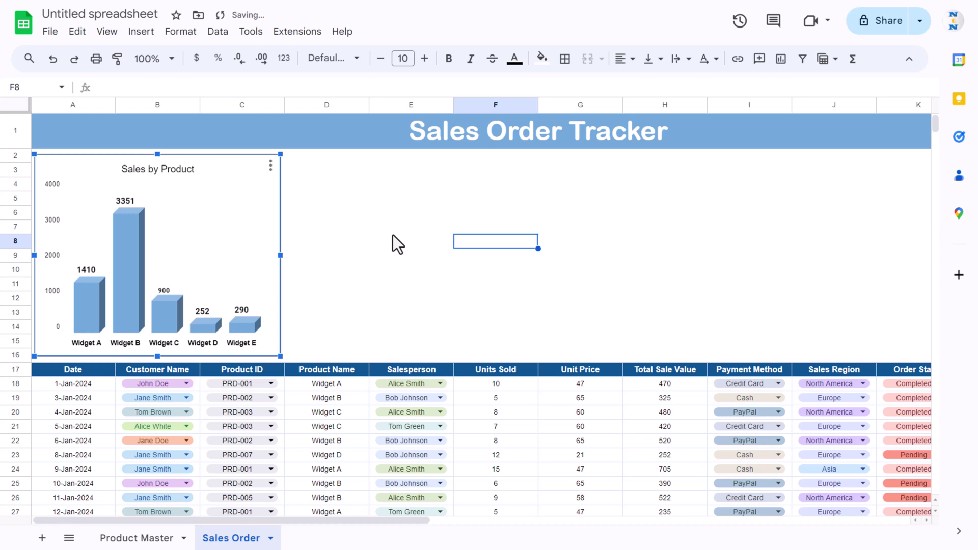
{"action": "key", "text": "ctrl+c"}
{"action": "left_click", "coordinate": [367, 179]}
{"action": "key", "text": "ctrl+v"}
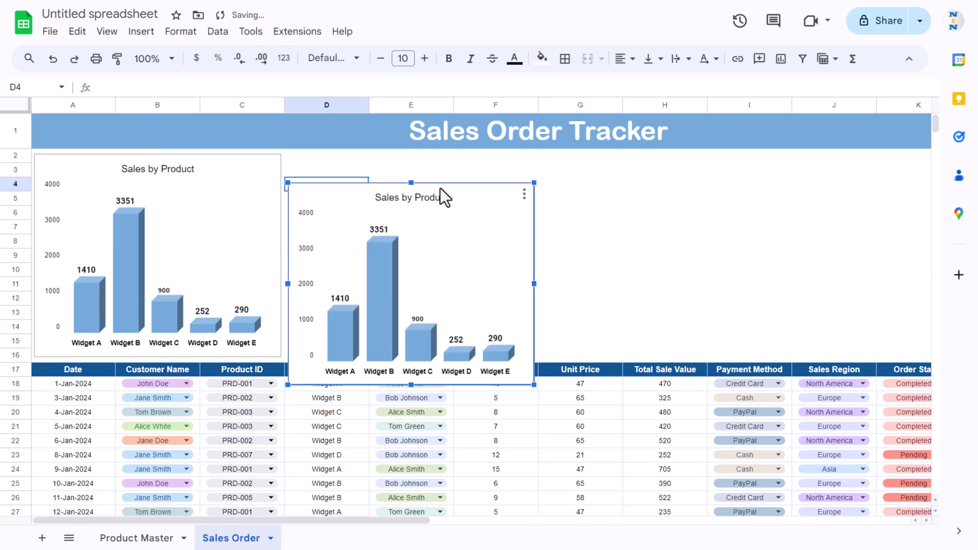
{"action": "left_click_drag", "start_coordinate": [465, 184], "coordinate": [458, 162]}
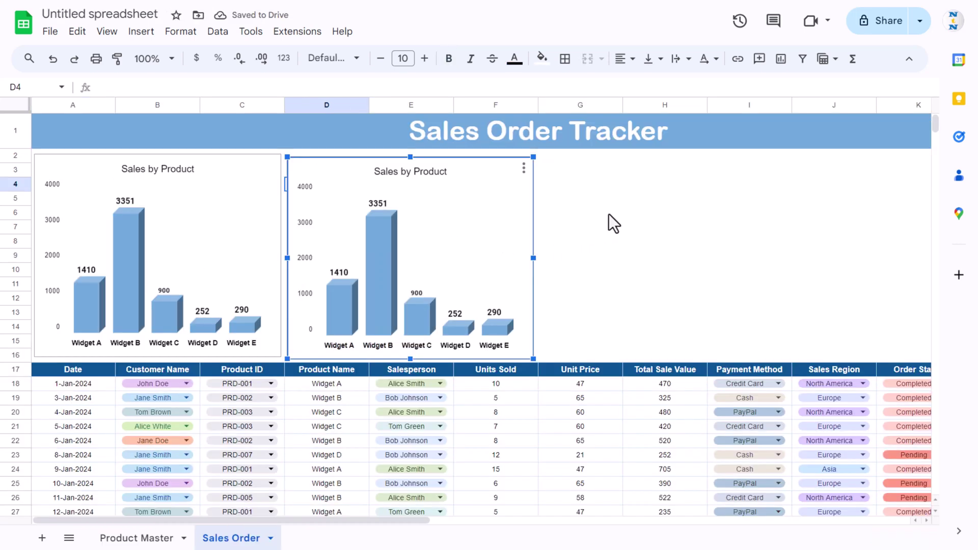
{"action": "left_click", "coordinate": [609, 215]}
{"action": "mouse_move", "coordinate": [459, 172]}
{"action": "left_mouse_down"}
{"action": "mouse_move", "coordinate": [466, 164]}
{"action": "mouse_move", "coordinate": [473, 175]}
{"action": "left_mouse_up"}
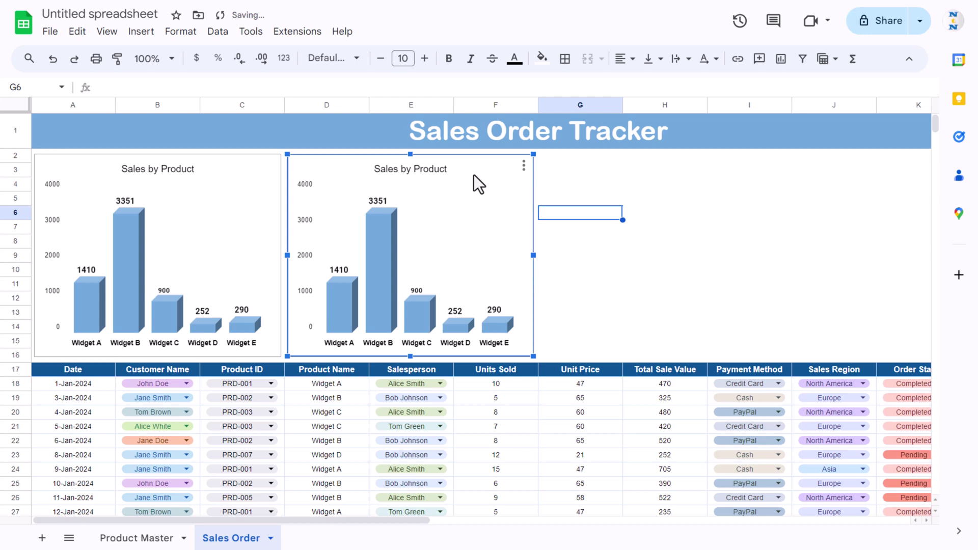
{"action": "double_click", "coordinate": [473, 175]}
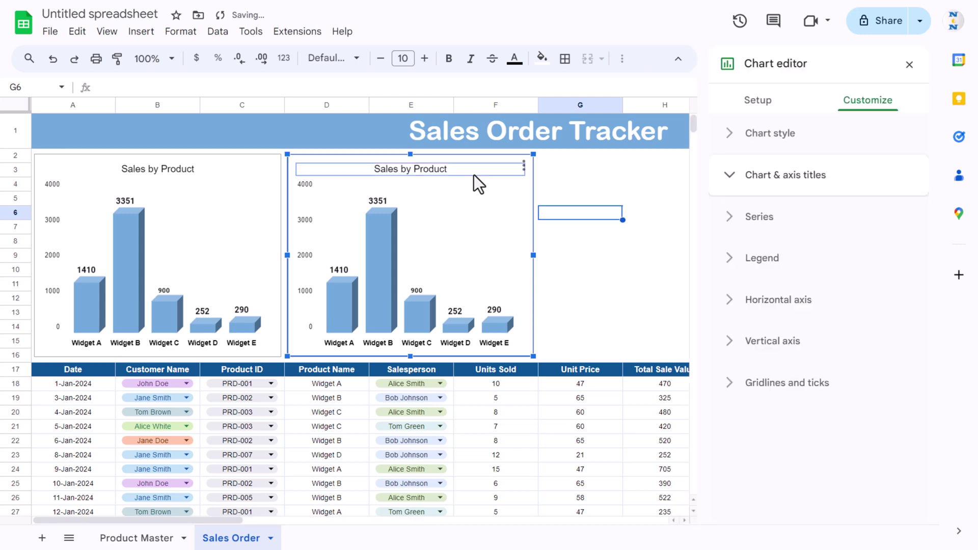
- Change the duplicate chart's data range to J17:J1000,H17:H1000
{"action": "left_click", "coordinate": [763, 102]}
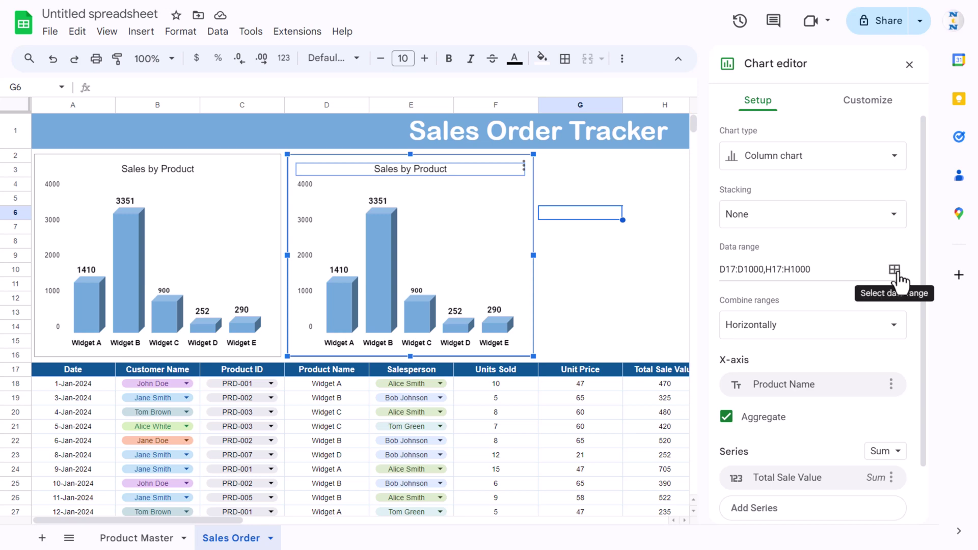
{"action": "left_click_drag", "start_coordinate": [230, 522], "coordinate": [343, 524]}
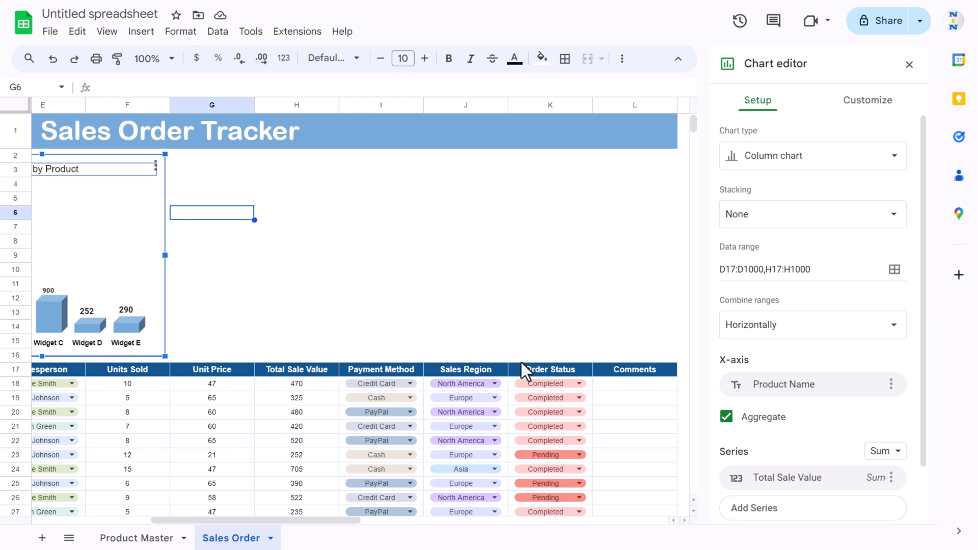
{"action": "left_click", "coordinate": [894, 270]}
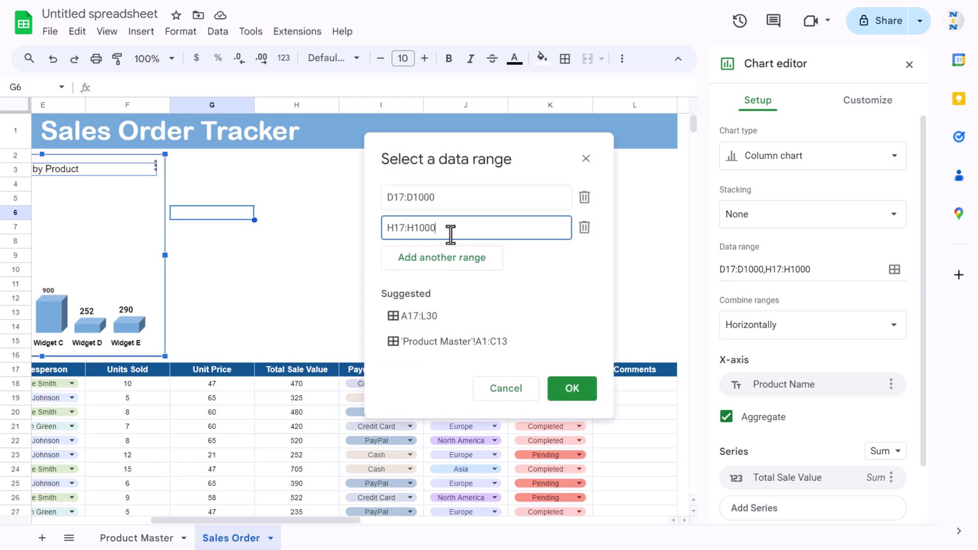
{"action": "left_click_drag", "start_coordinate": [406, 227], "coordinate": [380, 228]}
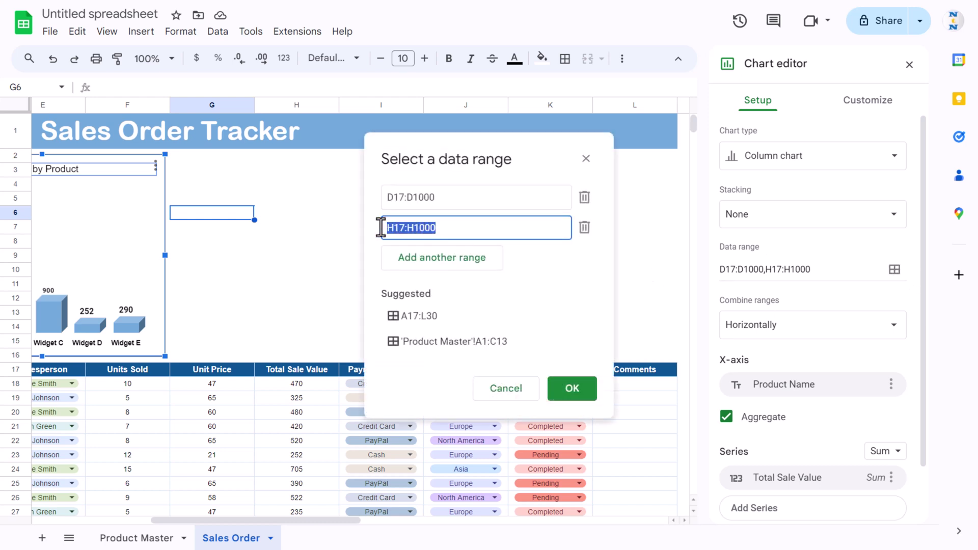
{"action": "left_click", "coordinate": [456, 197]}
{"action": "left_click_drag", "start_coordinate": [460, 150], "coordinate": [130, 135]}
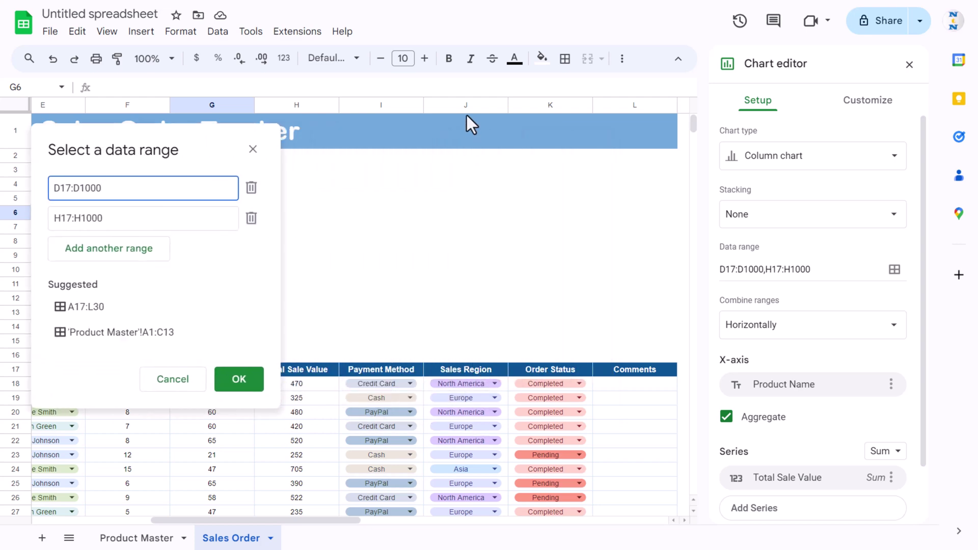
{"action": "left_click_drag", "start_coordinate": [203, 134], "coordinate": [515, 153]}
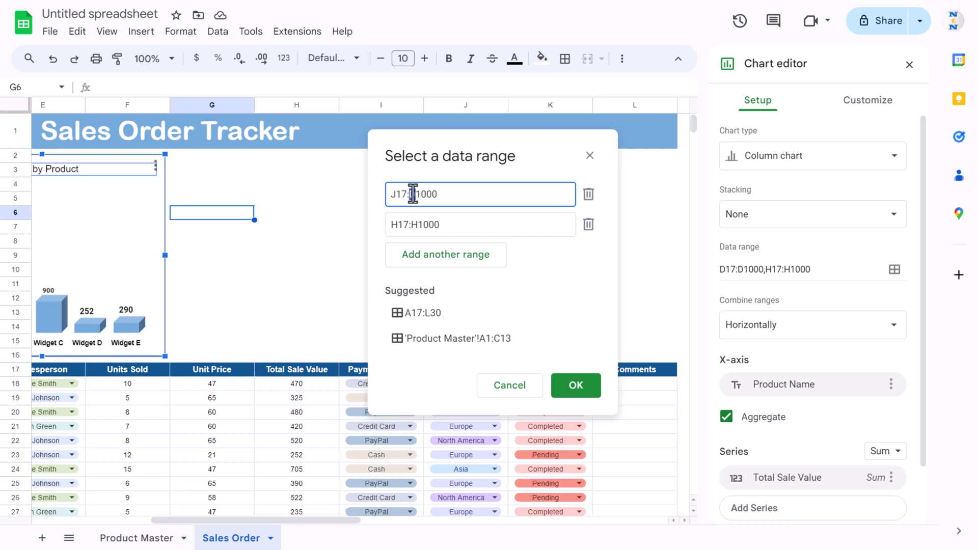
{"action": "left_click", "coordinate": [574, 386]}
{"action": "scroll", "coordinate": [271, 521], "scroll_direction": "left", "scroll_amount": 1}
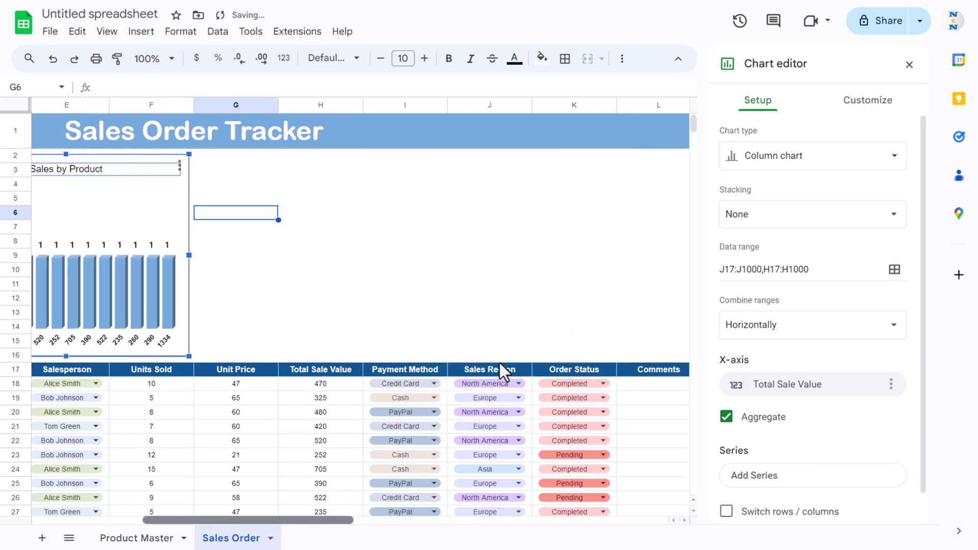
- Make it a pie chart labelled by Sales Region with Total Sale Value as the value
{"action": "left_click", "coordinate": [831, 164]}
{"action": "scroll", "coordinate": [828, 269], "scroll_direction": "down", "scroll_amount": 10}
{"action": "scroll", "coordinate": [828, 268], "scroll_direction": "up", "scroll_amount": 3}
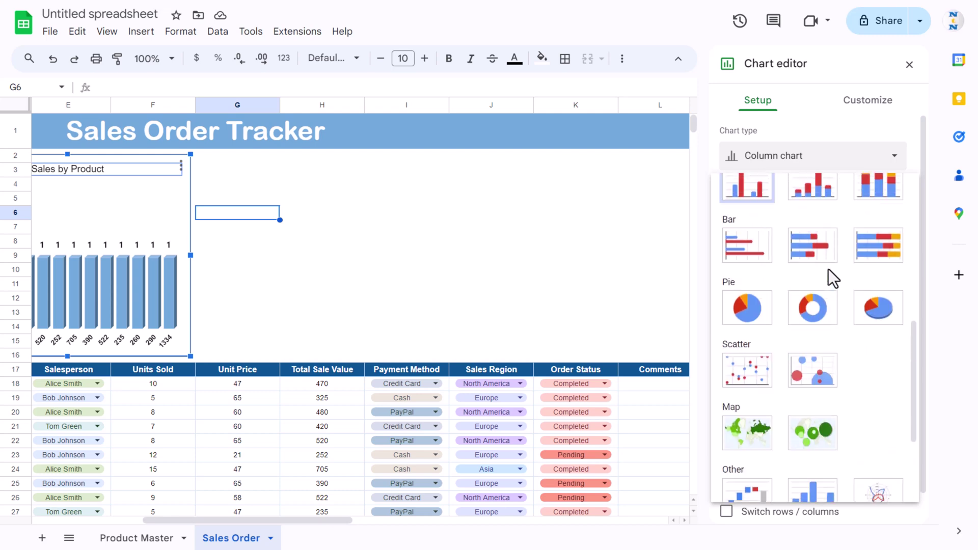
{"action": "left_click", "coordinate": [753, 322]}
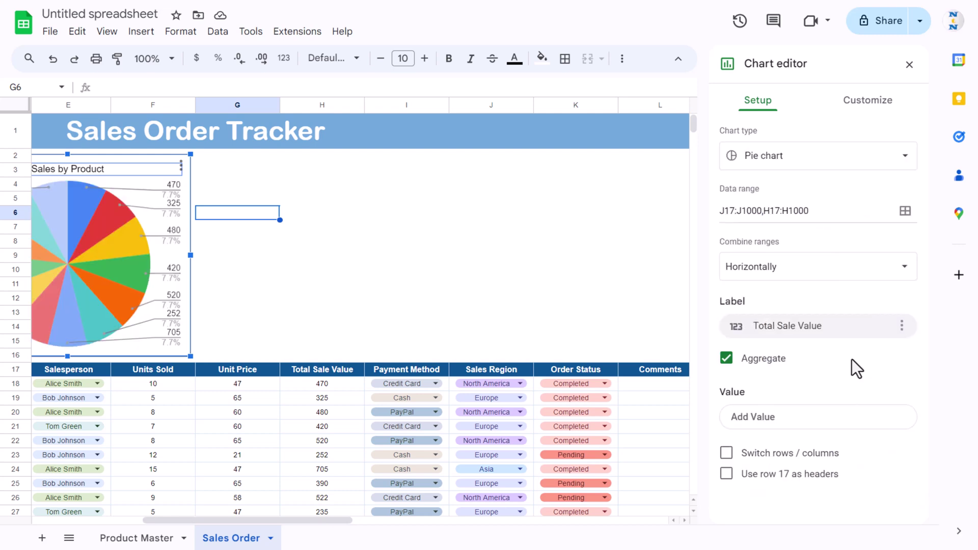
{"action": "left_click", "coordinate": [828, 324]}
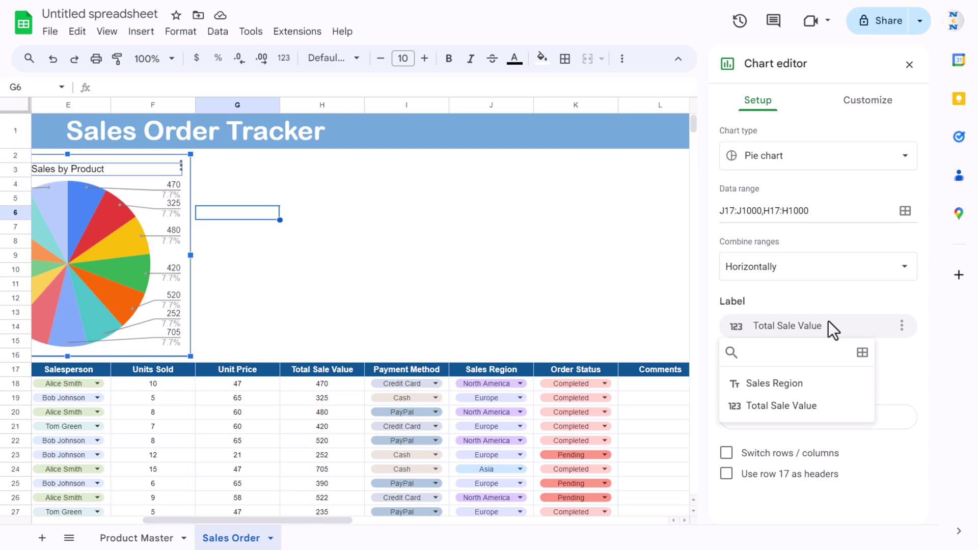
{"action": "left_click", "coordinate": [774, 384]}
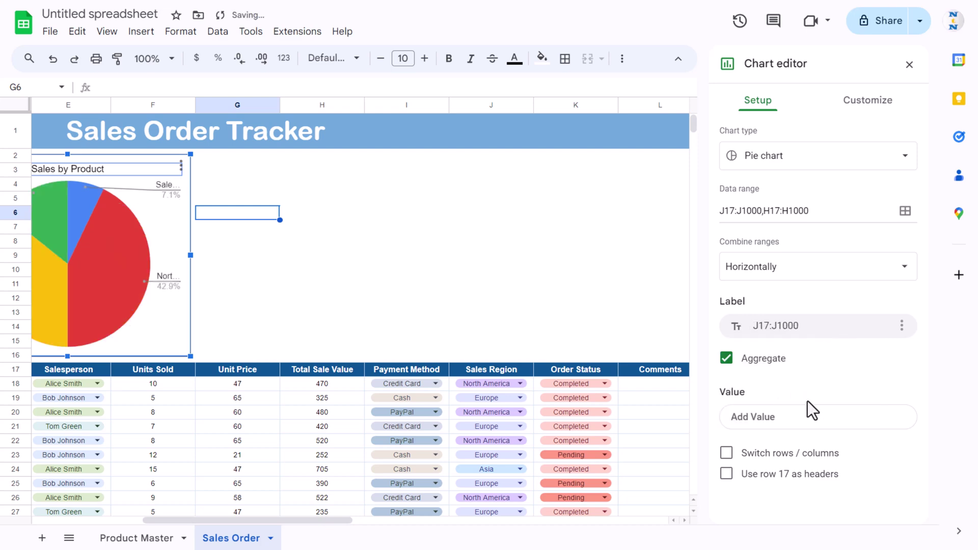
{"action": "left_click", "coordinate": [798, 430]}
{"action": "left_click", "coordinate": [793, 476]}
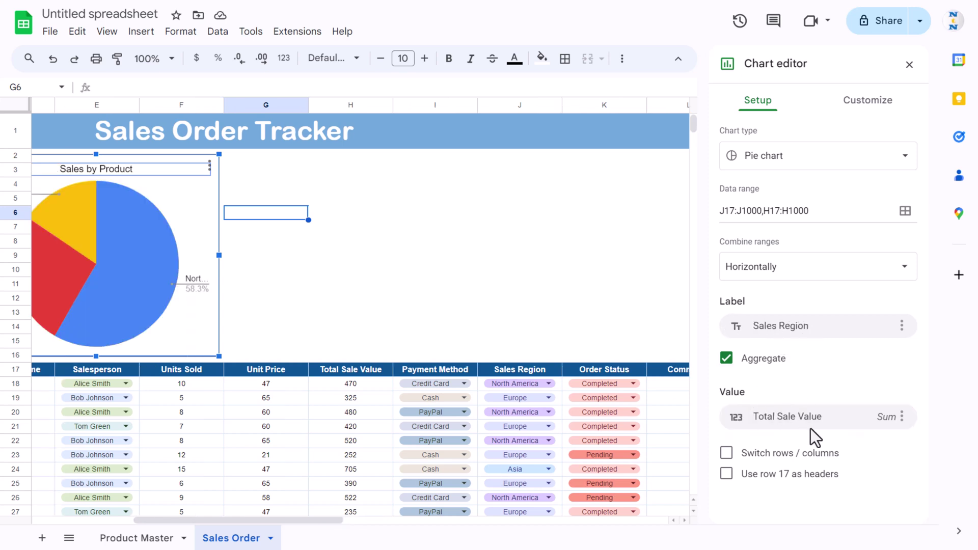
{"action": "left_click_drag", "start_coordinate": [217, 518], "coordinate": [213, 518]}
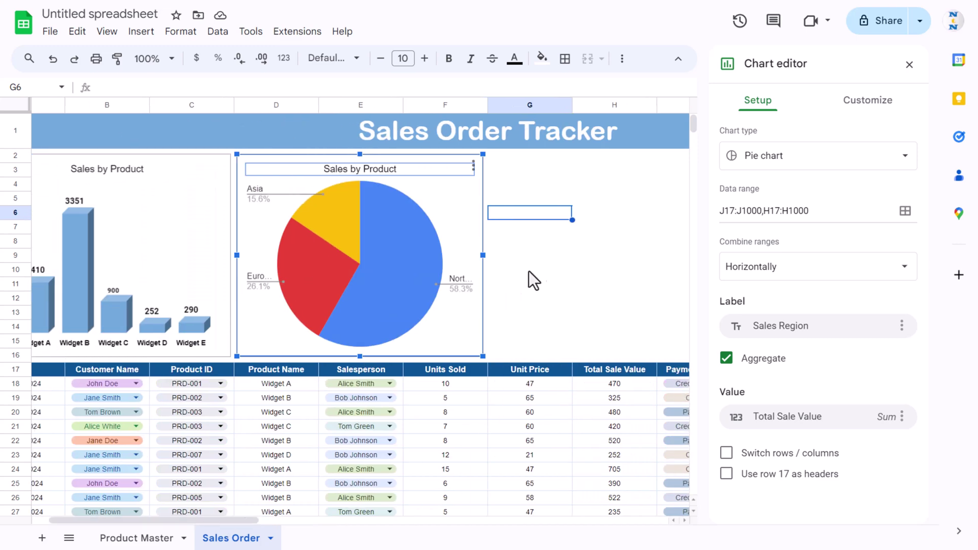
- Make the pie chart 3D and place its legend below the pie
{"action": "left_click", "coordinate": [867, 101]}
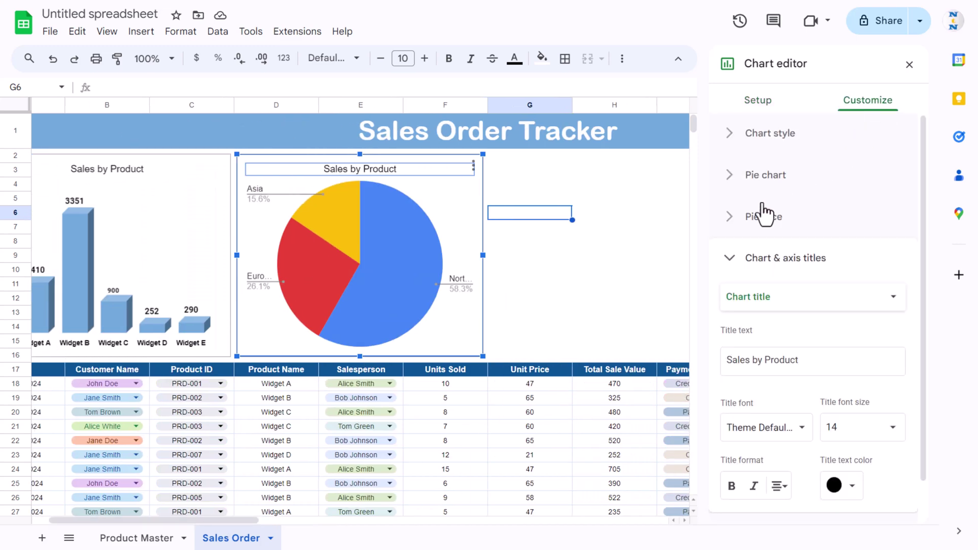
{"action": "left_click", "coordinate": [773, 141]}
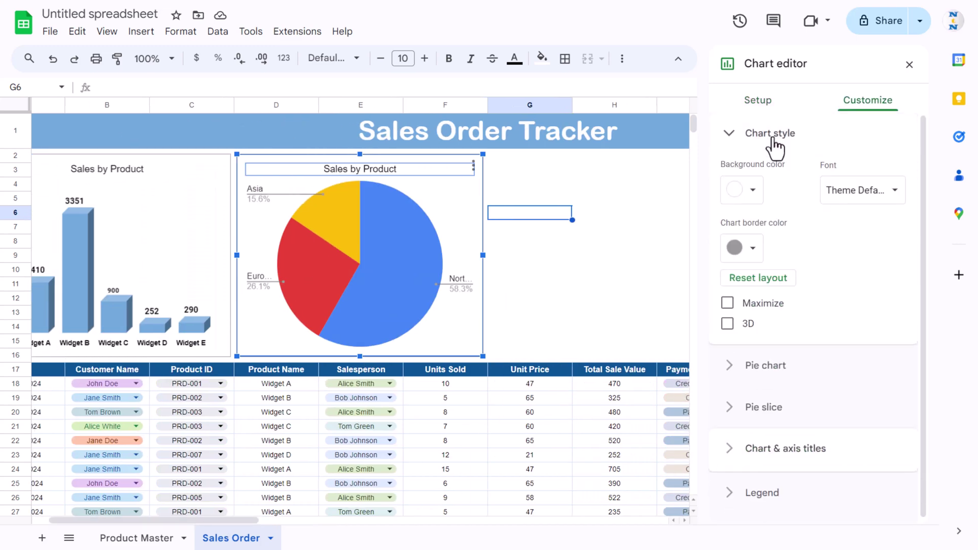
{"action": "left_click", "coordinate": [727, 324]}
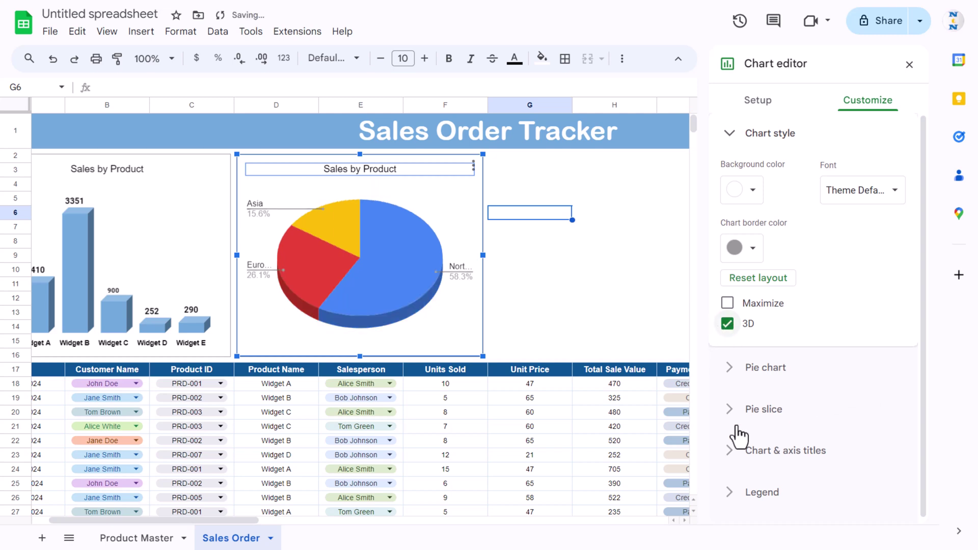
{"action": "left_click", "coordinate": [463, 275]}
{"action": "left_click", "coordinate": [462, 275]}
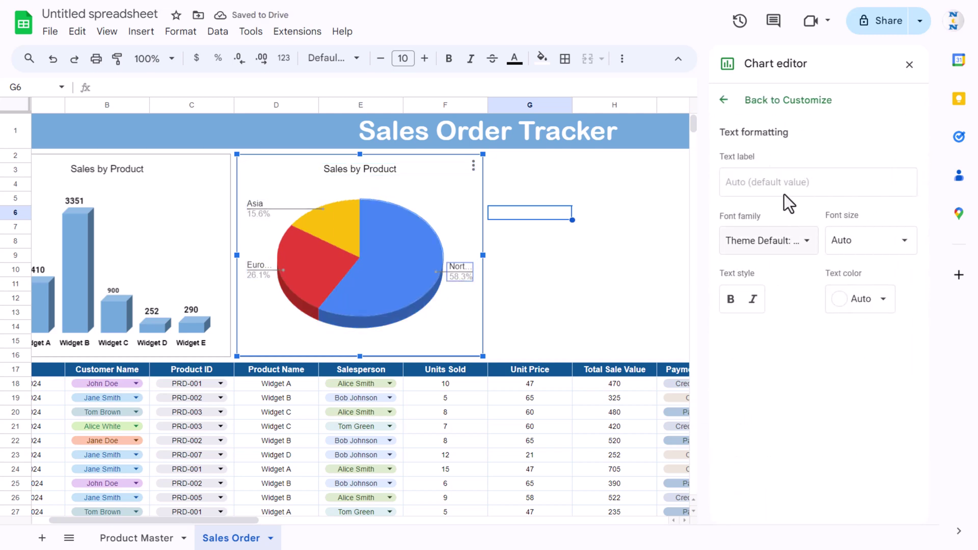
{"action": "left_click", "coordinate": [723, 102]}
{"action": "left_click", "coordinate": [777, 356]}
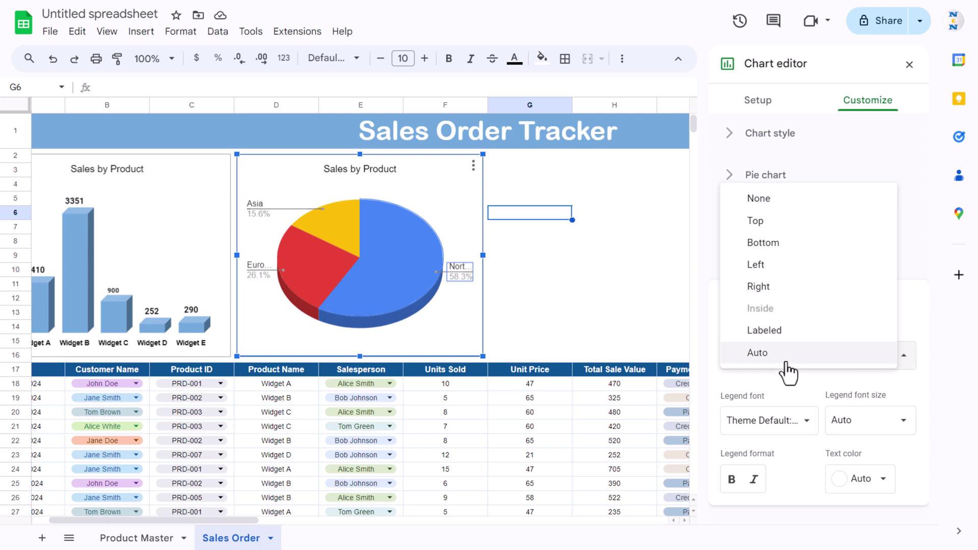
{"action": "left_click", "coordinate": [759, 199]}
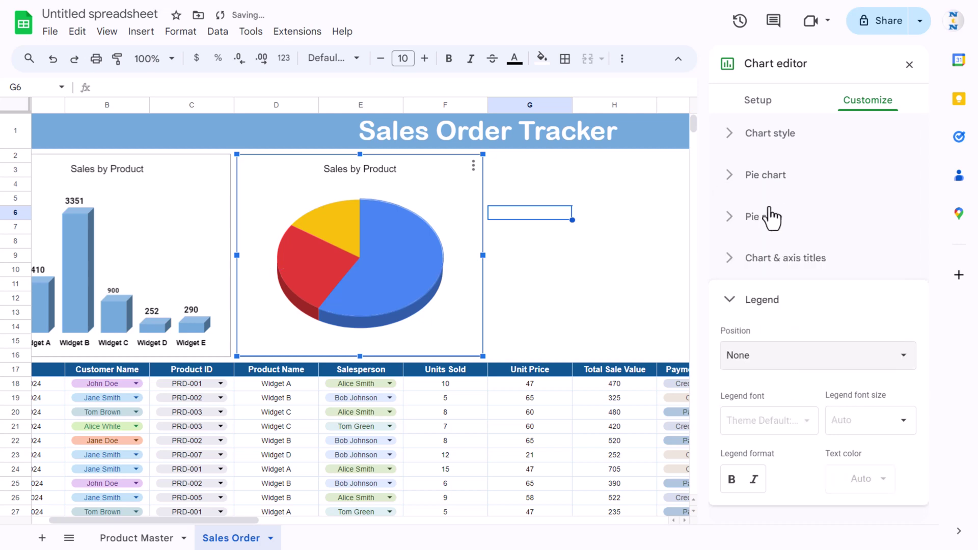
{"action": "left_click", "coordinate": [754, 301]}
{"action": "left_click", "coordinate": [759, 302]}
{"action": "left_click", "coordinate": [799, 364]}
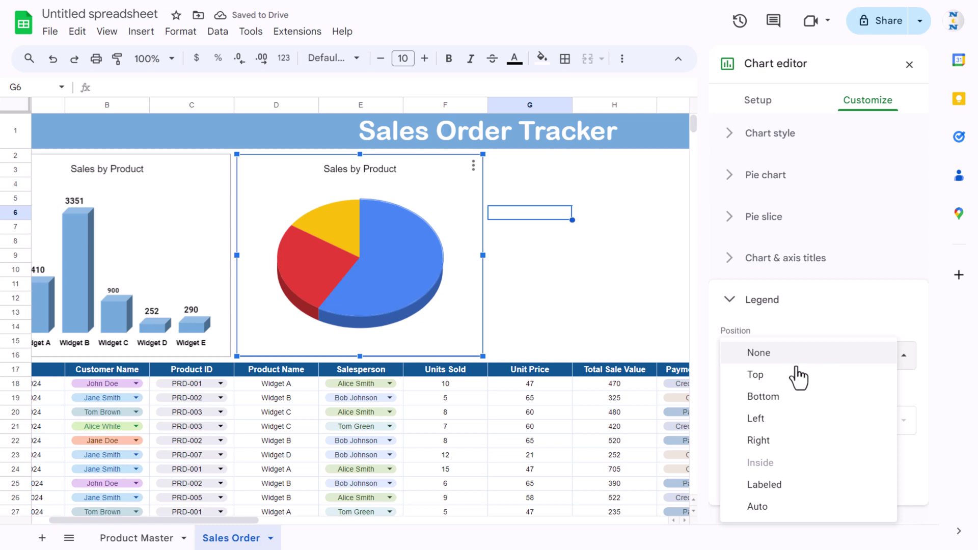
{"action": "left_click", "coordinate": [777, 397]}
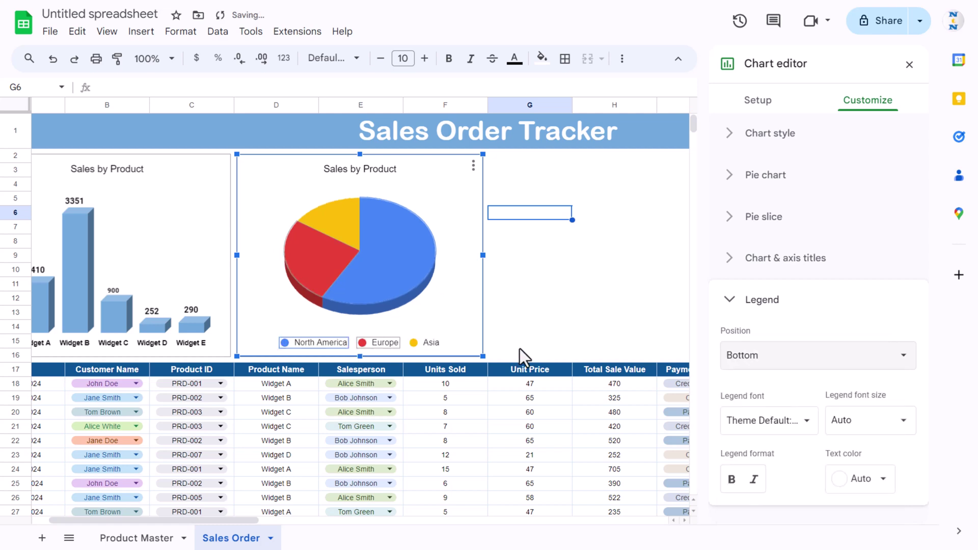
- Colour North America dark steel blue, Europe light blue and Asia pale blue
{"action": "left_click", "coordinate": [400, 253]}
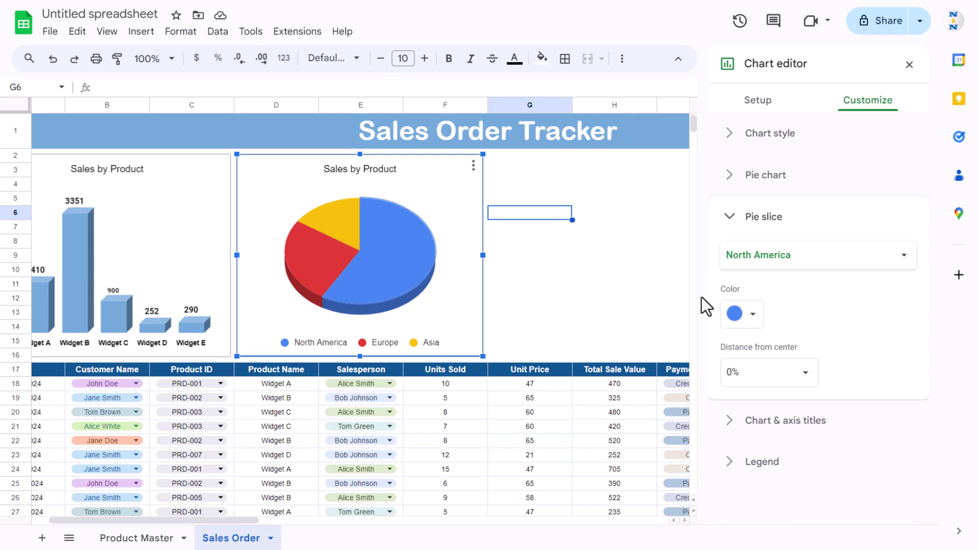
{"action": "left_click", "coordinate": [752, 315]}
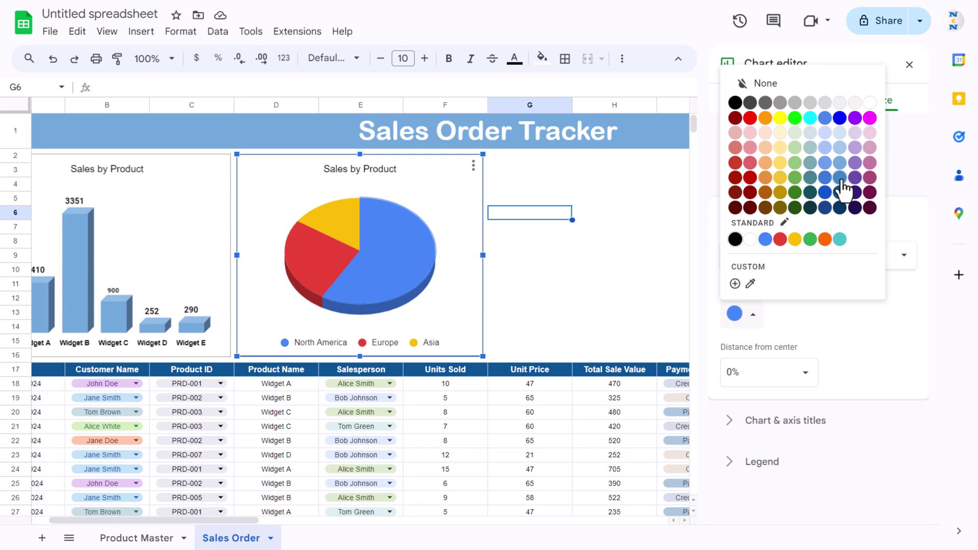
{"action": "left_click", "coordinate": [839, 178]}
{"action": "left_click", "coordinate": [322, 252]}
{"action": "left_click", "coordinate": [749, 314]}
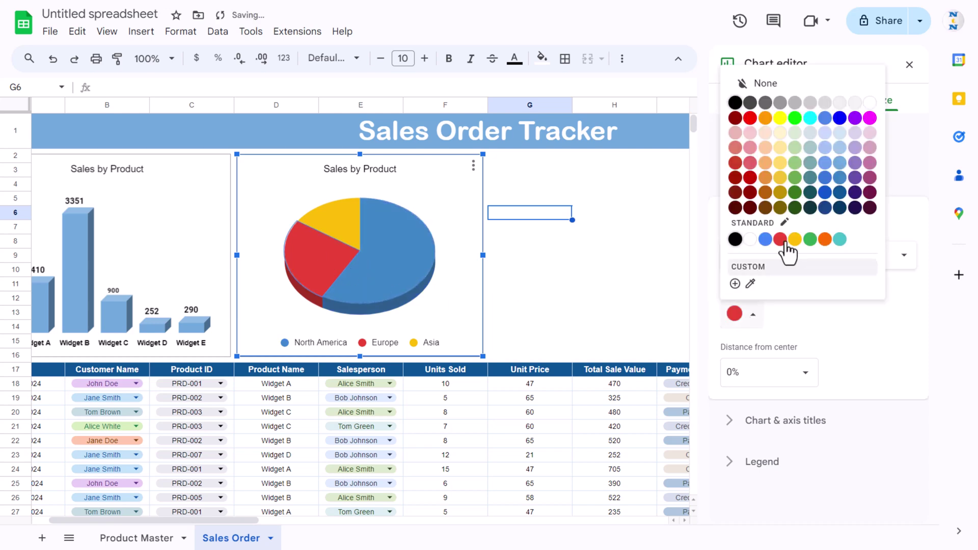
{"action": "left_click", "coordinate": [839, 163]}
{"action": "left_click", "coordinate": [348, 216]}
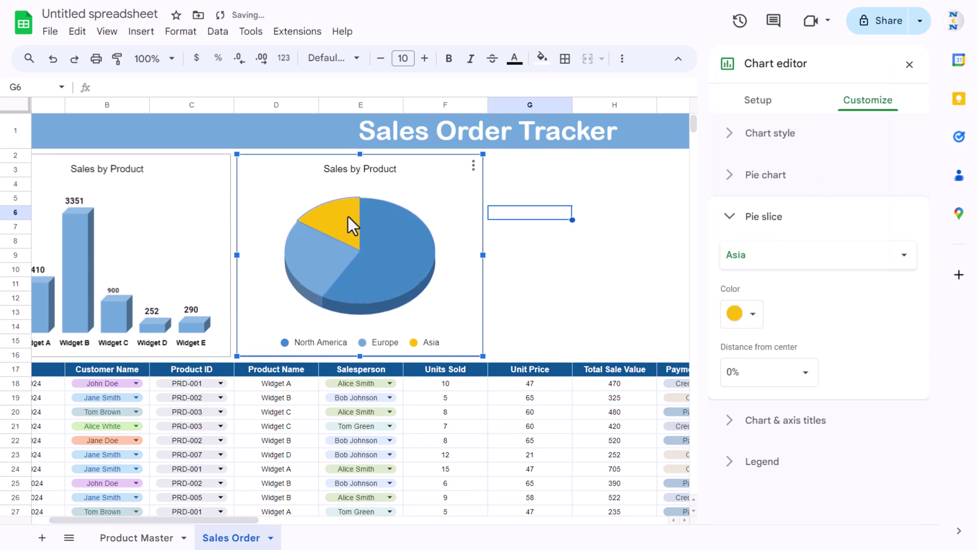
{"action": "left_click", "coordinate": [753, 315]}
{"action": "left_click", "coordinate": [839, 132]}
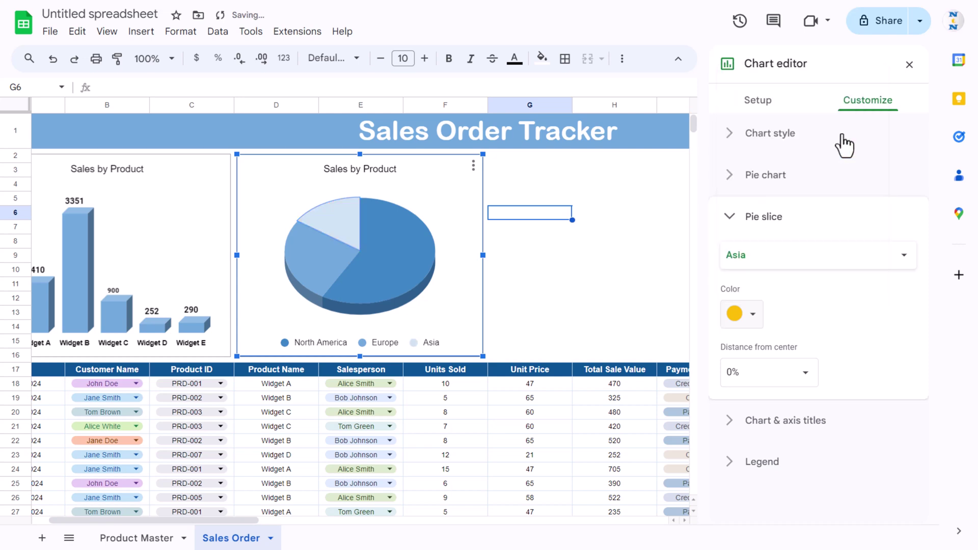
{"action": "left_click", "coordinate": [606, 270]}
{"action": "left_click", "coordinate": [474, 236]}
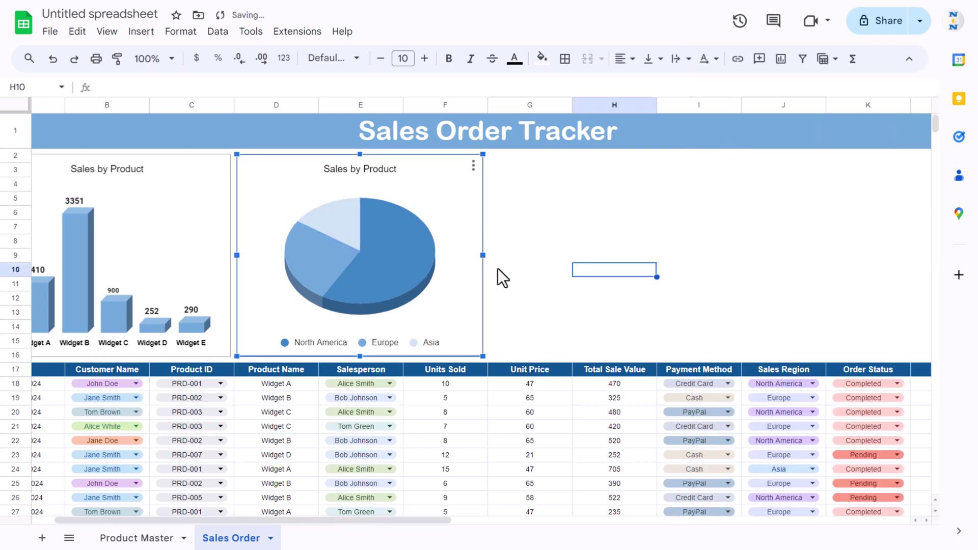
- Narrow both charts and move the pie chart right beside the bar chart
{"action": "left_click_drag", "start_coordinate": [482, 255], "coordinate": [416, 257]}
{"action": "left_click", "coordinate": [212, 226]}
{"action": "left_click_drag", "start_coordinate": [229, 256], "coordinate": [190, 256]}
{"action": "left_click_drag", "start_coordinate": [249, 212], "coordinate": [203, 211]}
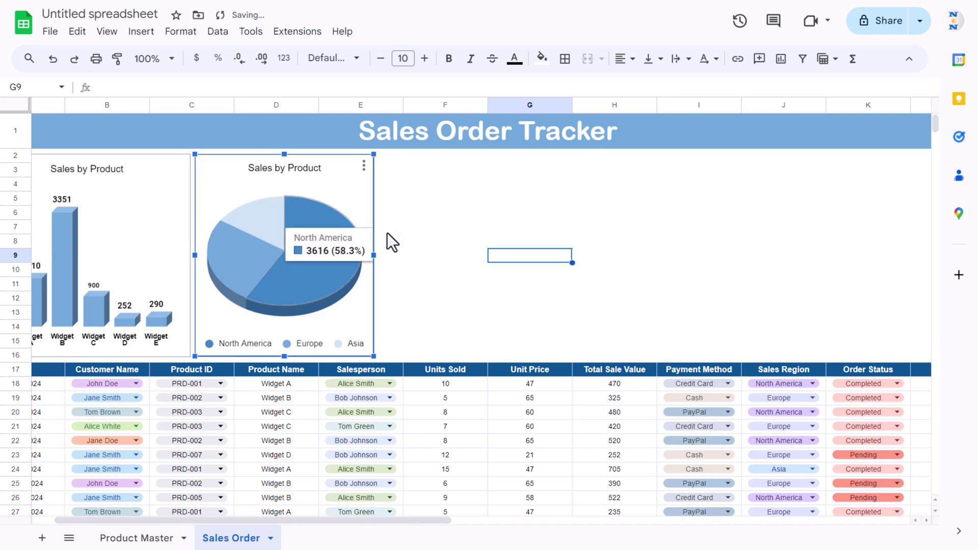
{"action": "left_click", "coordinate": [384, 232]}
- Select the range A2:L16 behind the charts
{"action": "left_click", "coordinate": [446, 165]}
{"action": "key", "text": "Home"}
{"action": "key", "text": "Up"}
{"action": "key", "text": "shift+Down"}
{"action": "key", "text": "shift+Down"}
{"action": "key", "text": "shift+Down"}
{"action": "key", "text": "shift+Down"}
{"action": "key", "text": "shift+Down"}
{"action": "key", "text": "shift+Down"}
{"action": "key", "text": "shift+Down"}
{"action": "key", "text": "shift+Down"}
{"action": "key", "text": "shift+Down"}
{"action": "key", "text": "shift+Down"}
{"action": "key", "text": "shift+Down"}
{"action": "key", "text": "shift+Down"}
{"action": "key", "text": "shift+Down"}
{"action": "key", "text": "shift+Down"}
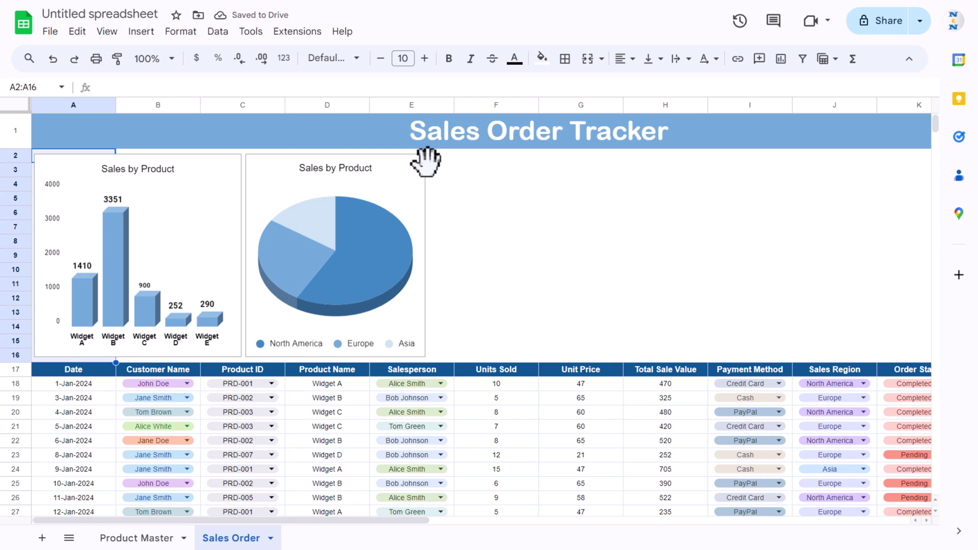
{"action": "key", "text": "shift+Right"}
{"action": "key", "text": "shift+Right"}
{"action": "key", "text": "shift+Right"}
{"action": "key", "text": "shift+Right"}
{"action": "key", "text": "shift+Right"}
{"action": "key", "text": "shift+Right"}
{"action": "key", "text": "shift+Right"}
{"action": "key", "text": "shift+Right"}
{"action": "key", "text": "shift+Right"}
{"action": "key", "text": "shift+Right"}
{"action": "key", "text": "shift+Right"}
{"action": "key", "text": "shift+Right"}
{"action": "key", "text": "shift+Right"}
{"action": "key", "text": "shift+Left"}
{"action": "key", "text": "shift+Left"}
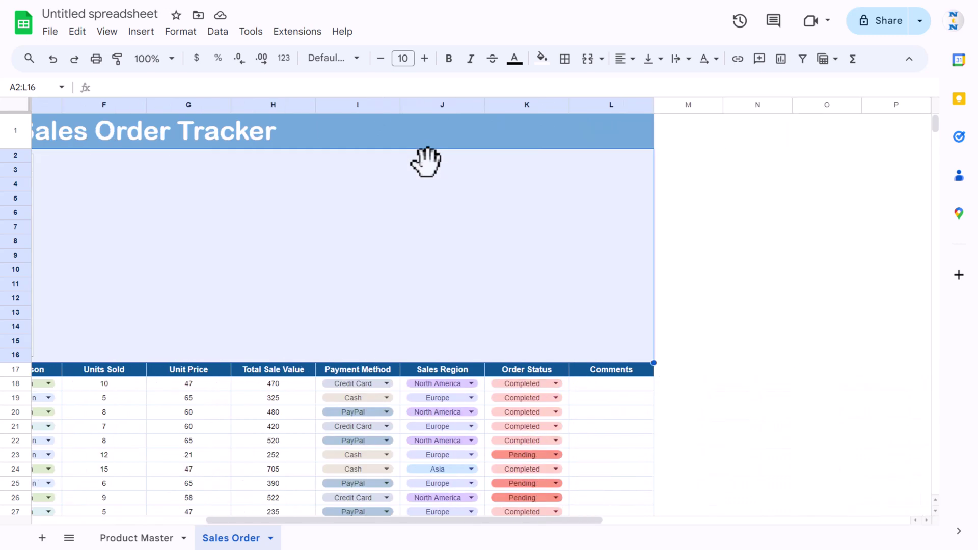
- Fill A2:L16 with light grey, replacing a first light blue choice
{"action": "left_click", "coordinate": [542, 57]}
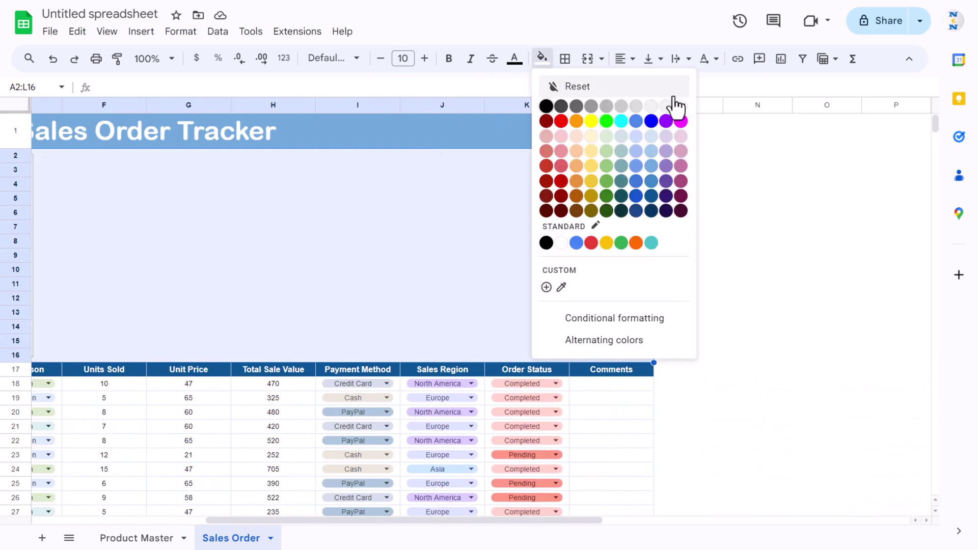
{"action": "left_click", "coordinate": [647, 151]}
{"action": "left_click", "coordinate": [541, 58]}
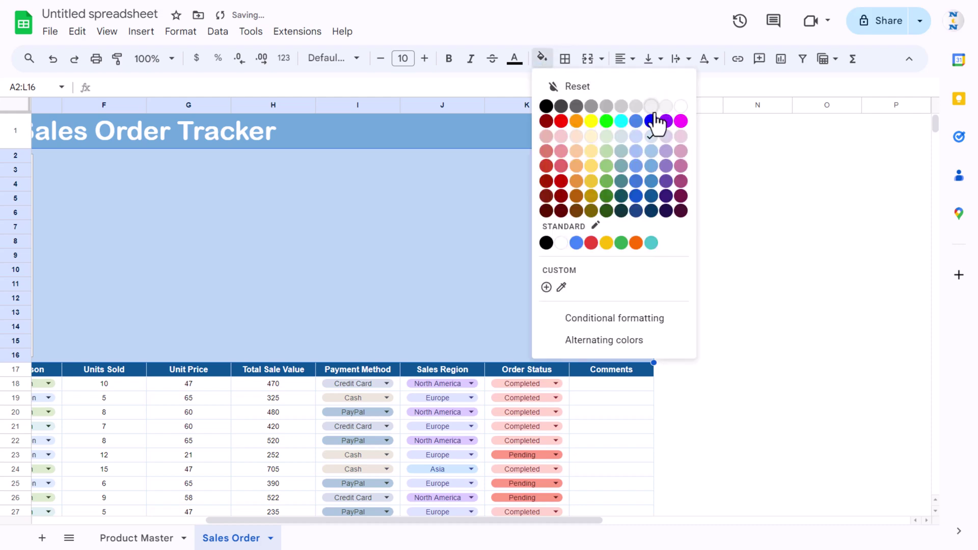
{"action": "left_click", "coordinate": [666, 106]}
{"action": "left_click", "coordinate": [521, 200]}
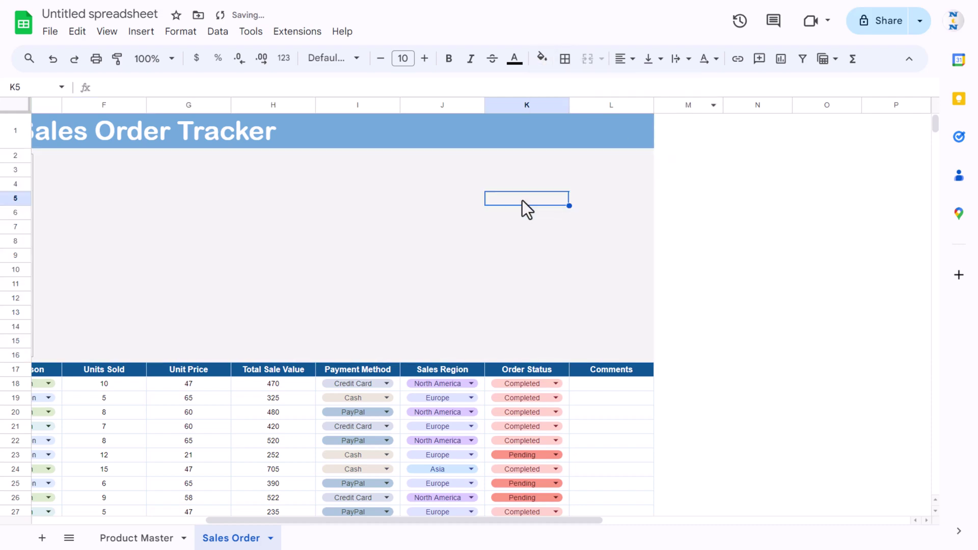
{"action": "key", "text": "Home"}
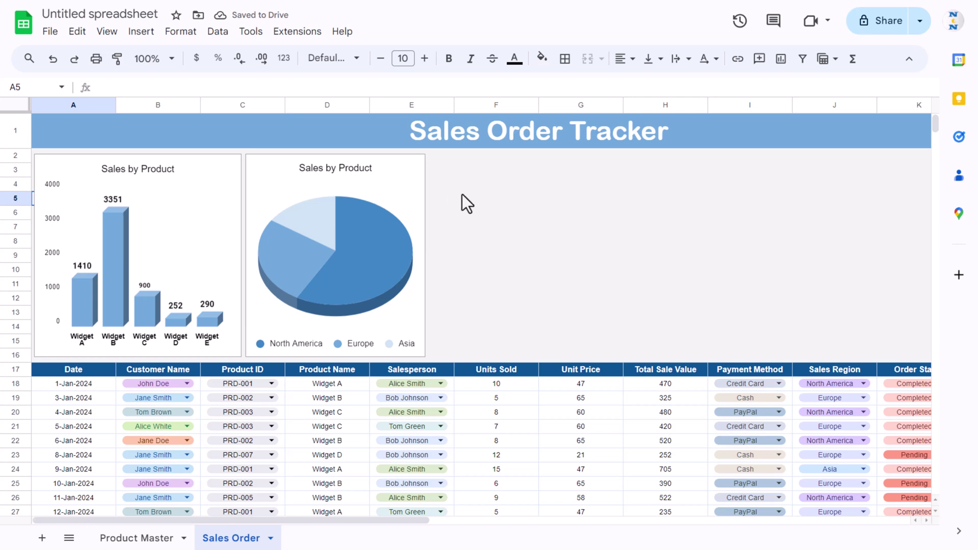
{"action": "left_click", "coordinate": [415, 204]}
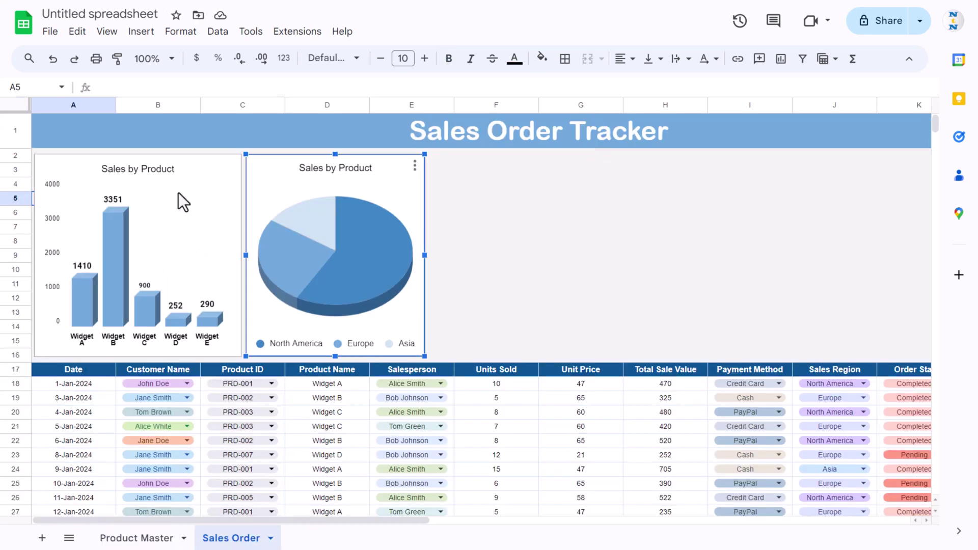
- Paste a copy of the bar chart at F2 and line it up beside the pie
{"action": "left_click", "coordinate": [180, 194]}
{"action": "left_click", "coordinate": [498, 159]}
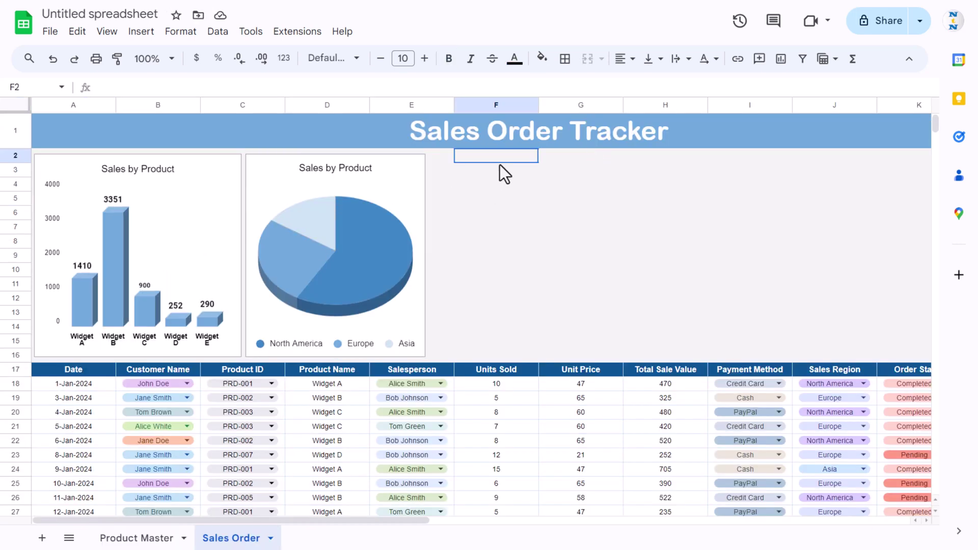
{"action": "key", "text": "ctrl+v"}
{"action": "left_click_drag", "start_coordinate": [487, 164], "coordinate": [462, 166]}
- Change 'Product' to 'Region' in the pie chart title, making it 'Sales by Region'
{"action": "left_click", "coordinate": [340, 173]}
{"action": "double_click", "coordinate": [345, 171]}
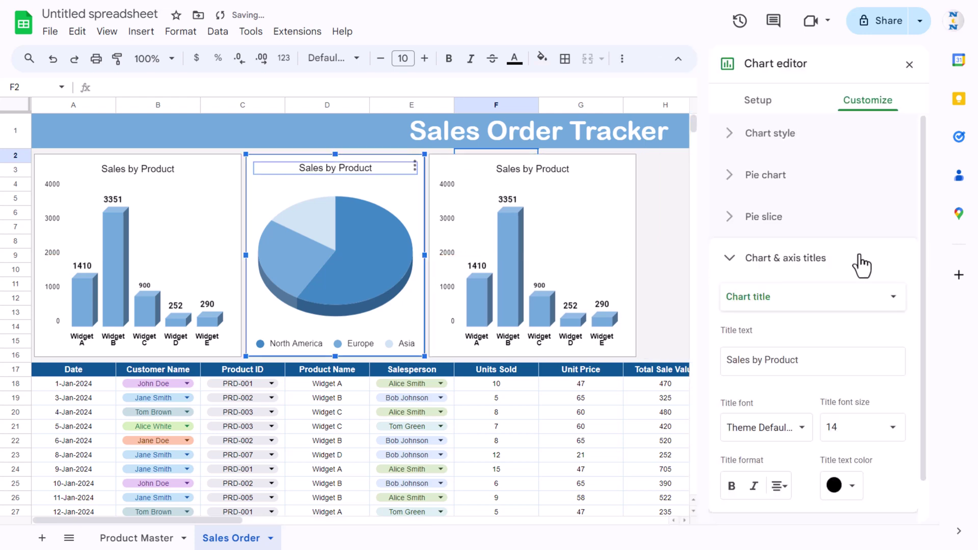
{"action": "double_click", "coordinate": [773, 364]}
{"action": "type", "text": "Region"}
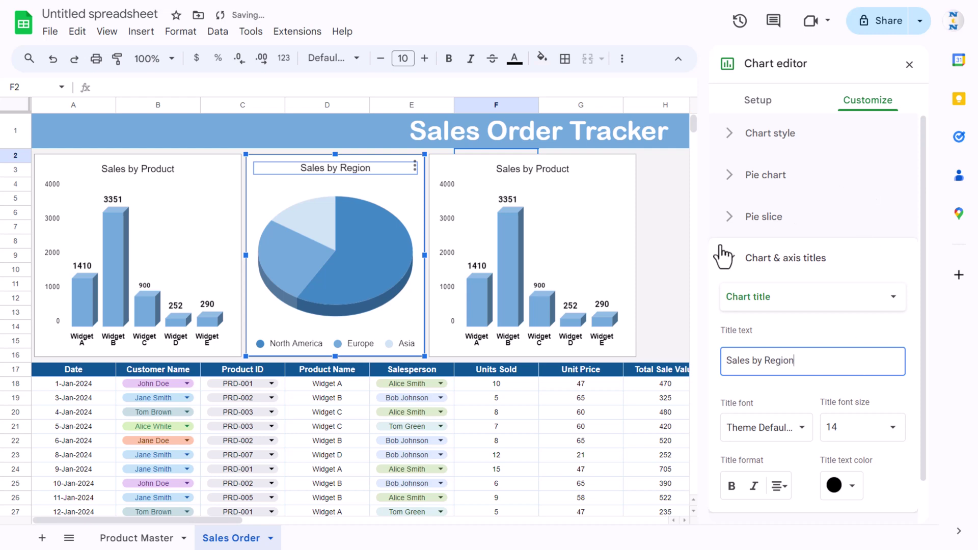
{"action": "left_click", "coordinate": [654, 219]}
{"action": "left_click", "coordinate": [551, 180]}
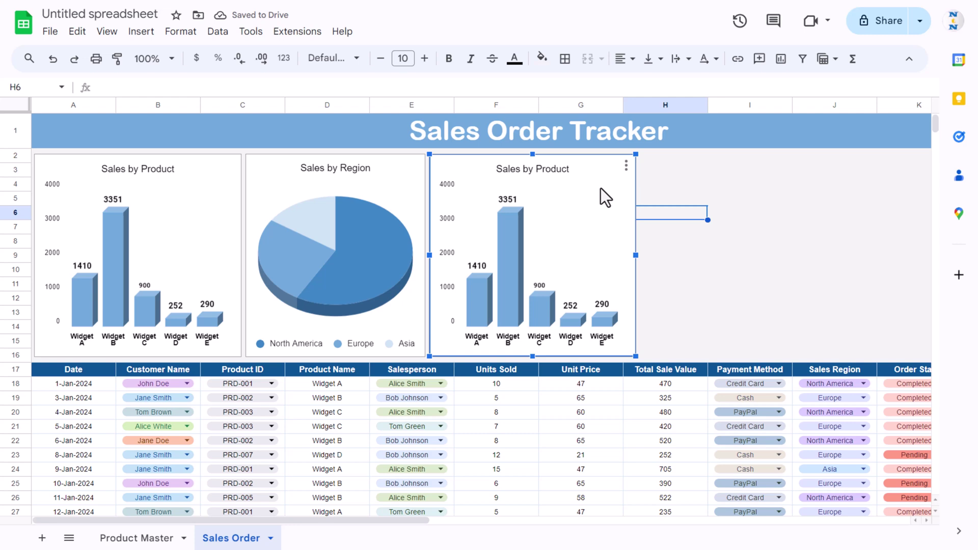
- Change the copied chart's first data range to column E (Salesperson)
{"action": "double_click", "coordinate": [567, 186]}
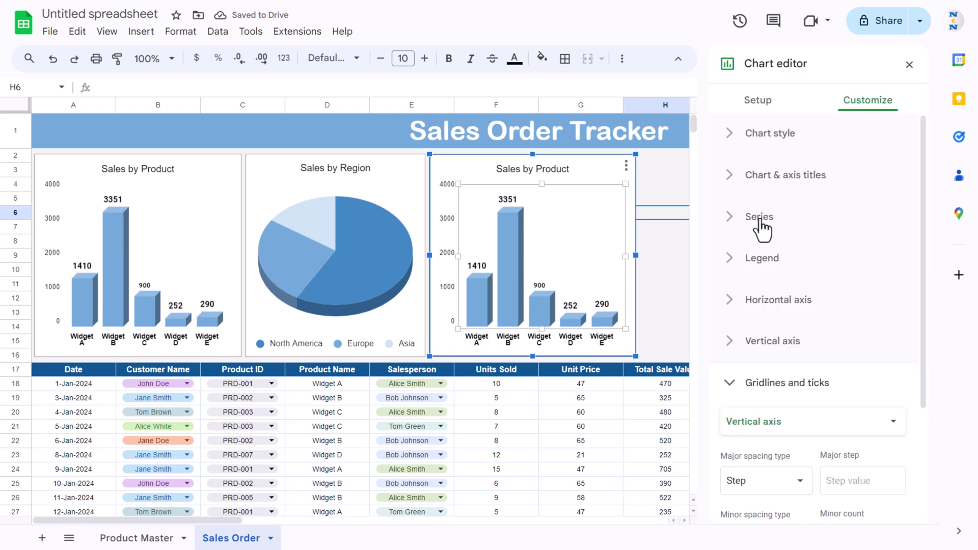
{"action": "left_click", "coordinate": [757, 102]}
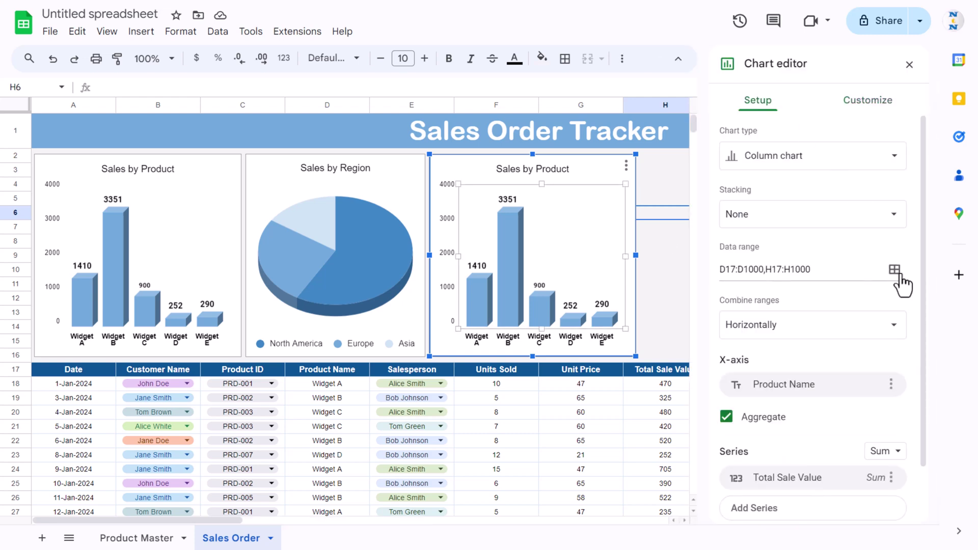
{"action": "left_click", "coordinate": [894, 270]}
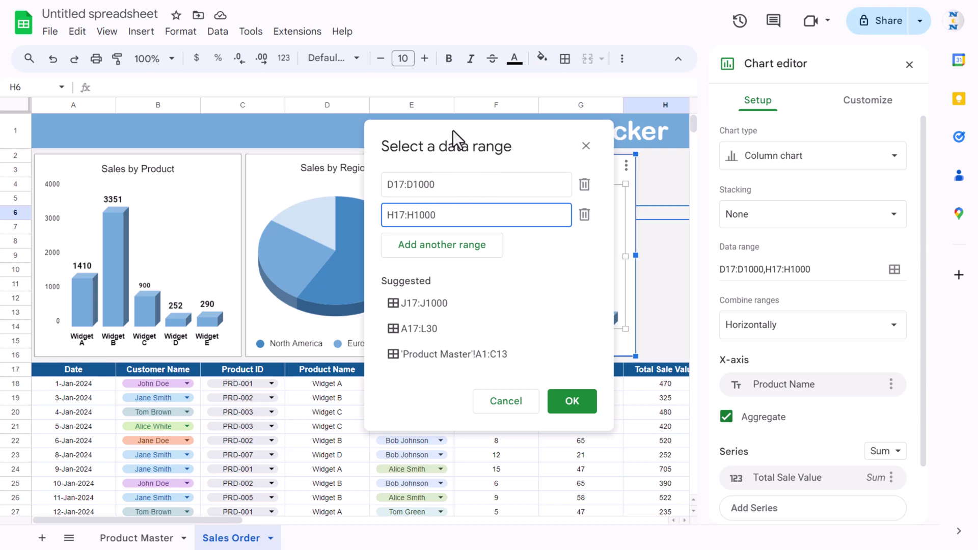
{"action": "left_click", "coordinate": [586, 145]}
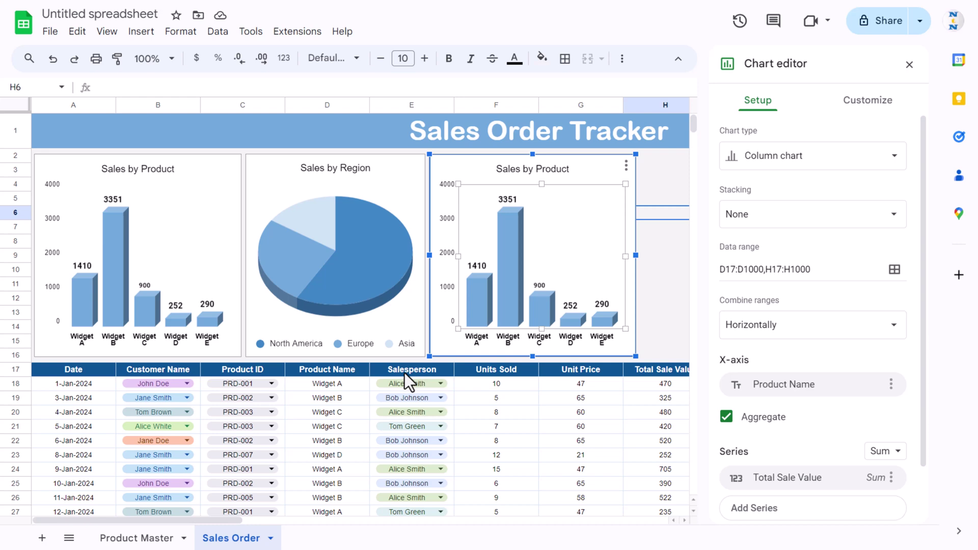
{"action": "left_click", "coordinate": [894, 269]}
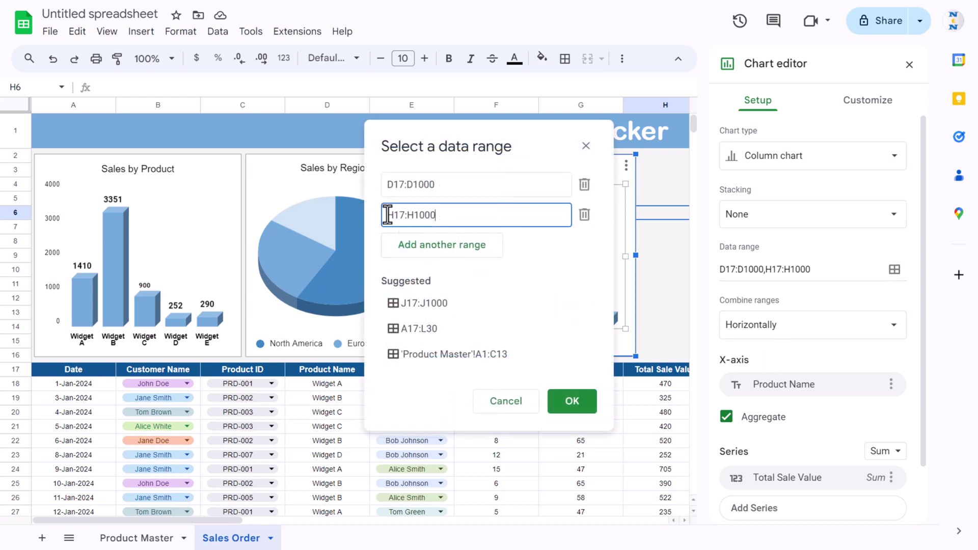
{"action": "left_click", "coordinate": [394, 184]}
{"action": "key", "text": "BackSpace"}
{"action": "type", "text": "E"}
{"action": "key", "text": "Right"}
{"action": "key", "text": "Right"}
{"action": "key", "text": "Right"}
{"action": "key", "text": "shift+Right"}
{"action": "type", "text": "E"}
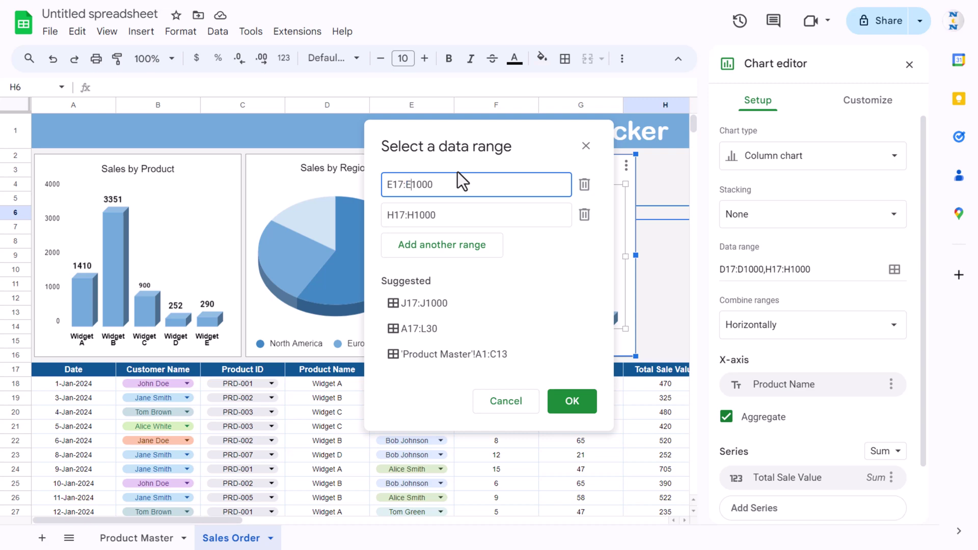
{"action": "left_click", "coordinate": [578, 403]}
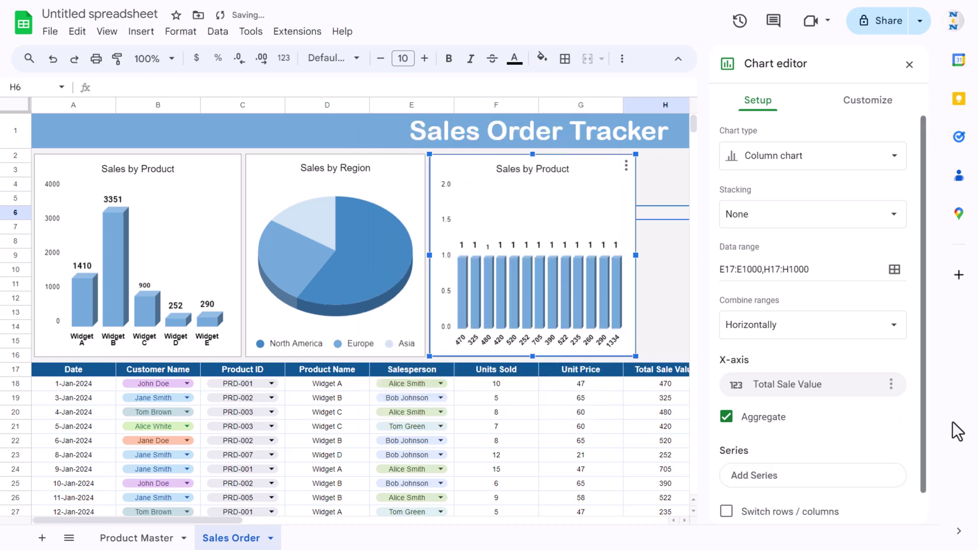
- Use Salesperson for the x-axis and Total Sale Value as the series
{"action": "scroll", "coordinate": [847, 405], "scroll_direction": "down", "scroll_amount": 1}
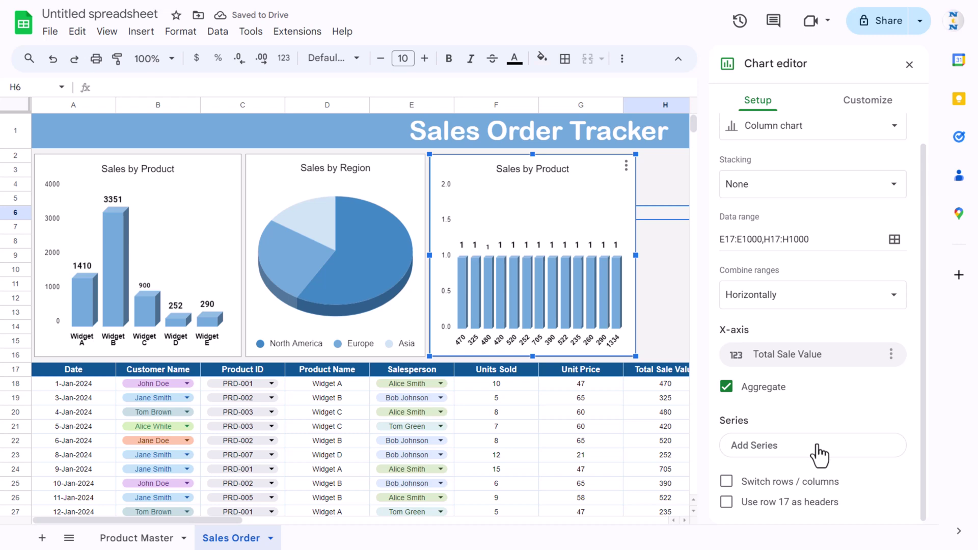
{"action": "left_click", "coordinate": [814, 359]}
{"action": "left_click", "coordinate": [803, 412]}
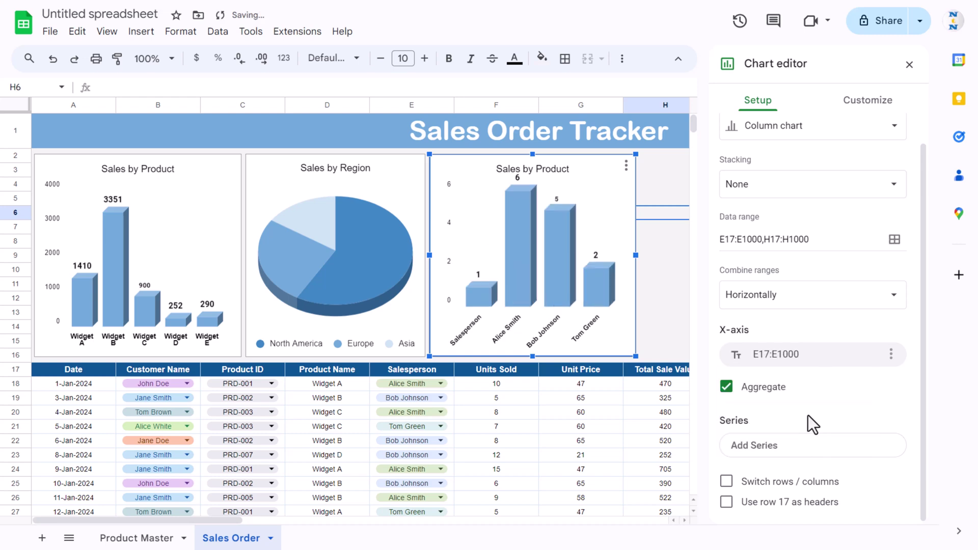
{"action": "left_click", "coordinate": [815, 451]}
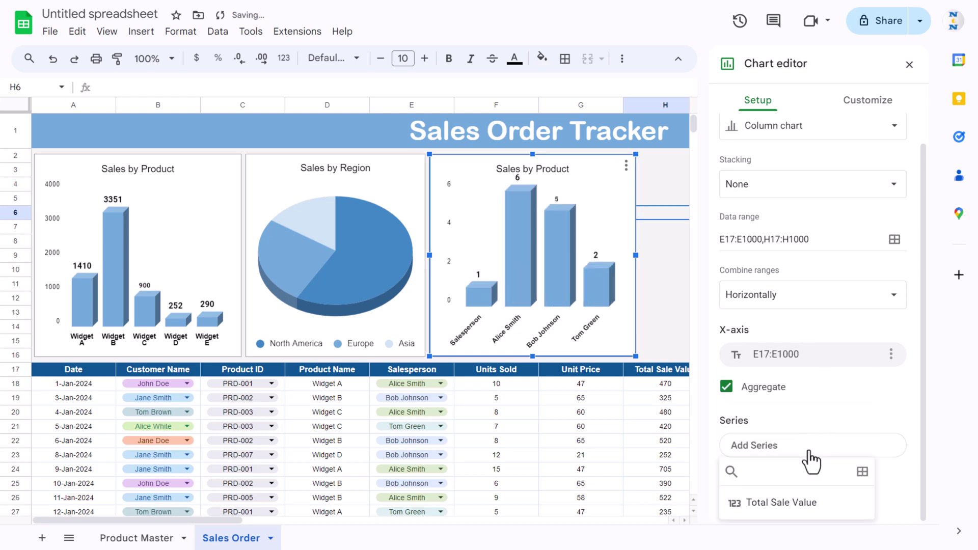
{"action": "left_click", "coordinate": [797, 504]}
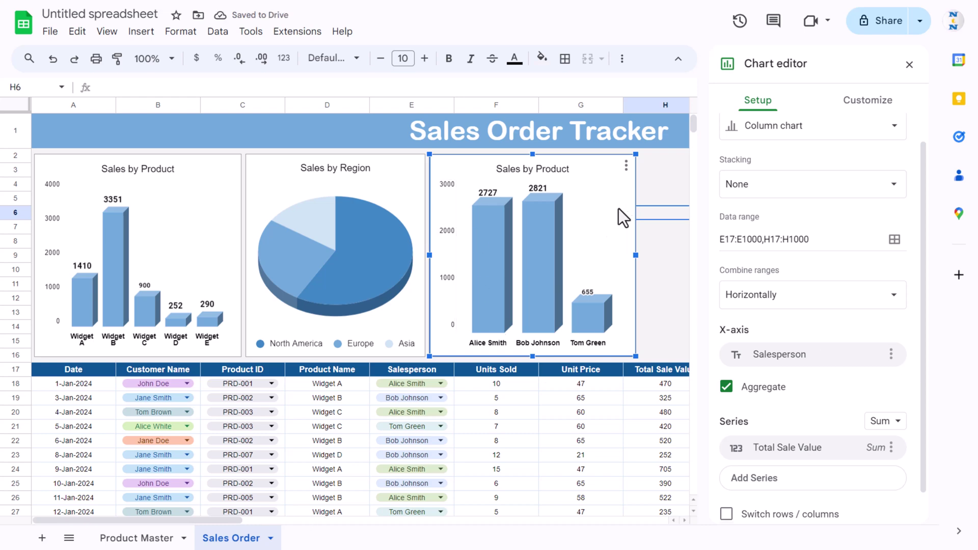
- Switch the chart to a 3D horizontal bar chart
{"action": "left_click", "coordinate": [811, 135]}
{"action": "scroll", "coordinate": [788, 364], "scroll_direction": "down", "scroll_amount": 5}
{"action": "scroll", "coordinate": [788, 367], "scroll_direction": "down", "scroll_amount": 3}
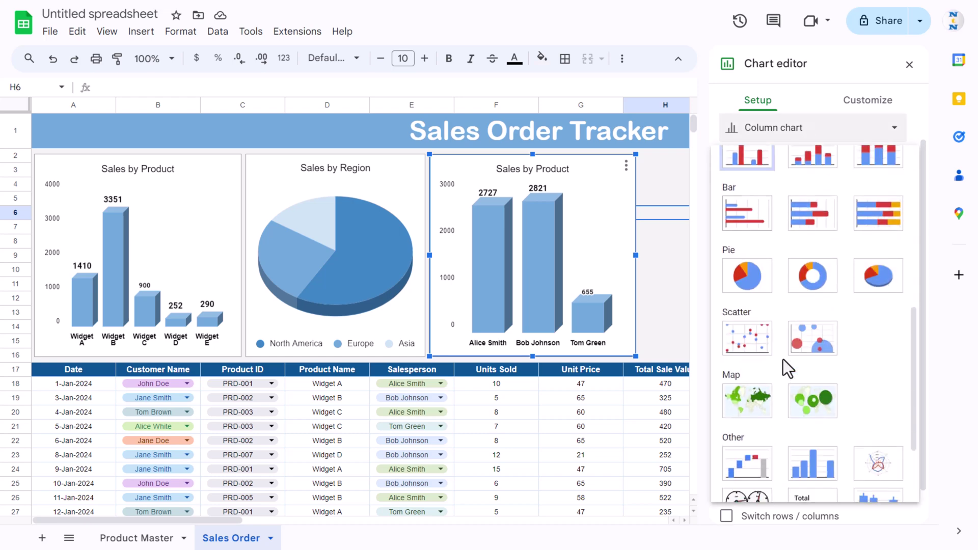
{"action": "left_click", "coordinate": [747, 216]}
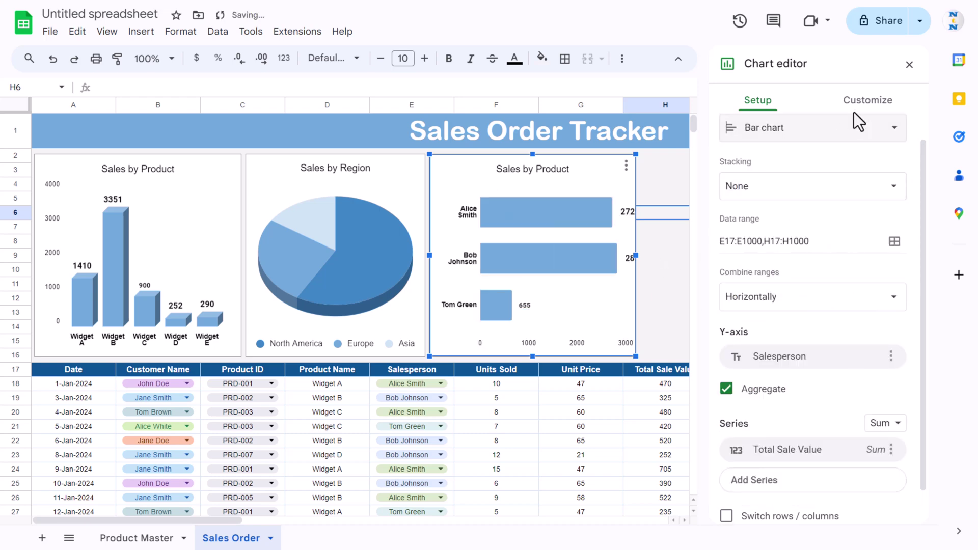
{"action": "left_click", "coordinate": [869, 102]}
{"action": "left_click", "coordinate": [764, 135]}
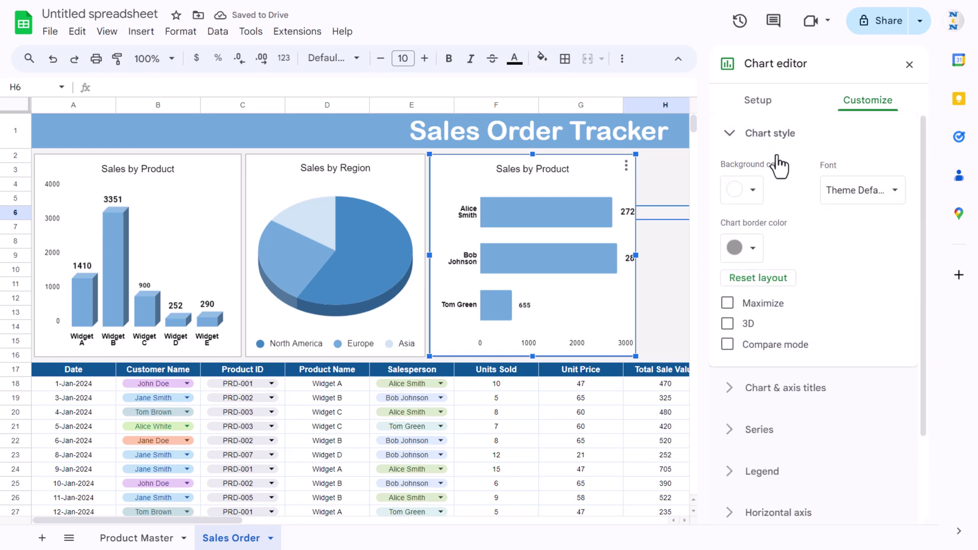
{"action": "left_click", "coordinate": [728, 324]}
{"action": "left_click", "coordinate": [666, 298]}
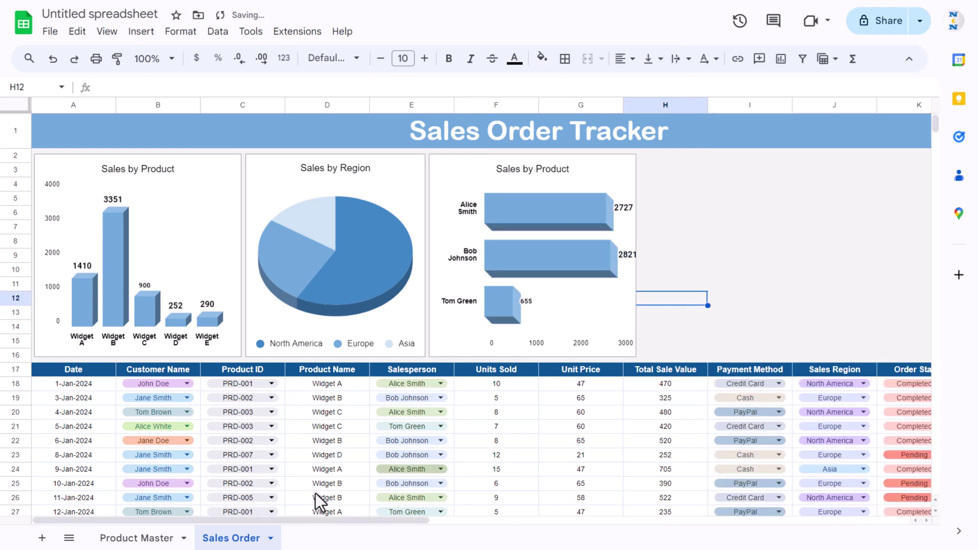
- Scroll through the sheet tabs and view the Product Master sheet
{"action": "left_click_drag", "start_coordinate": [286, 522], "coordinate": [408, 523]}
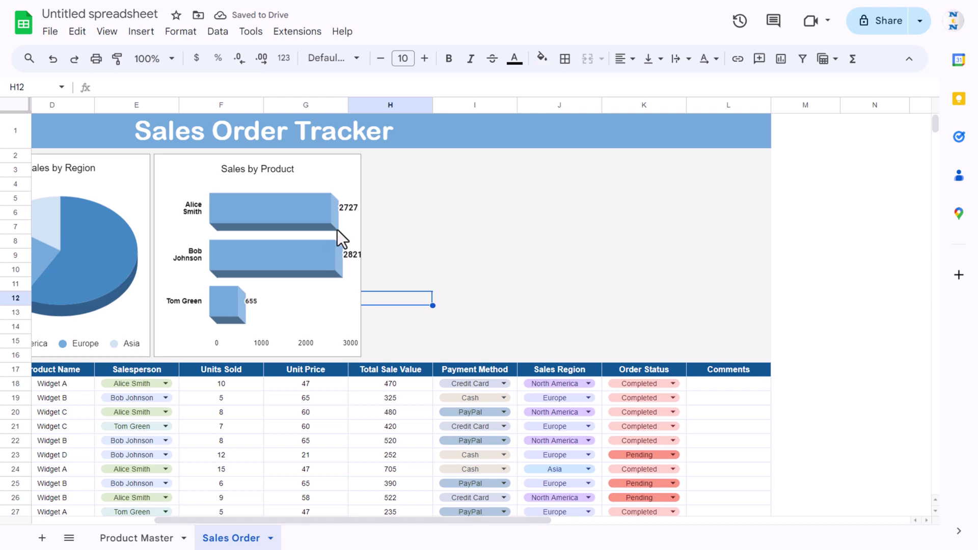
{"action": "left_click", "coordinate": [357, 232]}
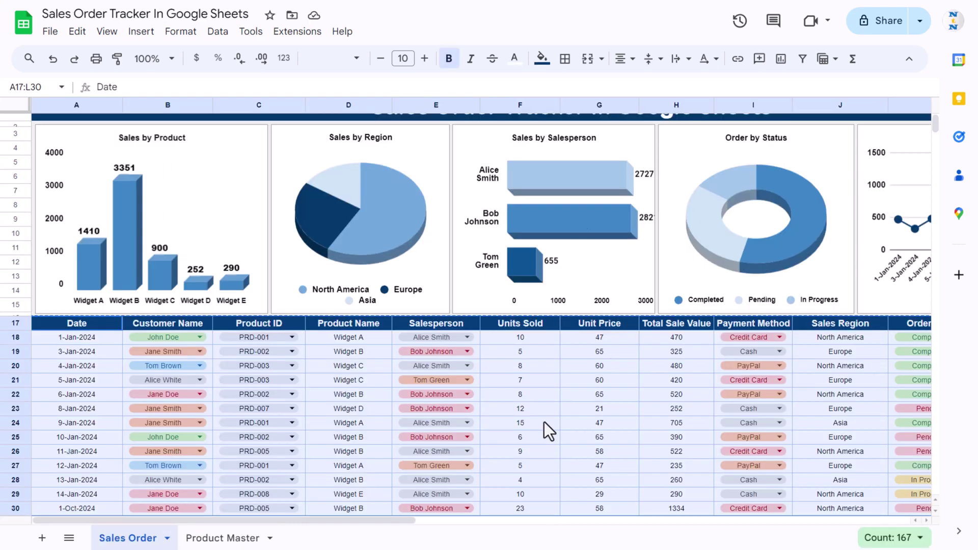
{"action": "left_click_drag", "start_coordinate": [292, 523], "coordinate": [389, 523]}
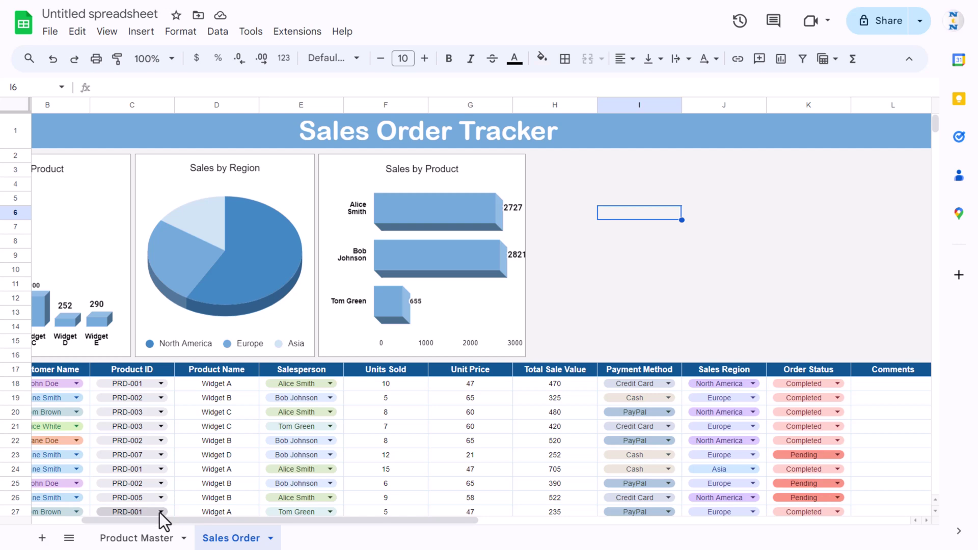
{"action": "left_click", "coordinate": [159, 539]}
- Copy the Sales by Region pie to H3 and set it beside the salesperson bar chart
{"action": "left_click", "coordinate": [287, 185]}
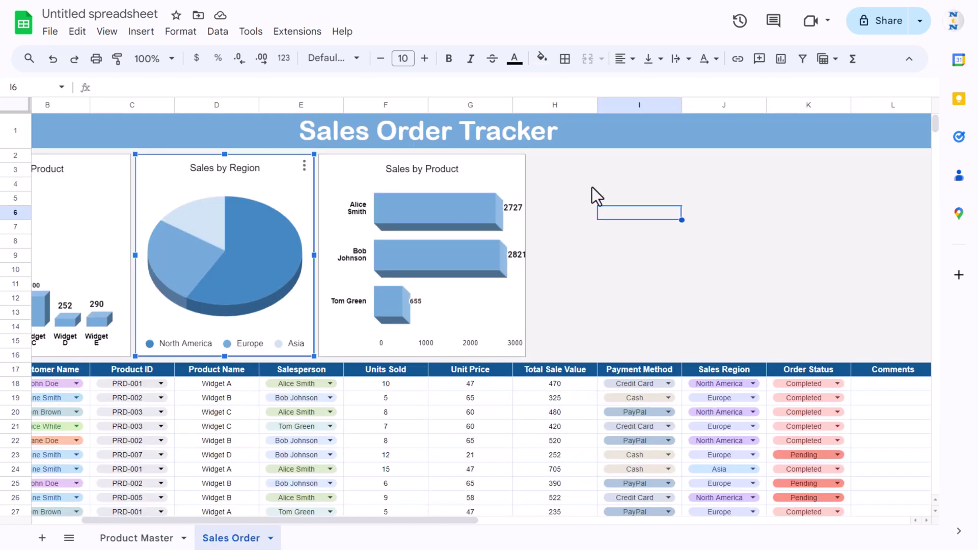
{"action": "key", "text": "ctrl+c"}
{"action": "left_click", "coordinate": [573, 172]}
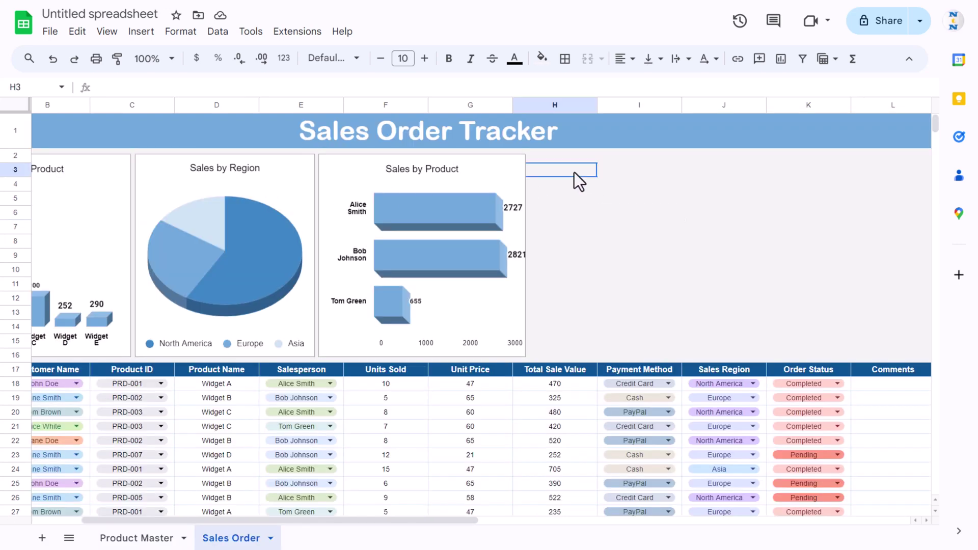
{"action": "key", "text": "ctrl+v"}
{"action": "left_click_drag", "start_coordinate": [574, 184], "coordinate": [544, 170]}
- Change the copied pie's data range to K17:K1000, removing the H17:H1000 range
{"action": "double_click", "coordinate": [569, 179]}
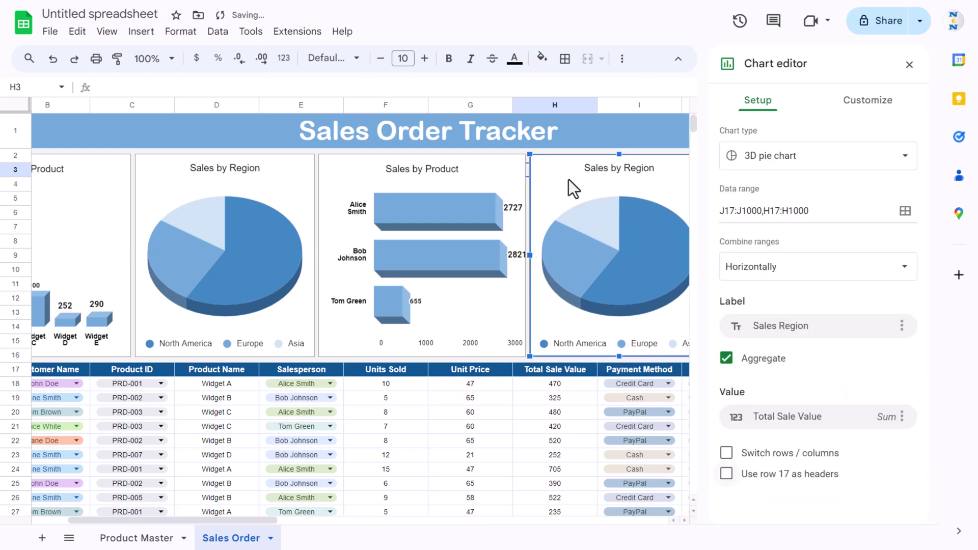
{"action": "left_click_drag", "start_coordinate": [260, 522], "coordinate": [372, 539]}
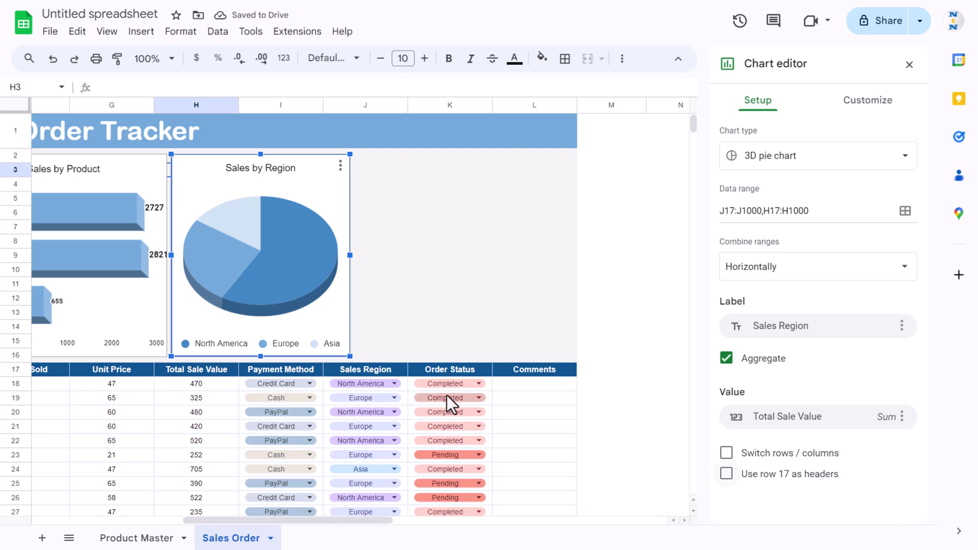
{"action": "left_click", "coordinate": [905, 212]}
{"action": "left_click", "coordinate": [392, 170]}
{"action": "type", "text": "K"}
{"action": "key", "text": "Right"}
{"action": "key", "text": "Right"}
{"action": "key", "text": "Right"}
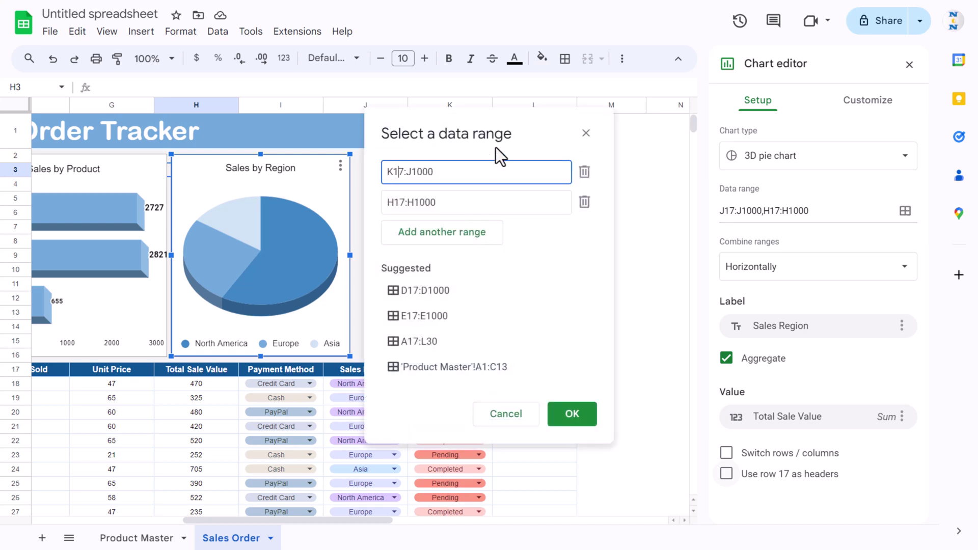
{"action": "key", "text": "shift+Right"}
{"action": "type", "text": "K"}
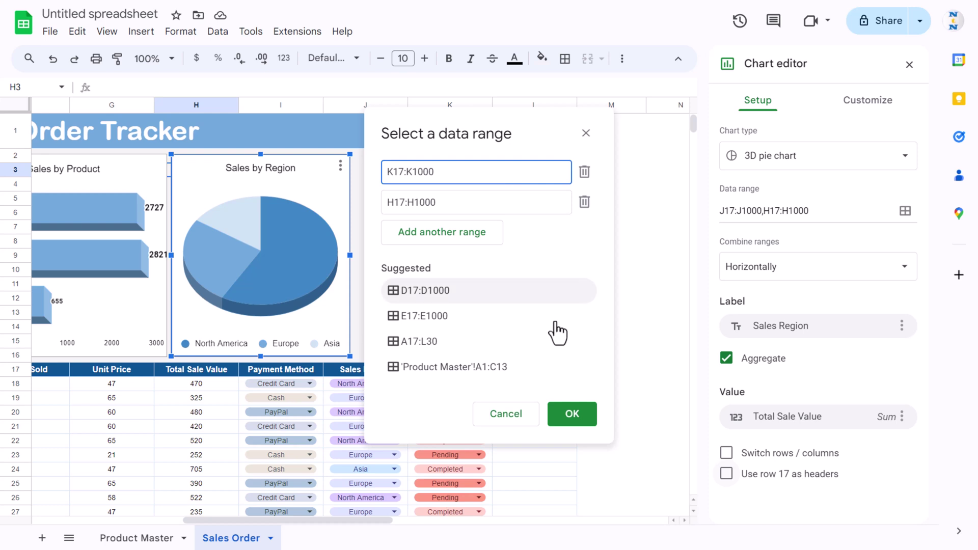
{"action": "left_click_drag", "start_coordinate": [437, 202], "coordinate": [405, 202]}
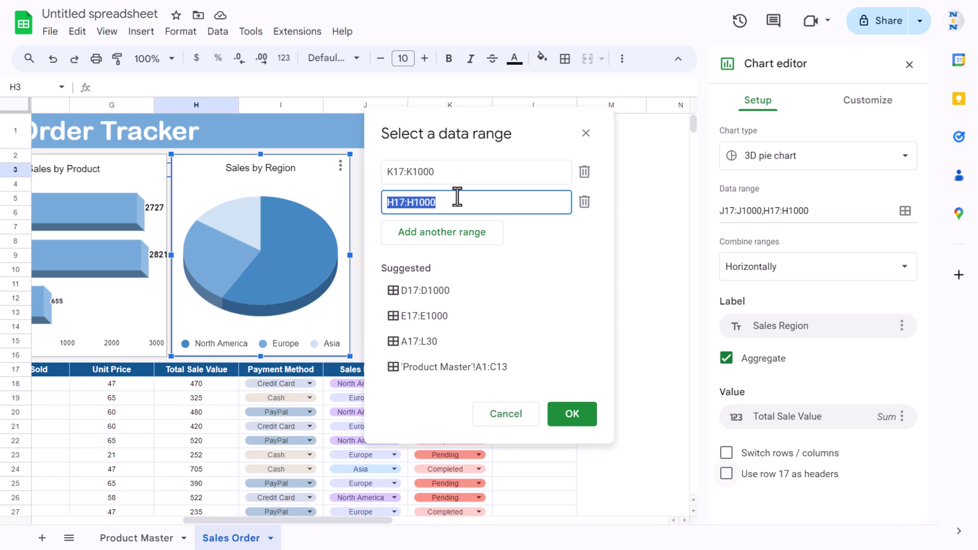
{"action": "left_click", "coordinate": [457, 178]}
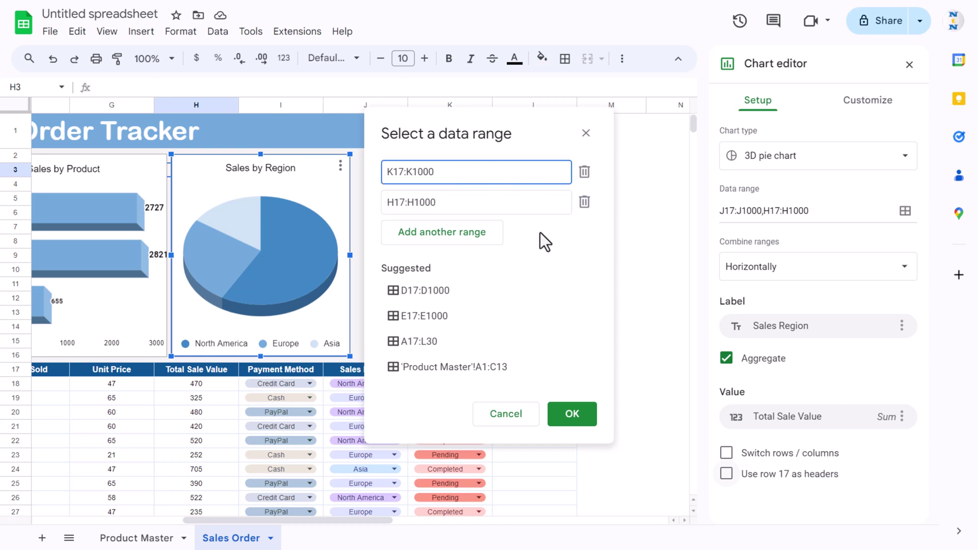
{"action": "left_click", "coordinate": [584, 203]}
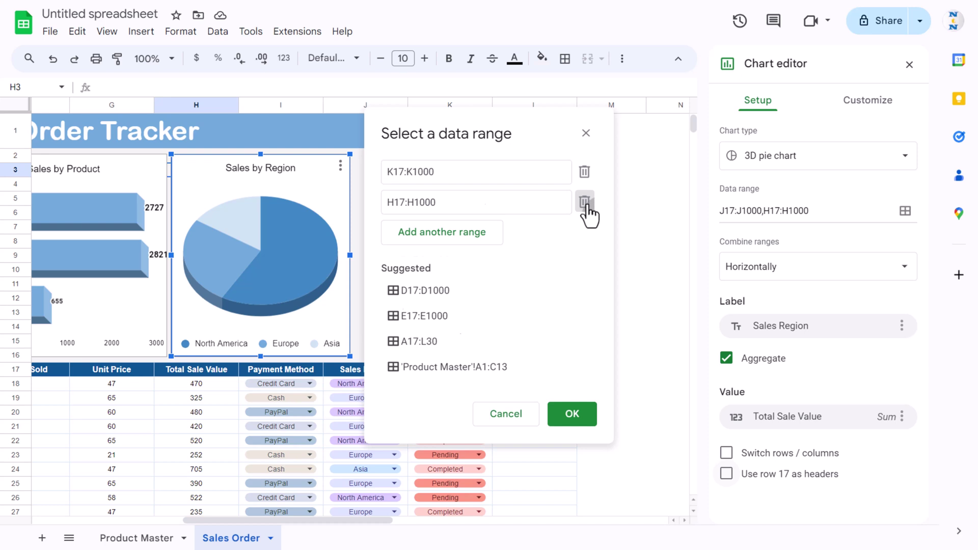
{"action": "left_click", "coordinate": [582, 389]}
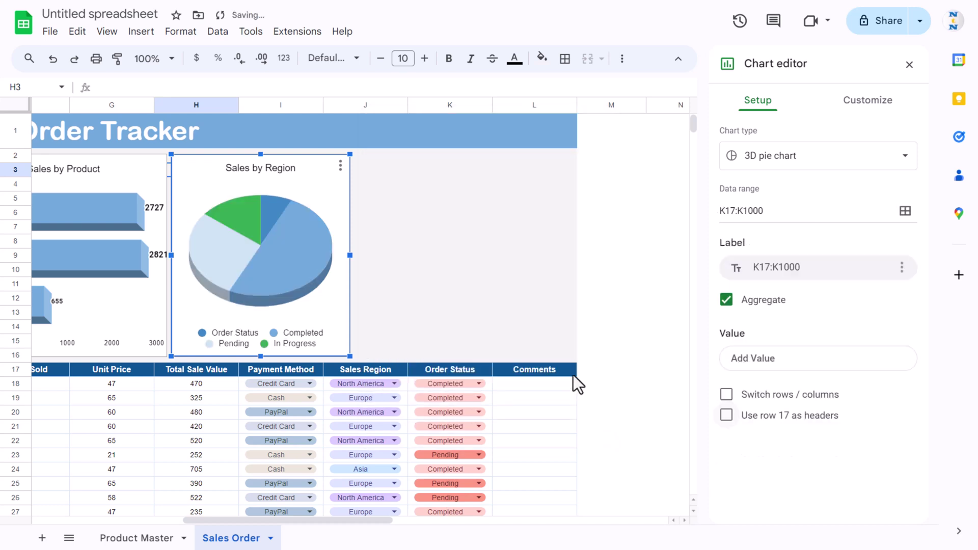
{"action": "left_click", "coordinate": [432, 245]}
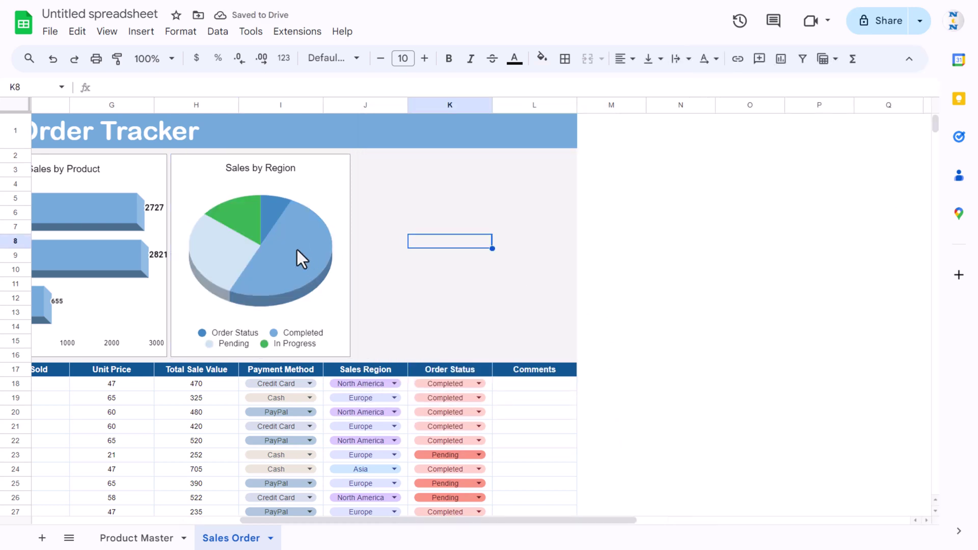
- Use row 17 as headers and turn the chart into a 3D doughnut
{"action": "left_click", "coordinate": [336, 240]}
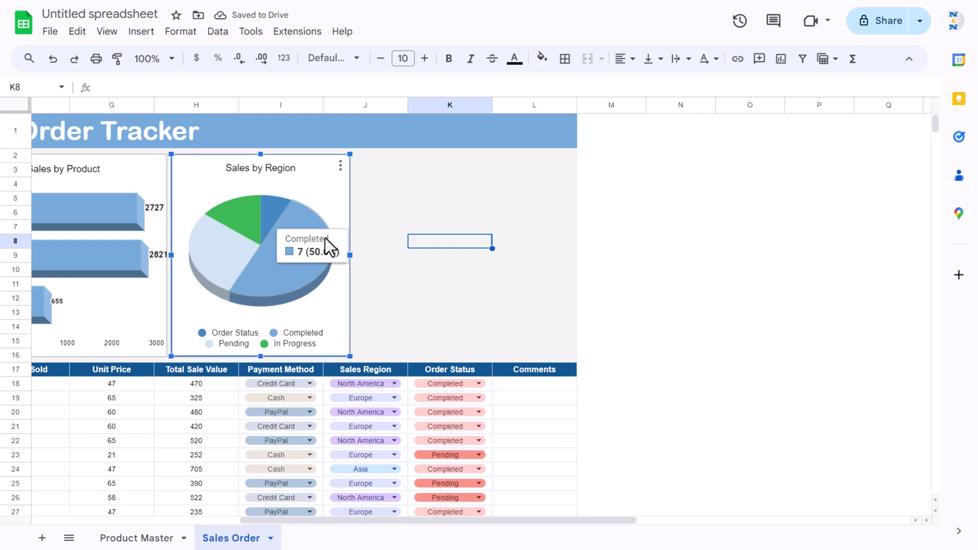
{"action": "double_click", "coordinate": [329, 203]}
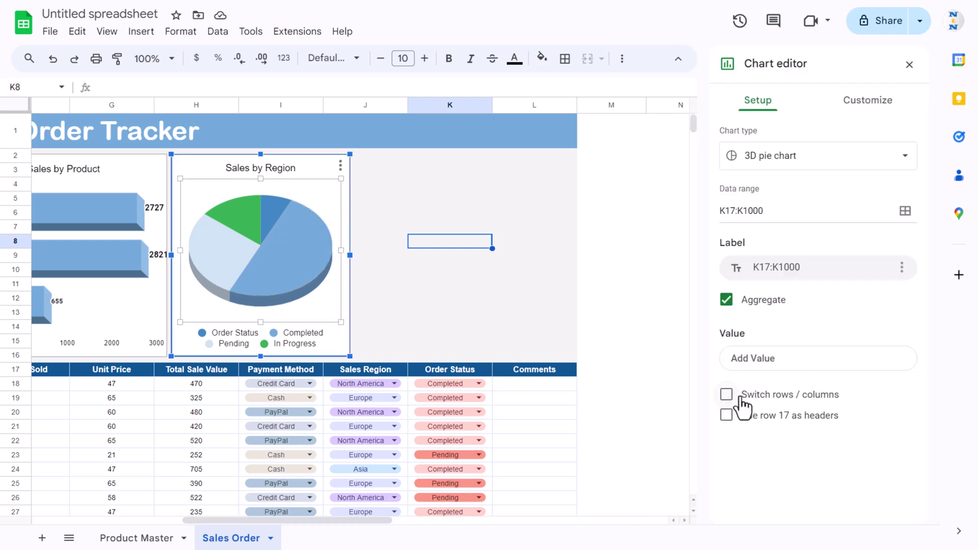
{"action": "left_click", "coordinate": [727, 417]}
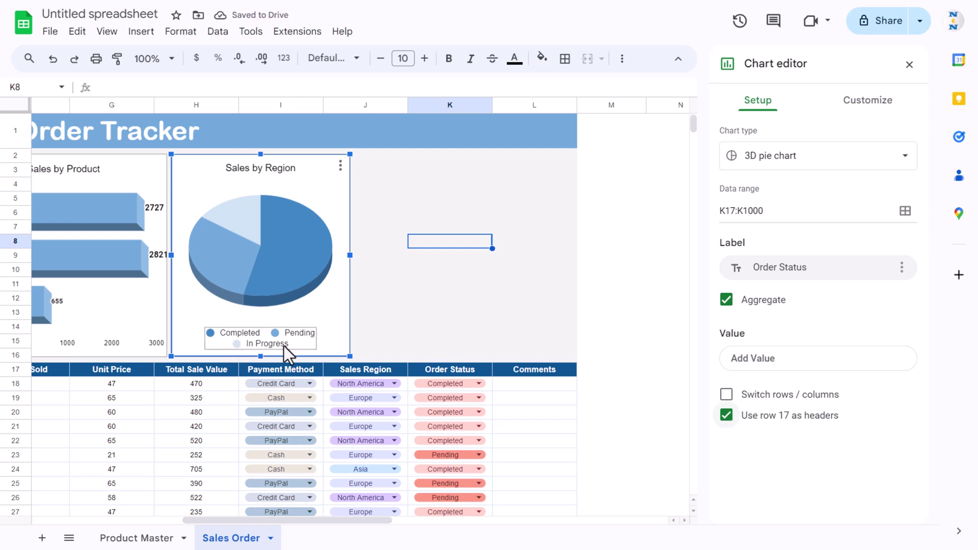
{"action": "left_click", "coordinate": [830, 158]}
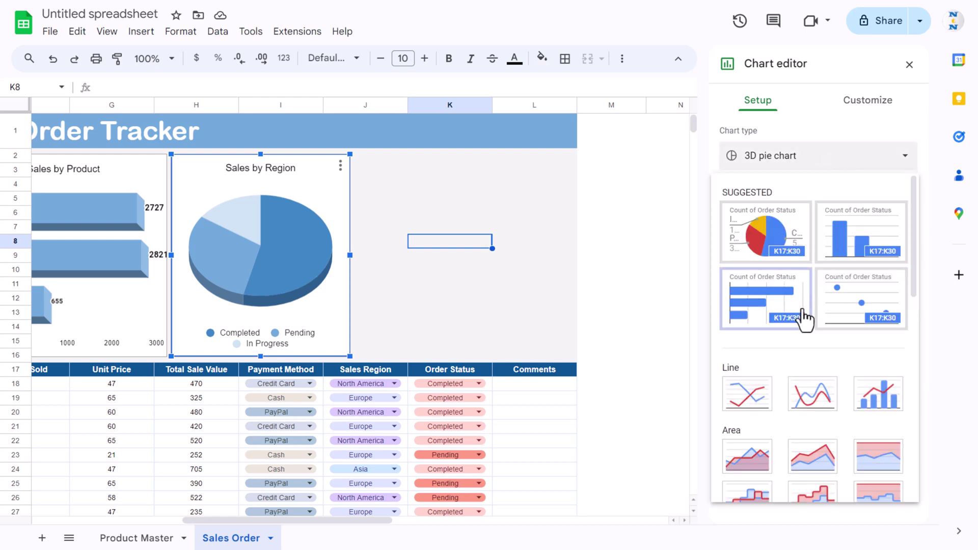
{"action": "scroll", "coordinate": [804, 318], "scroll_direction": "down", "scroll_amount": 5}
{"action": "left_click", "coordinate": [808, 382]}
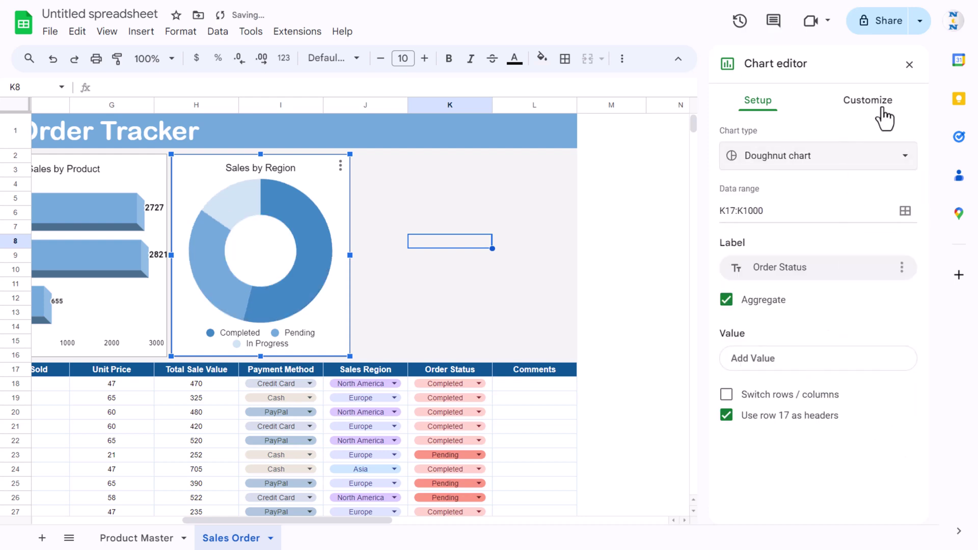
{"action": "left_click", "coordinate": [881, 104]}
{"action": "left_click", "coordinate": [769, 133]}
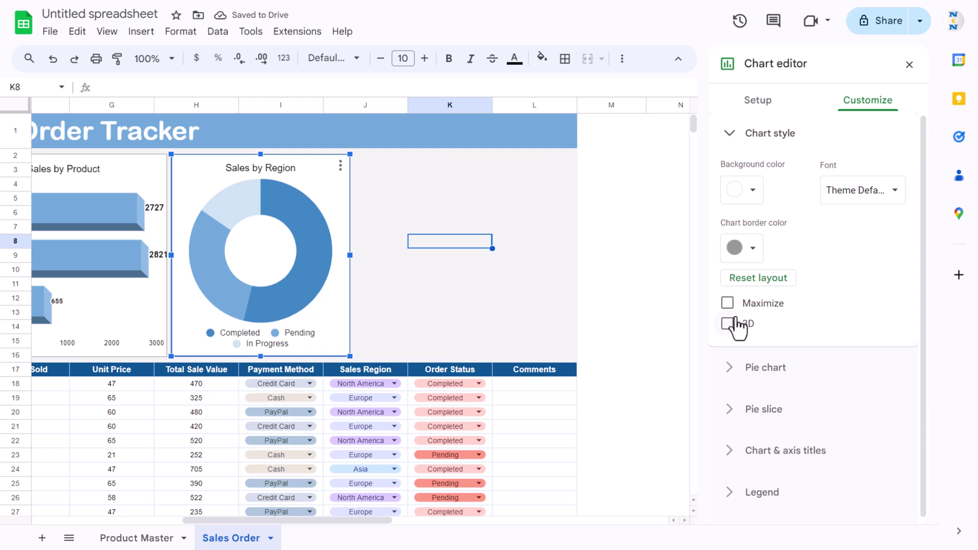
{"action": "left_click", "coordinate": [729, 324]}
{"action": "left_click", "coordinate": [476, 268]}
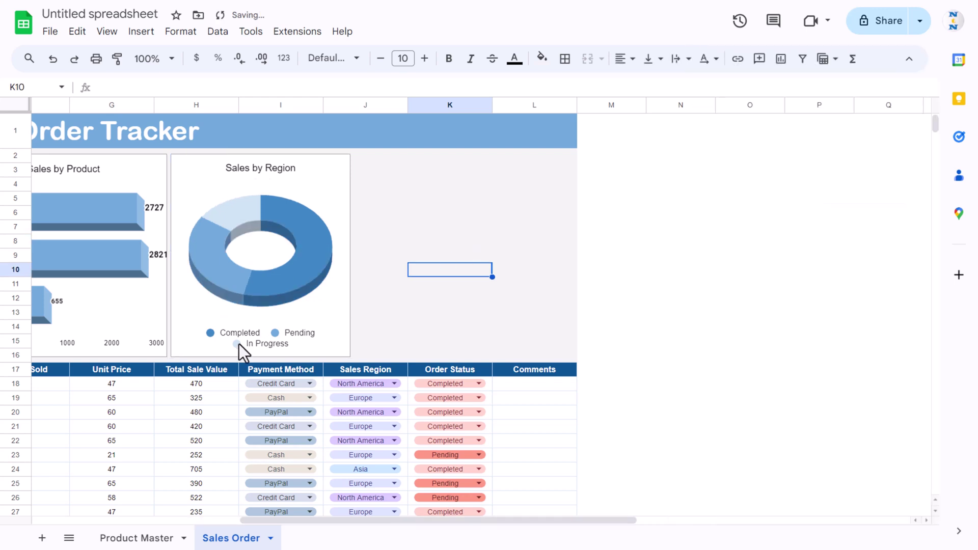
- Retitle the doughnut chart 'Orders by Status'
{"action": "left_click", "coordinate": [404, 243]}
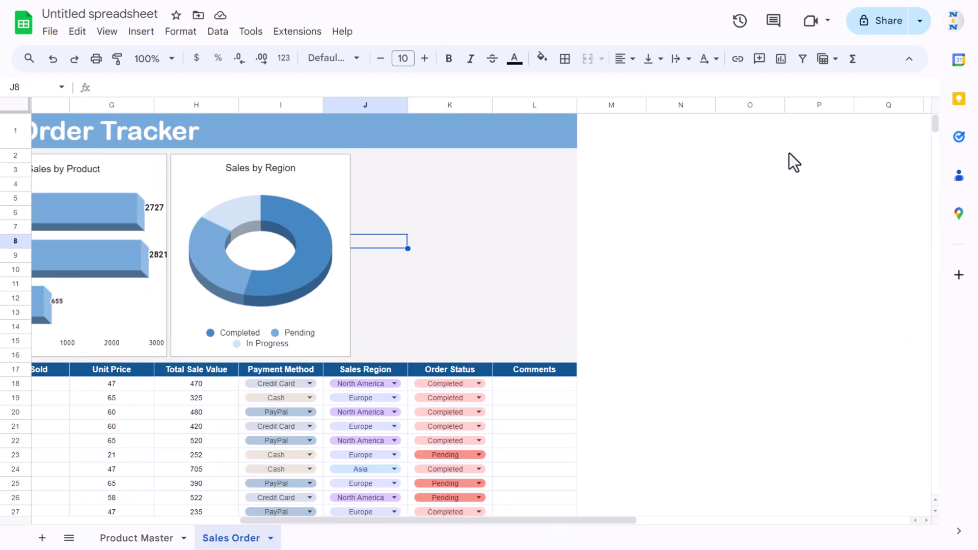
{"action": "left_click", "coordinate": [336, 183]}
{"action": "left_click", "coordinate": [268, 176]}
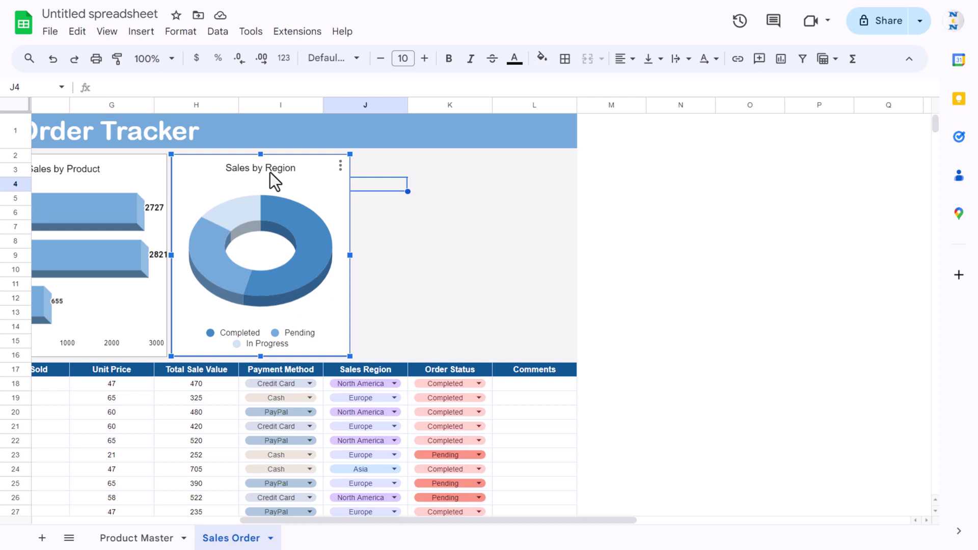
{"action": "double_click", "coordinate": [270, 173]}
{"action": "left_click", "coordinate": [270, 171]}
{"action": "type", "text": "O"}
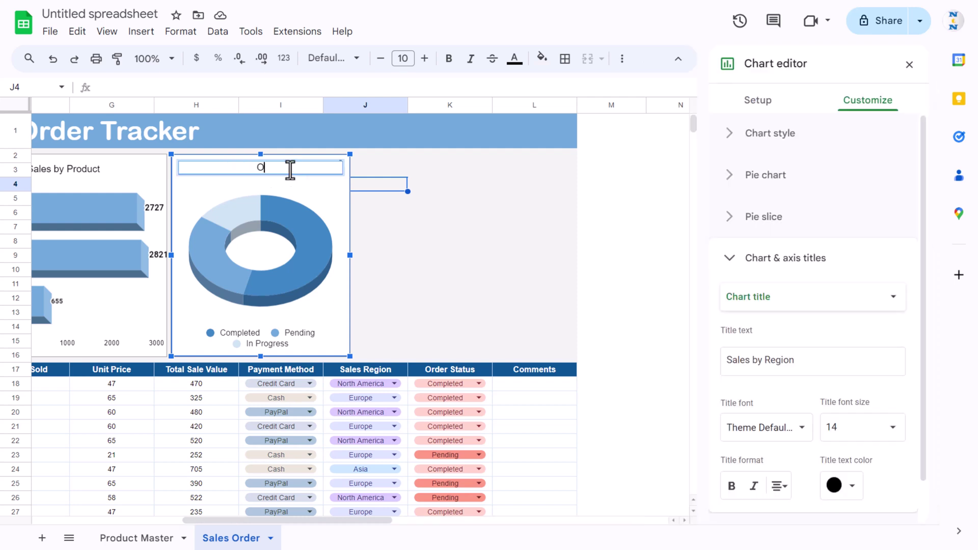
{"action": "type", "text": "rders by Status"}
{"action": "left_click", "coordinate": [401, 231]}
- Paste a copy of the doughnut at J3, place it beside the original and widen it
{"action": "mouse_move", "coordinate": [331, 196]}
{"action": "left_mouse_down"}
{"action": "mouse_move", "coordinate": [345, 200]}
{"action": "mouse_move", "coordinate": [336, 196]}
{"action": "left_mouse_up"}
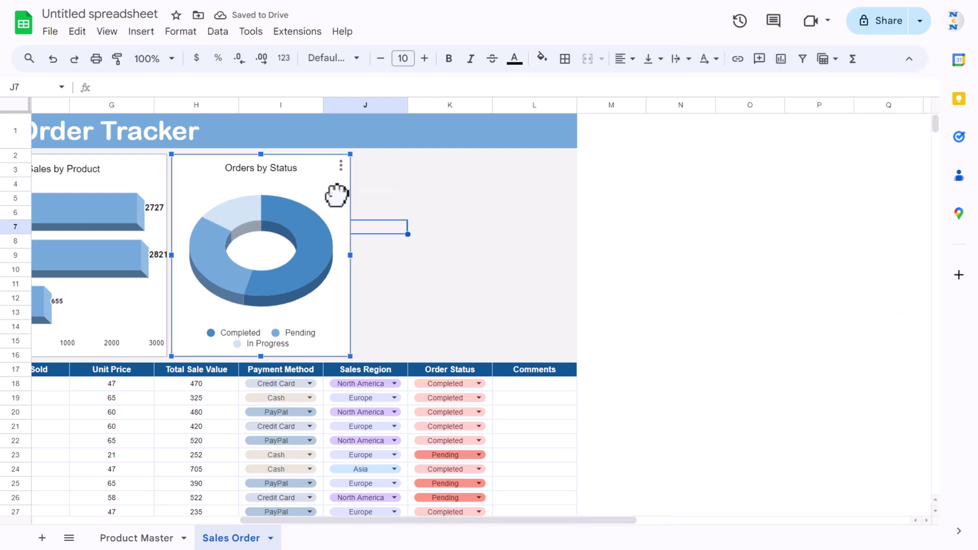
{"action": "left_click", "coordinate": [404, 169]}
{"action": "key", "text": "ctrl+v"}
{"action": "left_click_drag", "start_coordinate": [395, 178], "coordinate": [392, 167]}
{"action": "left_click_drag", "start_coordinate": [534, 256], "coordinate": [570, 254]}
- Change the copied chart to a line chart and clear its K17:K1000 range
{"action": "double_click", "coordinate": [560, 221]}
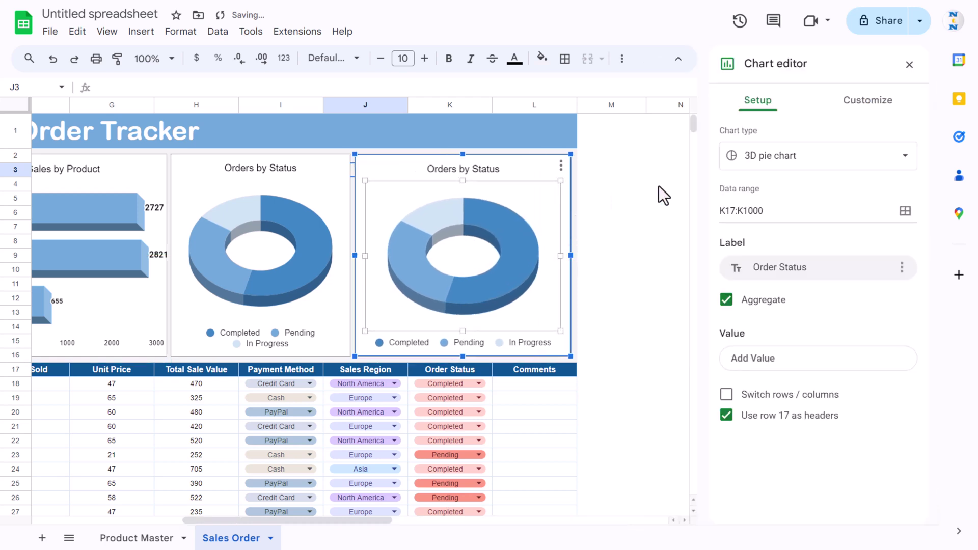
{"action": "left_click", "coordinate": [766, 157]}
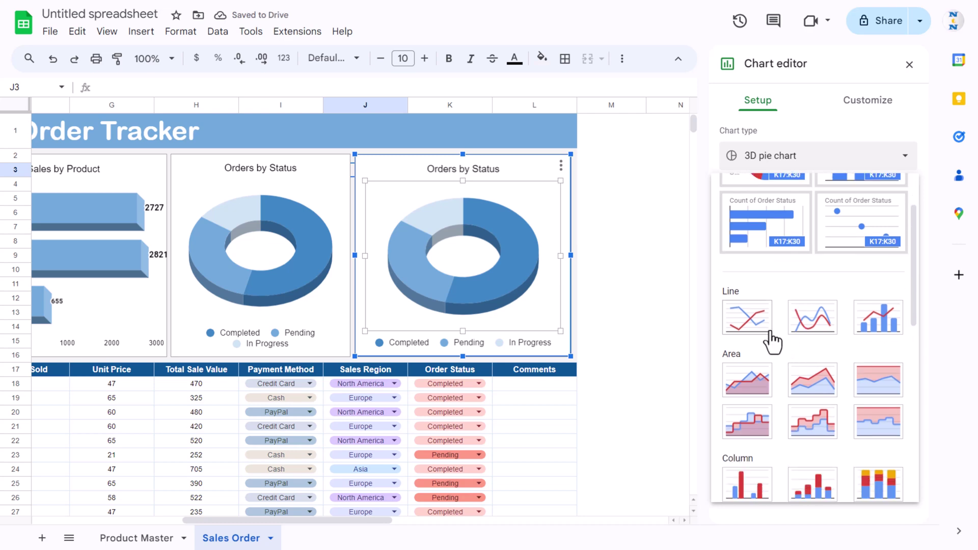
{"action": "left_click", "coordinate": [744, 325]}
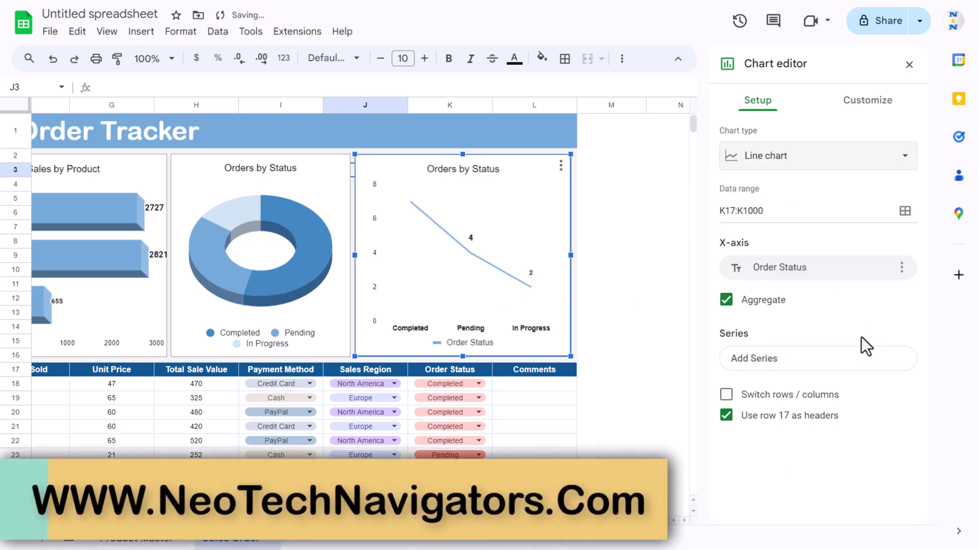
{"action": "left_click", "coordinate": [905, 210]}
{"action": "left_click_drag", "start_coordinate": [459, 174], "coordinate": [322, 173]}
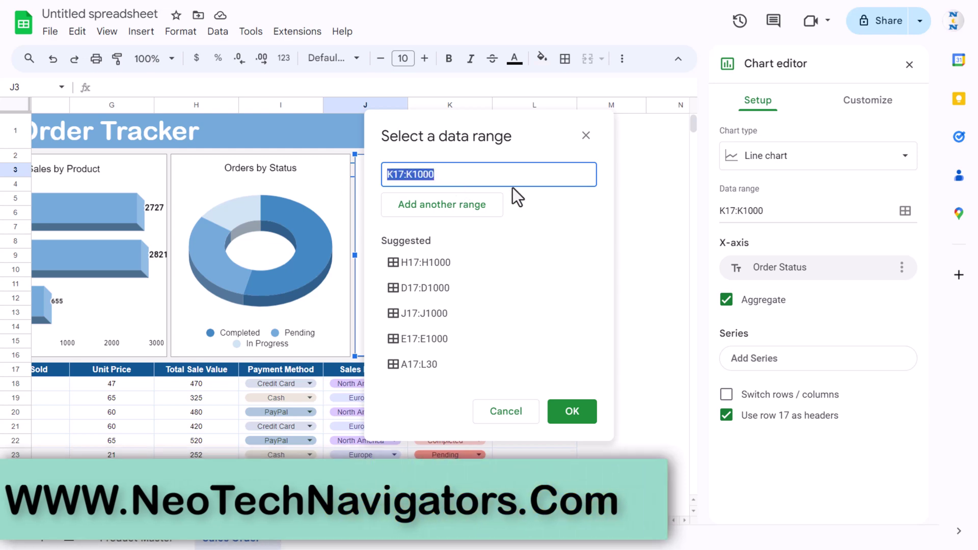
{"action": "key", "text": "BackSpace"}
- Set the line chart's data ranges to A17:A1000 (Date) and H17:H1000
{"action": "left_click", "coordinate": [158, 368]}
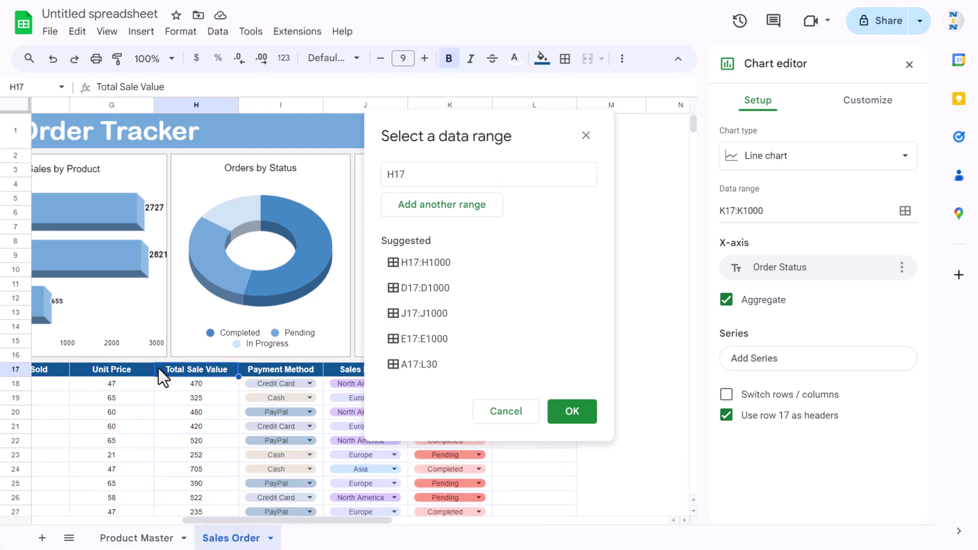
{"action": "key", "text": "ctrl+Left"}
{"action": "key", "text": "Down"}
{"action": "key", "text": "Up"}
{"action": "key", "text": "ctrl+shift+Down"}
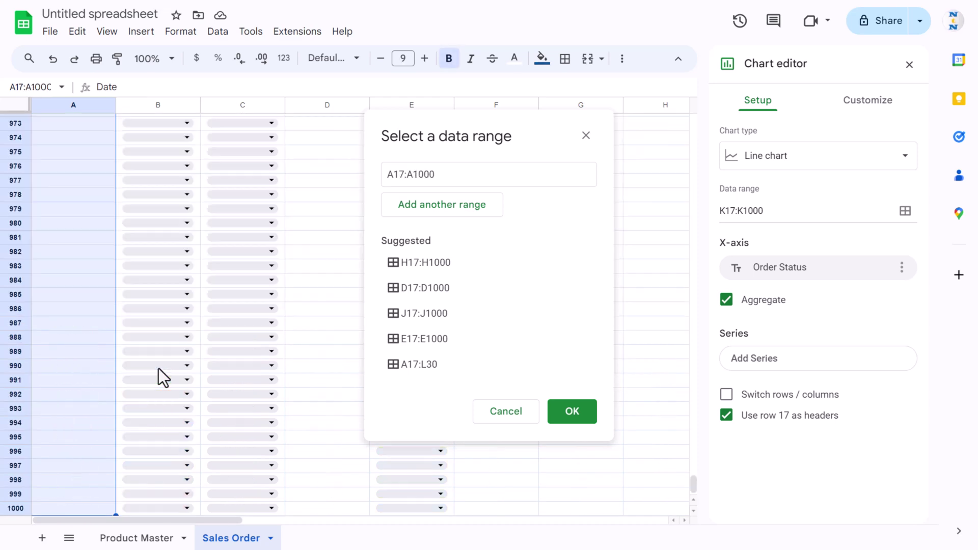
{"action": "left_click", "coordinate": [443, 206]}
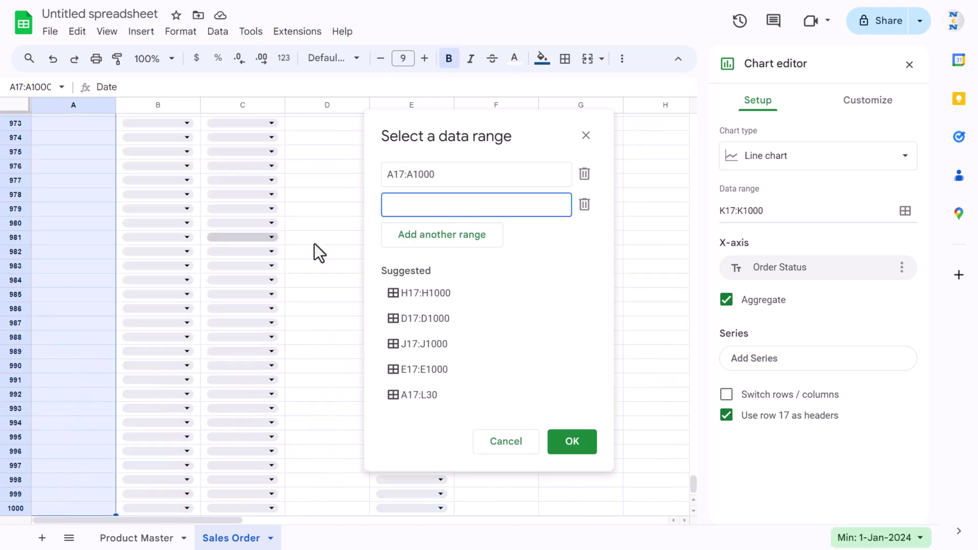
{"action": "left_click", "coordinate": [451, 304]}
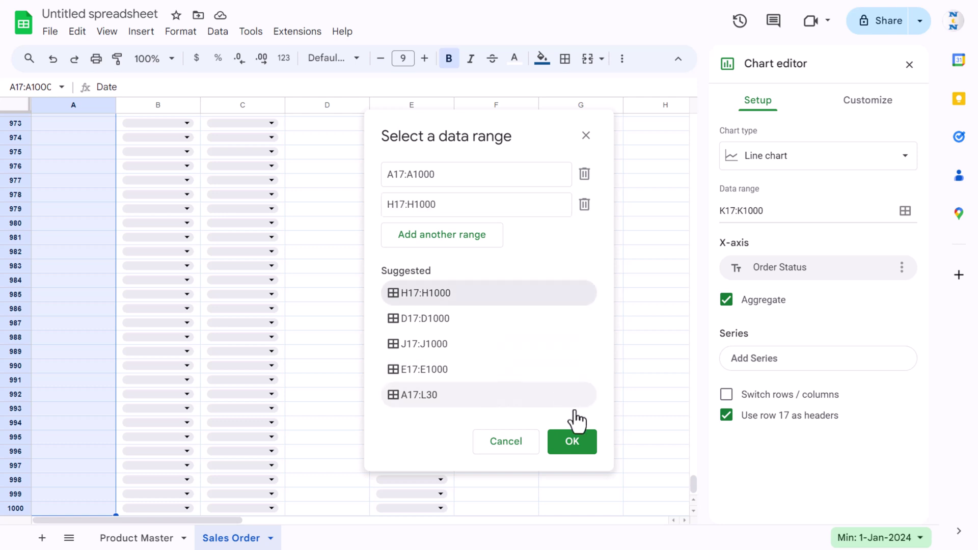
{"action": "left_click", "coordinate": [575, 438]}
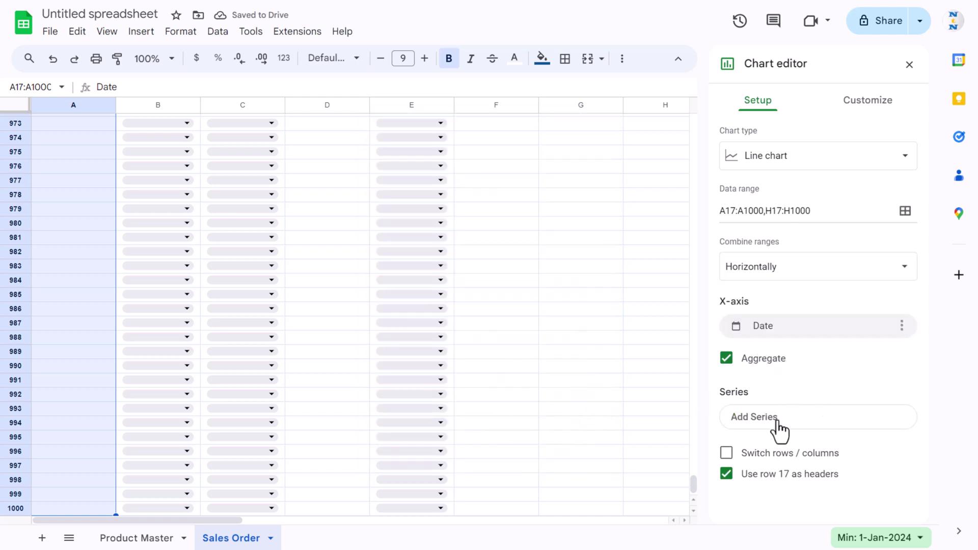
- Add Total Sale Value as the line chart's series
{"action": "left_click", "coordinate": [776, 420]}
{"action": "left_click", "coordinate": [774, 497]}
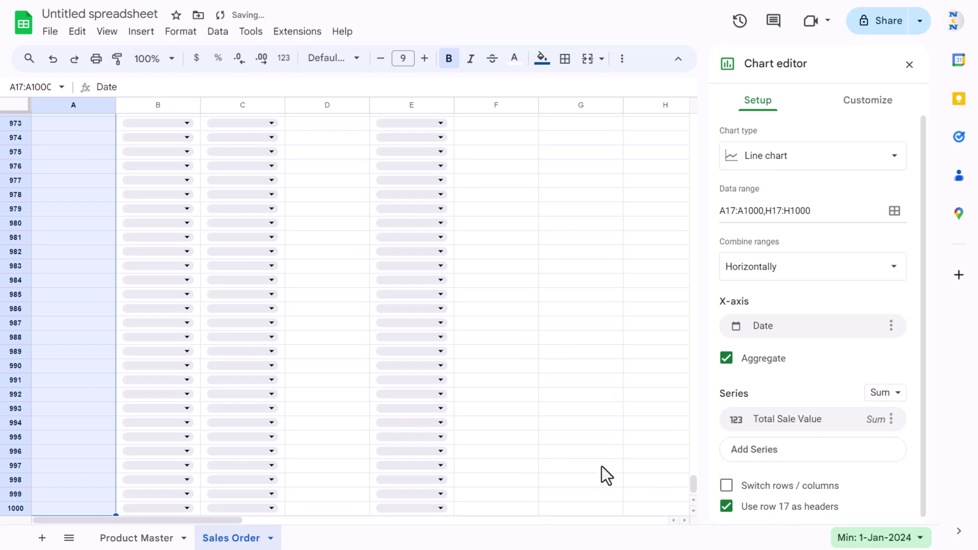
{"action": "left_click_drag", "start_coordinate": [692, 484], "coordinate": [693, 77]}
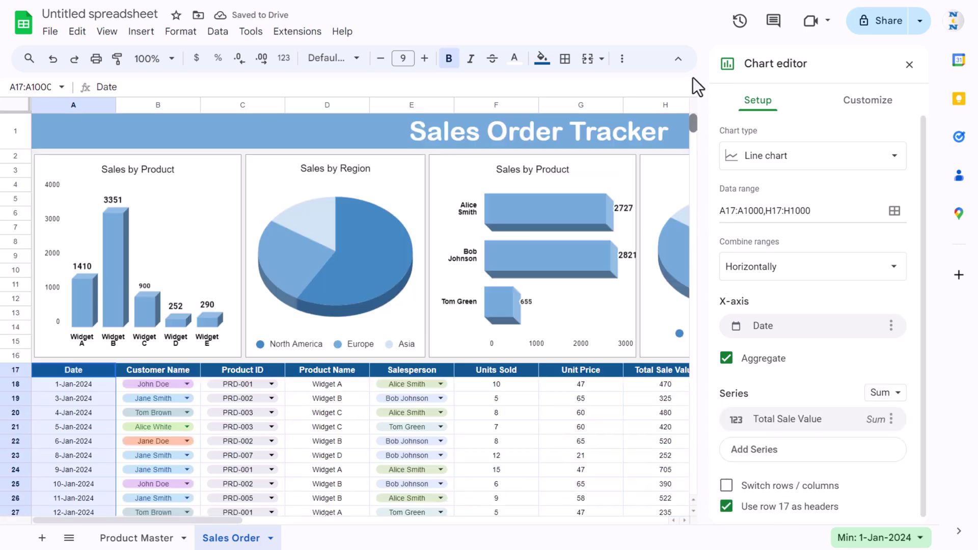
{"action": "left_click_drag", "start_coordinate": [203, 520], "coordinate": [386, 527]}
{"action": "left_click", "coordinate": [496, 264]}
{"action": "left_click", "coordinate": [442, 178]}
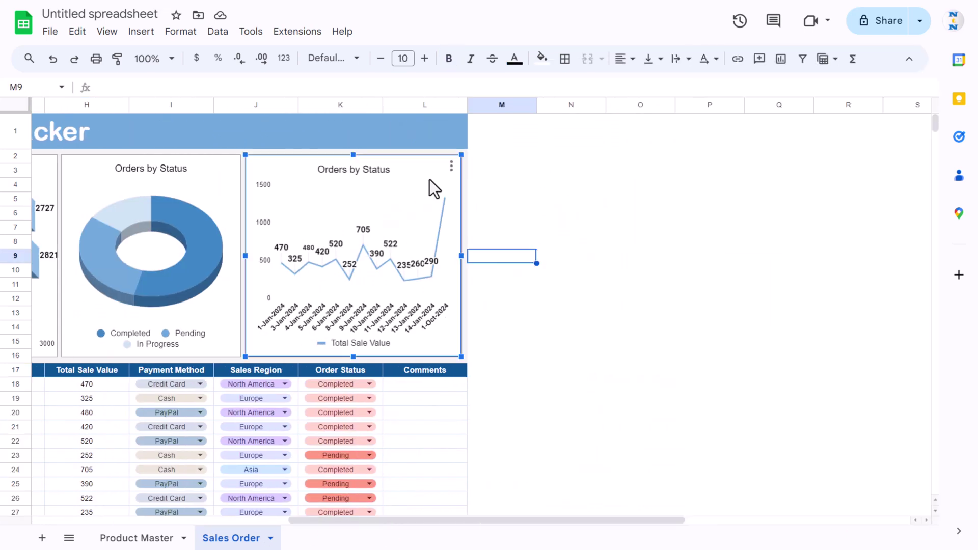
- Turn off the line chart's data labels
{"action": "double_click", "coordinate": [430, 179]}
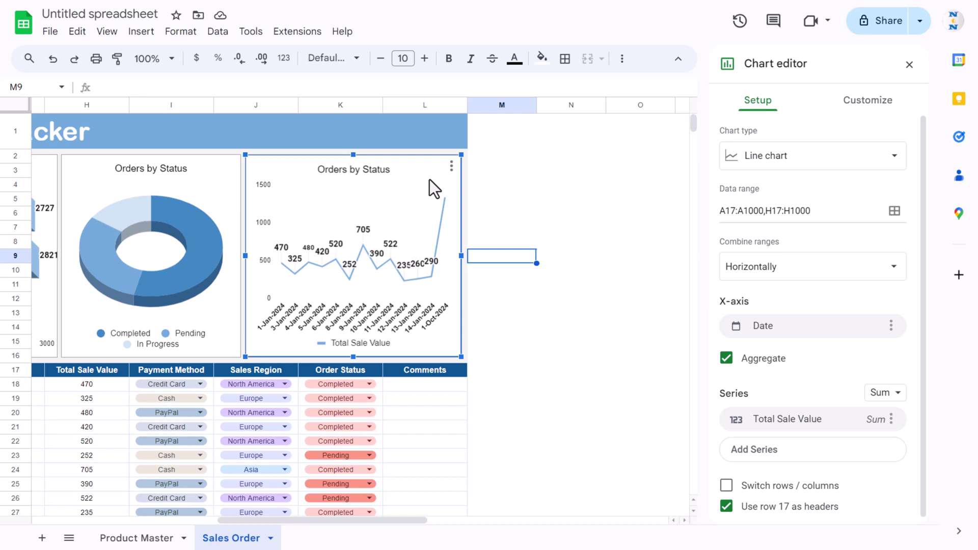
{"action": "left_click", "coordinate": [365, 233]}
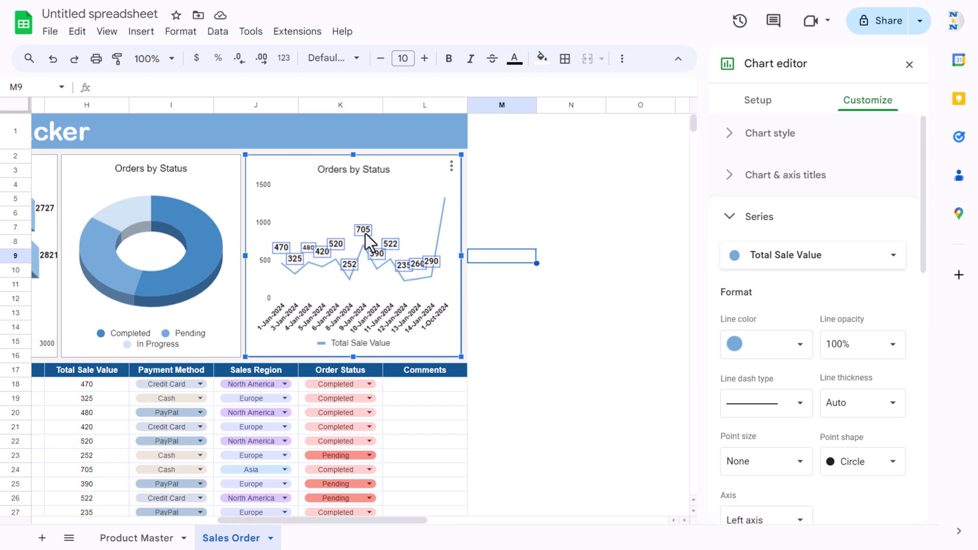
{"action": "scroll", "coordinate": [893, 469], "scroll_direction": "down", "scroll_amount": 6}
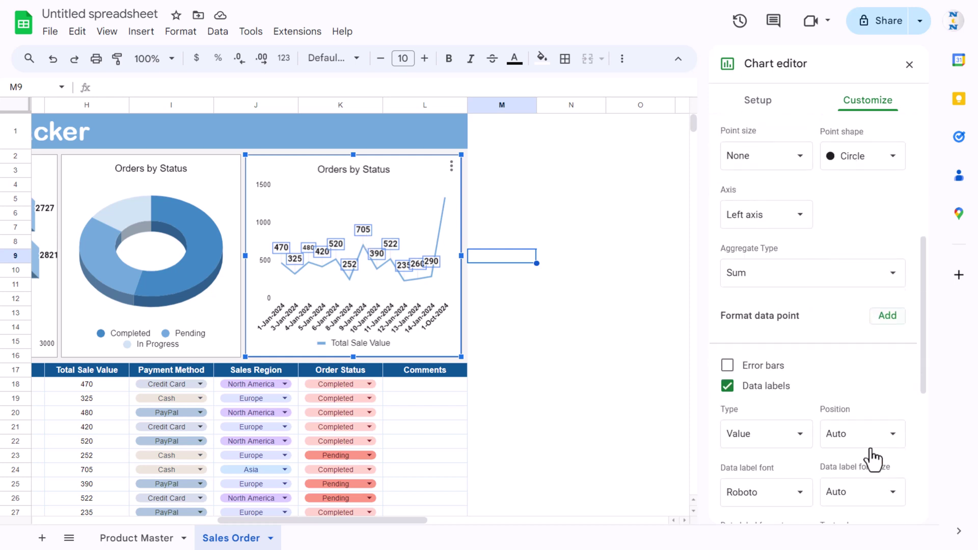
{"action": "left_click", "coordinate": [728, 386]}
{"action": "left_click", "coordinate": [432, 268]}
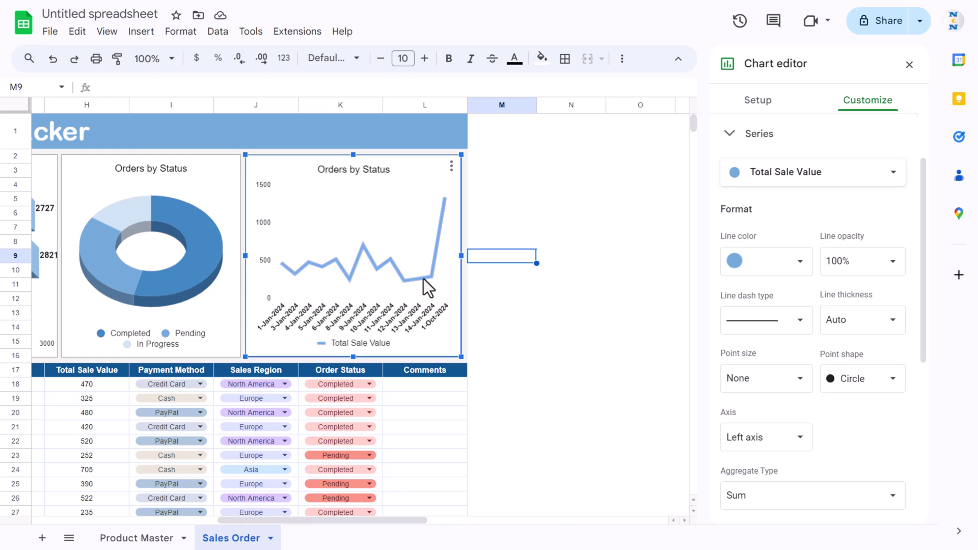
- Format the series with a solid 1px line and 2px circular points
{"action": "left_click", "coordinate": [801, 329]}
{"action": "left_click", "coordinate": [803, 328]}
{"action": "left_click", "coordinate": [795, 379]}
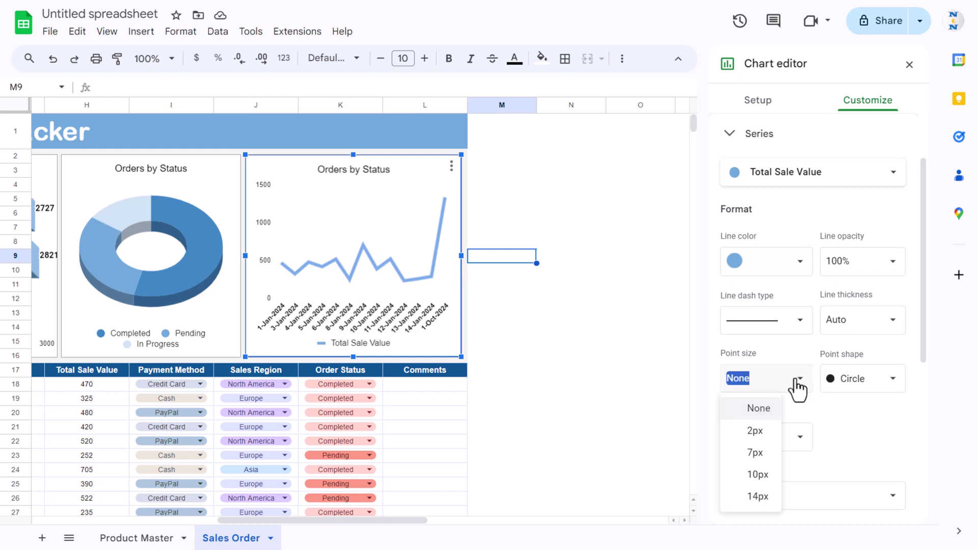
{"action": "left_click", "coordinate": [761, 433]}
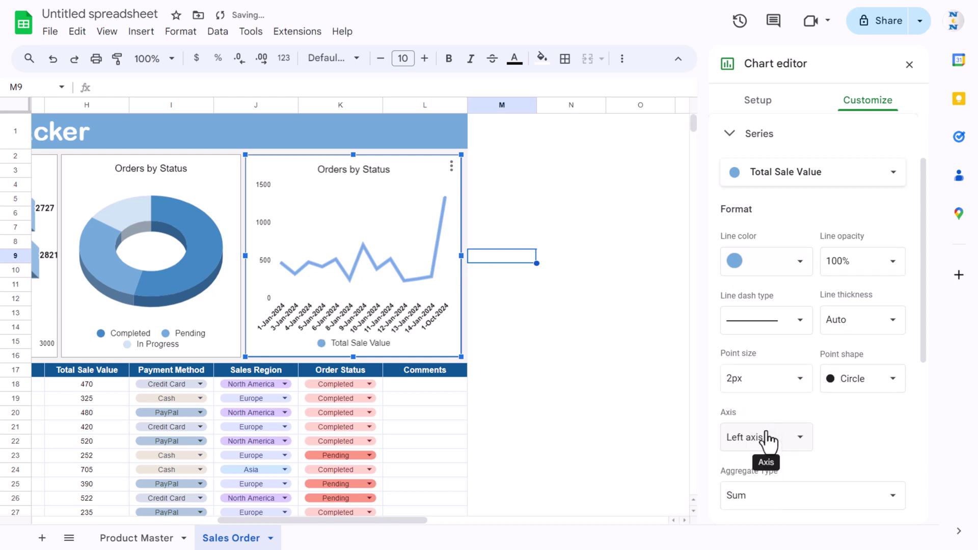
{"action": "left_click", "coordinate": [891, 383]}
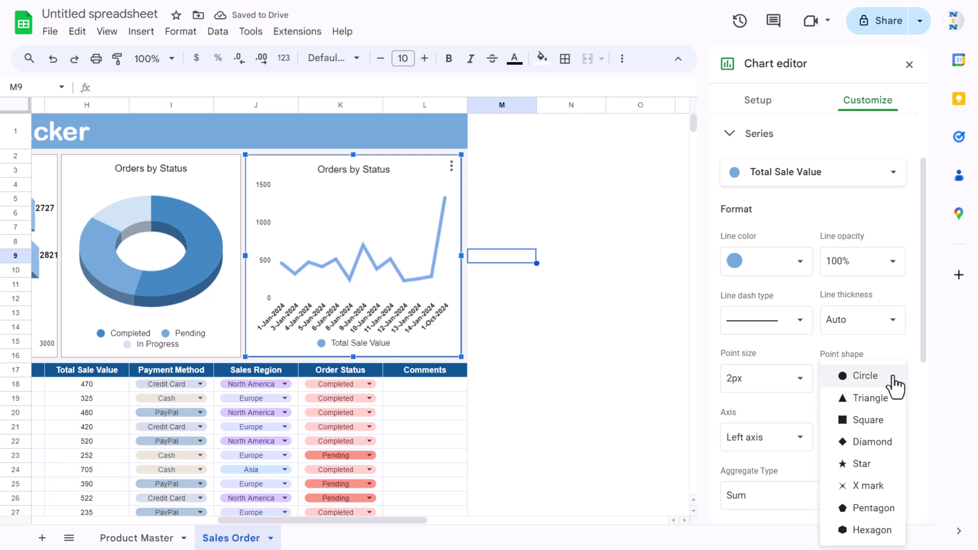
{"action": "left_click", "coordinate": [884, 378]}
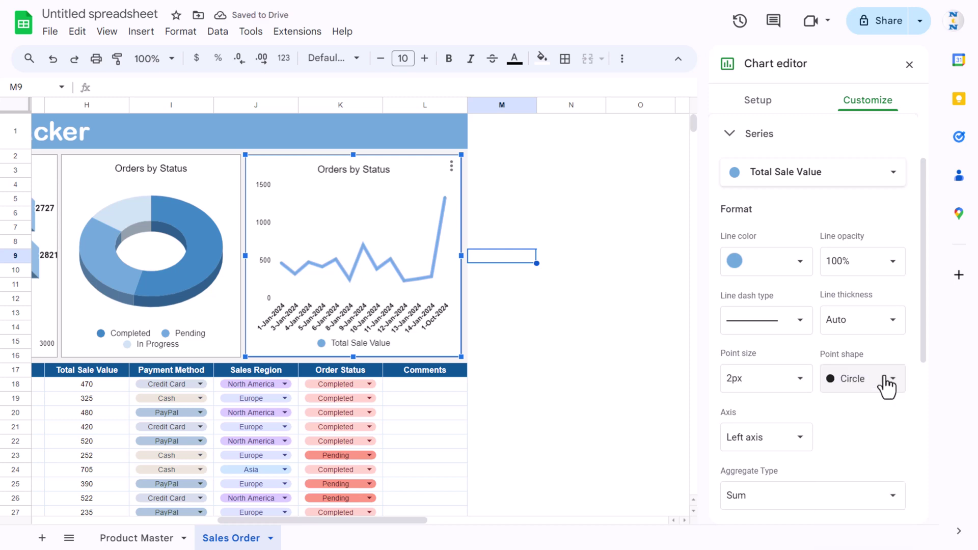
{"action": "left_click", "coordinate": [891, 322]}
{"action": "left_click", "coordinate": [864, 375]}
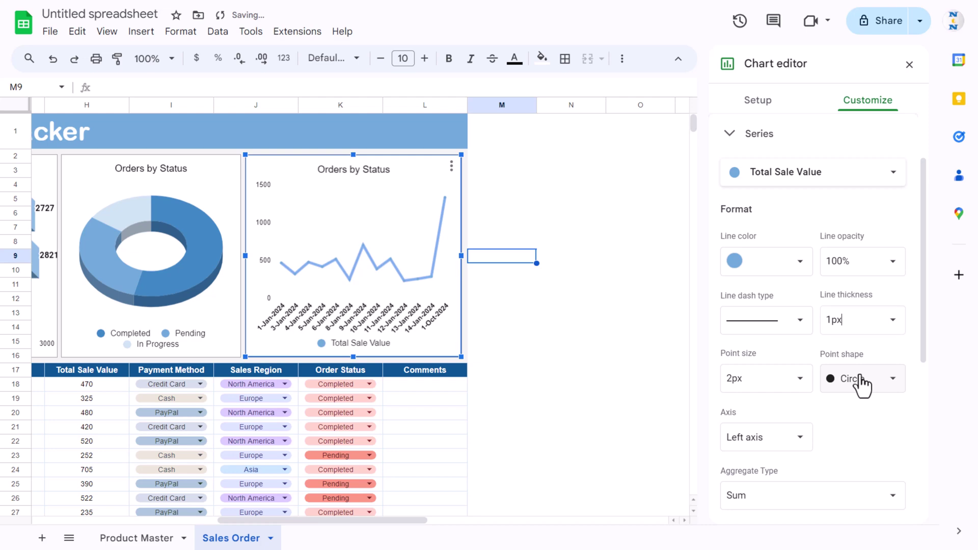
{"action": "left_click", "coordinate": [513, 226]}
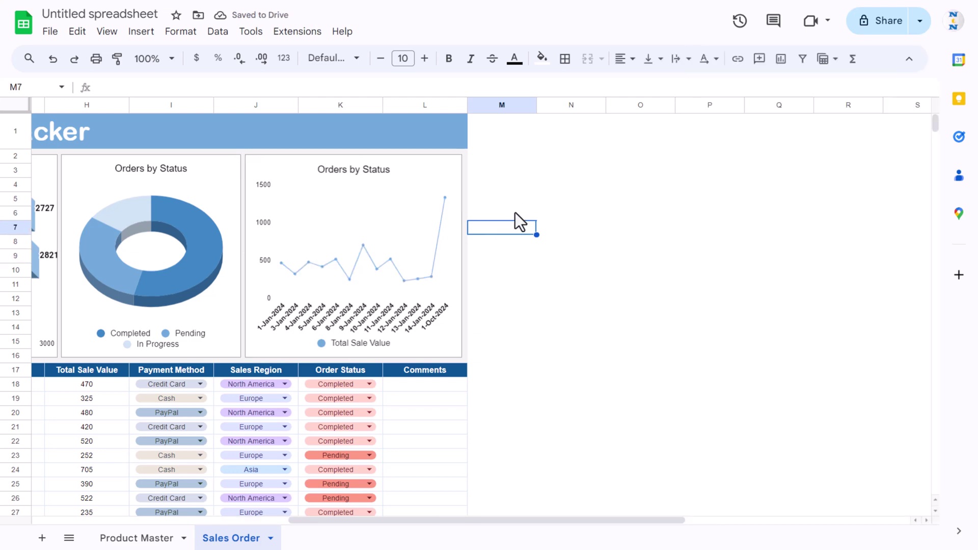
- Enlarge the line chart's data points to 7px
{"action": "double_click", "coordinate": [442, 221]}
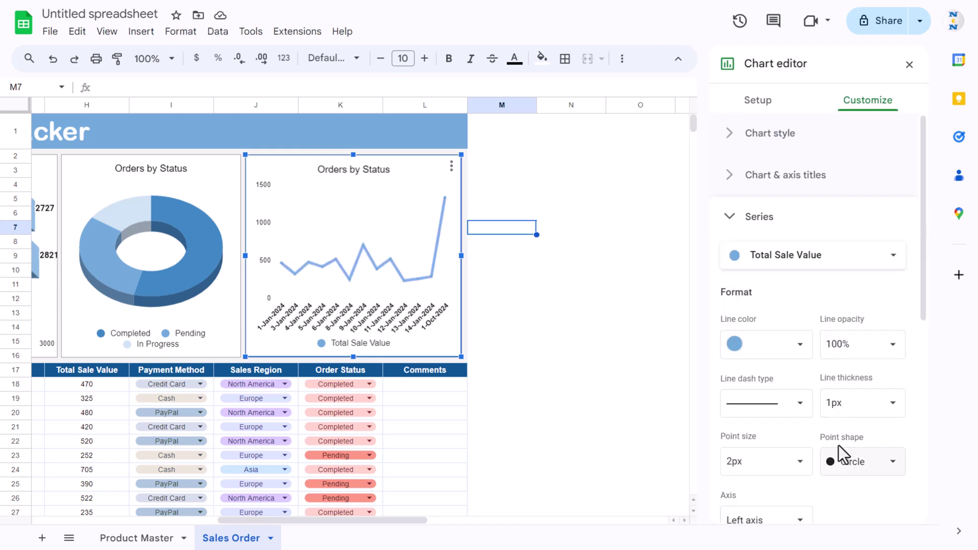
{"action": "left_click", "coordinate": [800, 385]}
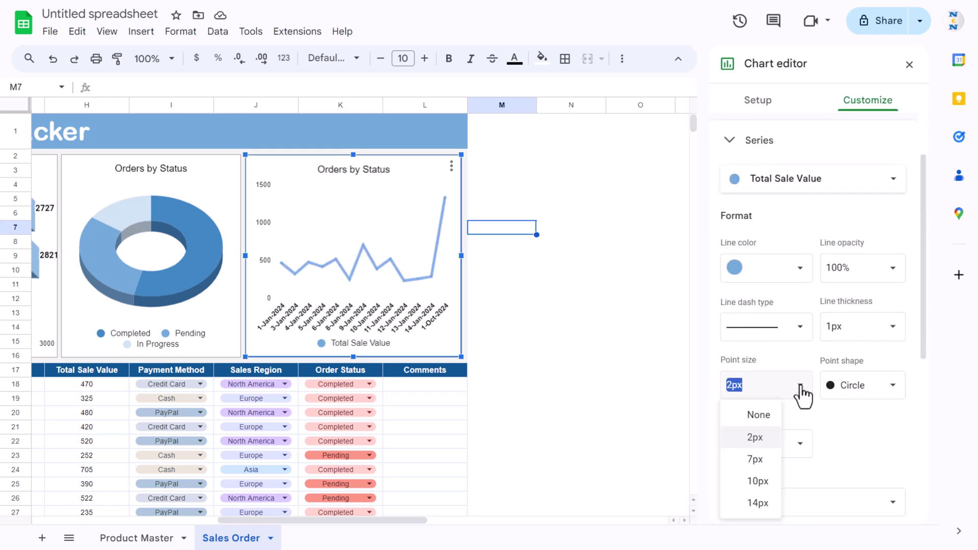
{"action": "left_click", "coordinate": [765, 460]}
{"action": "left_click", "coordinate": [573, 256]}
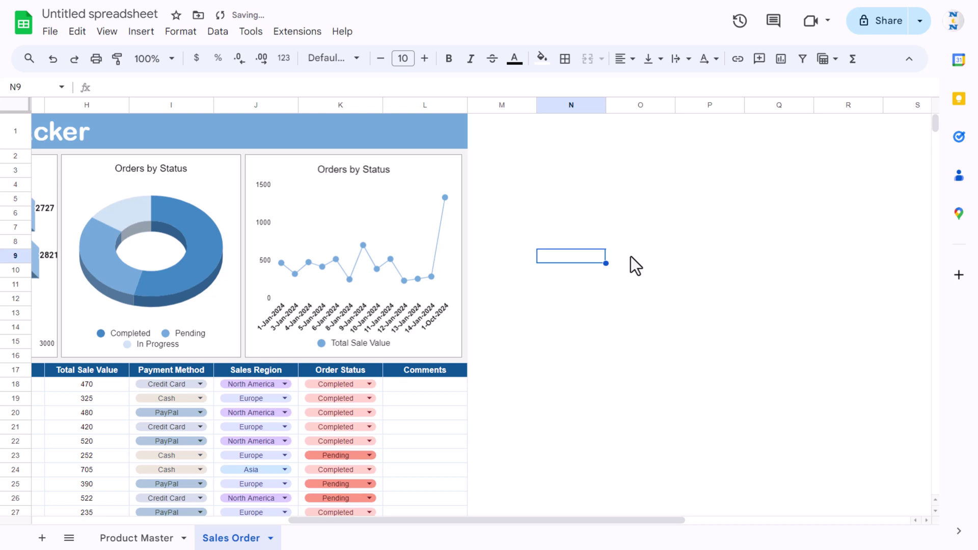
- Retitle the line chart 'Sales by Date'
{"action": "left_click", "coordinate": [516, 187]}
{"action": "left_click", "coordinate": [351, 169]}
{"action": "double_click", "coordinate": [342, 167]}
{"action": "left_click", "coordinate": [357, 168]}
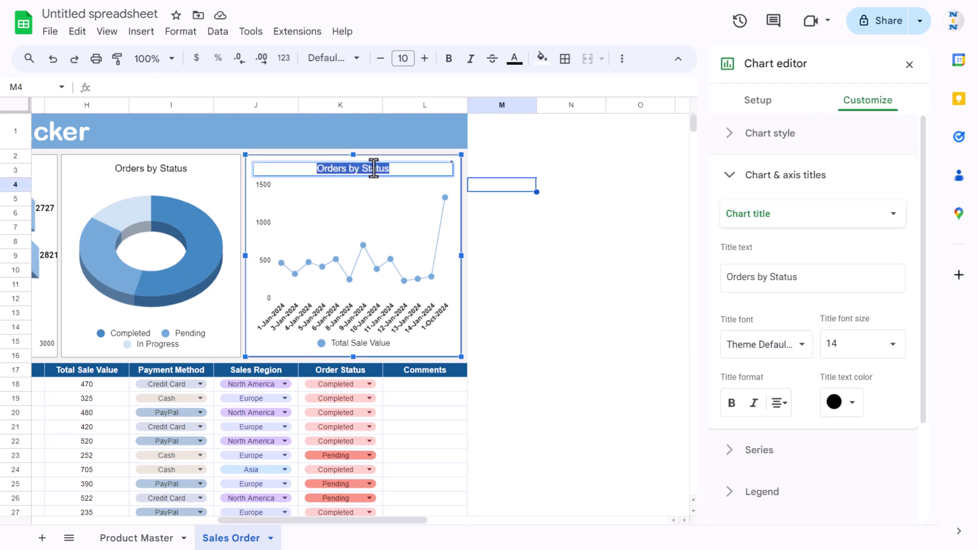
{"action": "type", "text": "Sales by Date"}
{"action": "left_click", "coordinate": [643, 313]}
{"action": "left_click_drag", "start_coordinate": [364, 520], "coordinate": [107, 492]}
{"action": "left_click", "coordinate": [242, 369]}
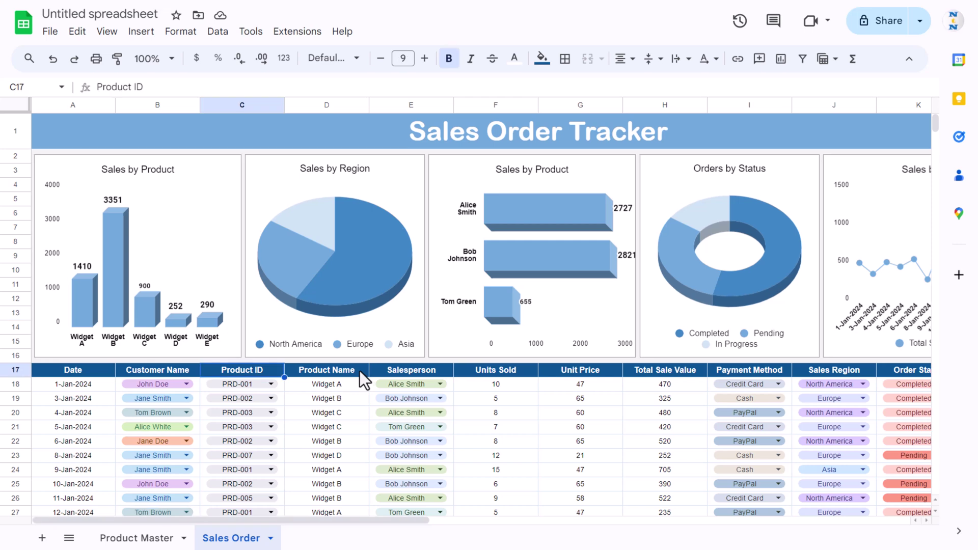
- Enter 50 as Units Sold in F18 for the 1-Jan-2024 order
{"action": "scroll", "coordinate": [453, 353], "scroll_direction": "down", "scroll_amount": 2}
{"action": "scroll", "coordinate": [454, 353], "scroll_direction": "up", "scroll_amount": 2}
{"action": "left_click", "coordinate": [509, 388]}
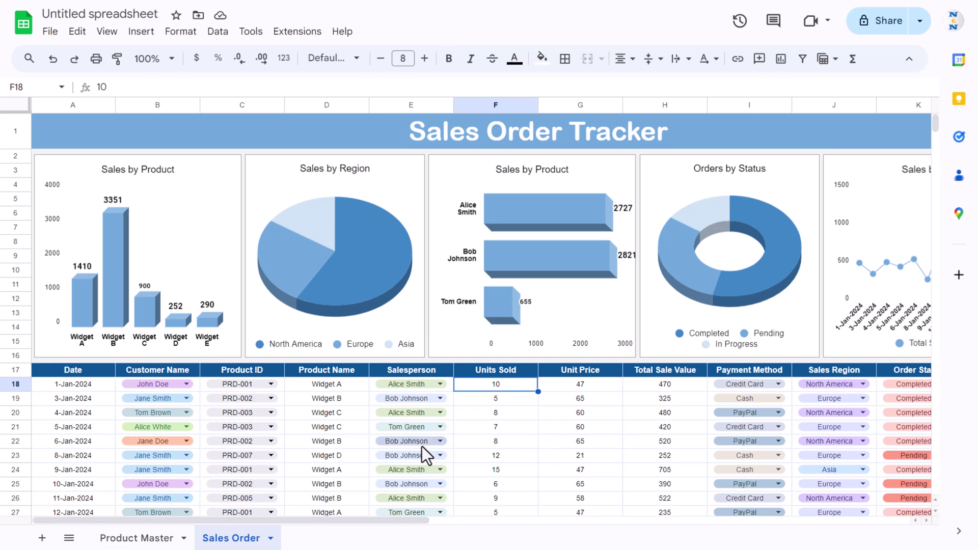
{"action": "type", "text": "50"}
{"action": "key", "text": "Return"}
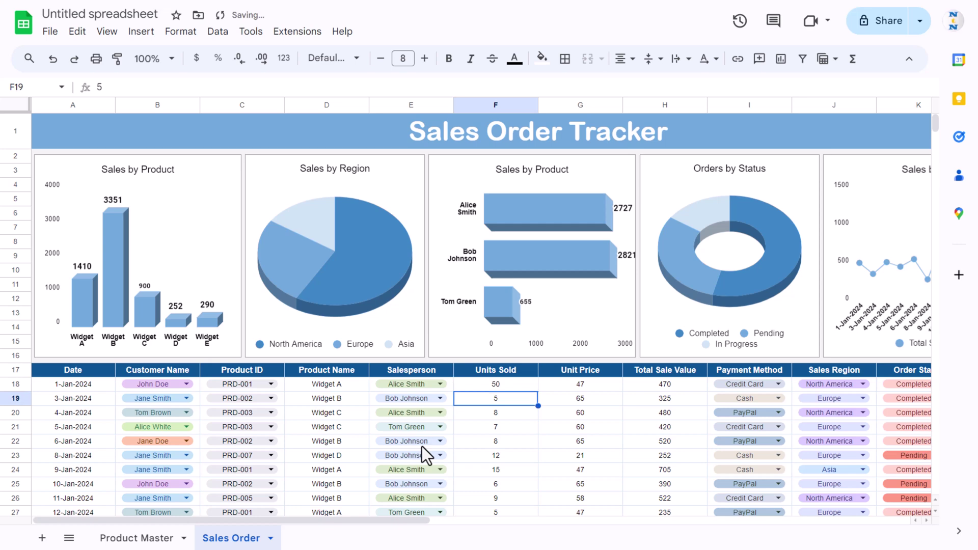
{"action": "key", "text": "Up"}
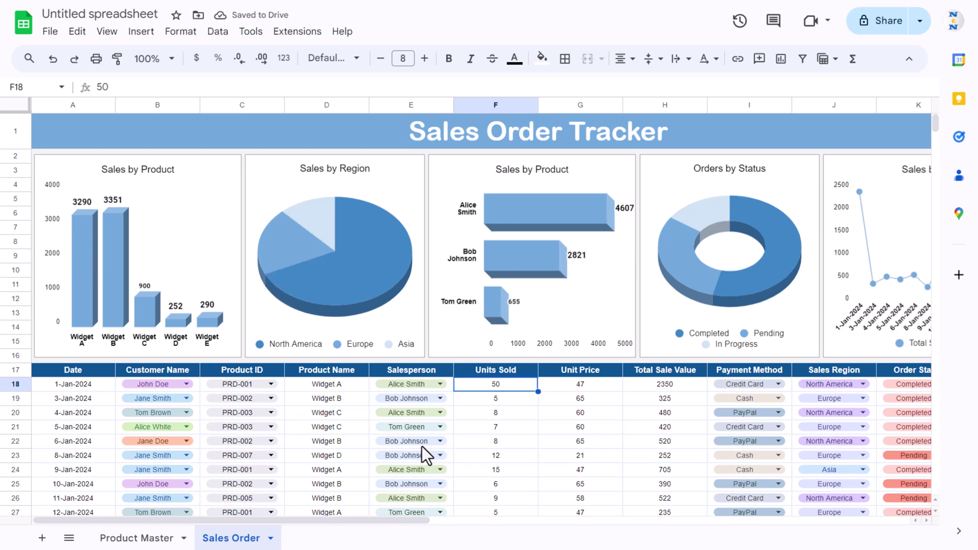